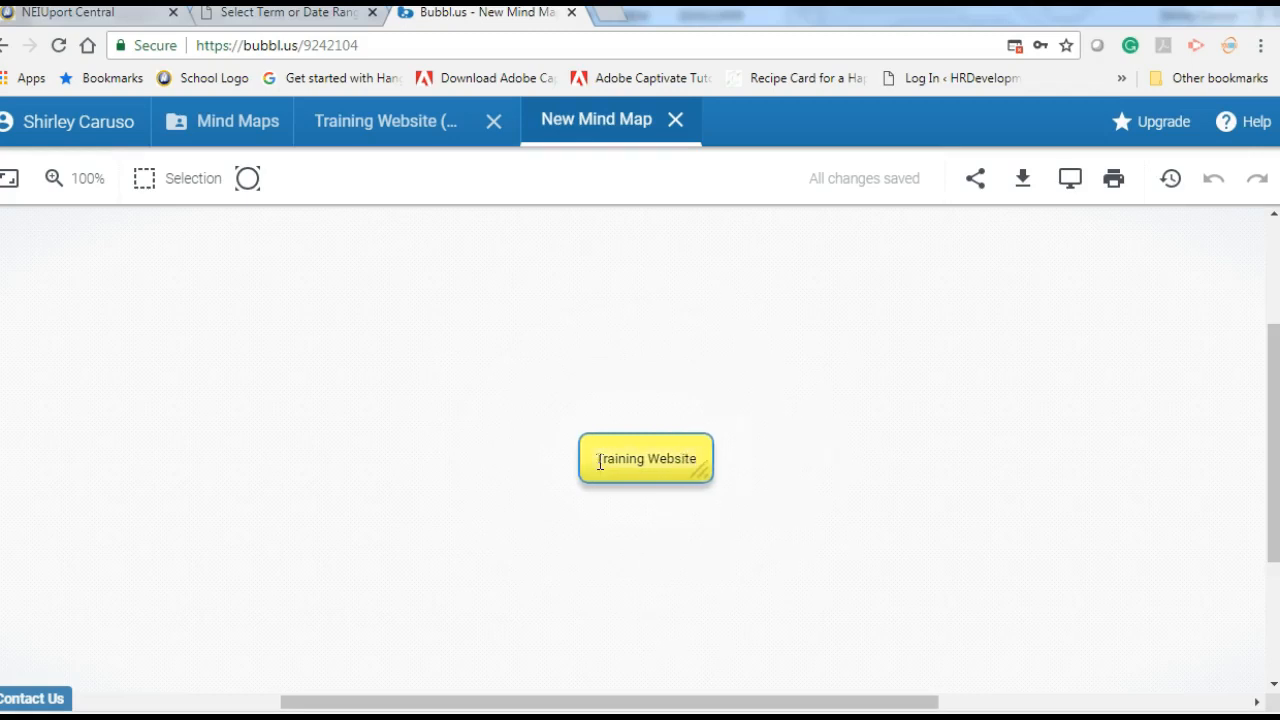
# Complete the central bubble's title so it reads "Training Website for Dog Groomers".
pyautogui.write('for')
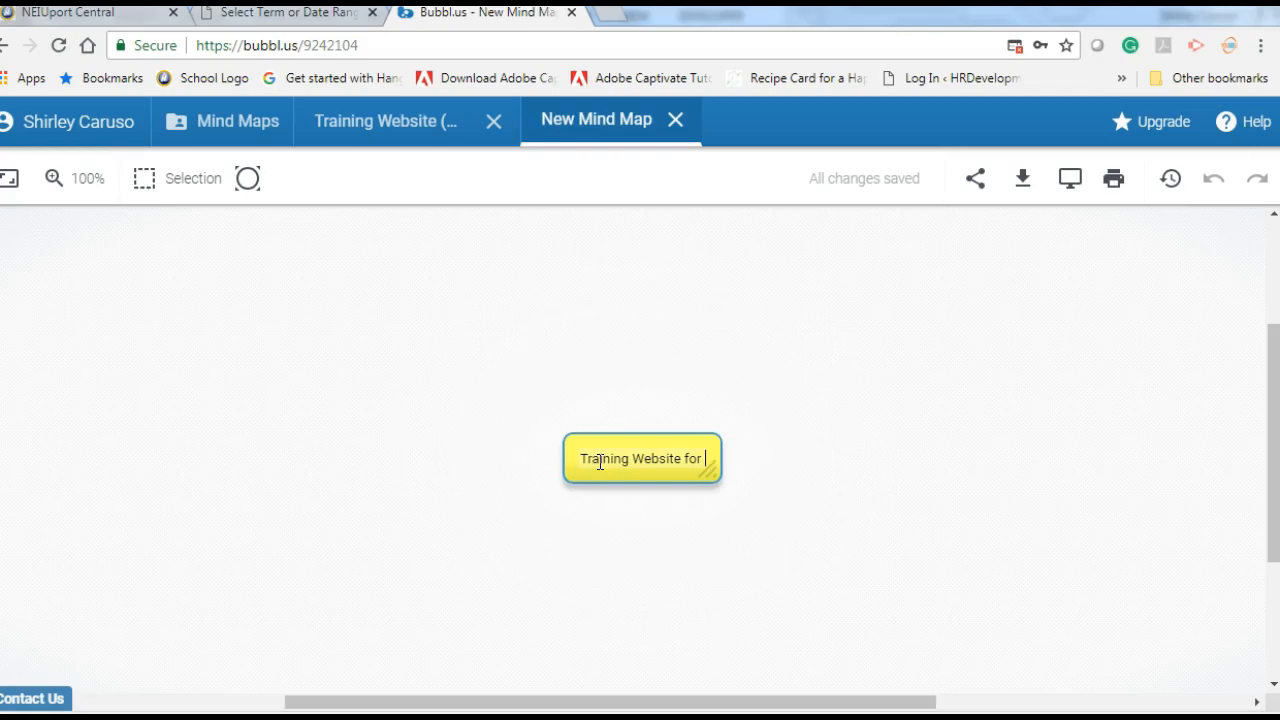
pyautogui.write(' Dog ')
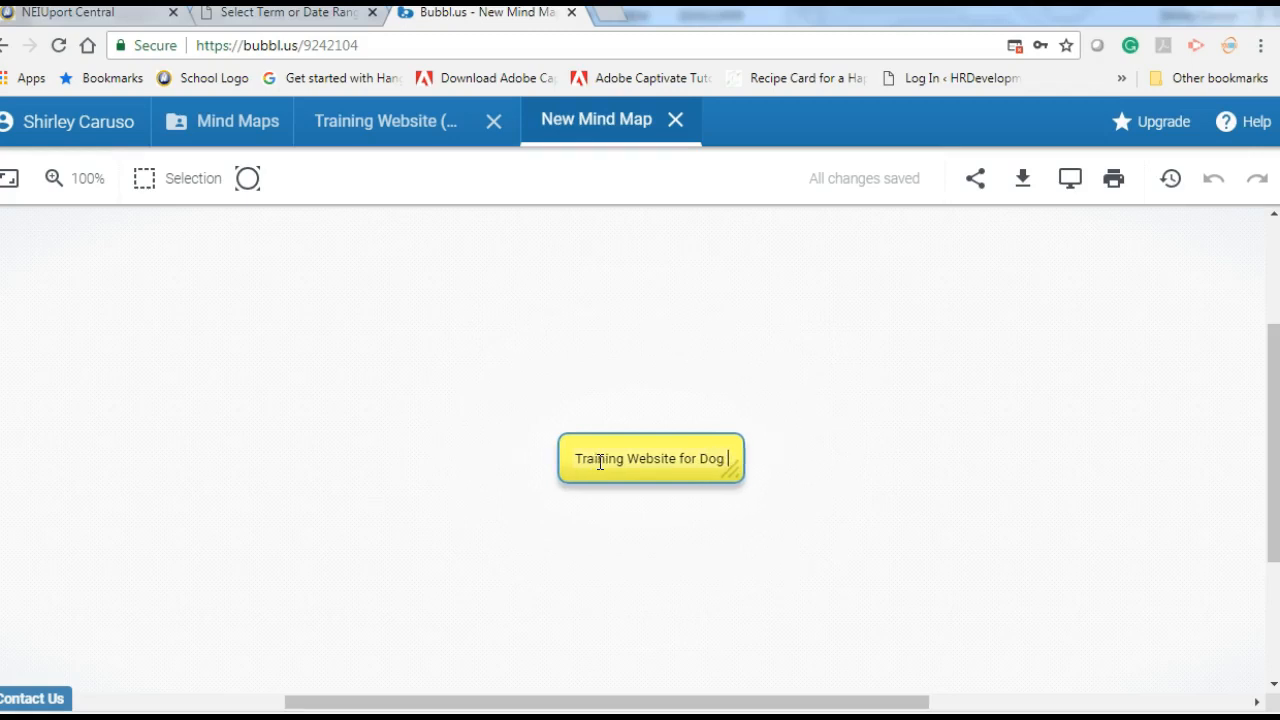
pyautogui.write('Groomers')
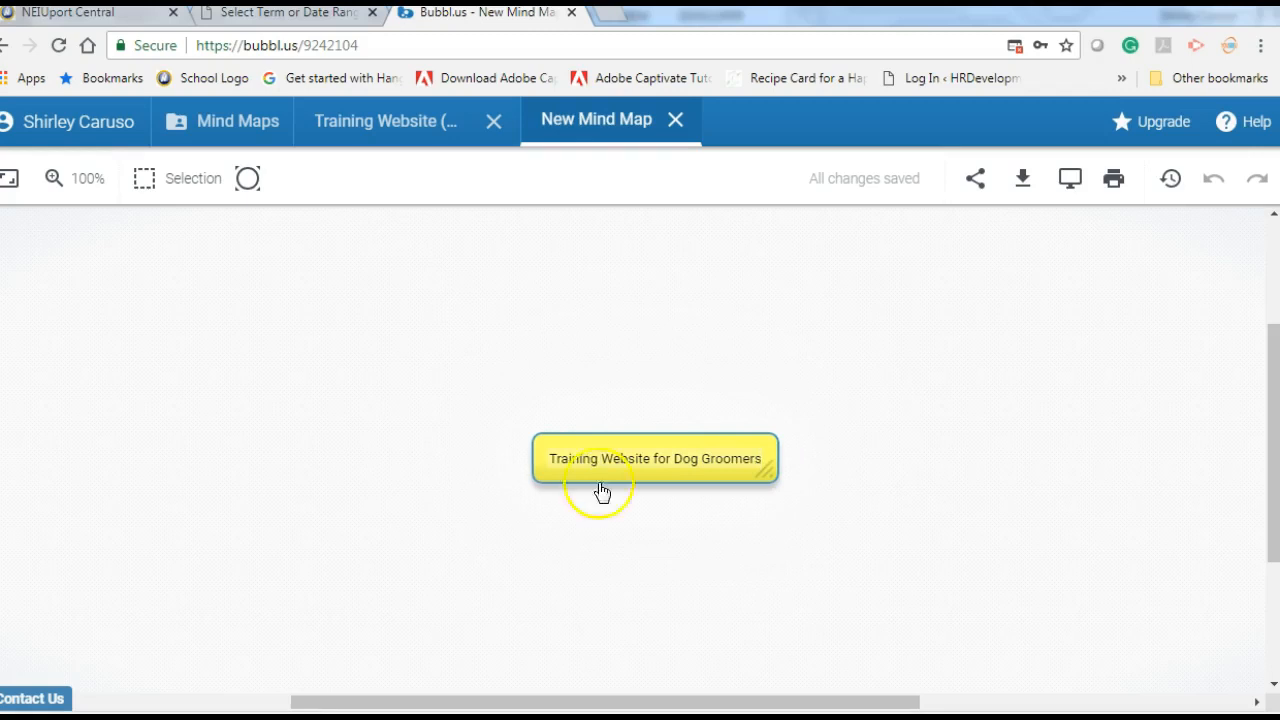
pyautogui.click(607, 553)
# Add a child bubble under the central topic and label it "Prezi Next: New Hire Orientation".
pyautogui.click(675, 455)
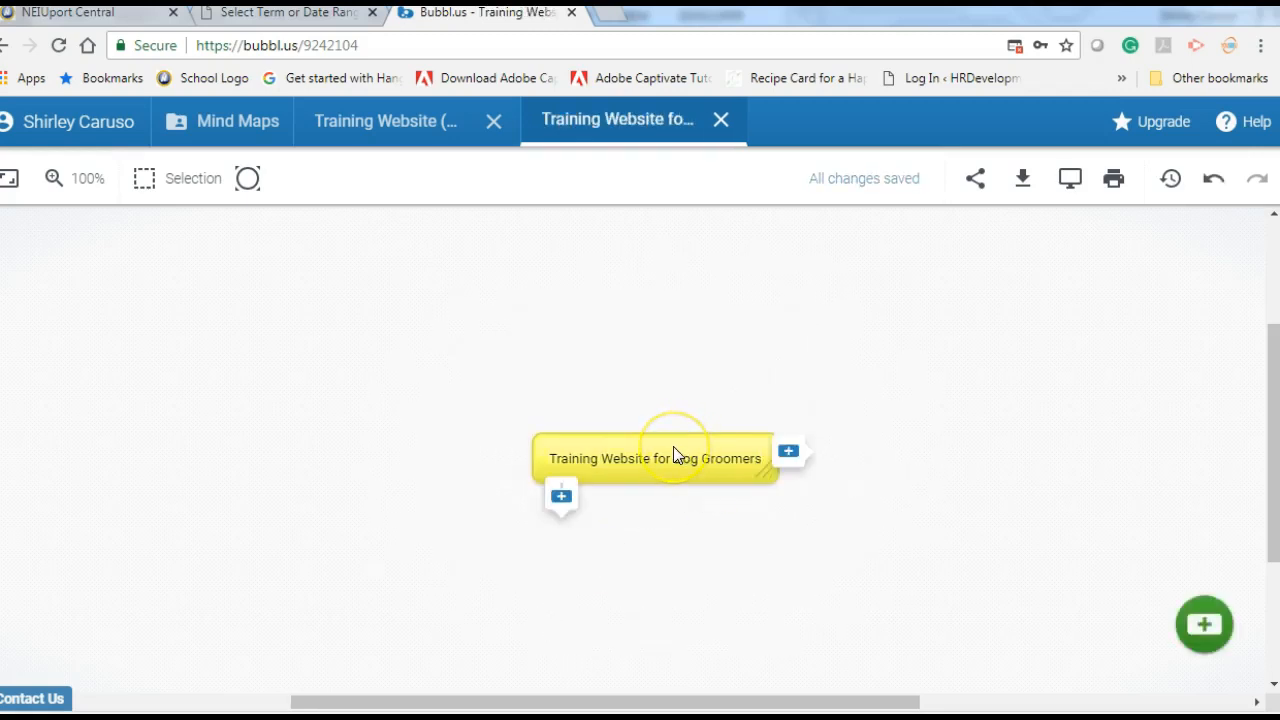
pyautogui.click(561, 497)
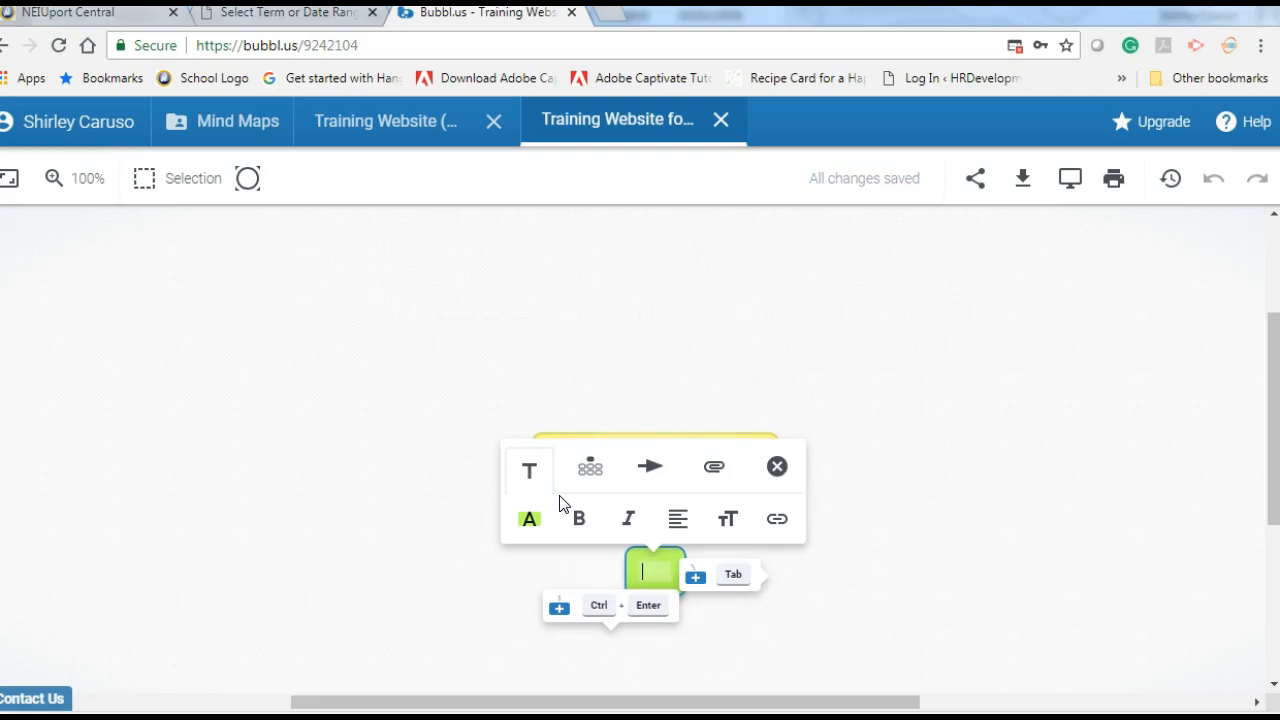
pyautogui.click(650, 575)
pyautogui.write('Frez')
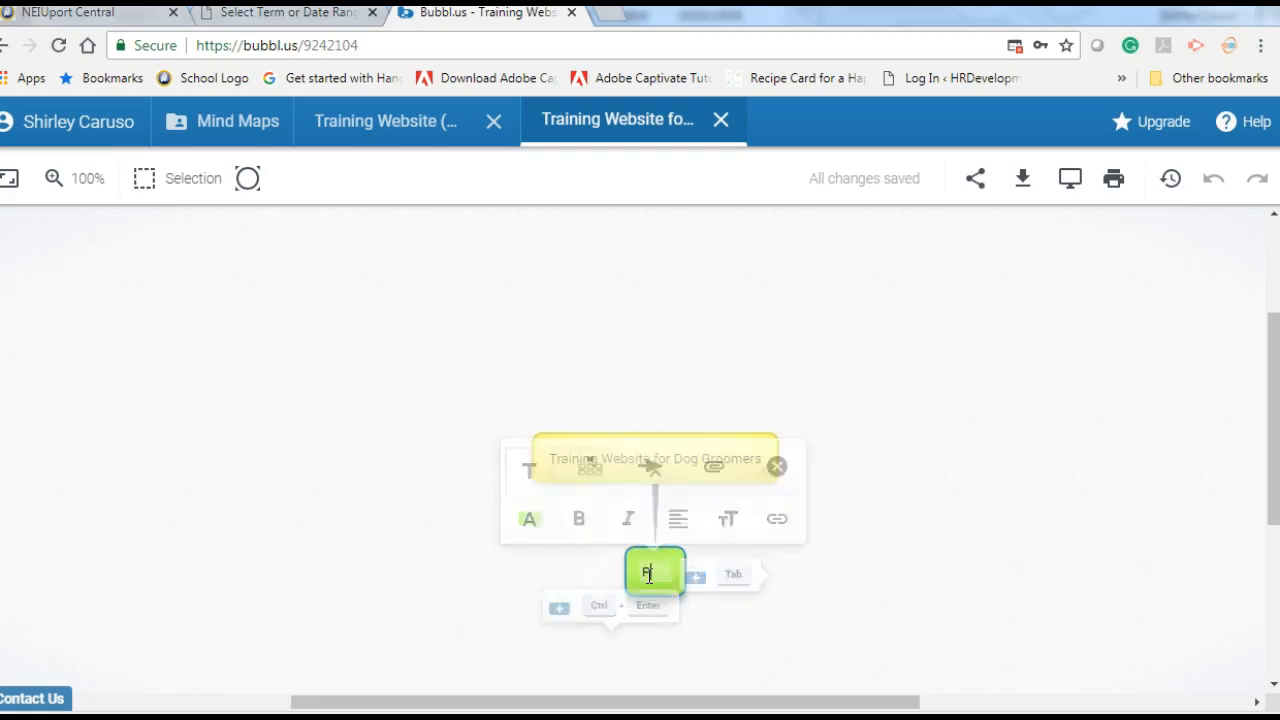
pyautogui.write('i Nes')
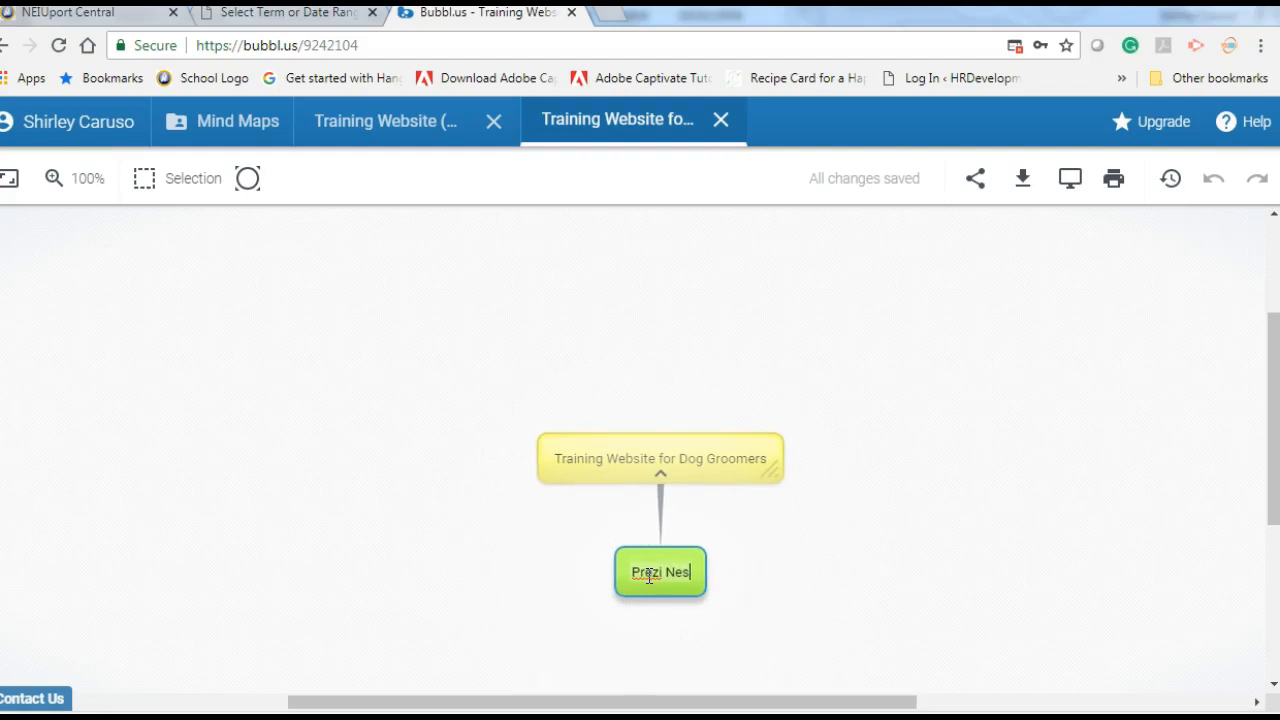
pyautogui.press('BackSpace')
pyautogui.write('xt:')
pyautogui.write(' N')
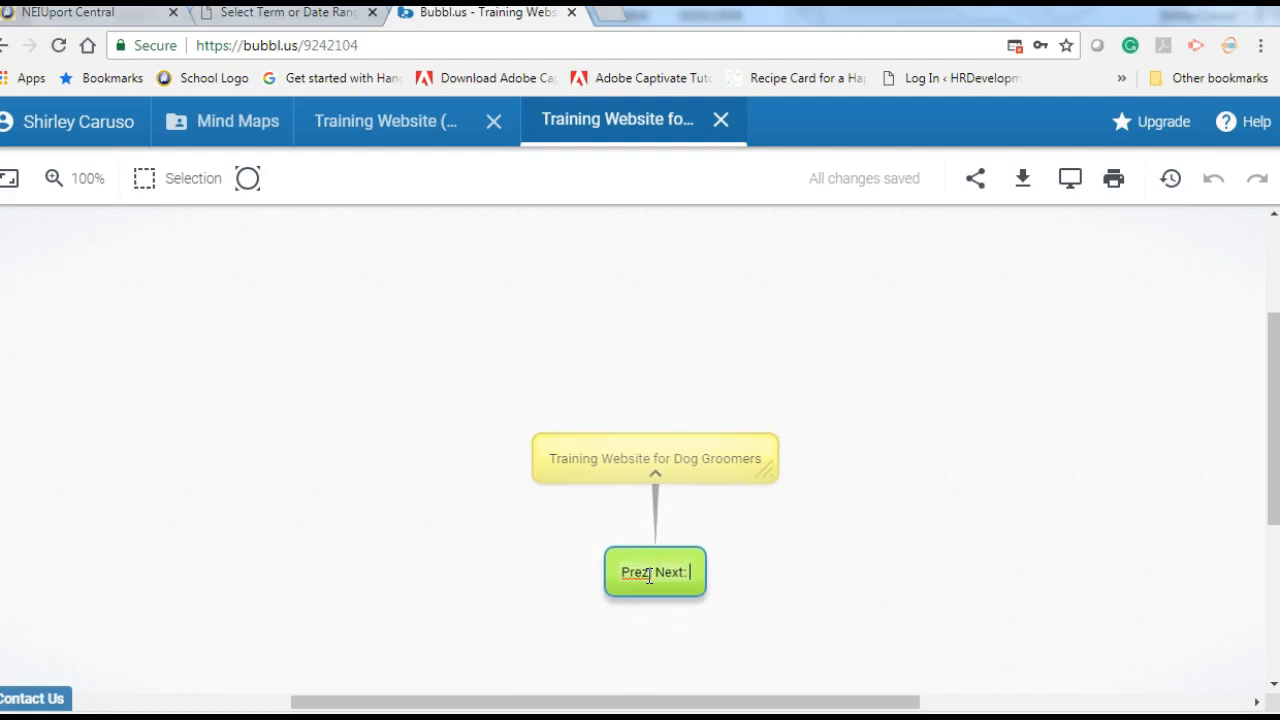
pyautogui.write('ew')
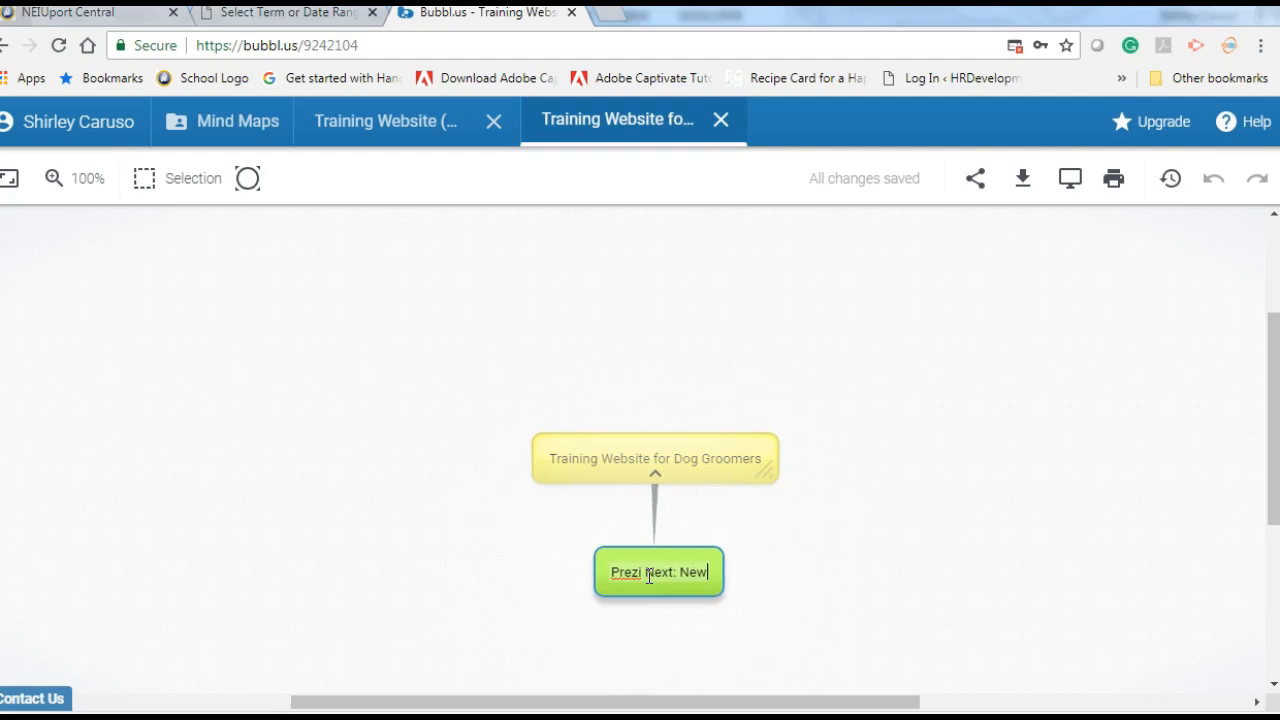
pyautogui.write(' Hire')
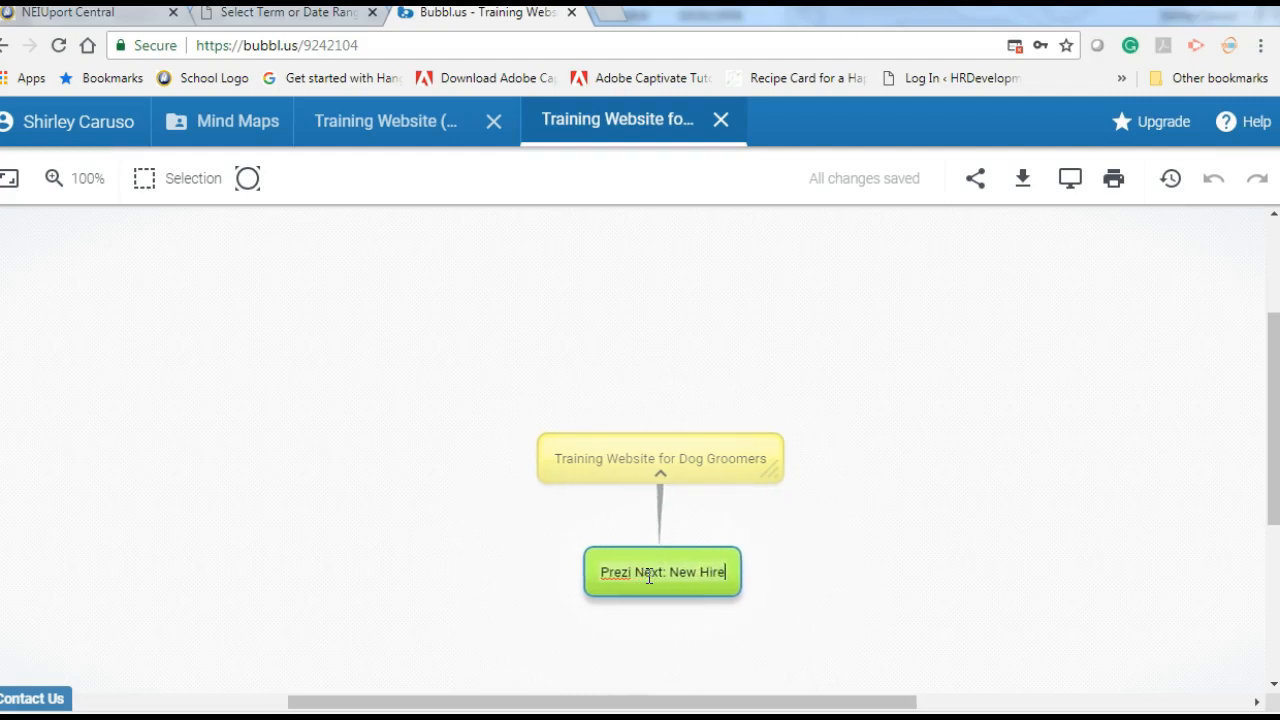
pyautogui.write(' Orientation')
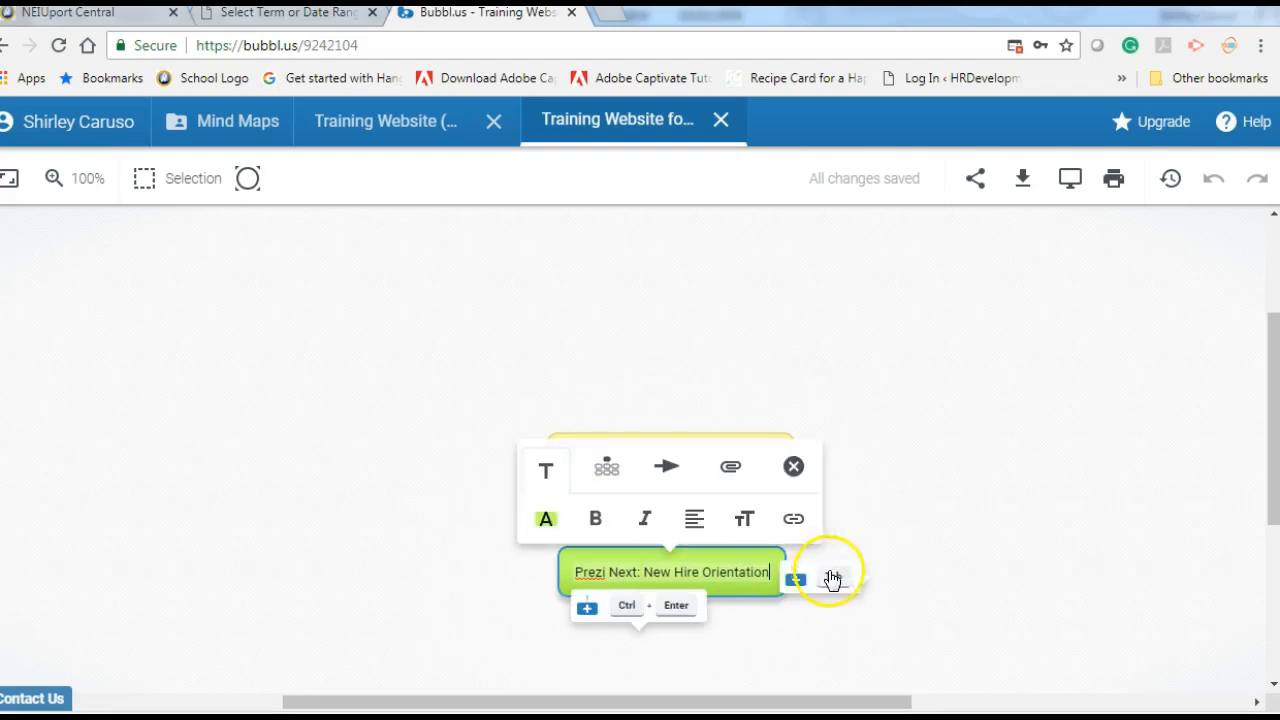
pyautogui.click(792, 640)
pyautogui.moveTo(764, 561)
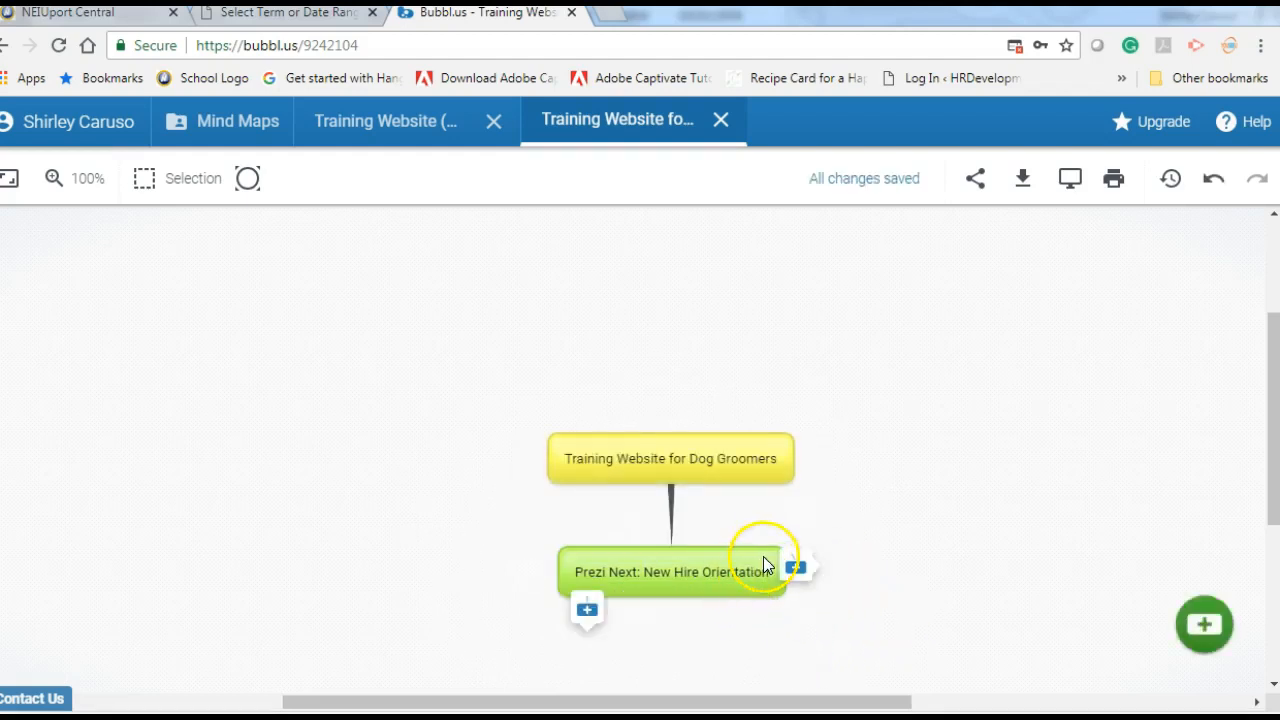
pyautogui.doubleClick(684, 556)
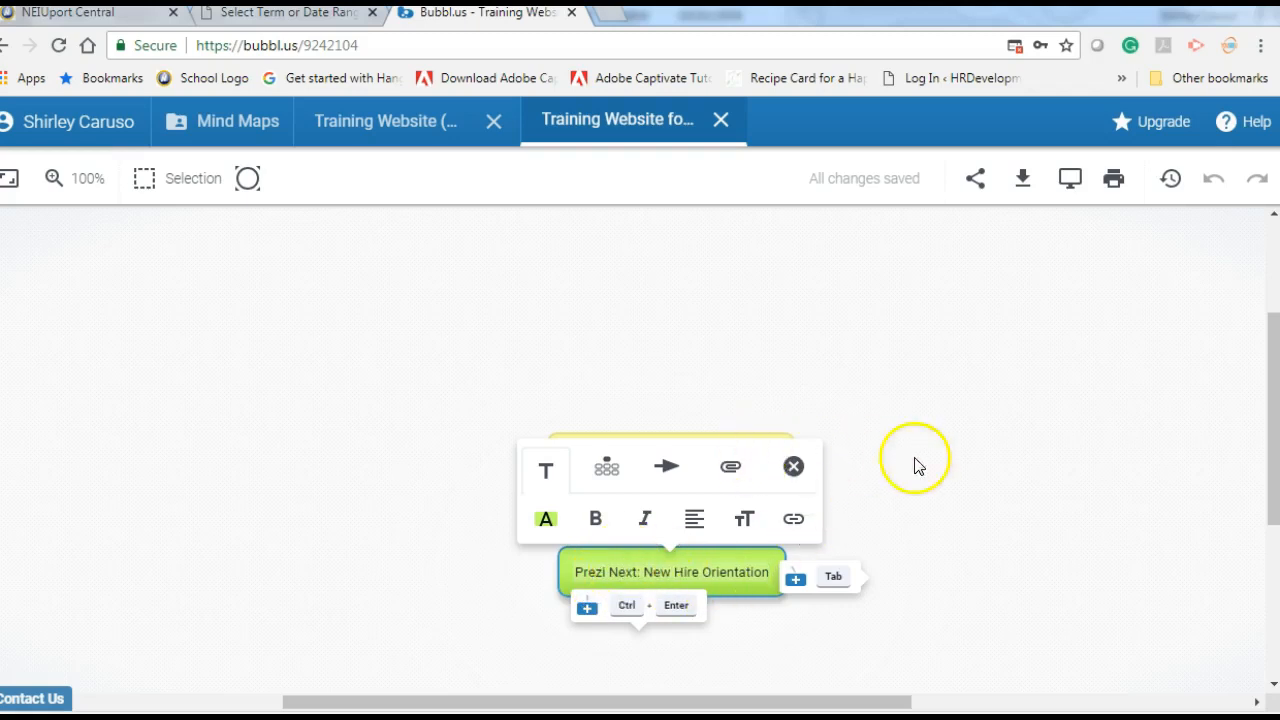
pyautogui.click(986, 481)
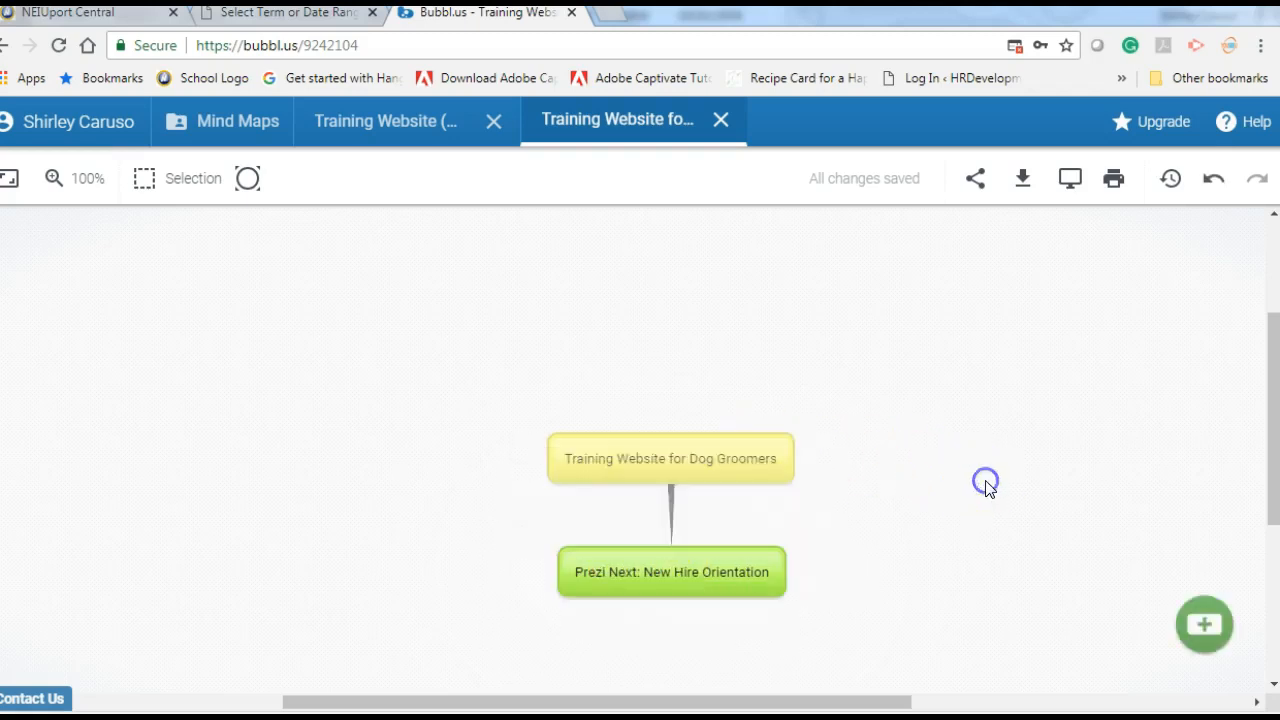
pyautogui.click(634, 459)
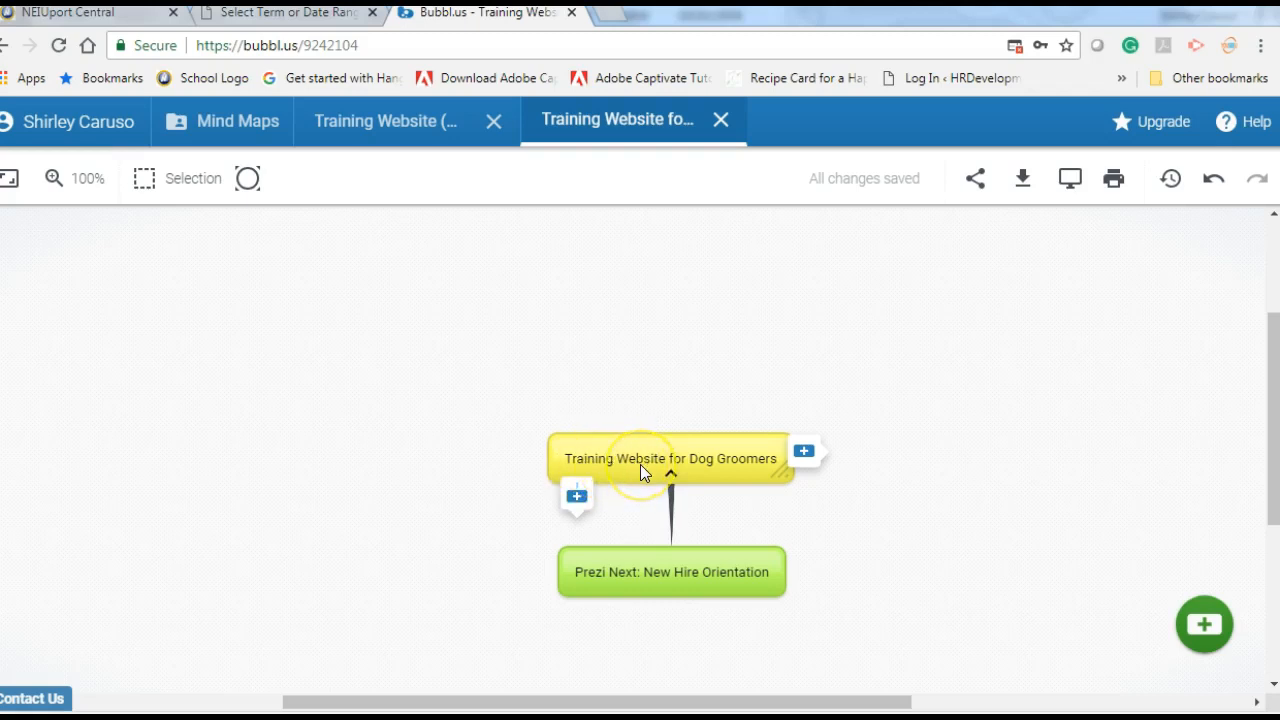
# Add six blank child bubbles under the "Prezi Next: New Hire Orientation" bubble.
pyautogui.click(626, 554)
pyautogui.click(626, 554)
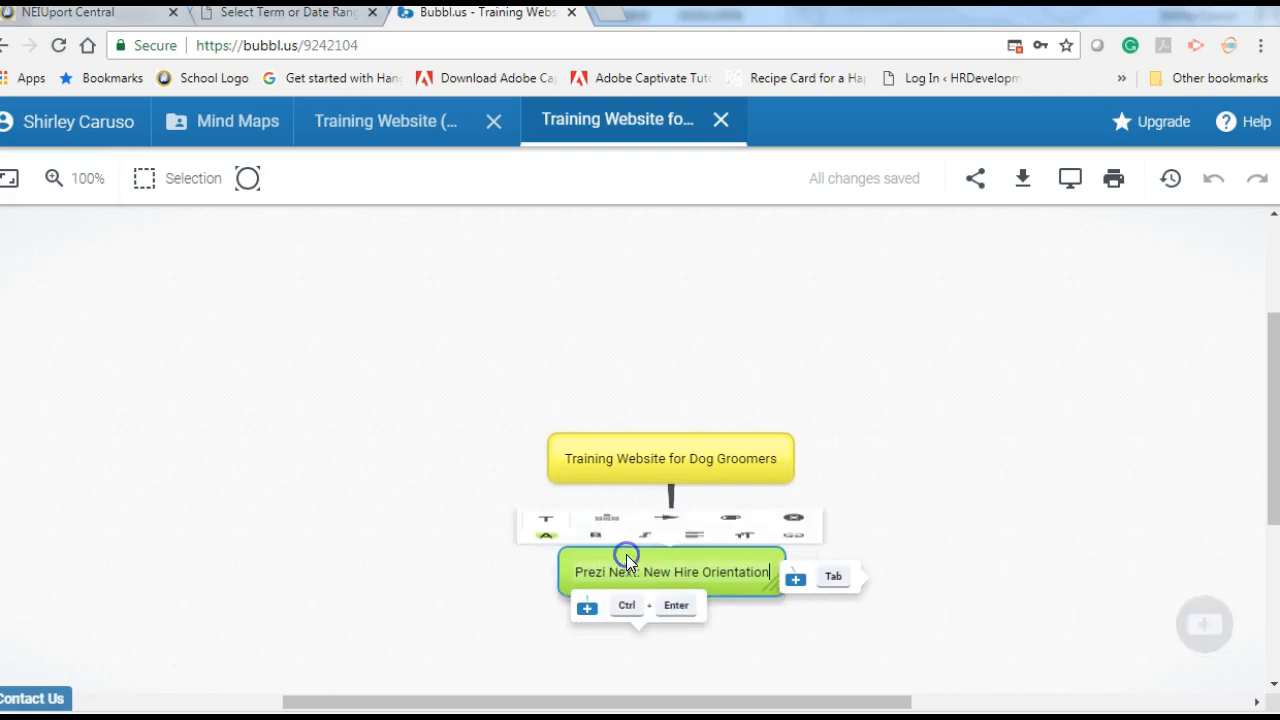
pyautogui.click(587, 607)
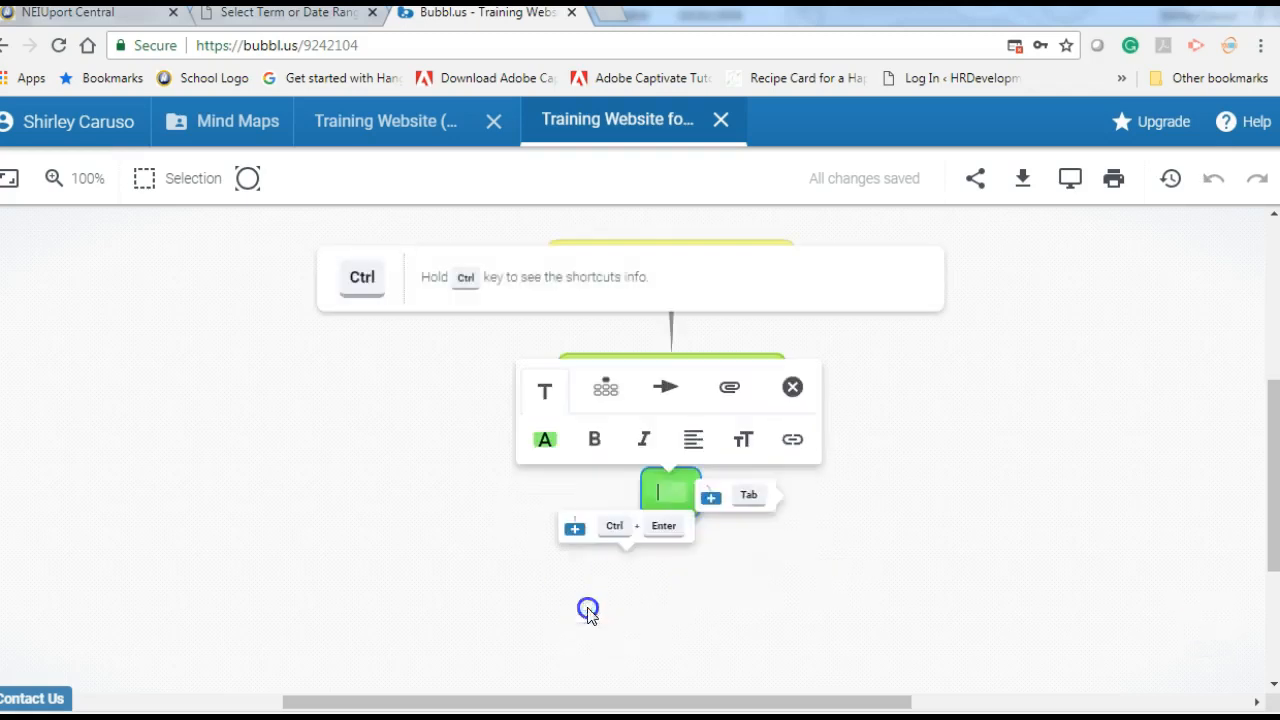
pyautogui.click(880, 603)
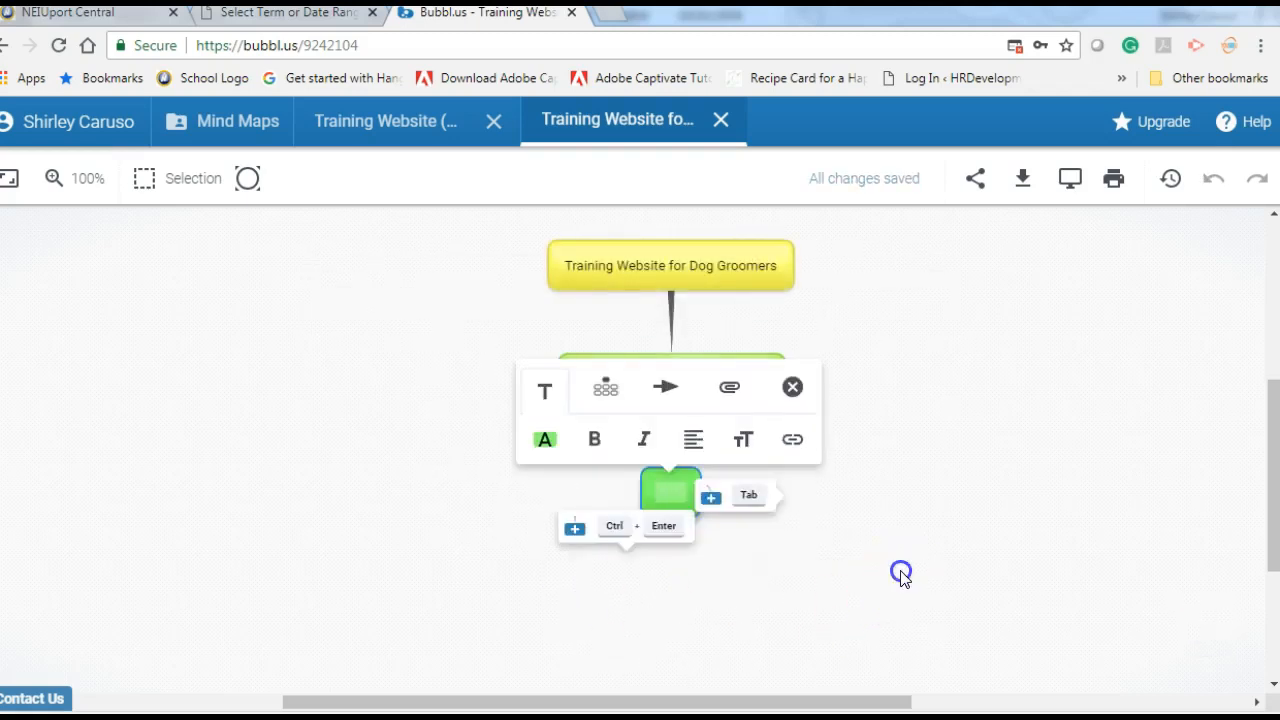
pyautogui.click(629, 360)
pyautogui.click(622, 412)
pyautogui.click(917, 523)
pyautogui.click(708, 380)
pyautogui.click(629, 414)
pyautogui.click(990, 510)
pyautogui.click(706, 376)
pyautogui.click(627, 416)
pyautogui.click(966, 500)
pyautogui.click(742, 388)
pyautogui.click(628, 414)
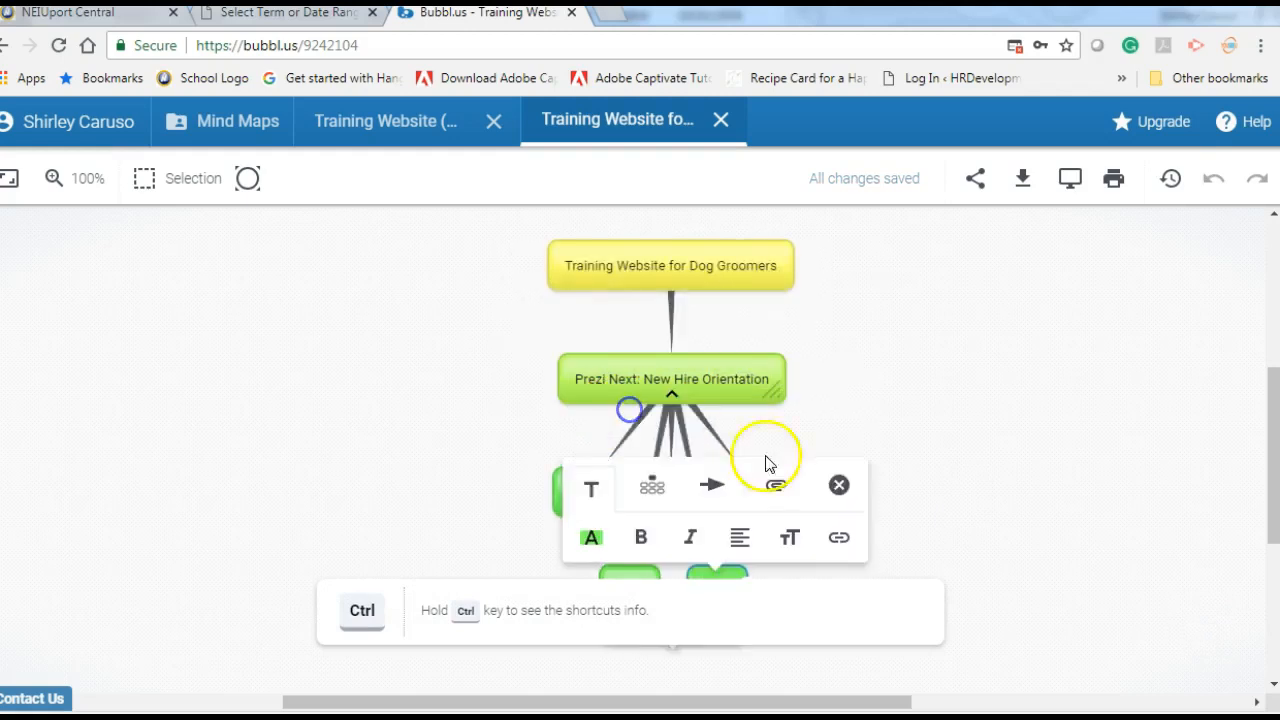
pyautogui.click(990, 485)
pyautogui.click(705, 375)
pyautogui.click(626, 416)
pyautogui.click(1051, 494)
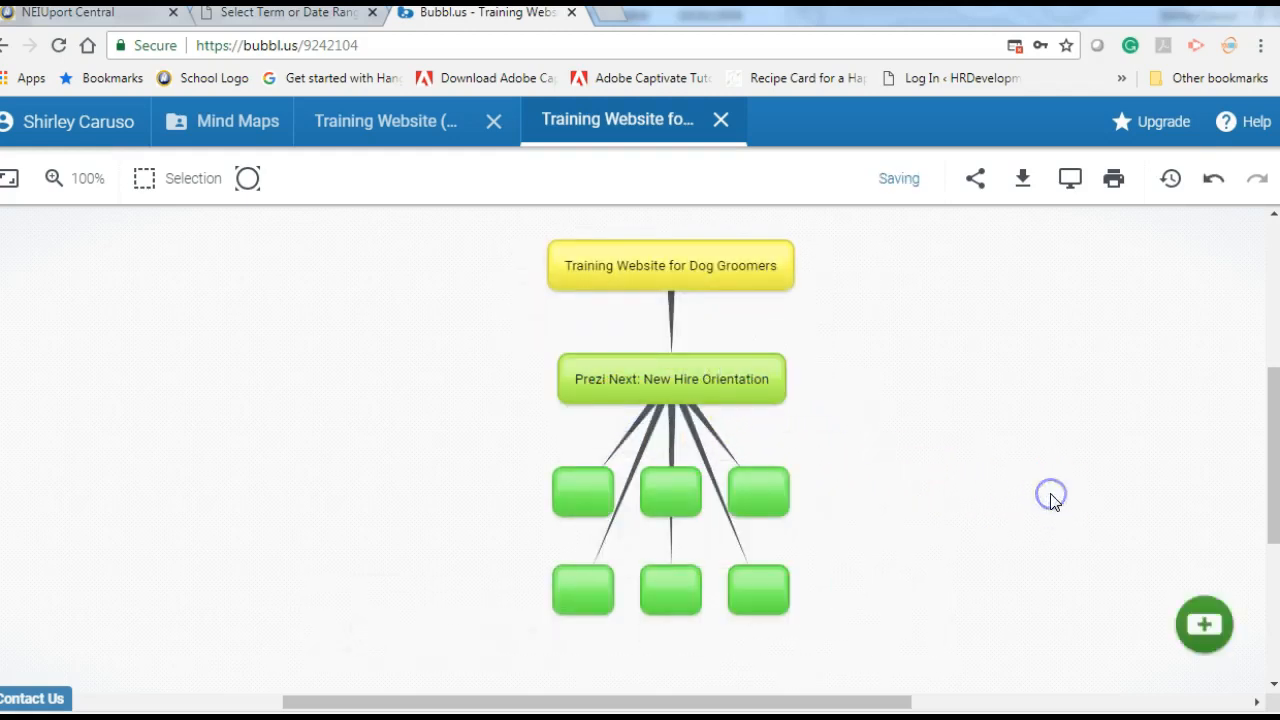
# Add one blank child bubble beneath each of the three bubbles in the first row under "Prezi Next: New Hire Orientation".
pyautogui.moveTo(576, 500)
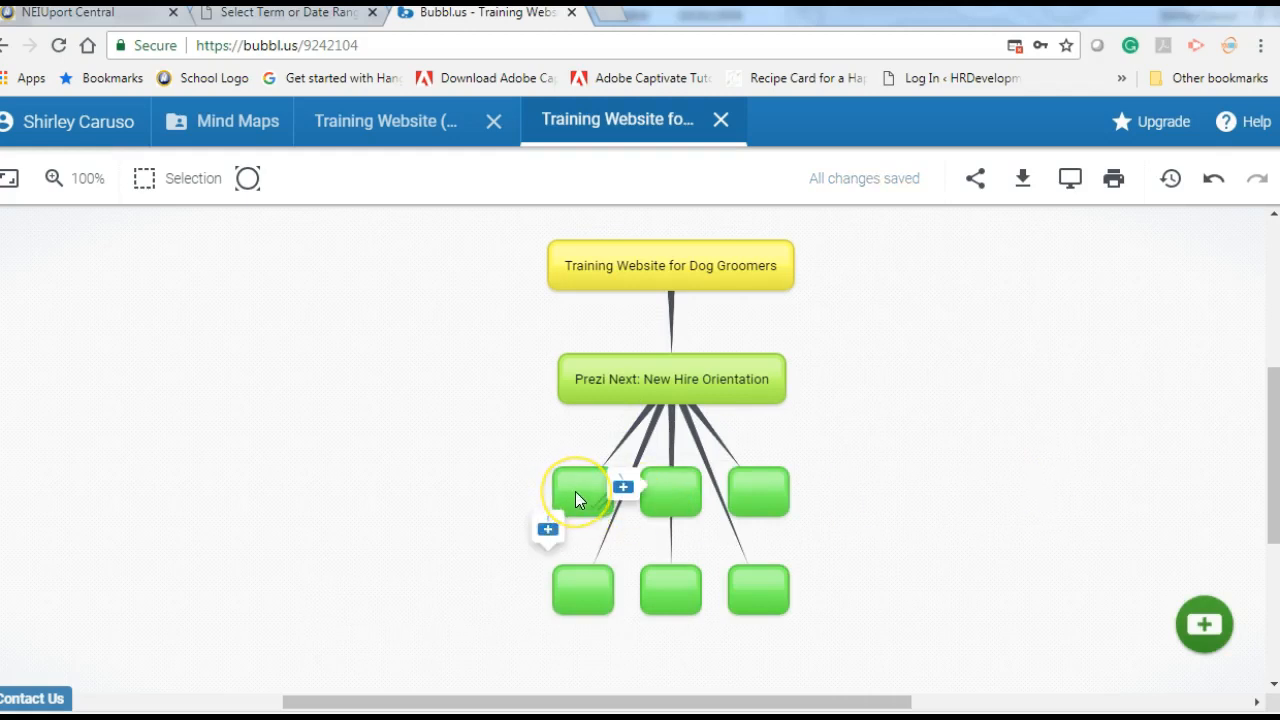
pyautogui.click(573, 491)
pyautogui.click(563, 487)
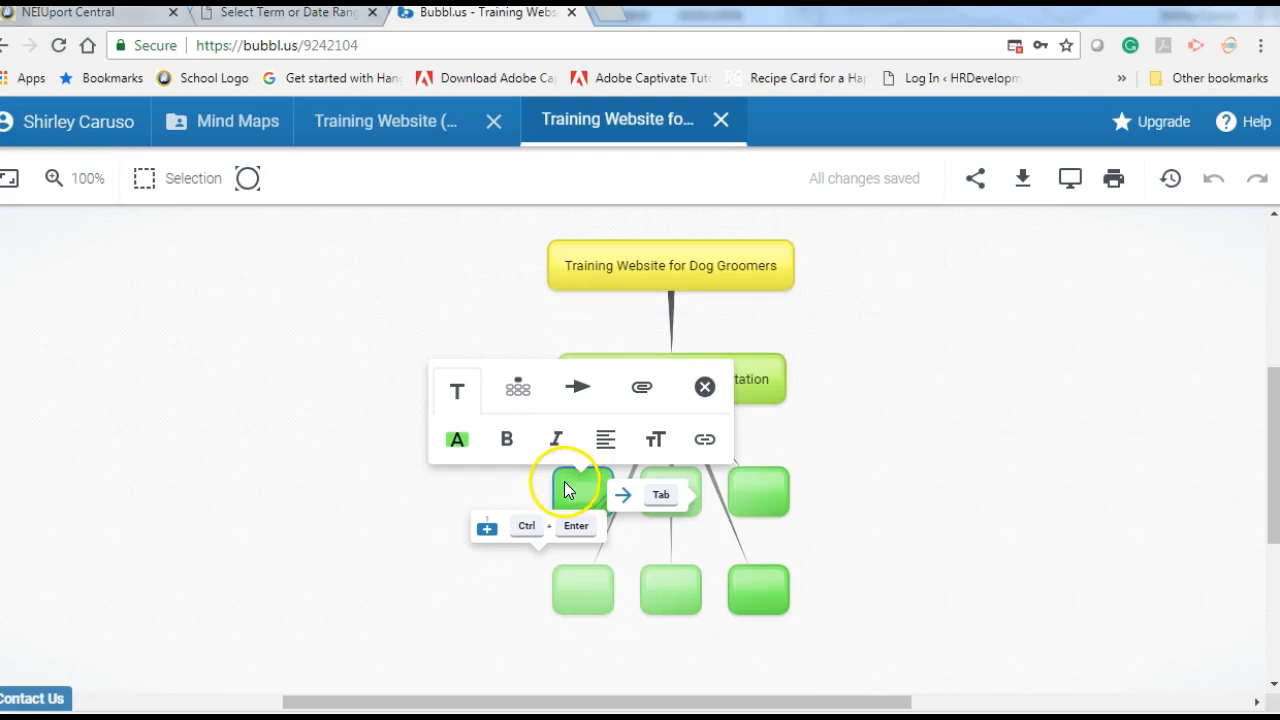
pyautogui.click(487, 530)
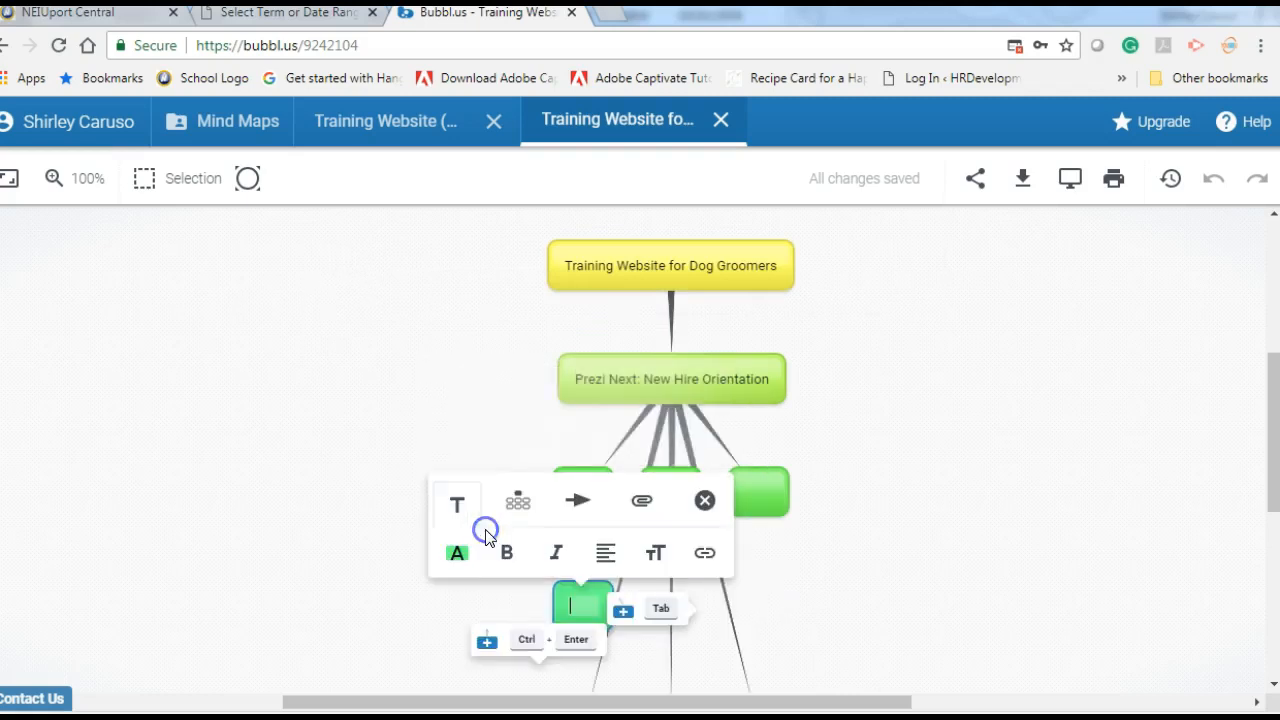
pyautogui.click(1000, 543)
pyautogui.click(677, 500)
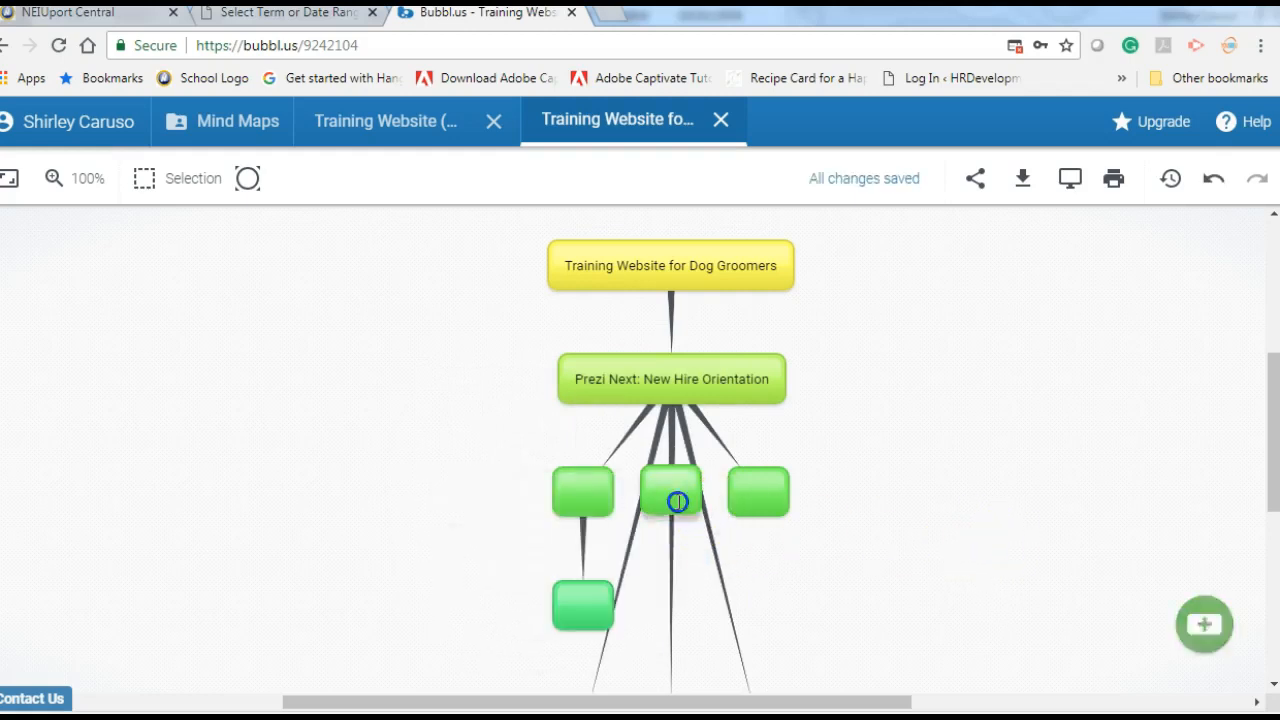
pyautogui.click(669, 528)
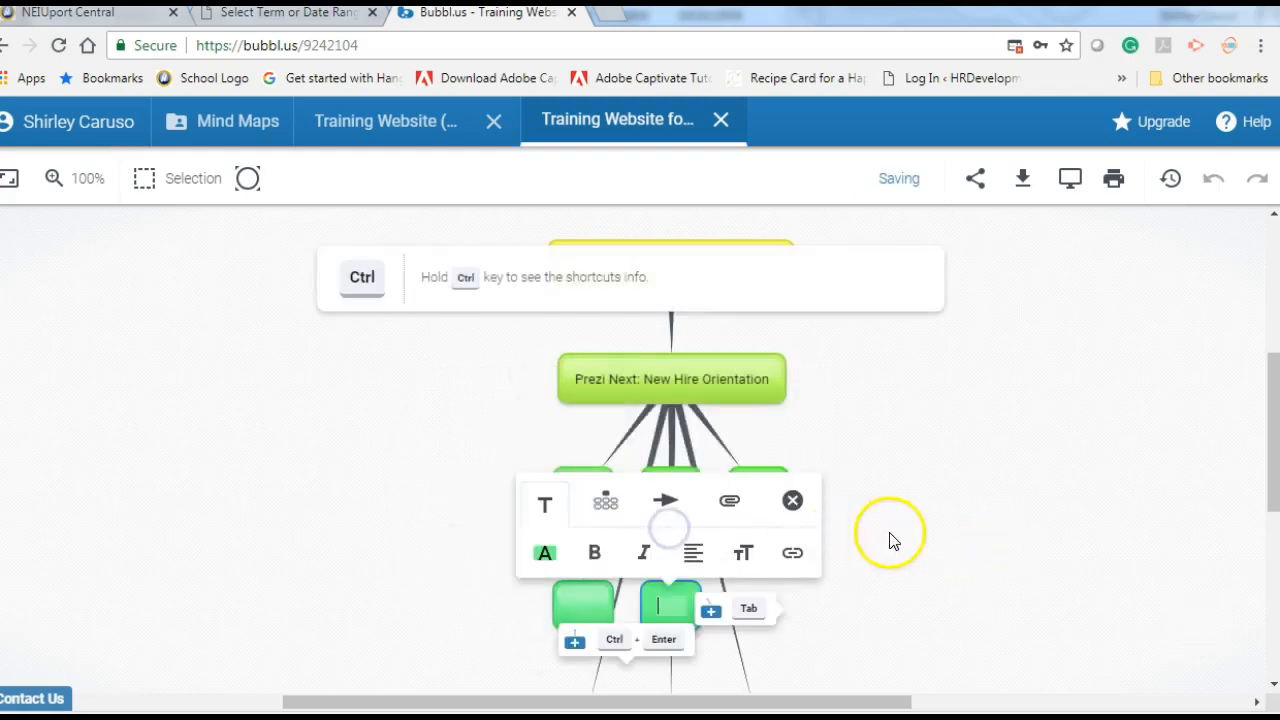
pyautogui.click(939, 532)
pyautogui.click(757, 494)
pyautogui.click(665, 530)
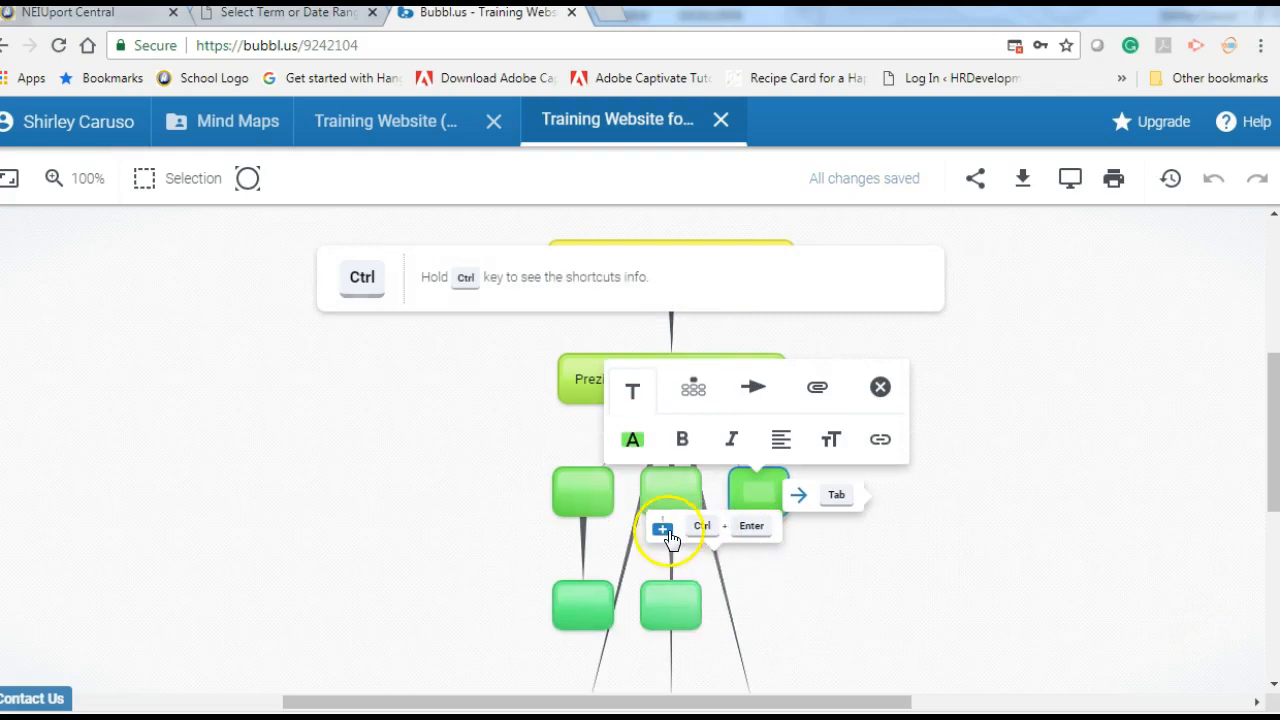
pyautogui.click(1027, 555)
# Add one blank child bubble beneath each of the other three, lower-row children of "Prezi Next: New Hire Orientation".
pyautogui.scroll(-2, 1000, 557)
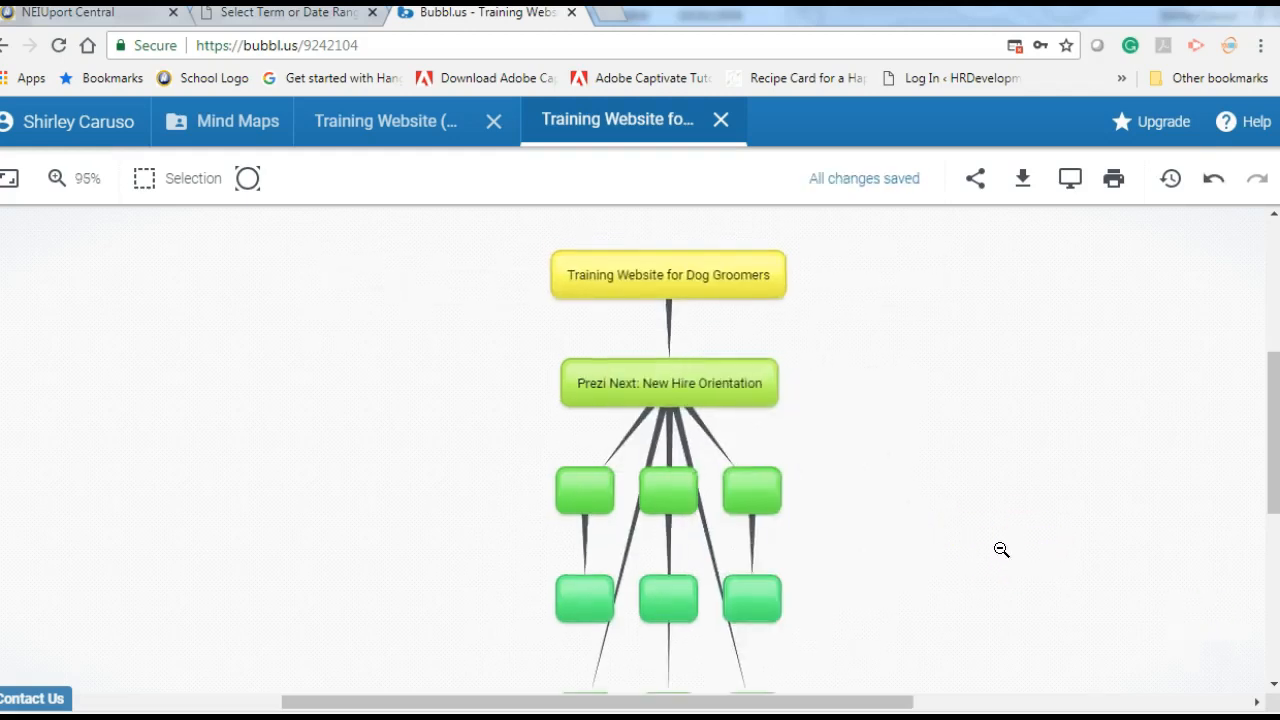
pyautogui.click(593, 676)
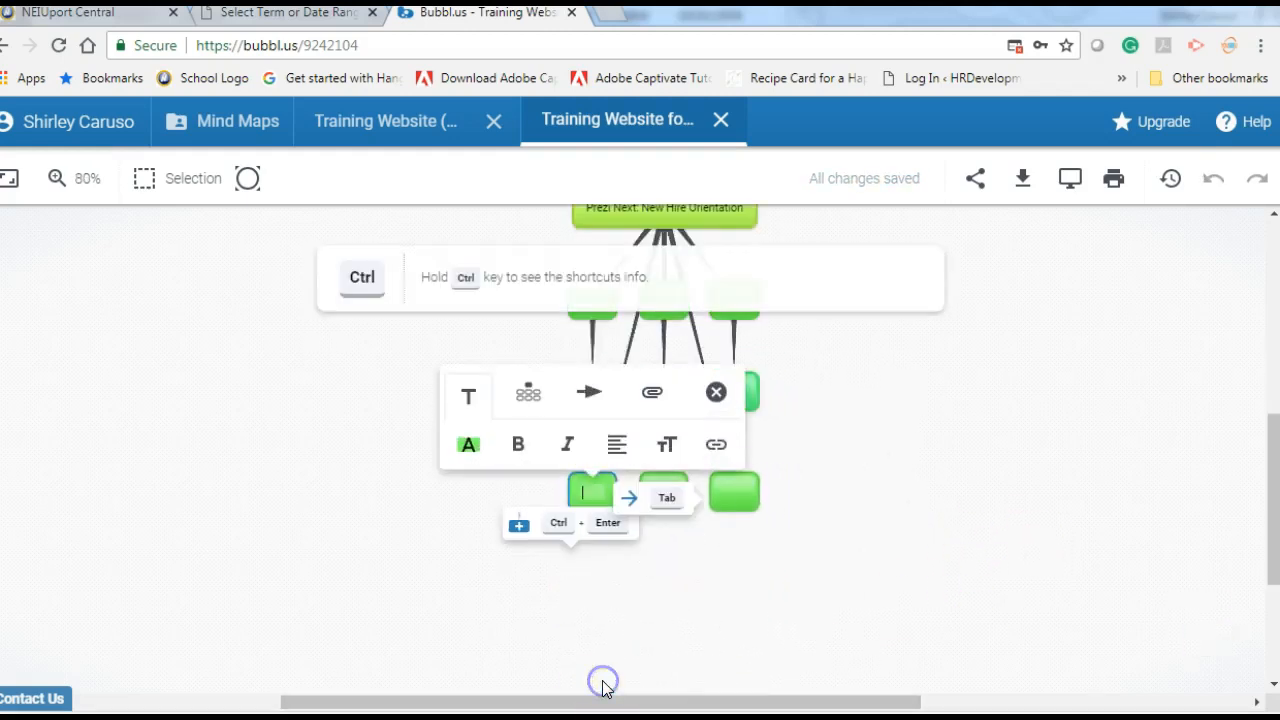
pyautogui.click(518, 525)
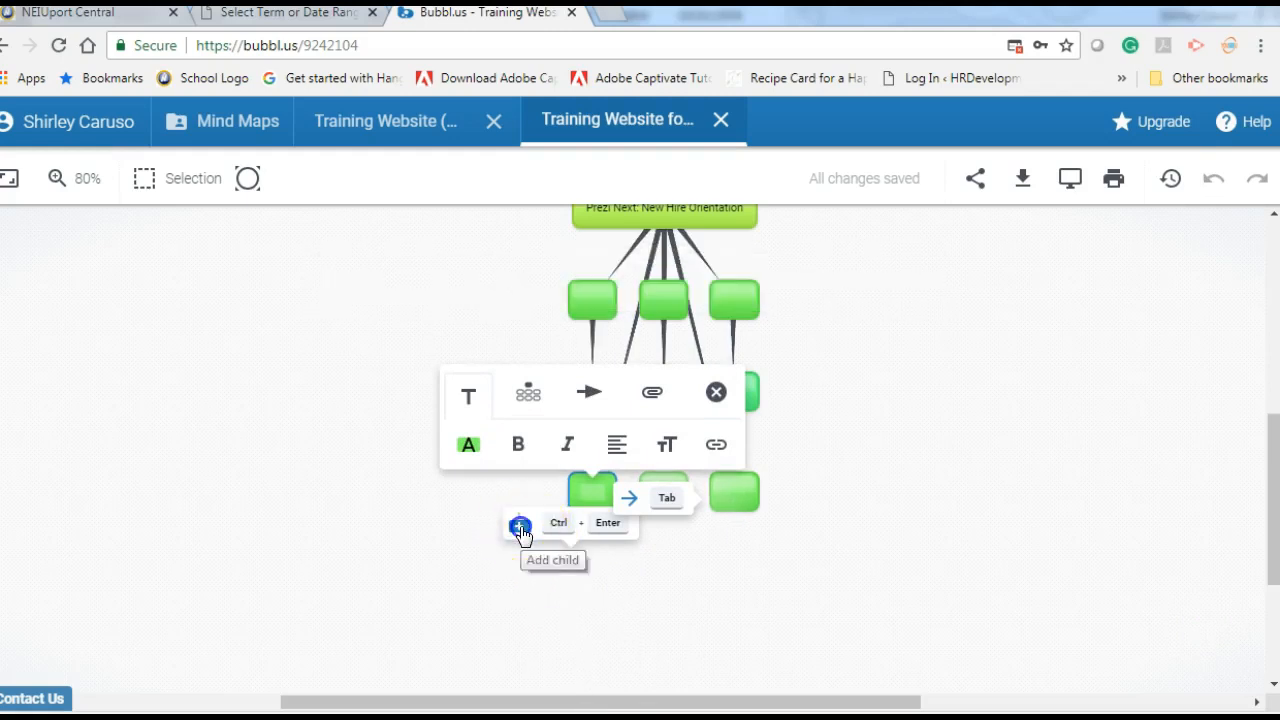
pyautogui.click(864, 569)
pyautogui.click(663, 494)
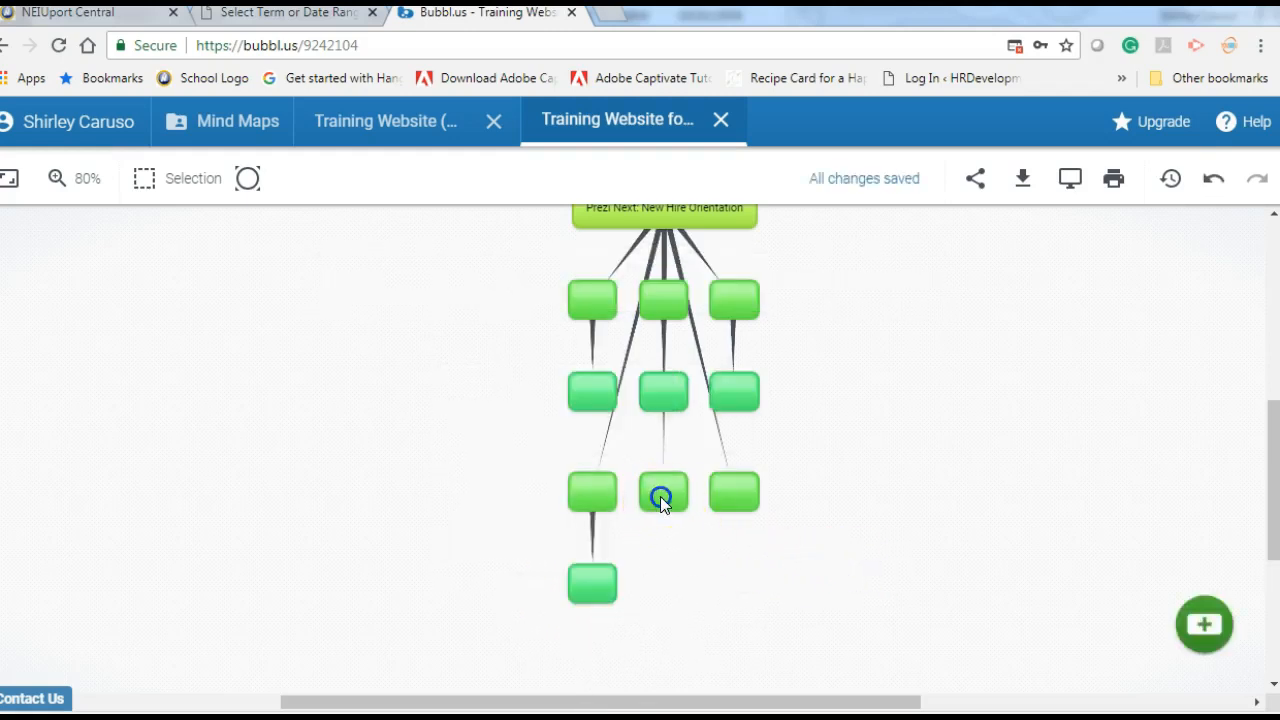
pyautogui.click(666, 525)
pyautogui.click(911, 569)
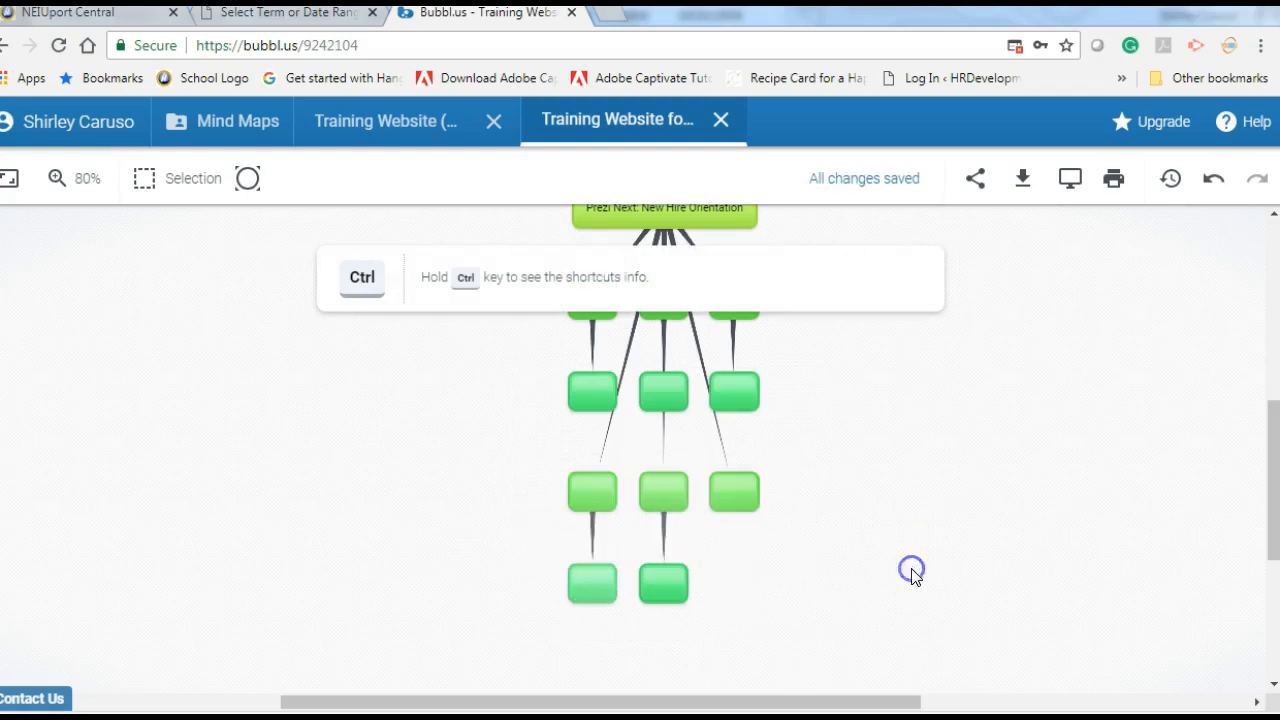
pyautogui.click(737, 494)
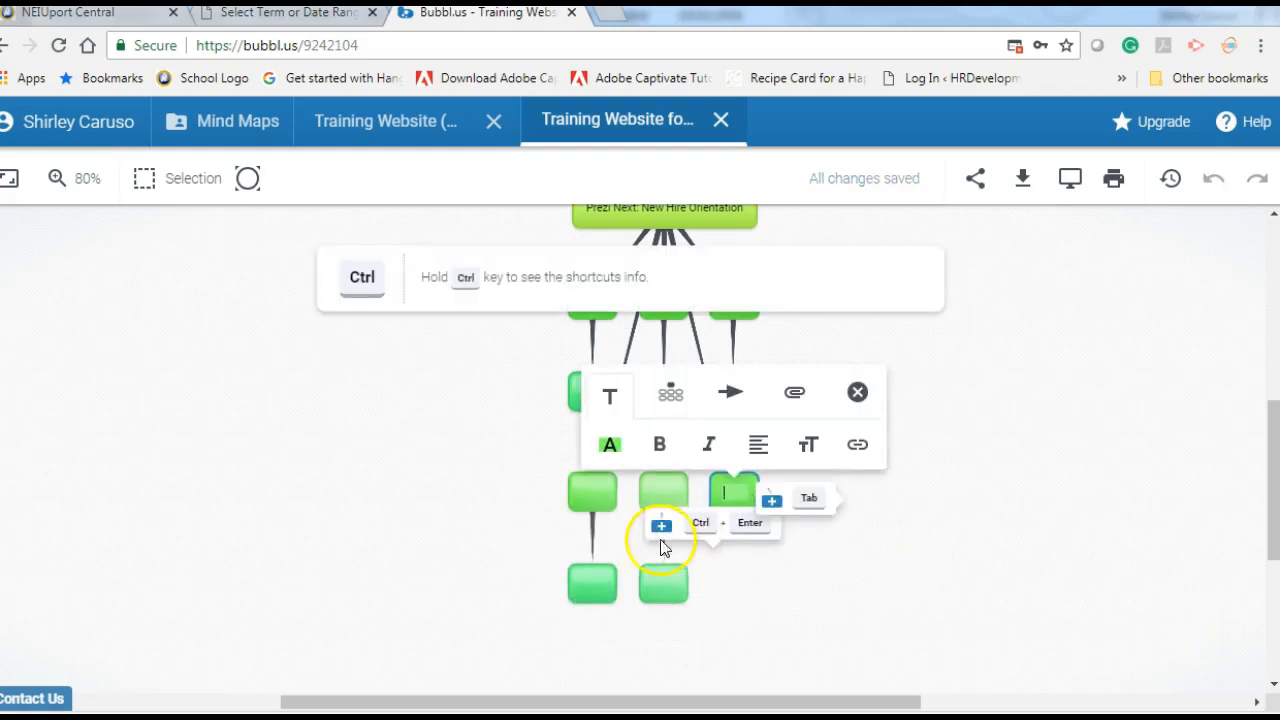
pyautogui.click(663, 527)
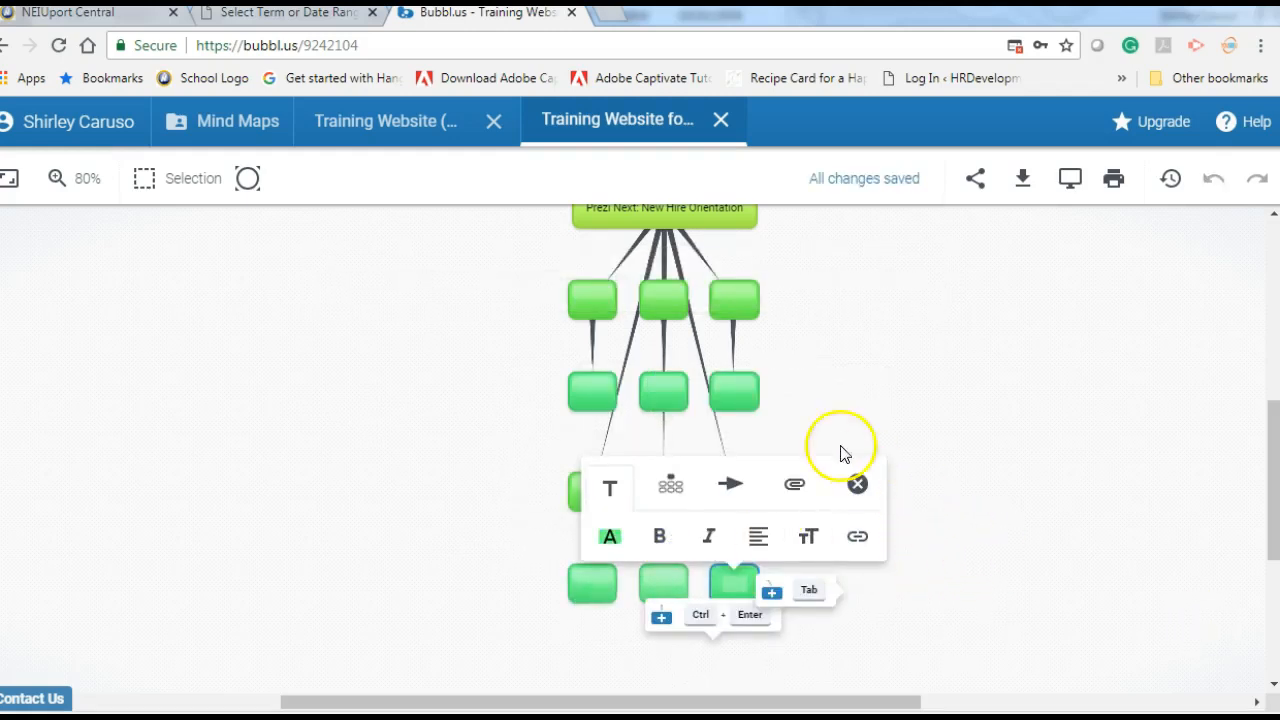
# Label the first blank bubble in the upper row under "Prezi Next: New Hire Orientation" as "History".
pyautogui.click(600, 306)
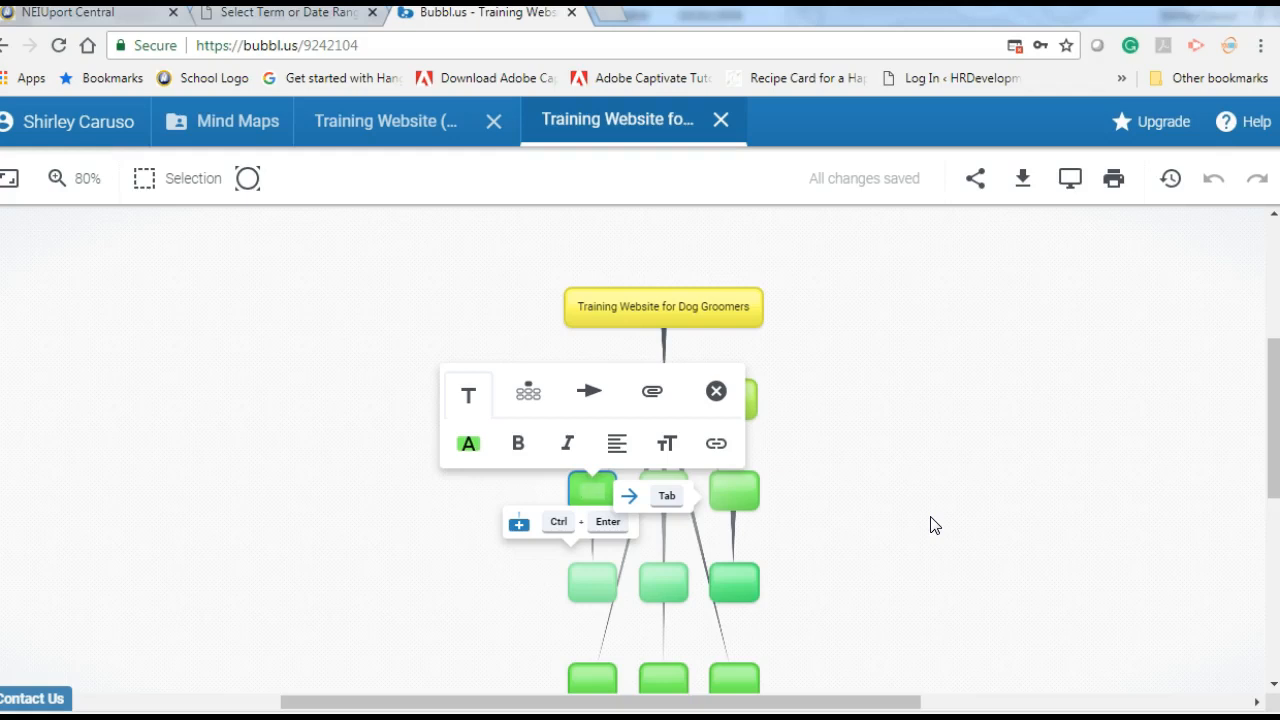
pyautogui.write('Histore')
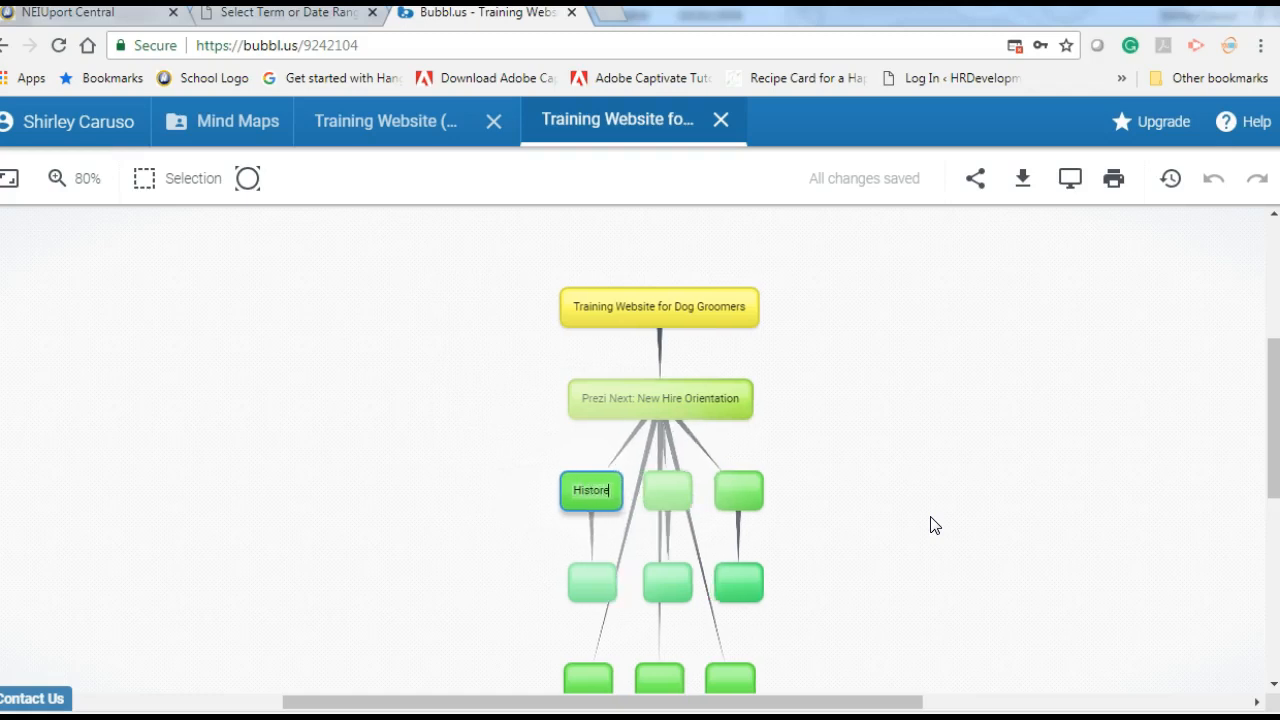
pyautogui.press('BackSpace')
pyautogui.write('y')
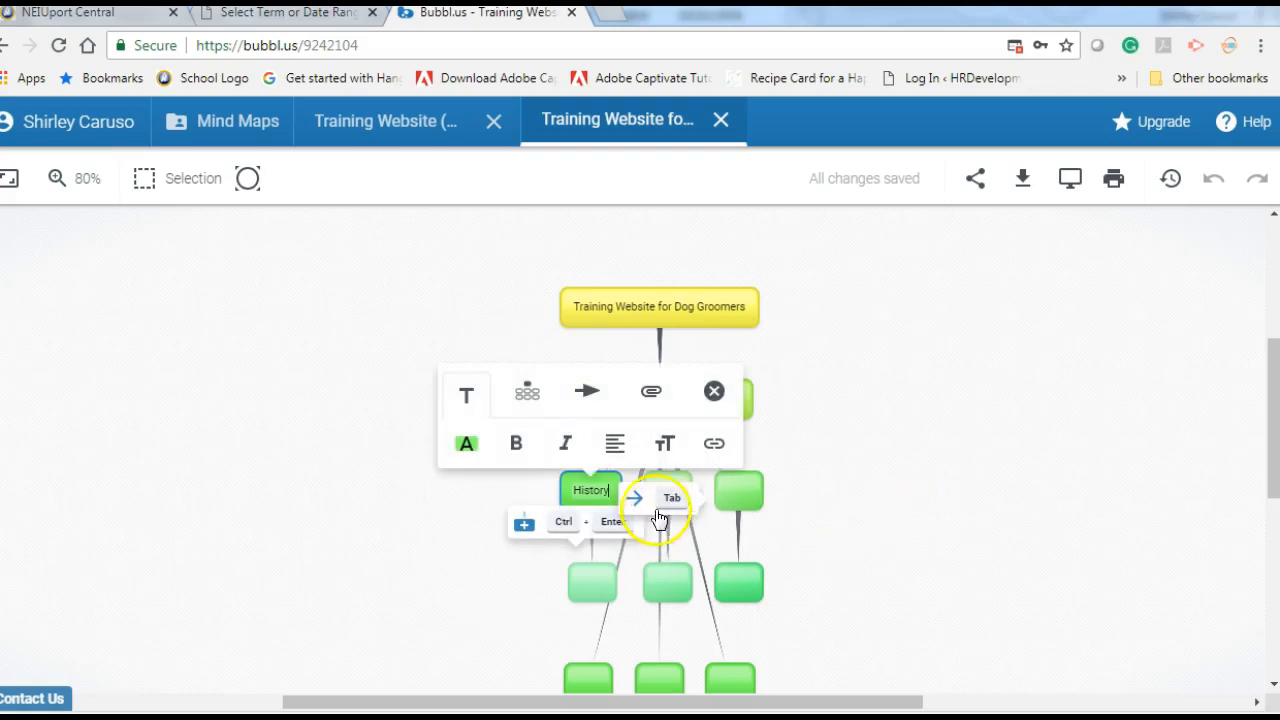
# Fill the blank bubble beneath "History" with two lines, "Owner" and "Year Established".
pyautogui.click(580, 586)
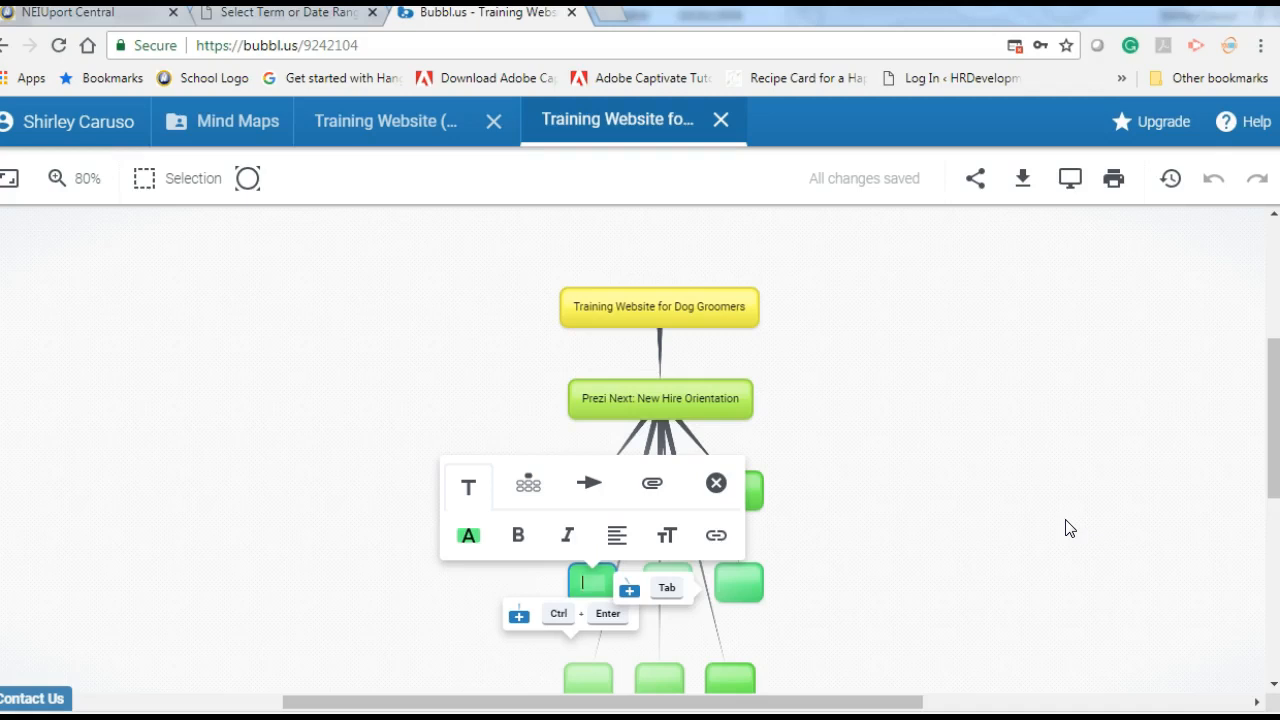
pyautogui.write('Ye')
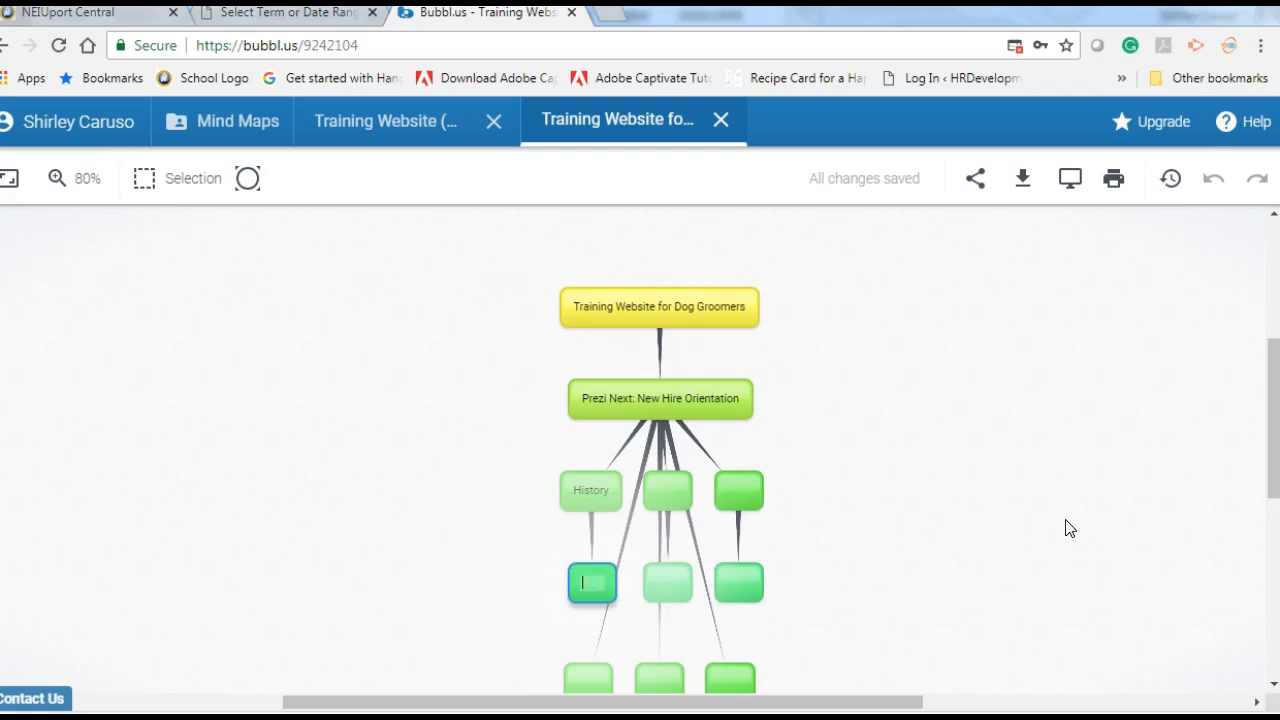
pyautogui.write('ner')
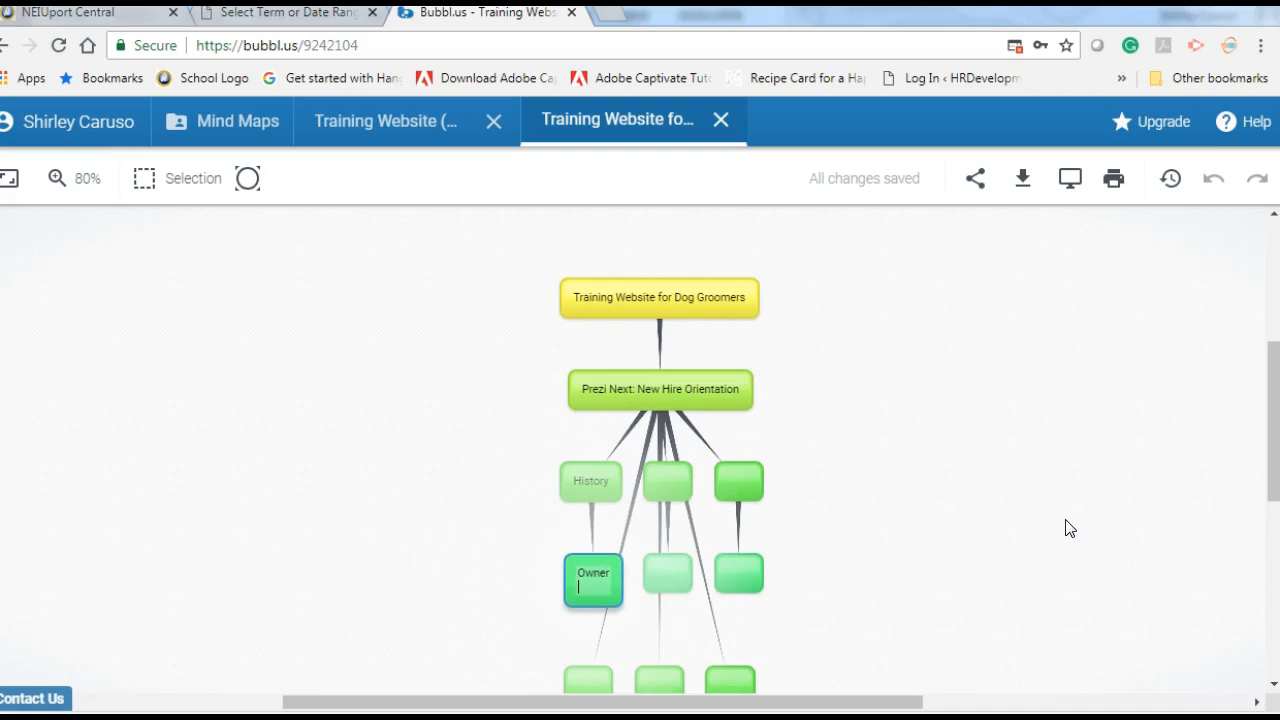
pyautogui.write('Year Establis')
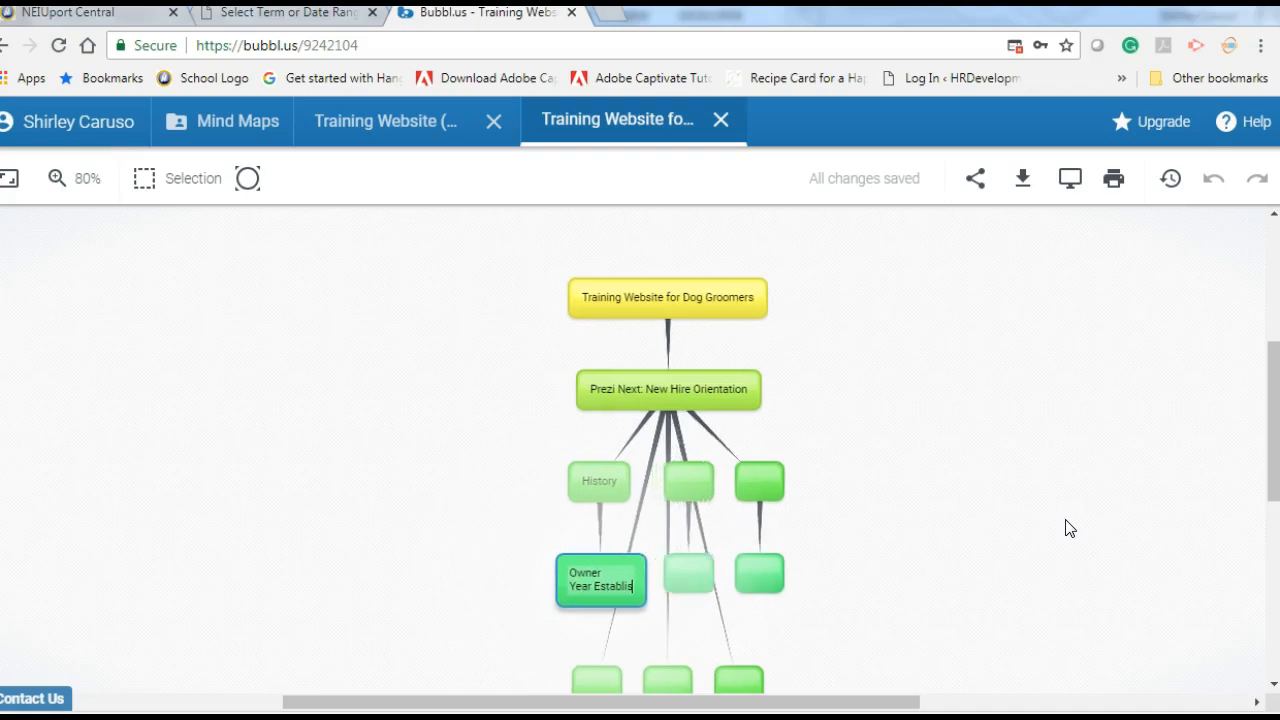
pyautogui.write('hed')
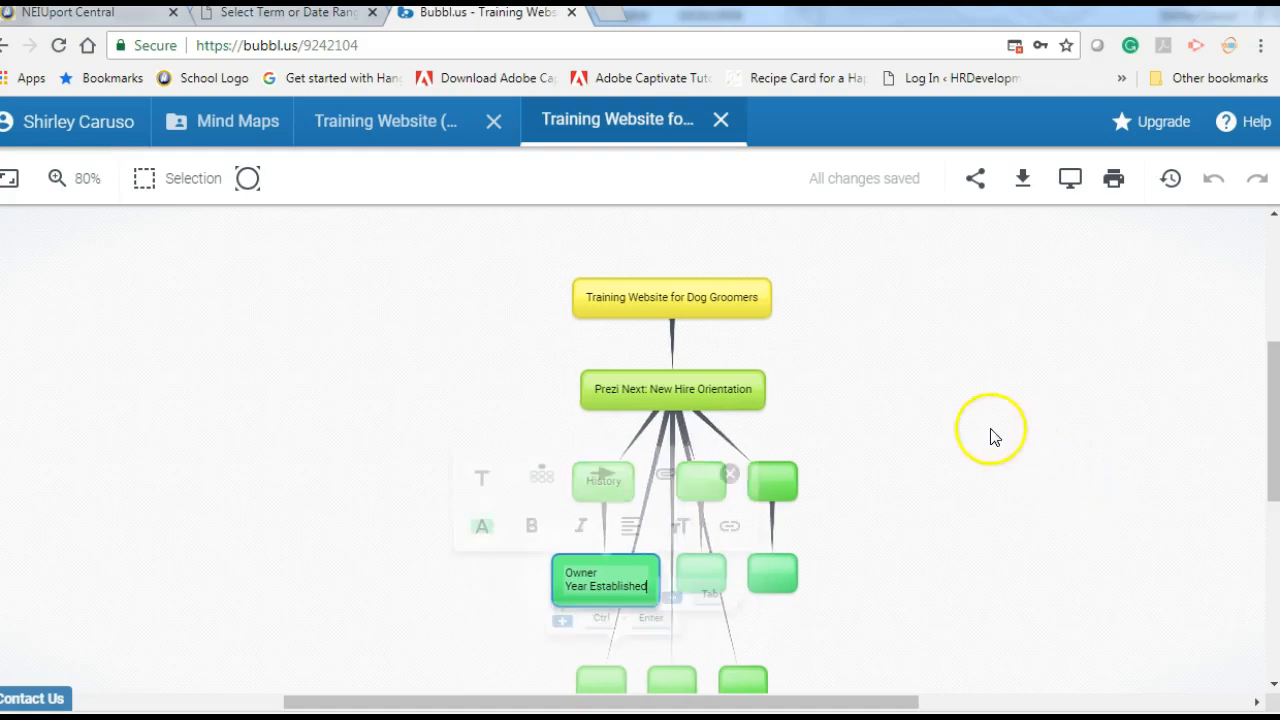
pyautogui.click(1014, 486)
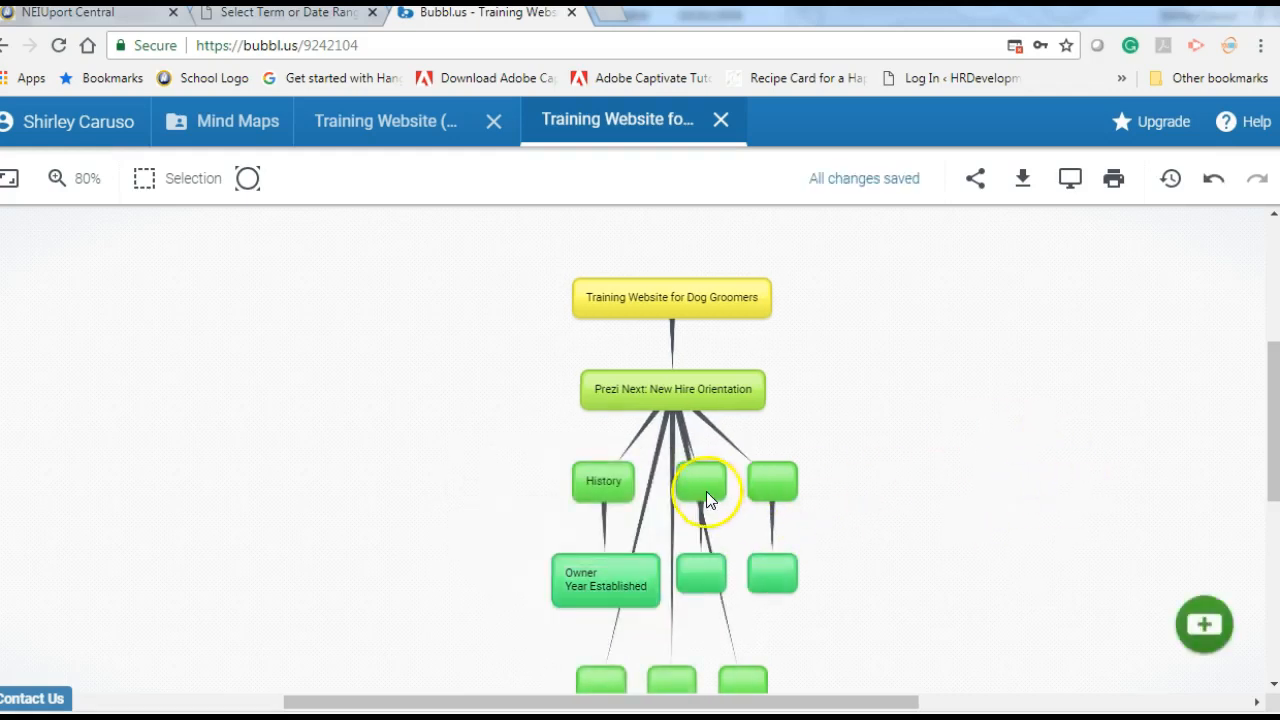
# Label the blank bubble beside "History" as "Services Provided".
pyautogui.moveTo(699, 487)
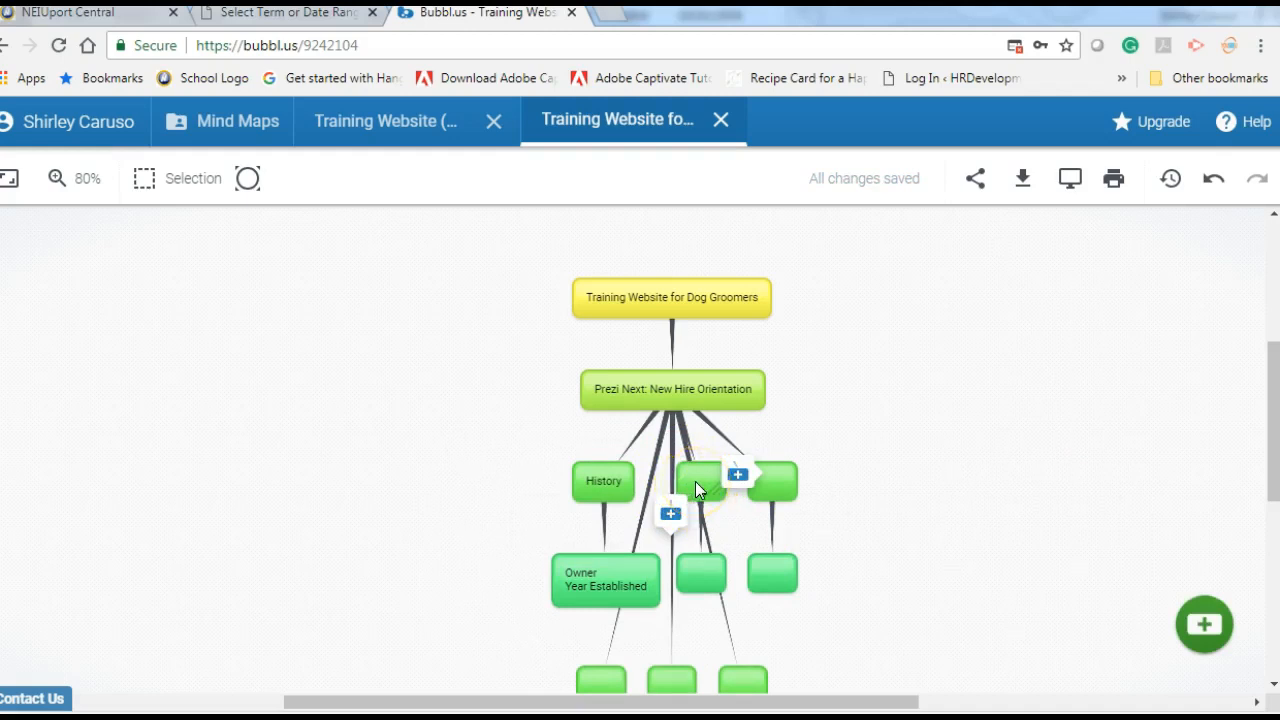
pyautogui.click(697, 489)
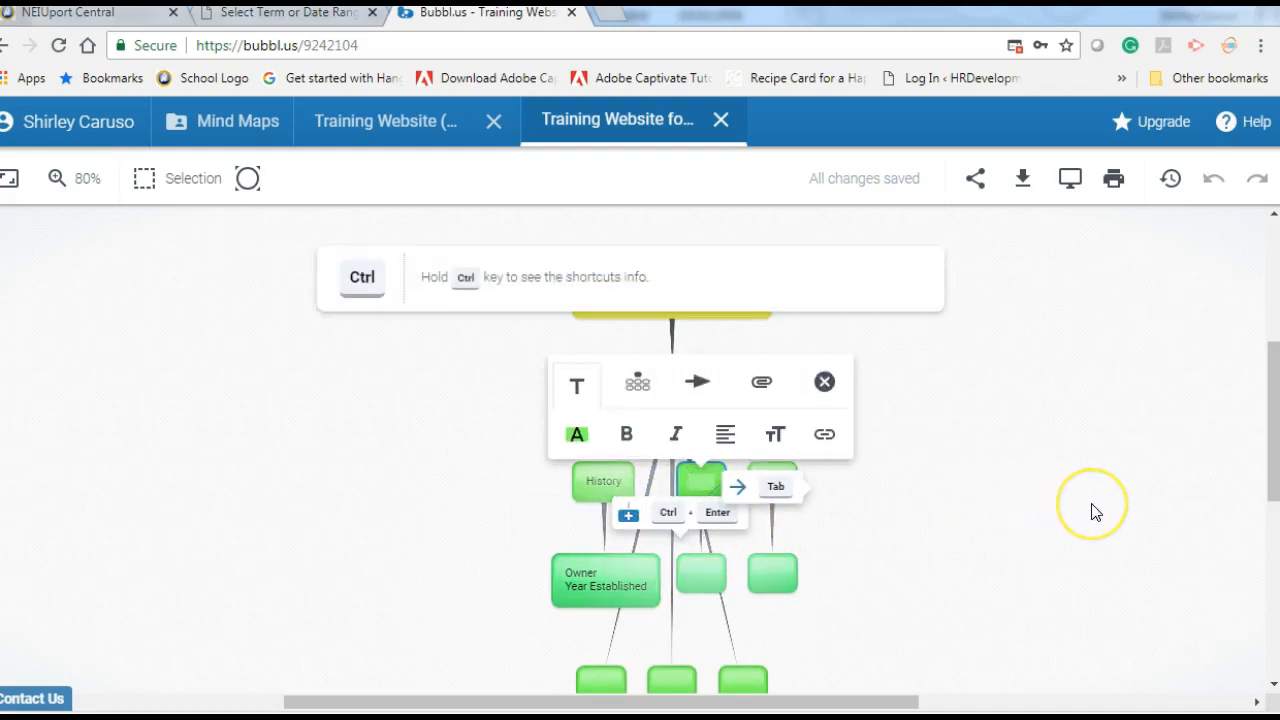
pyautogui.write('Serv')
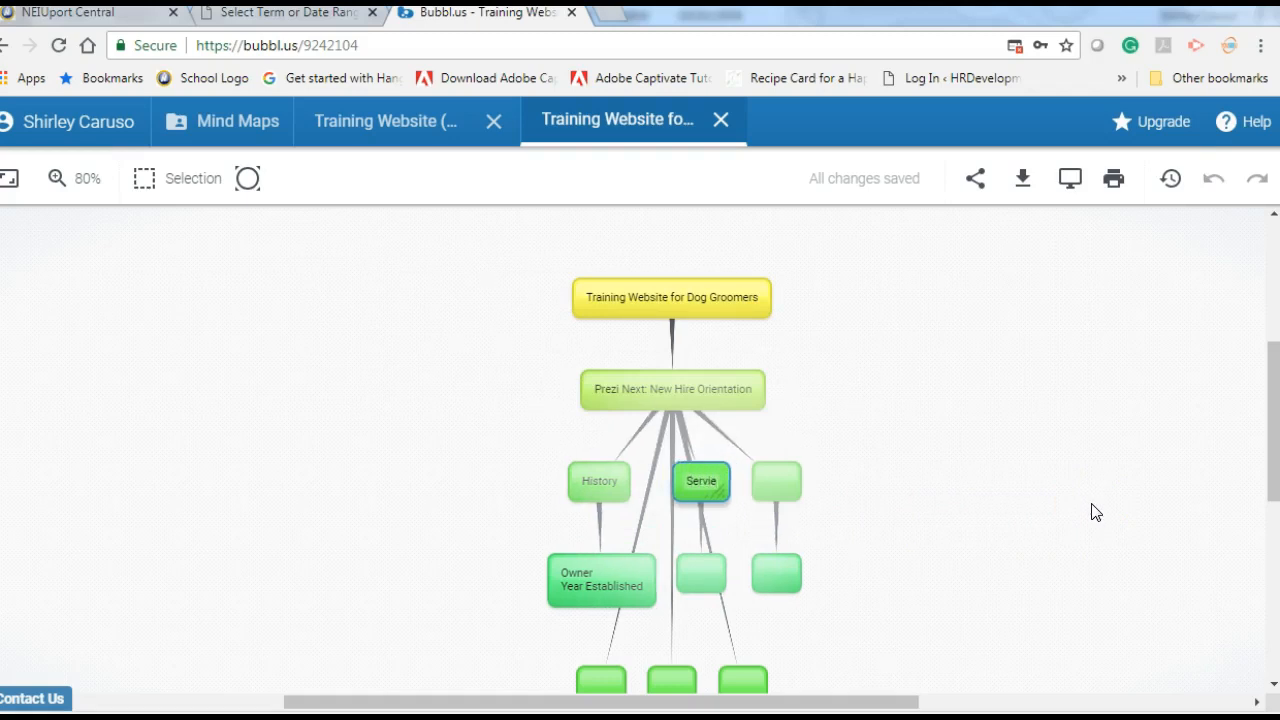
pyautogui.write('ices Pro')
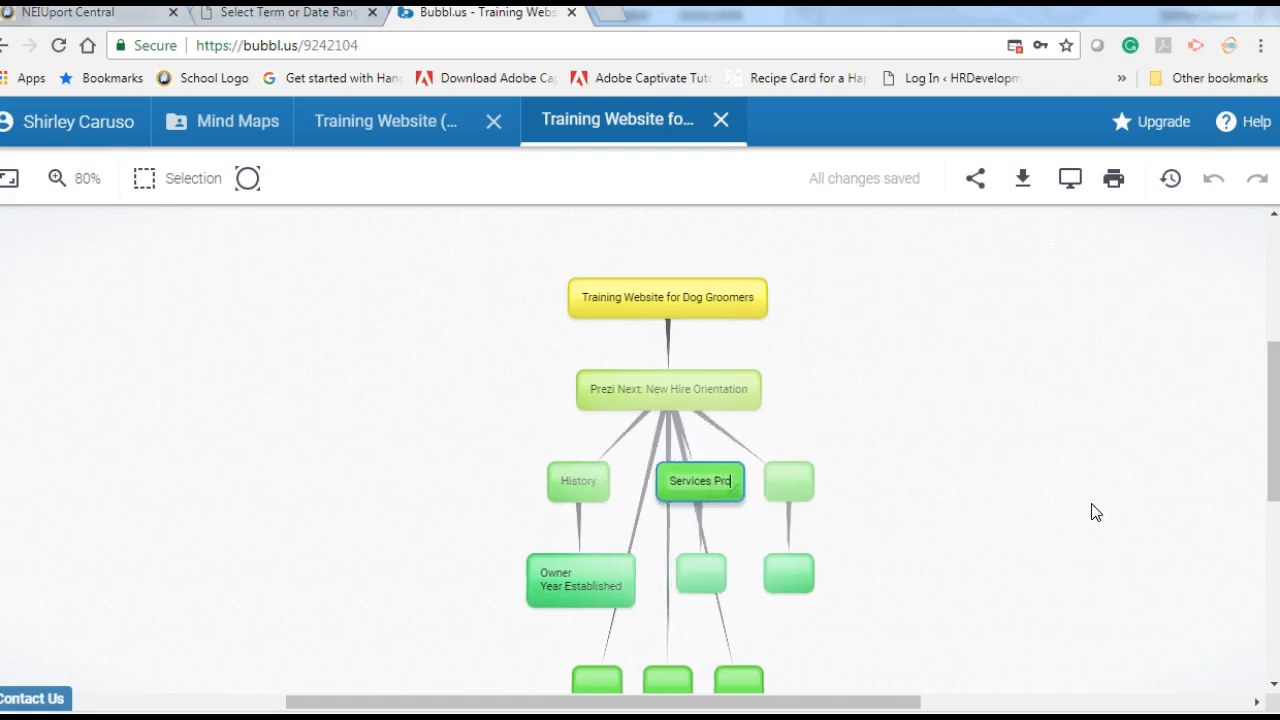
pyautogui.write('vided')
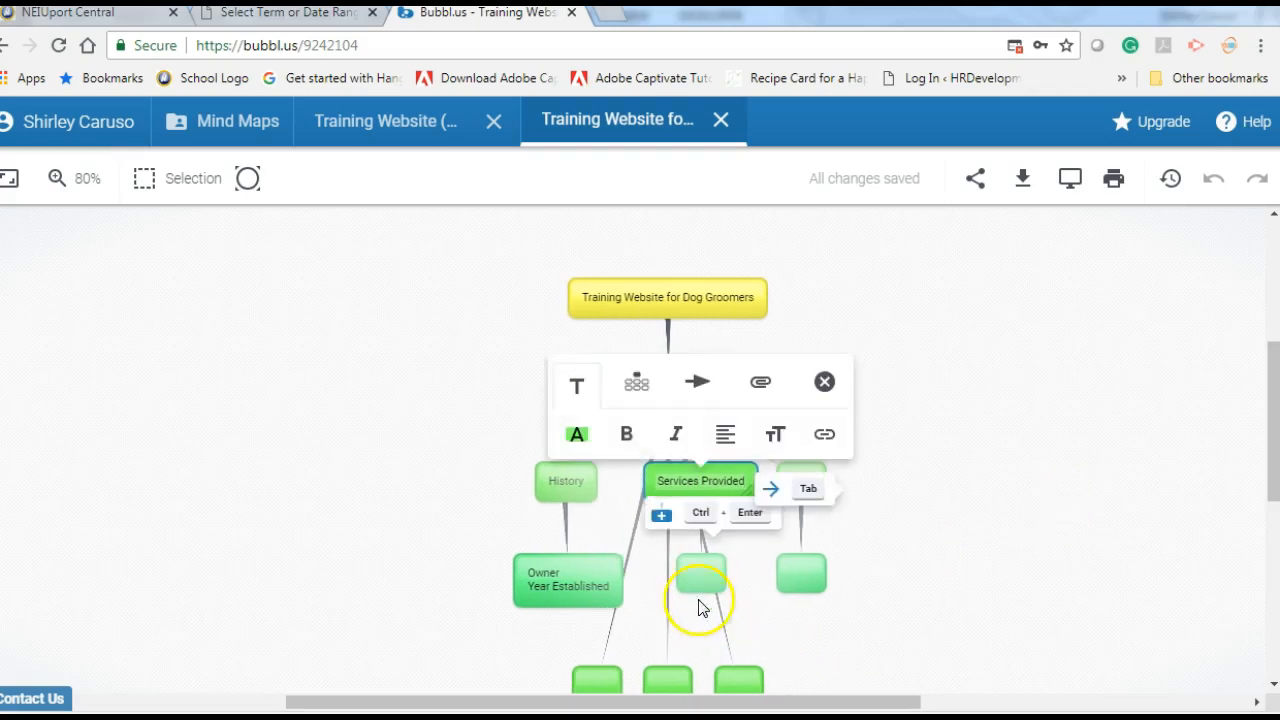
# Fill the blank bubble beneath "Services Provided" with two lines, "Dog Walking" and "Dog Grooming".
pyautogui.click(697, 580)
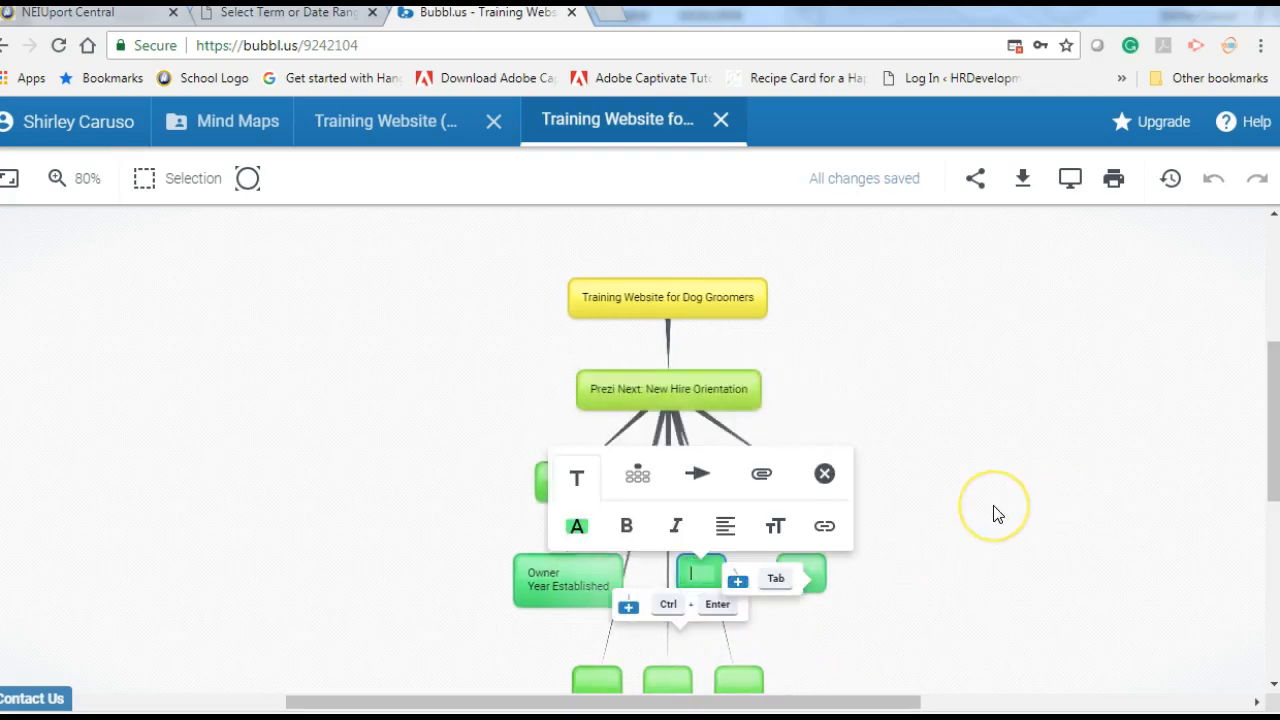
pyautogui.write('Dog Walking')
pyautogui.hotkey('shift', 'Return')
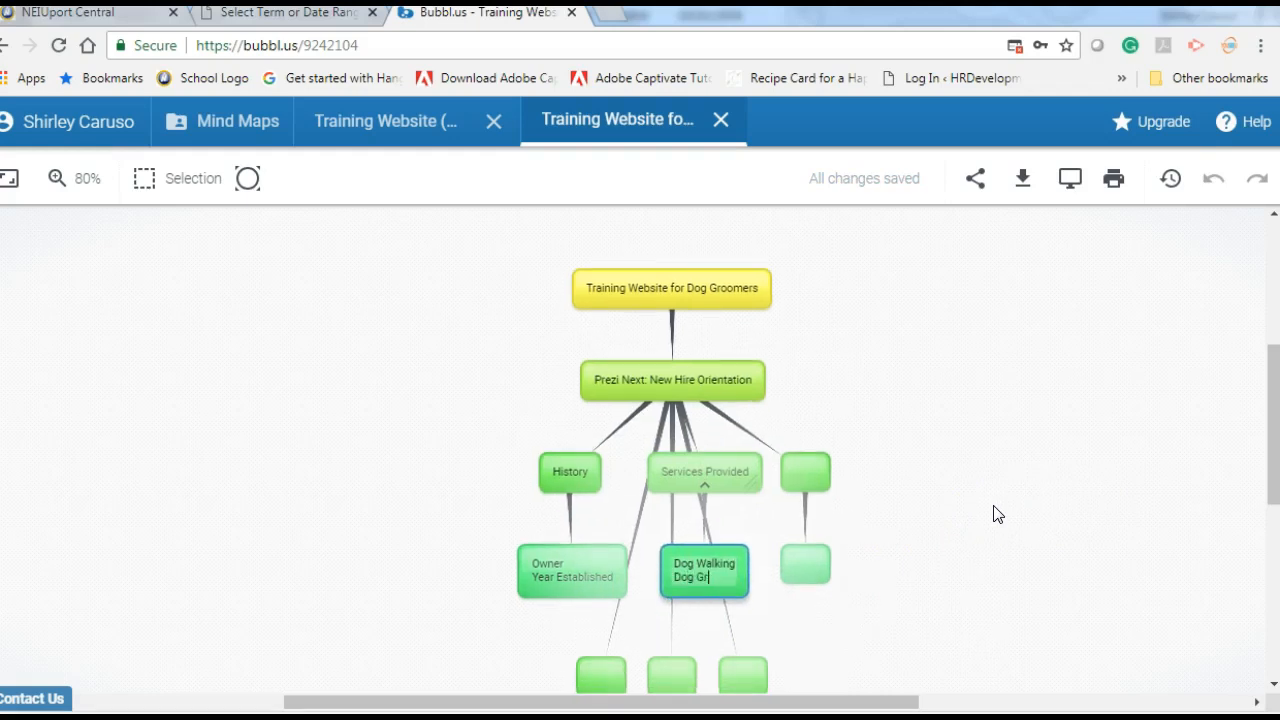
pyautogui.write('Dog Grooming')
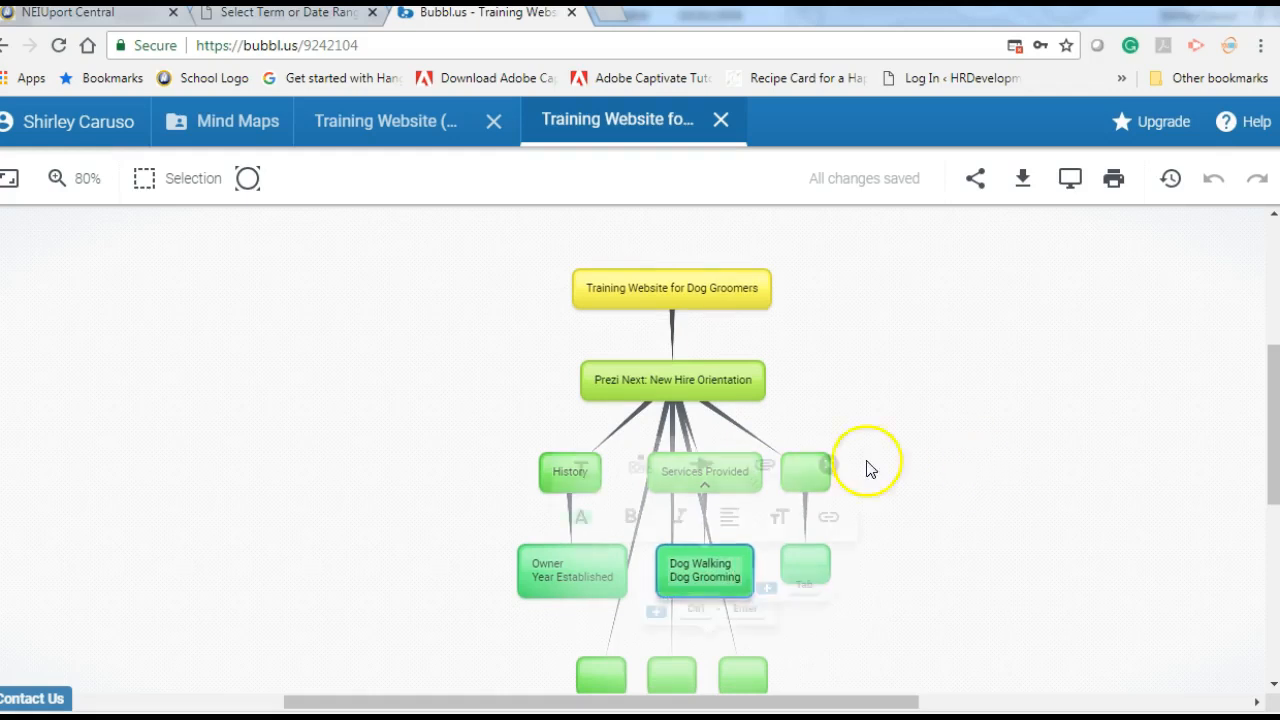
pyautogui.click(1036, 483)
# Label the third upper-row bubble "Hours of Operation" and its child bubble "Detail Hours".
pyautogui.click(806, 471)
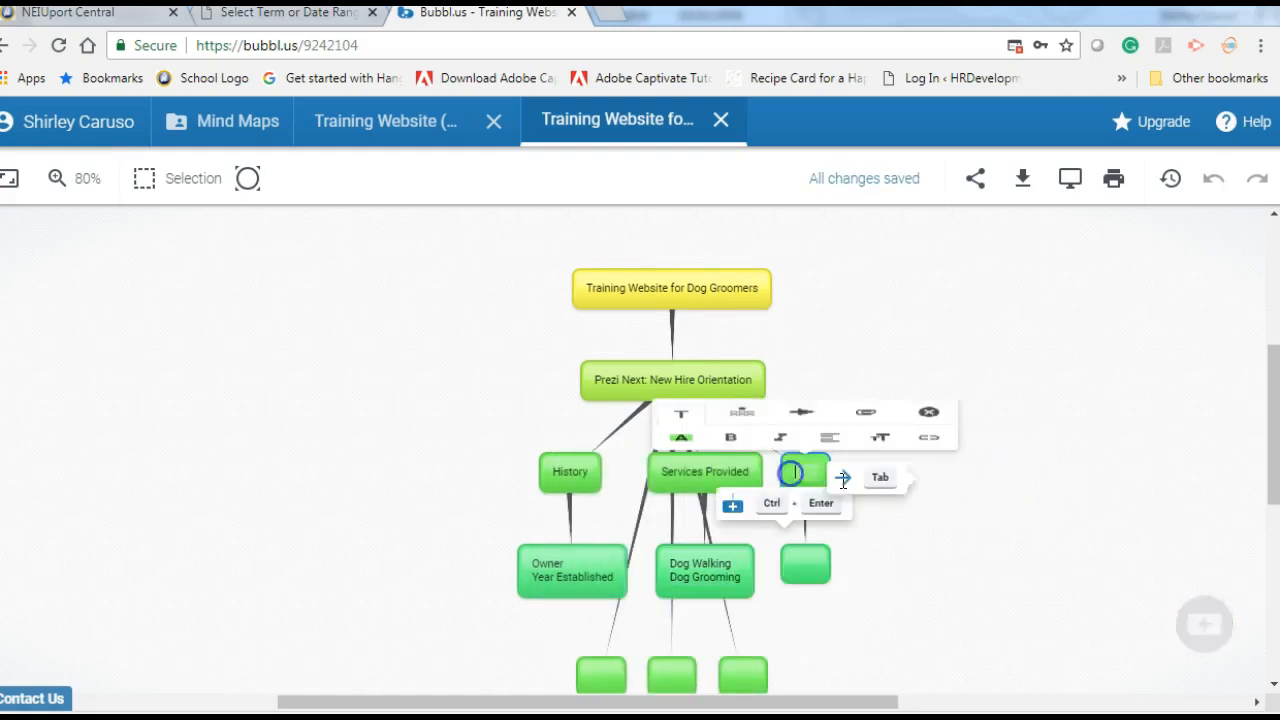
pyautogui.write('Hour')
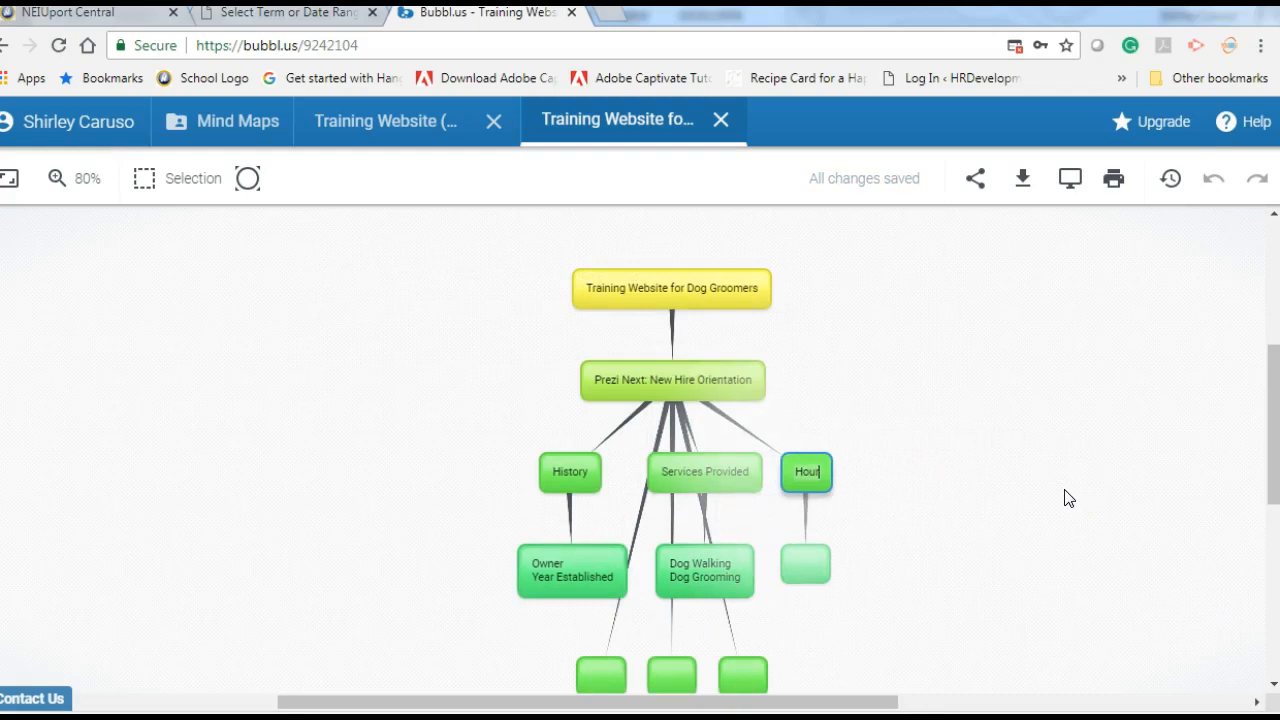
pyautogui.write('s of Operation')
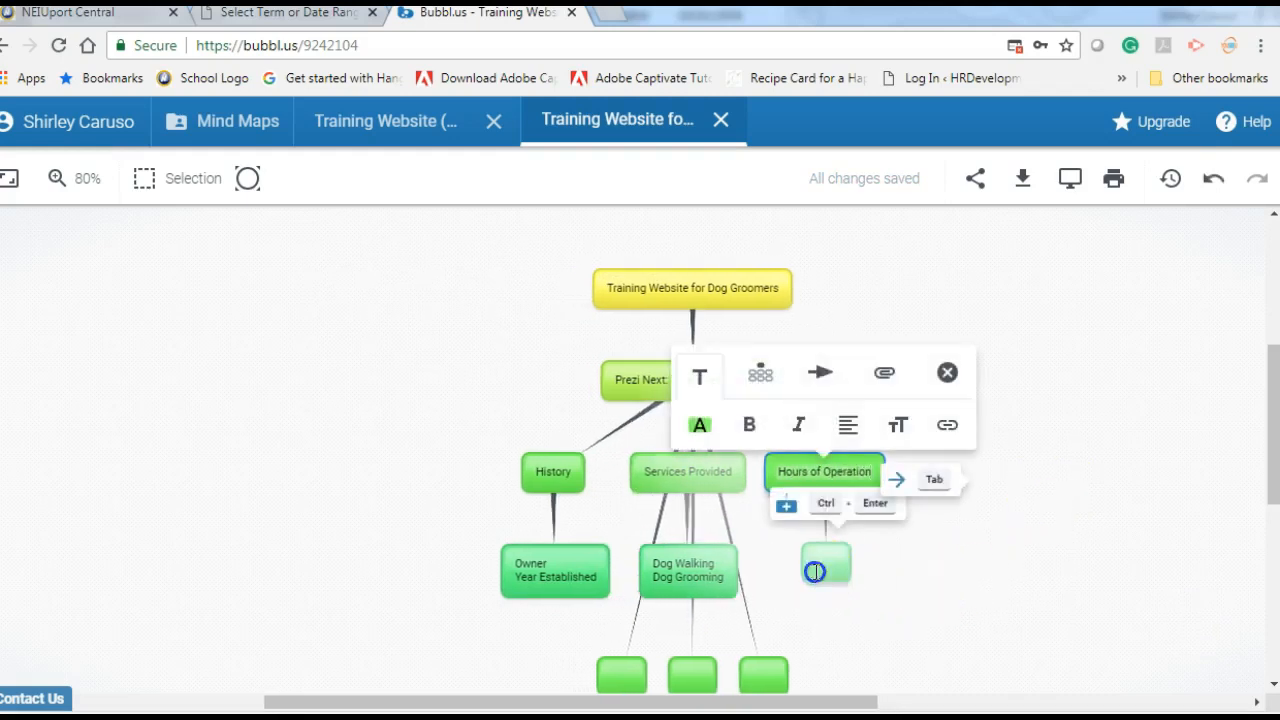
pyautogui.click(814, 571)
pyautogui.write('Detail Hours')
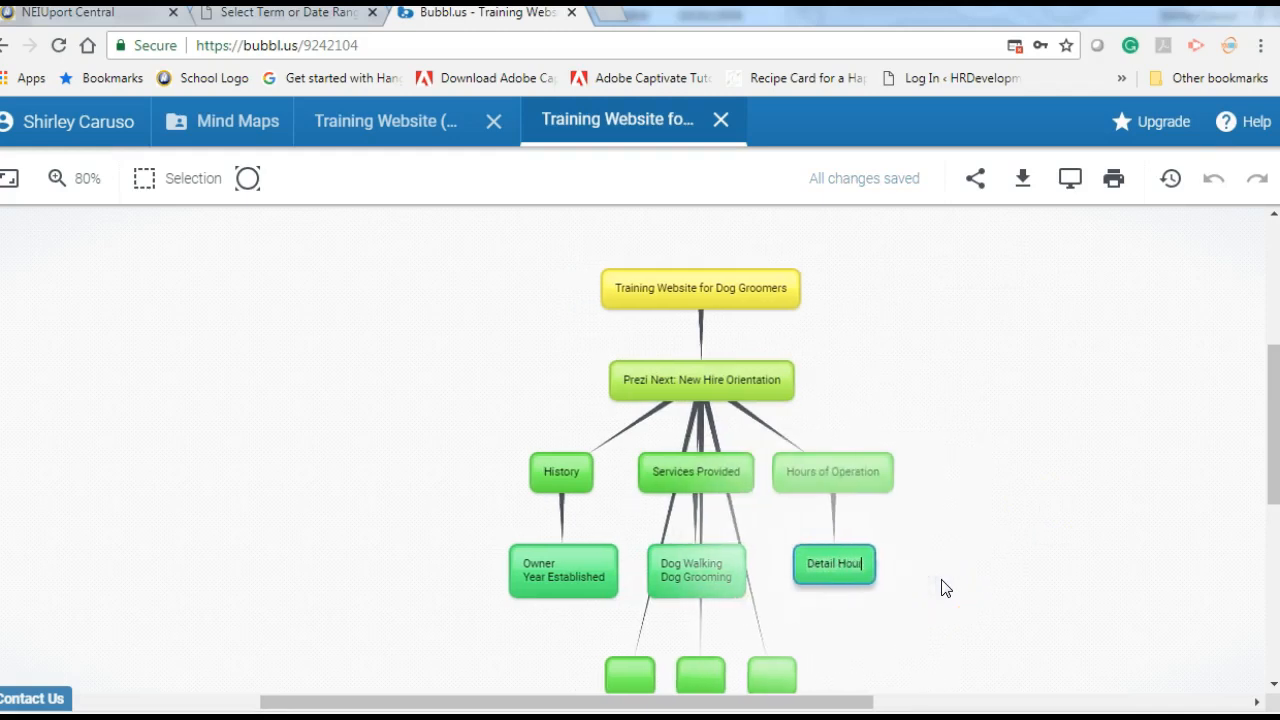
# Label the first lower-row bubble "Locations" and its child bubble "Detail locations".
pyautogui.click(630, 676)
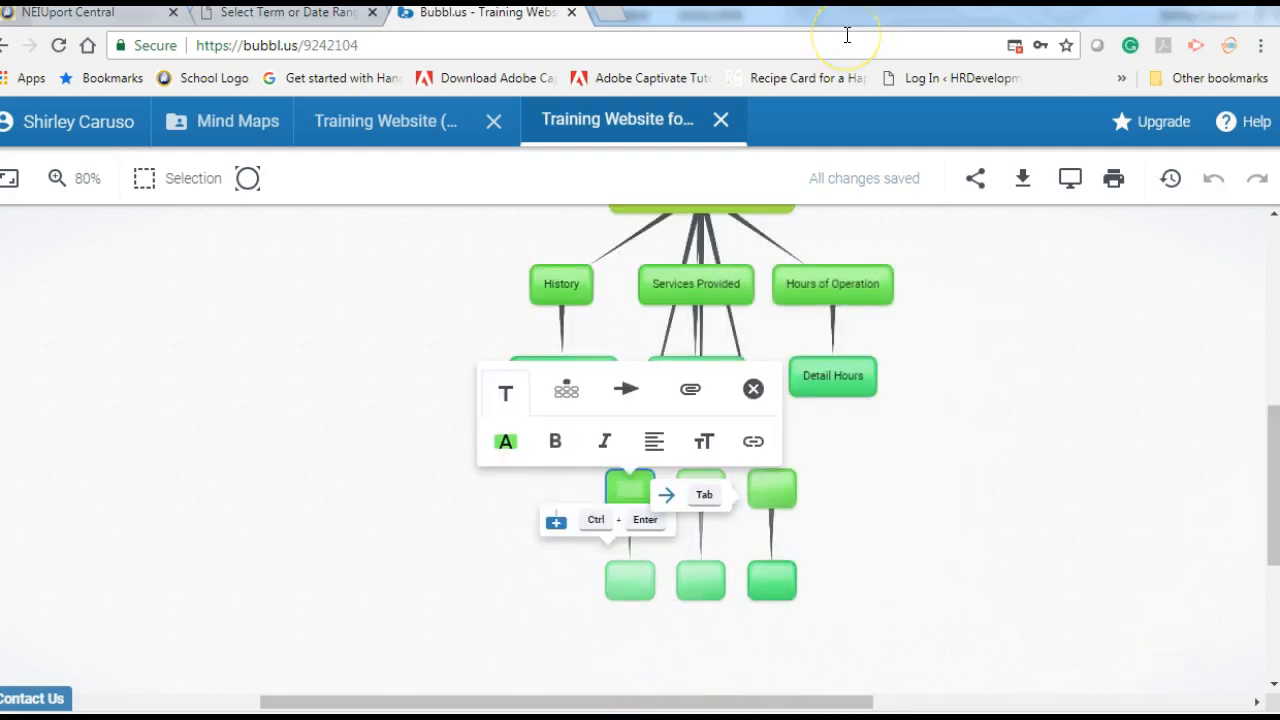
pyautogui.write('Locations')
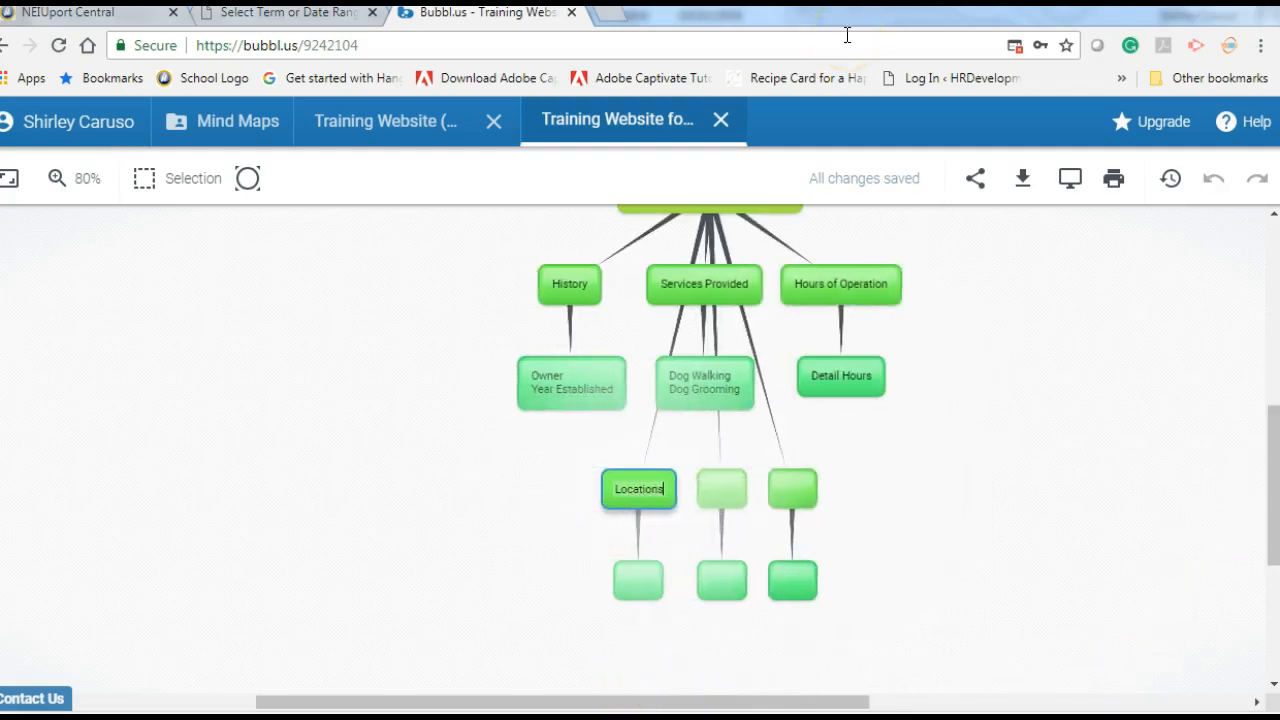
pyautogui.click(641, 582)
pyautogui.write('Detail')
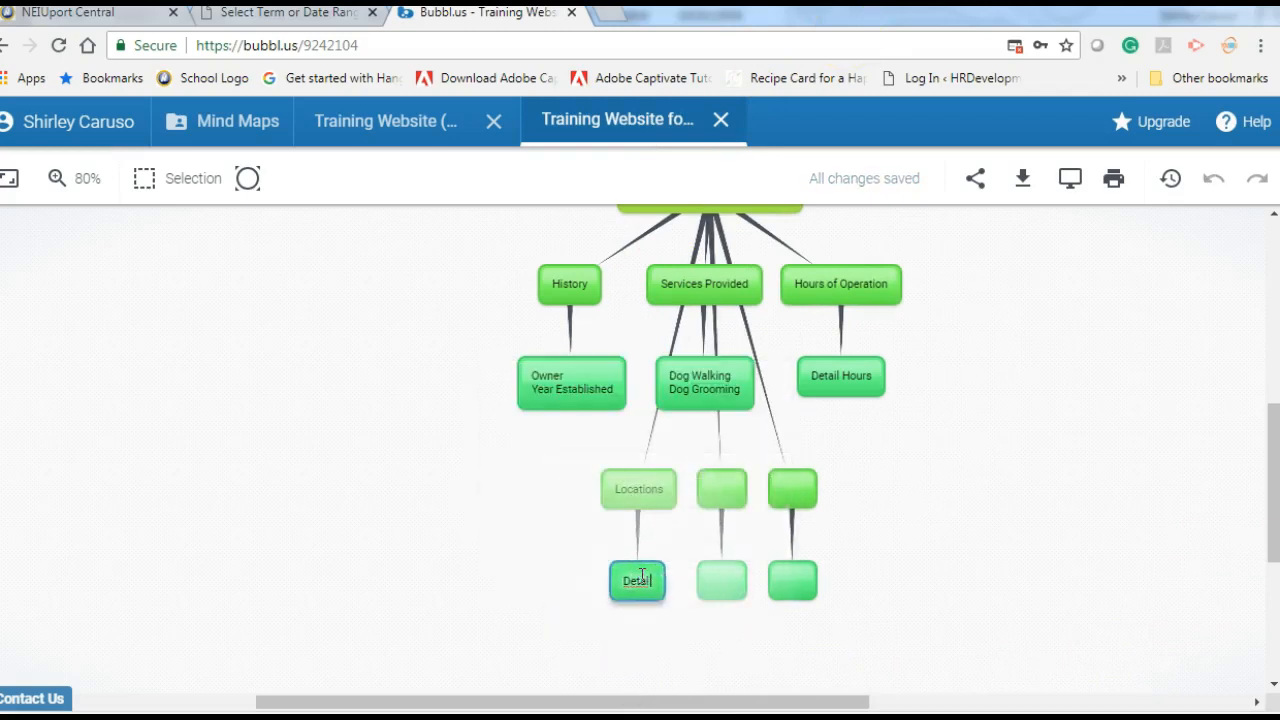
pyautogui.write(' locatio')
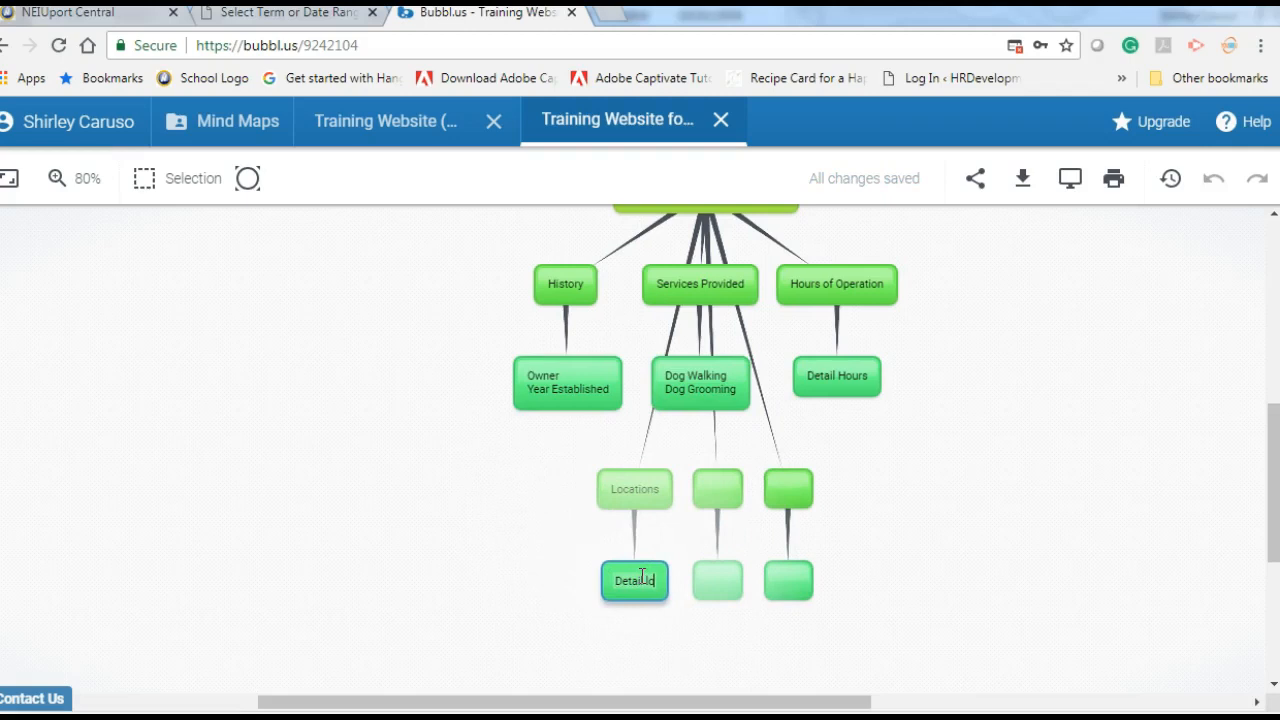
pyautogui.write('ns')
pyautogui.click(894, 557)
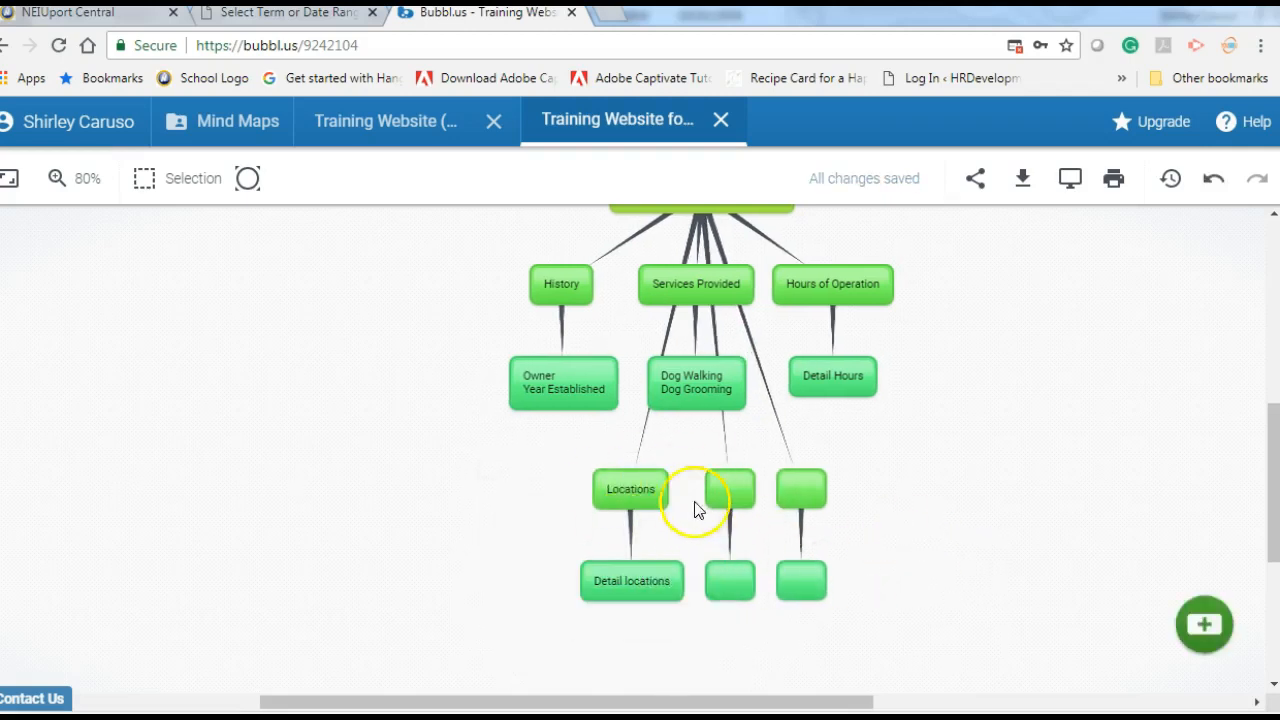
# Enlarge the central "Training Website for Dog Groomers" bubble to about twice its height and somewhat wider.
pyautogui.moveTo(728, 497)
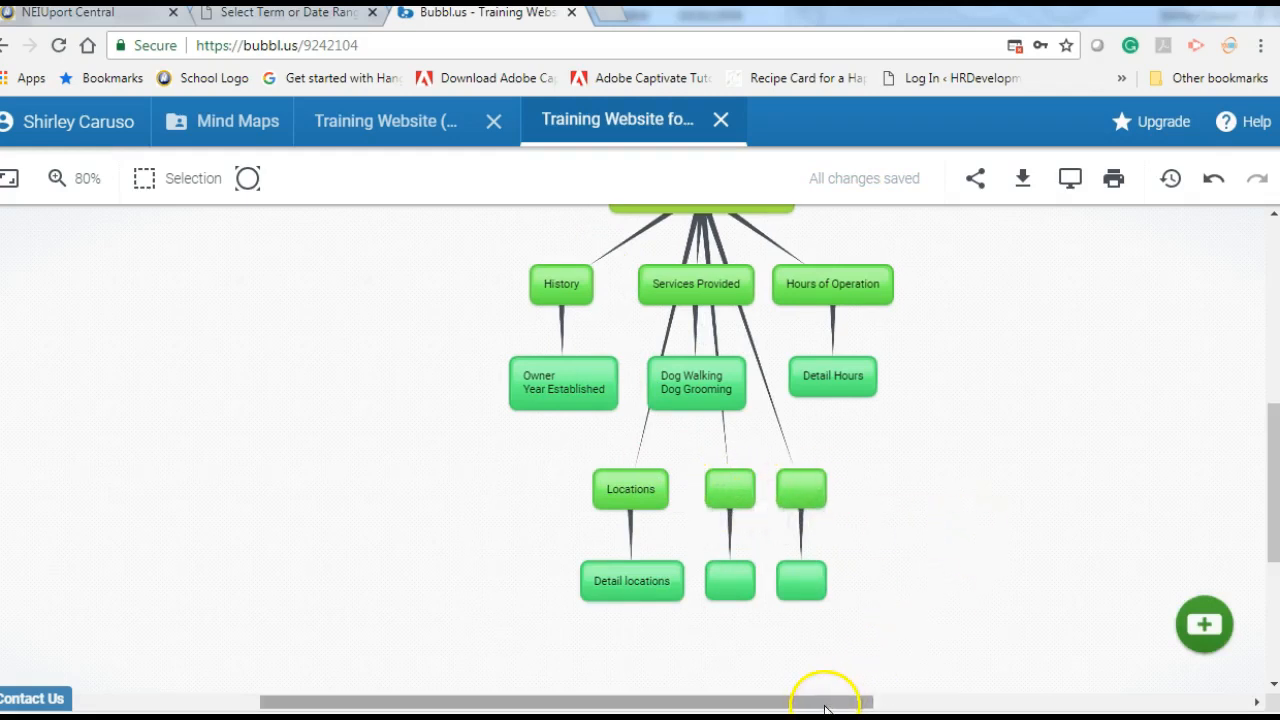
pyautogui.moveTo(831, 700); pyautogui.dragTo(866, 704)
pyautogui.moveTo(1274, 484); pyautogui.dragTo(1273, 362)
pyautogui.click(691, 421)
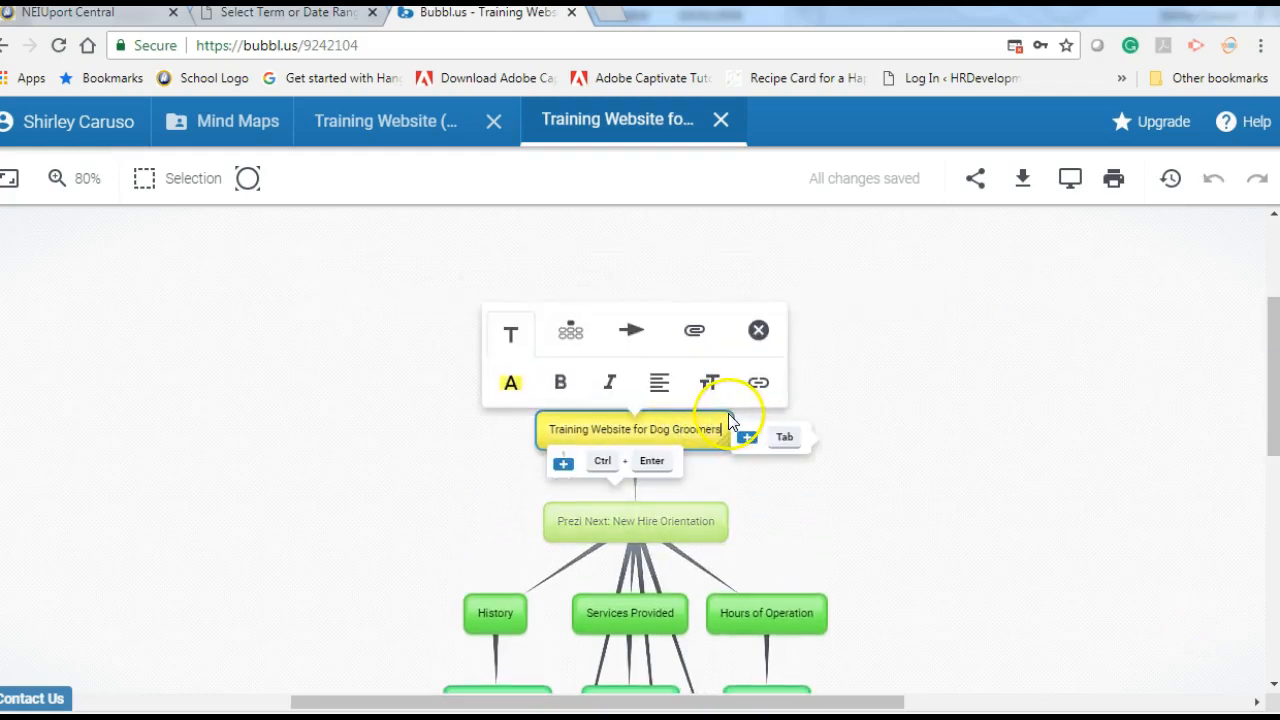
pyautogui.click(726, 480)
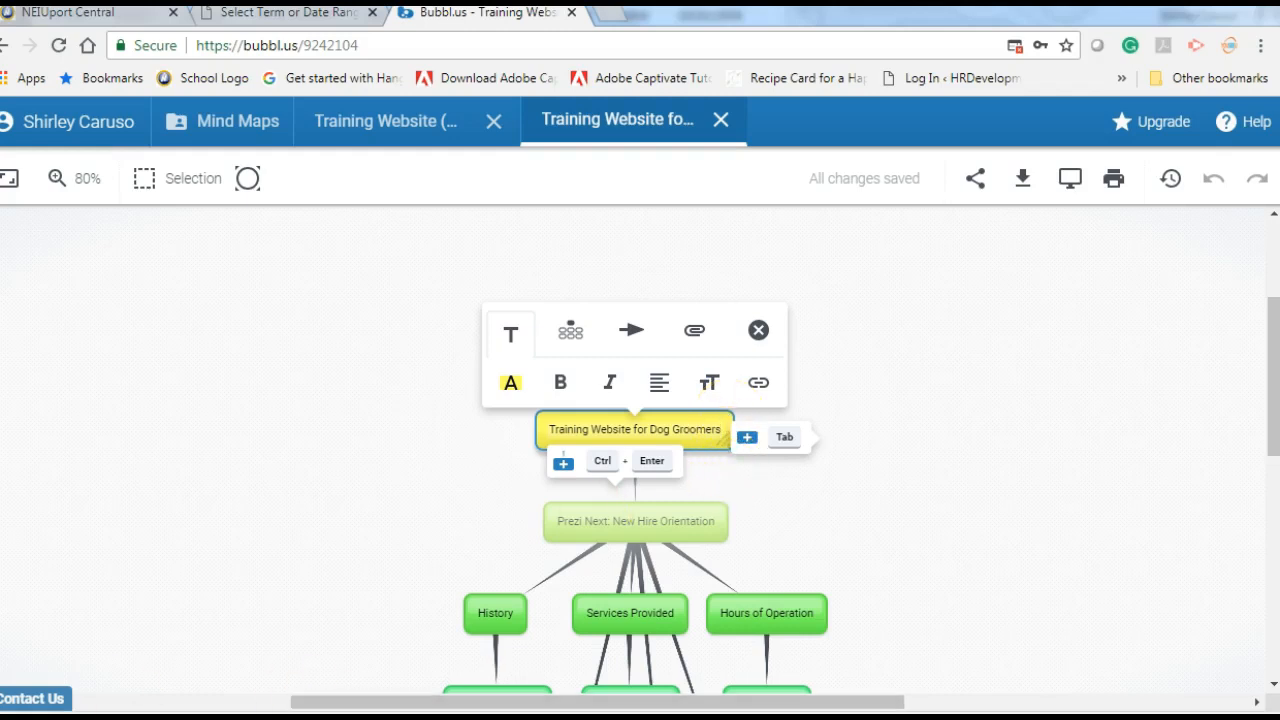
pyautogui.click(716, 433)
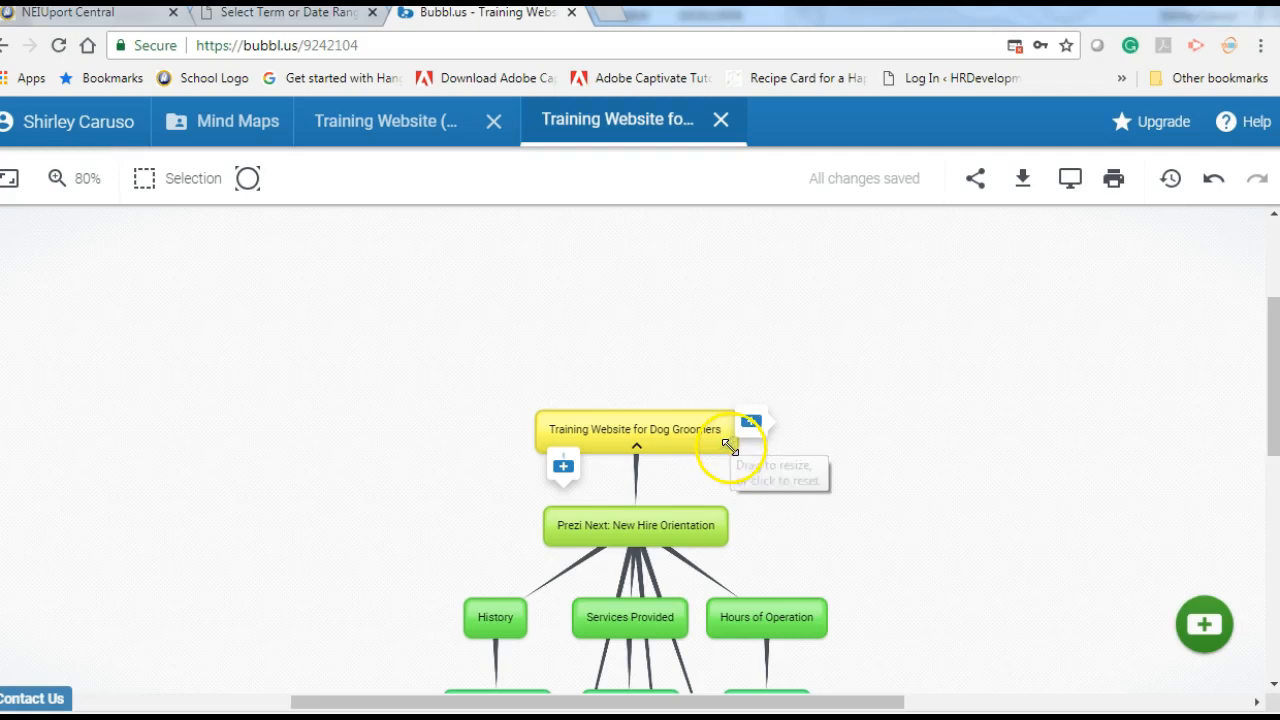
pyautogui.moveTo(726, 444); pyautogui.dragTo(783, 497)
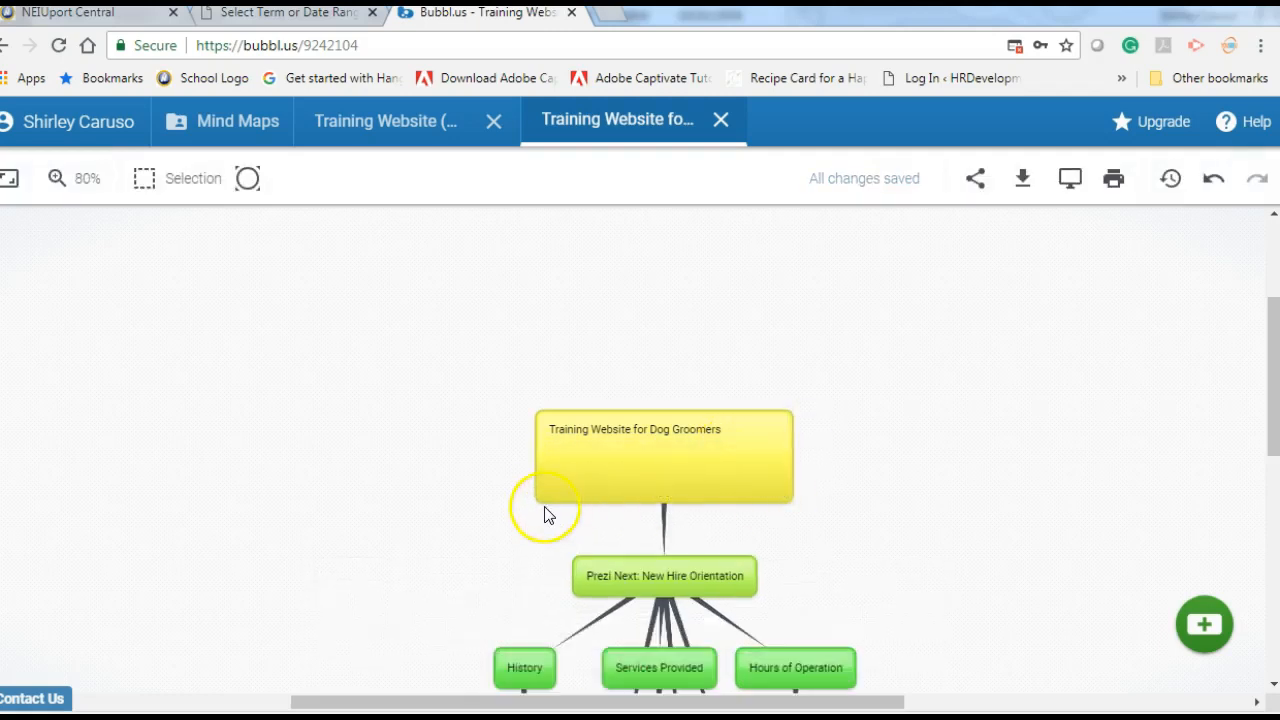
# Make the central "Training Website for Dog Groomers" title bold and set its text size to +3.
pyautogui.click(552, 429)
pyautogui.moveTo(551, 429); pyautogui.dragTo(749, 431)
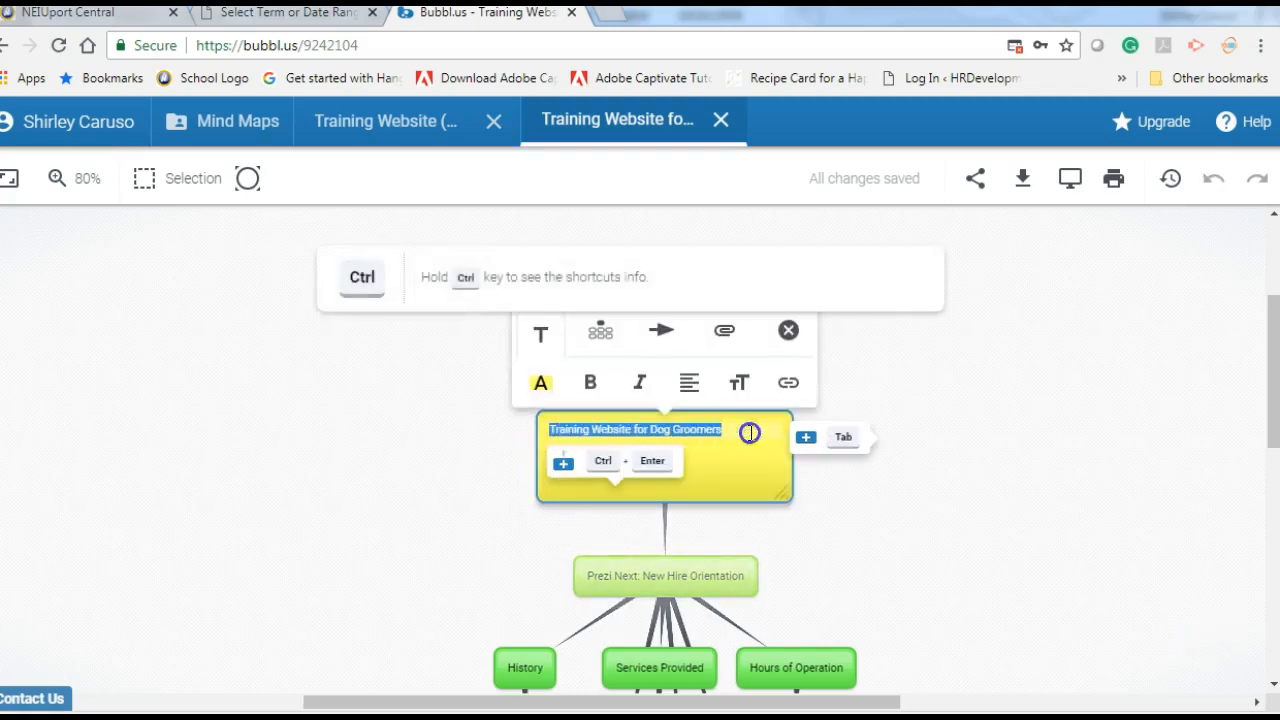
pyautogui.click(582, 383)
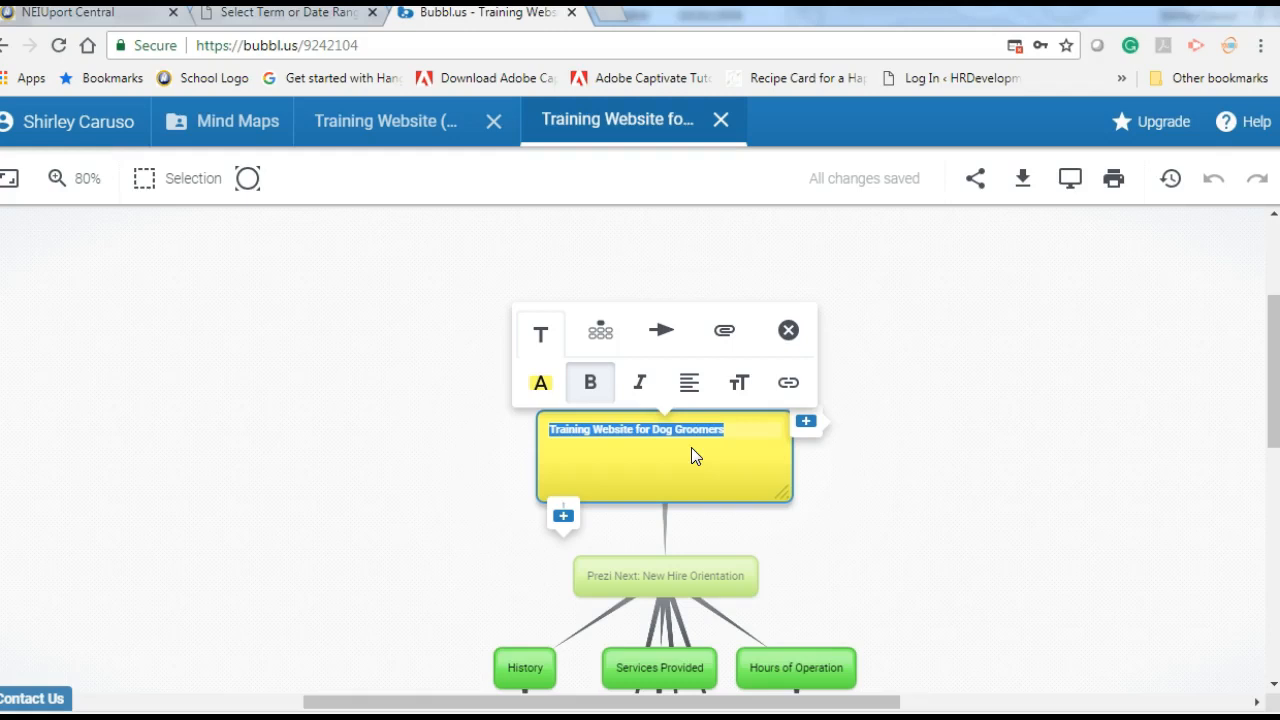
pyautogui.click(739, 383)
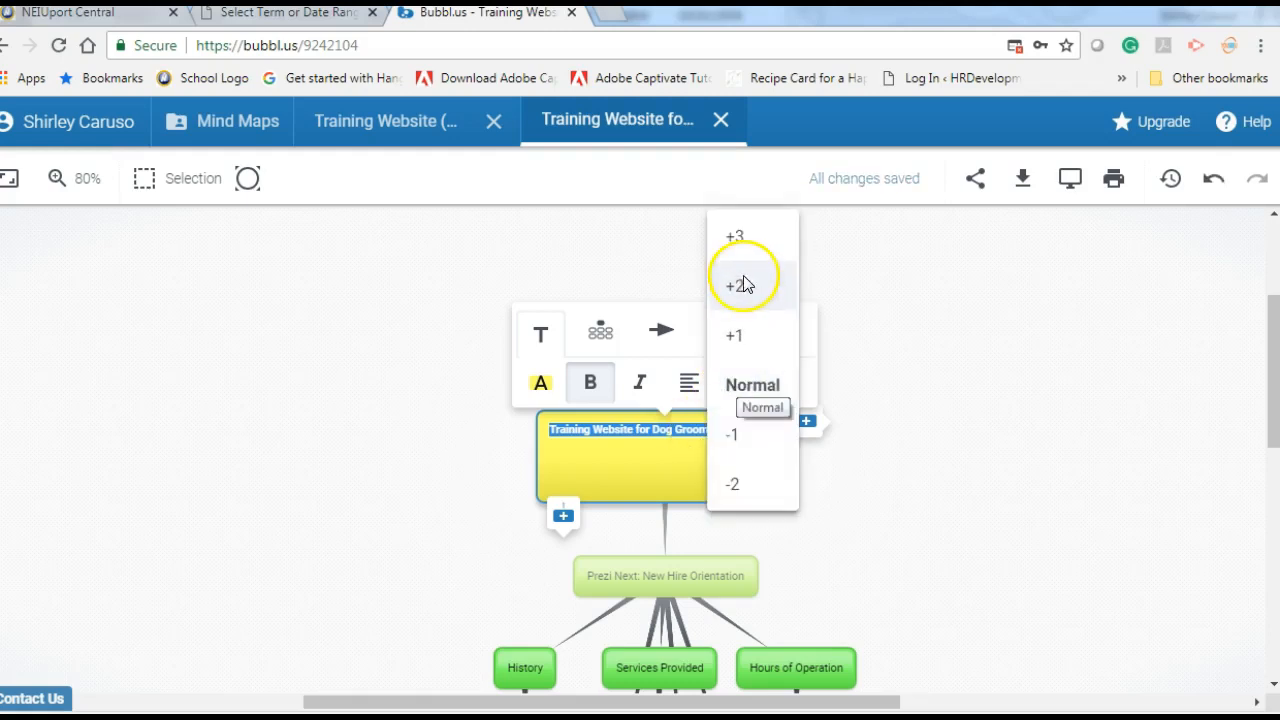
pyautogui.click(741, 285)
pyautogui.click(739, 383)
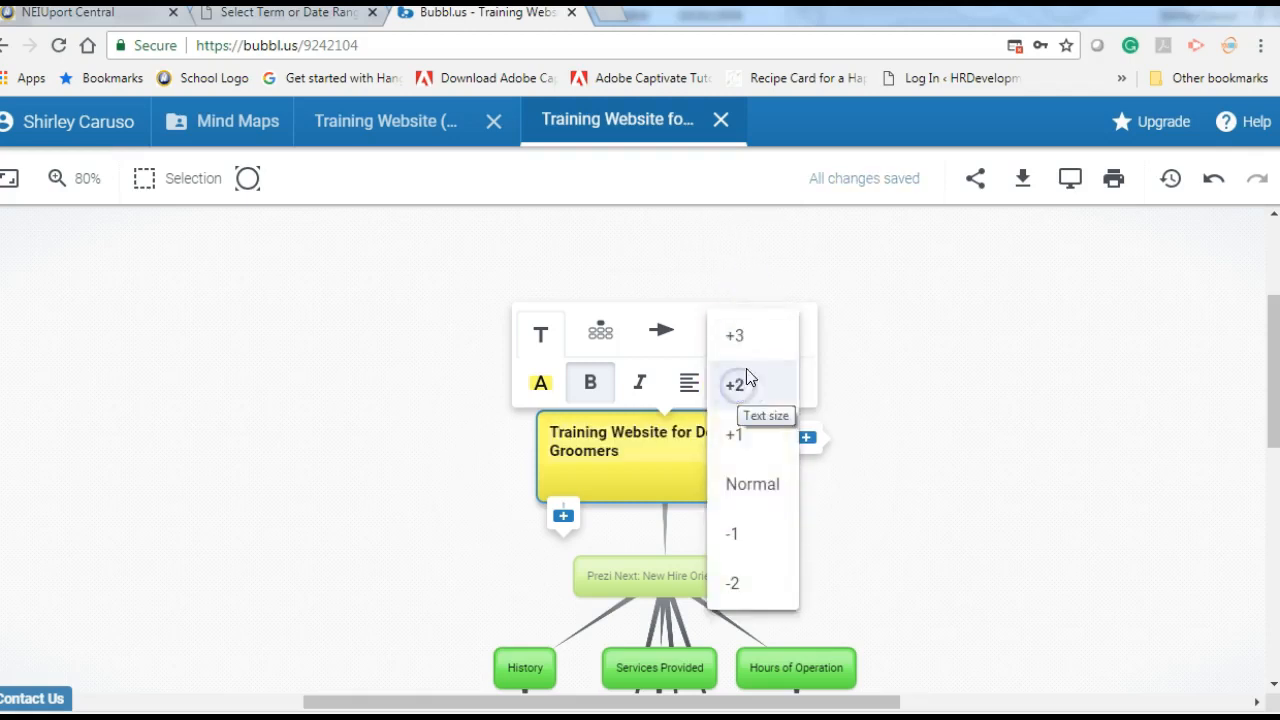
pyautogui.click(750, 336)
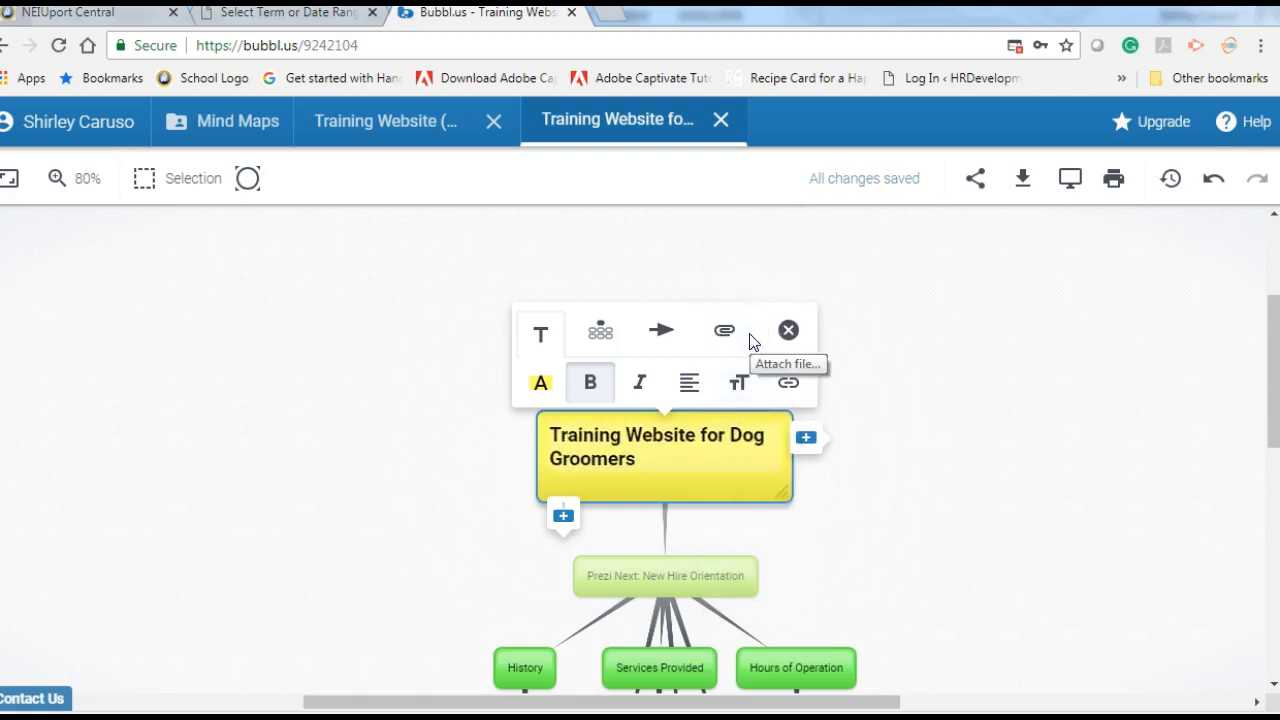
# Center-align the title text in the central "Training Website for Dog Groomers" bubble.
pyautogui.moveTo(541, 434); pyautogui.dragTo(666, 461)
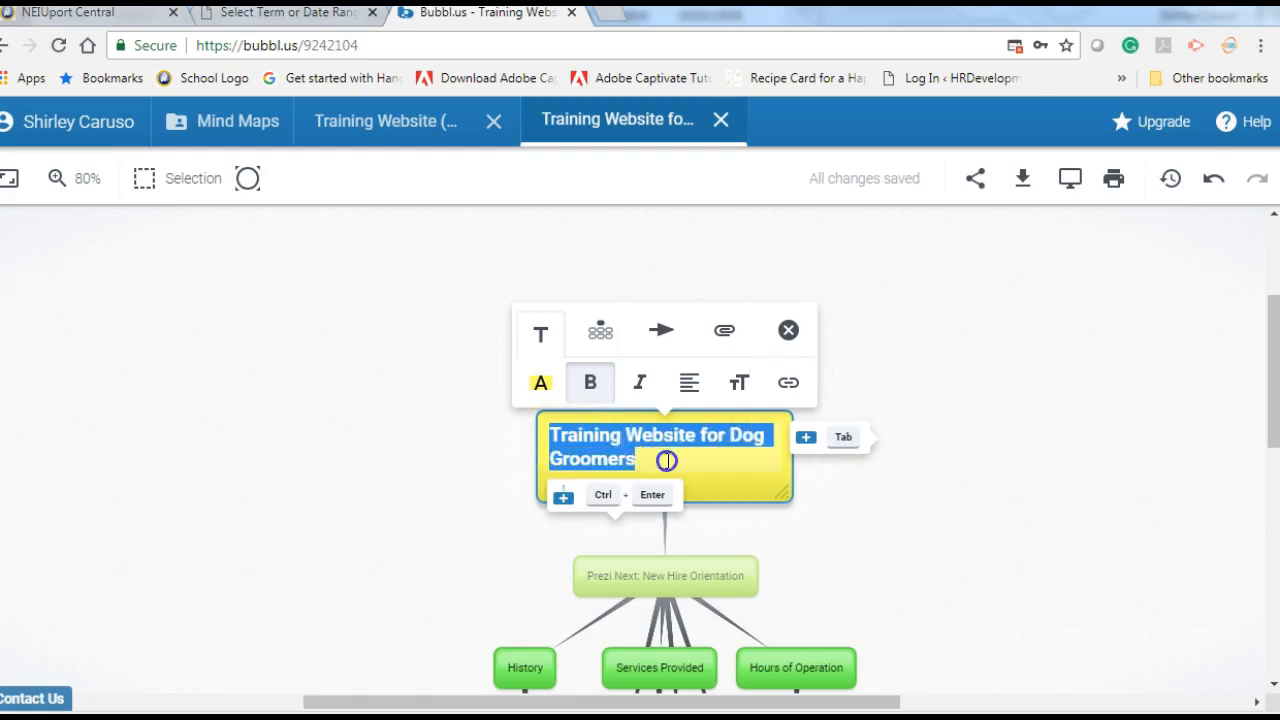
pyautogui.click(689, 383)
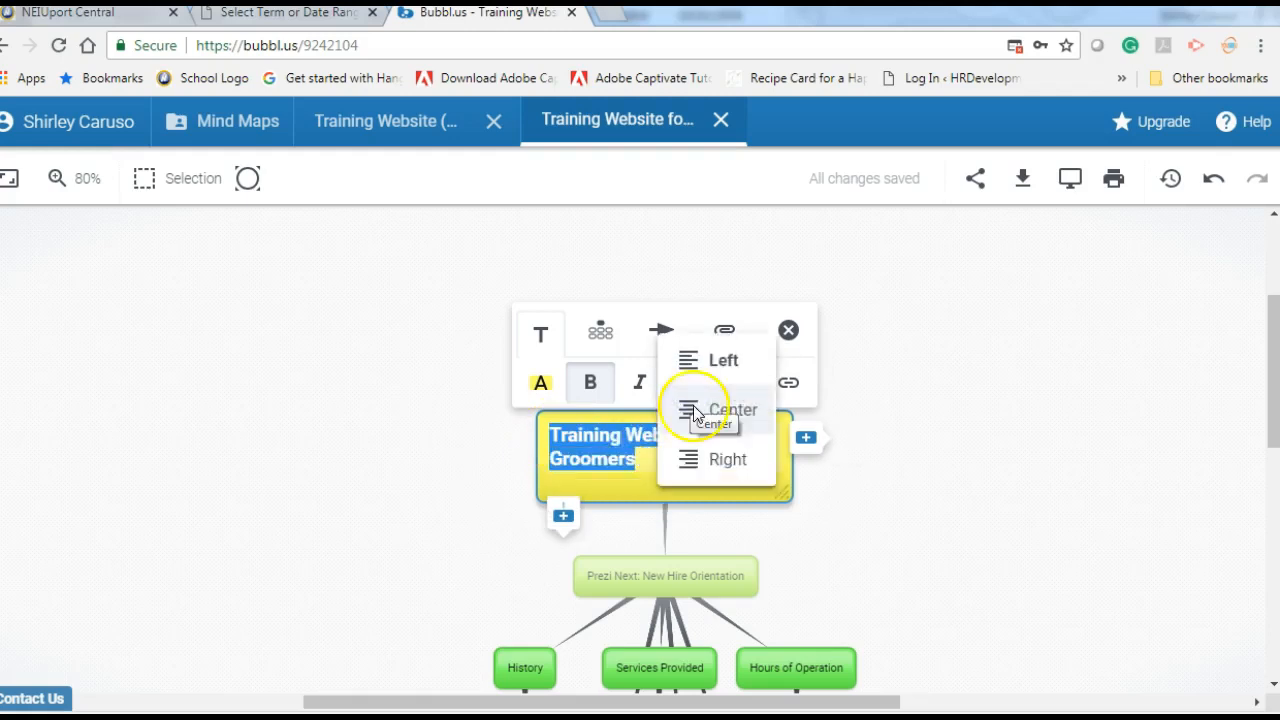
pyautogui.click(695, 410)
pyautogui.click(929, 440)
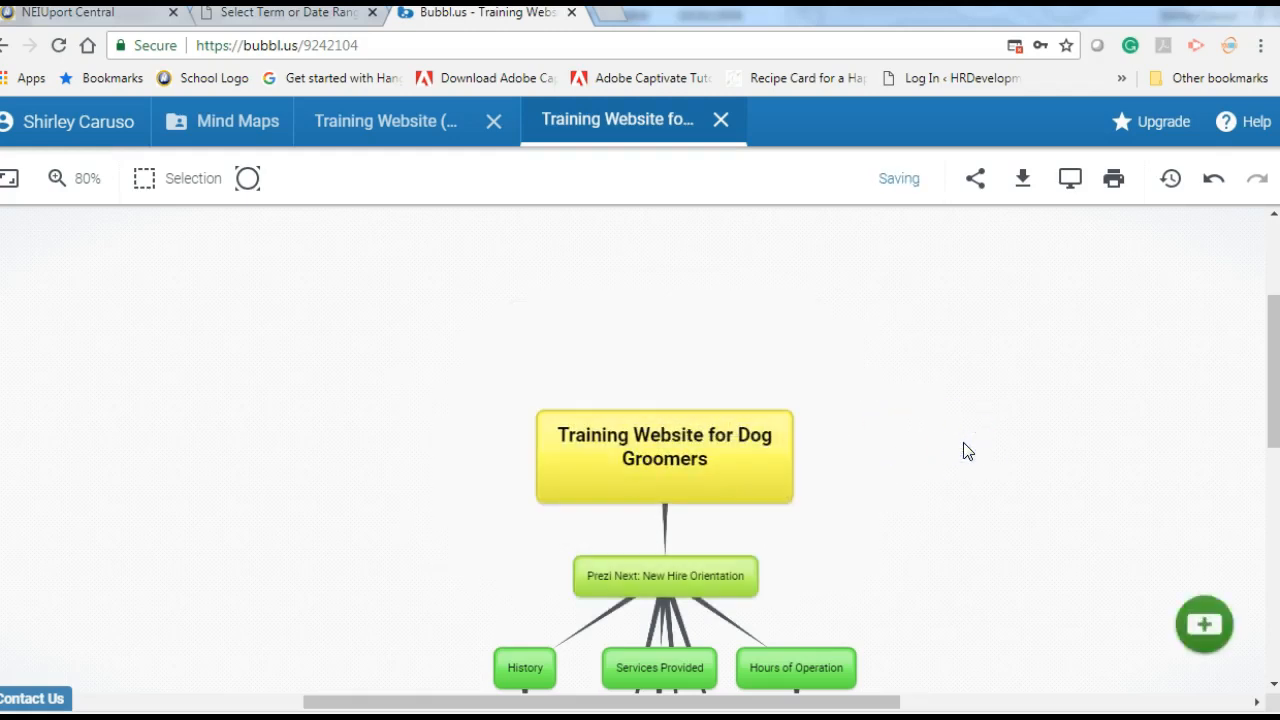
# Add a second child bubble beneath the central title bubble and color it medium blue.
pyautogui.scroll(-4, 965, 450)
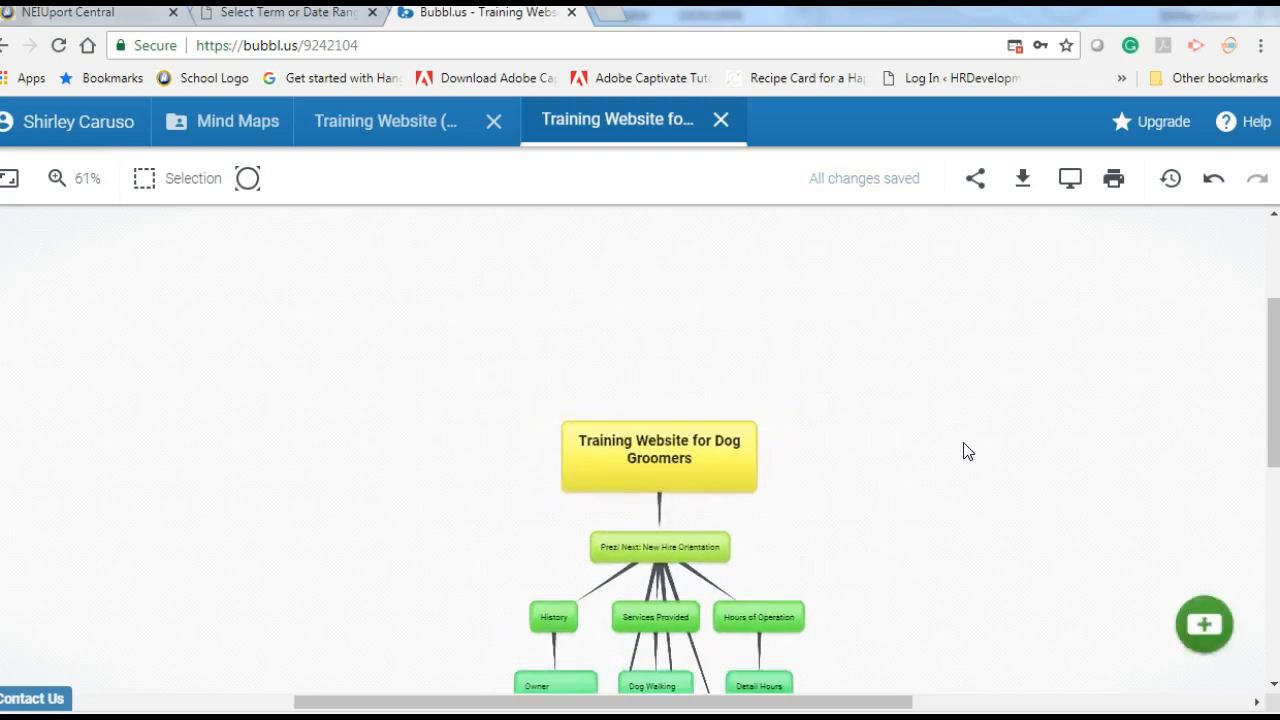
pyautogui.scroll(-2, 965, 450)
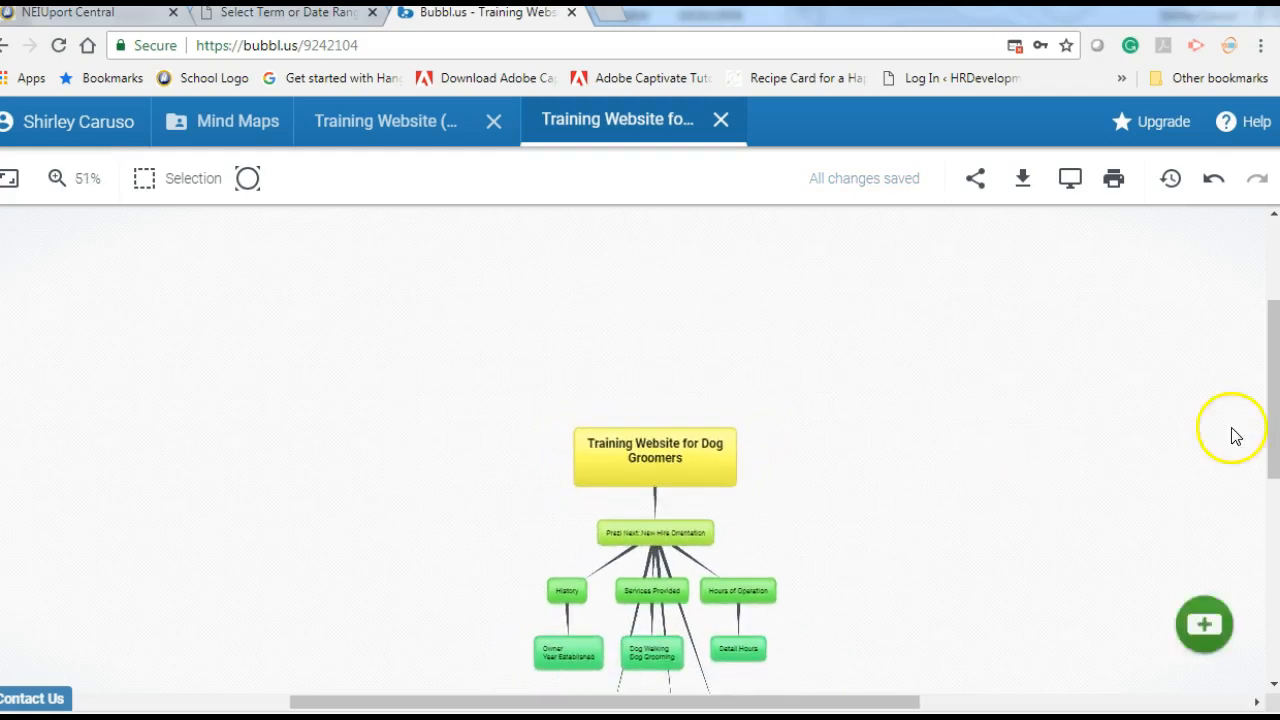
pyautogui.moveTo(1271, 400); pyautogui.dragTo(1272, 458)
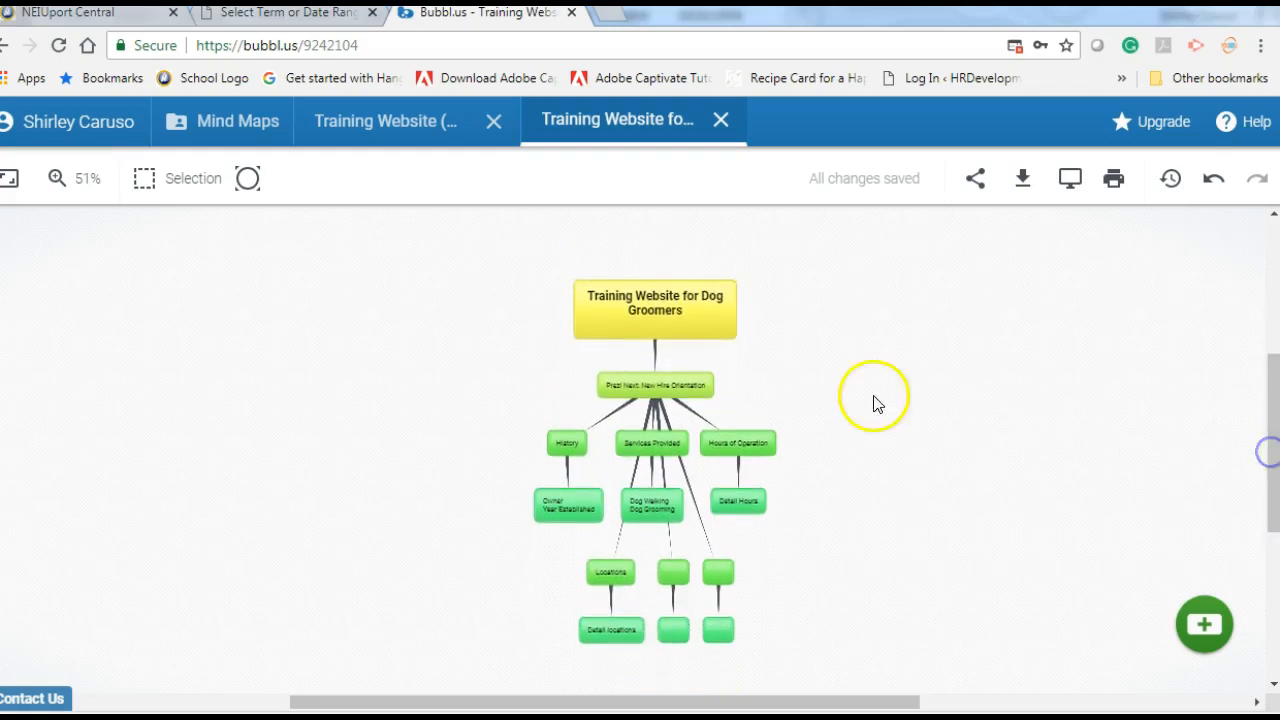
pyautogui.doubleClick(706, 332)
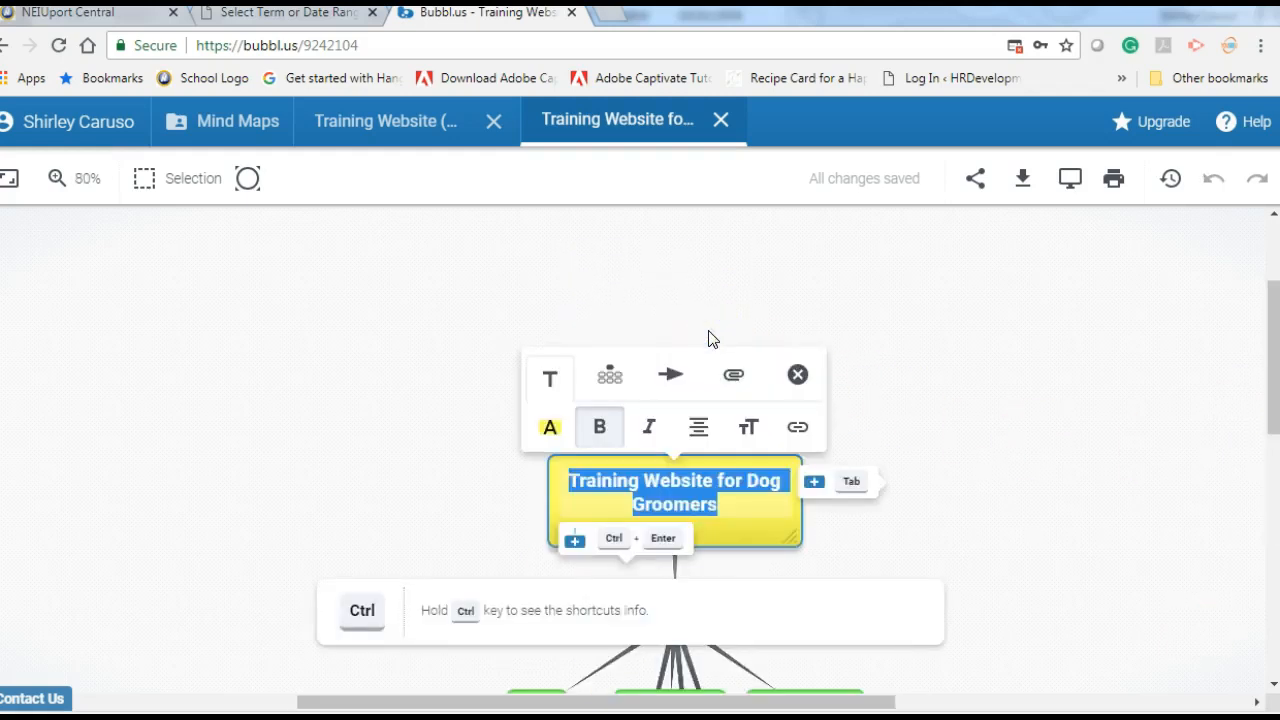
pyautogui.click(773, 522)
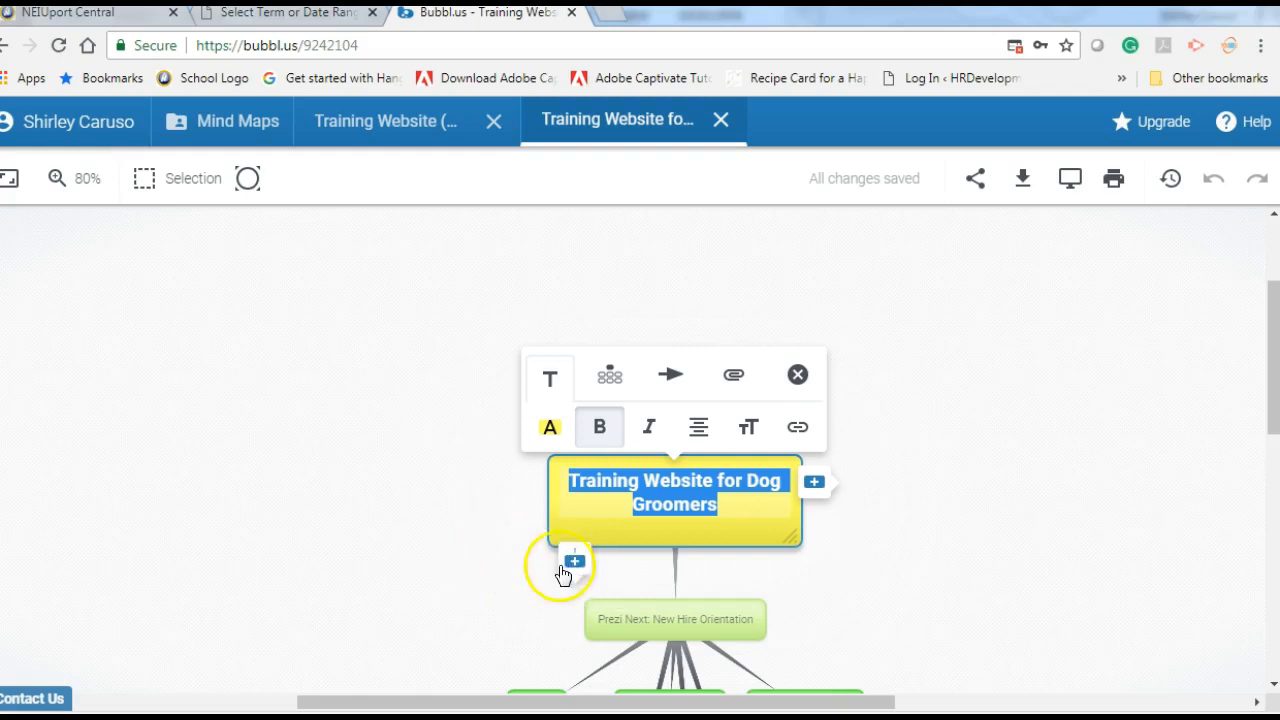
pyautogui.click(755, 513)
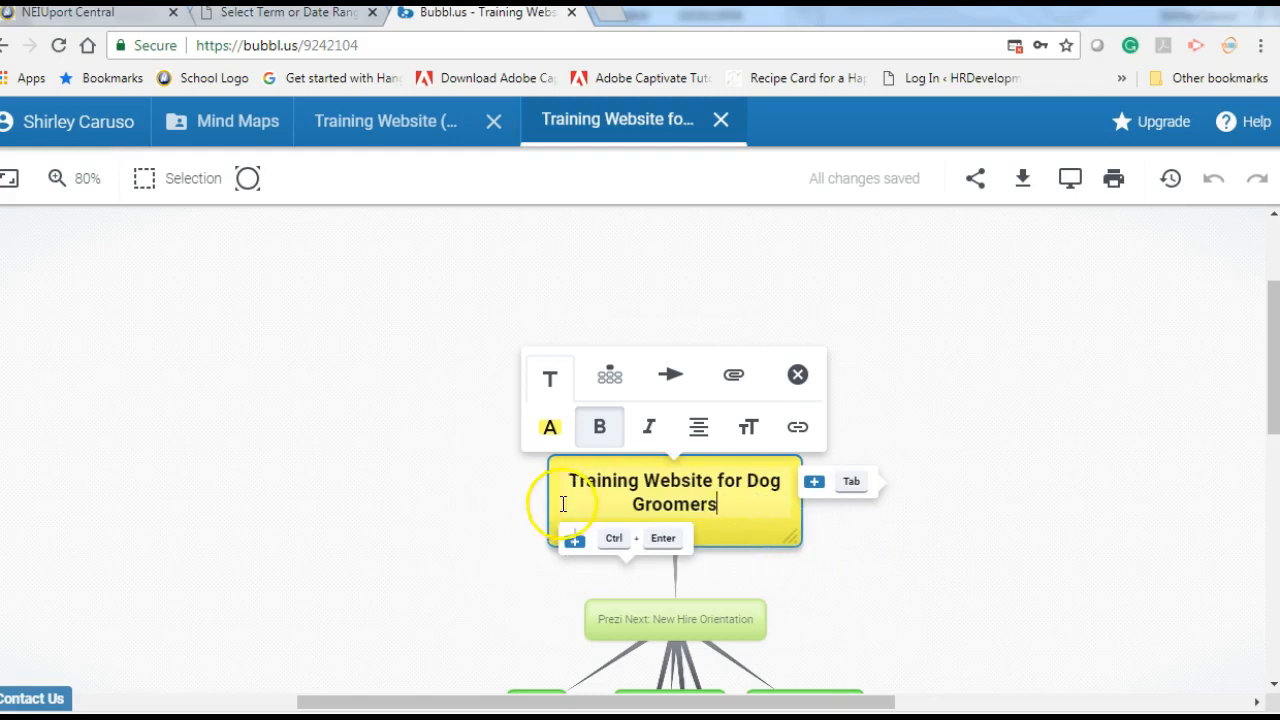
pyautogui.click(573, 541)
pyautogui.click(610, 562)
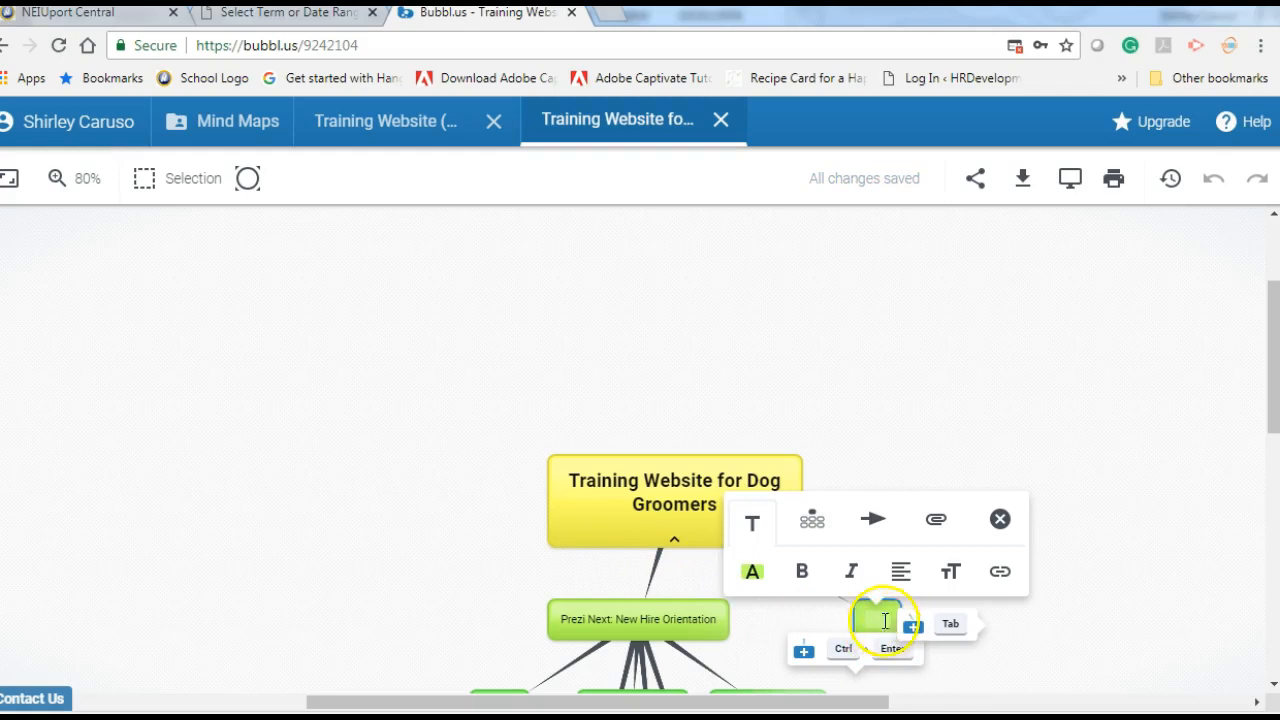
pyautogui.click(756, 574)
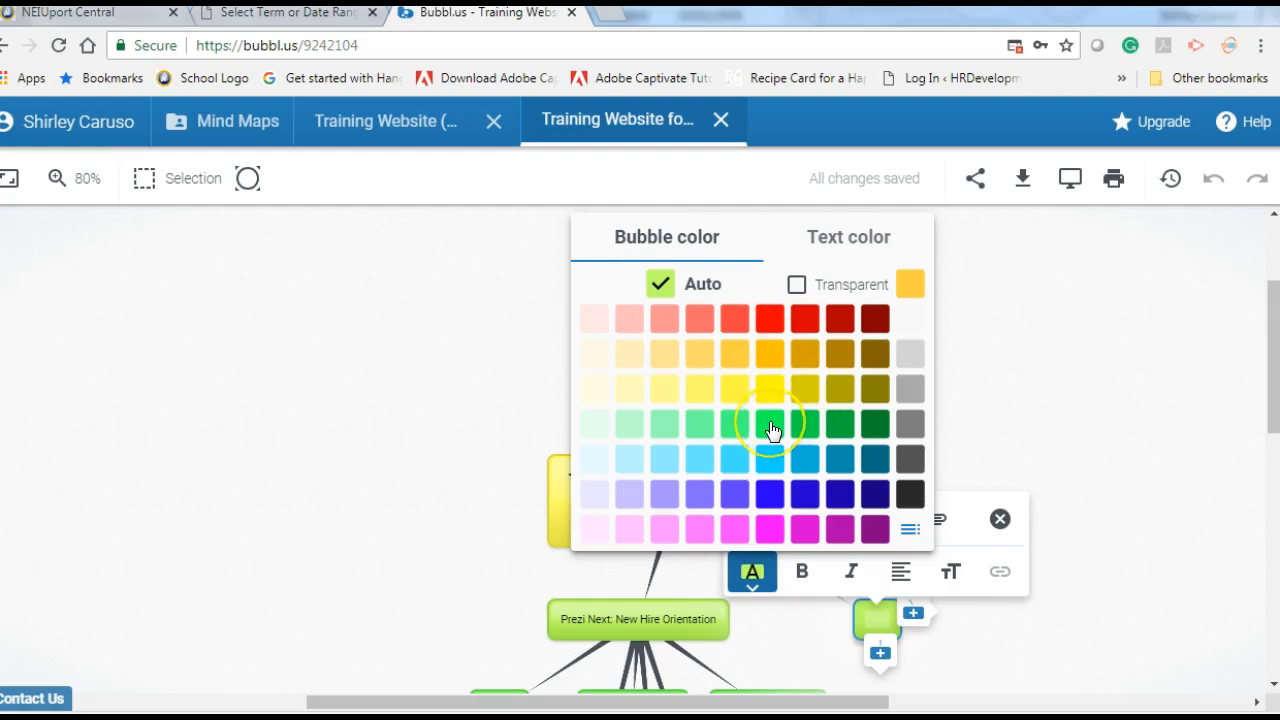
pyautogui.click(805, 459)
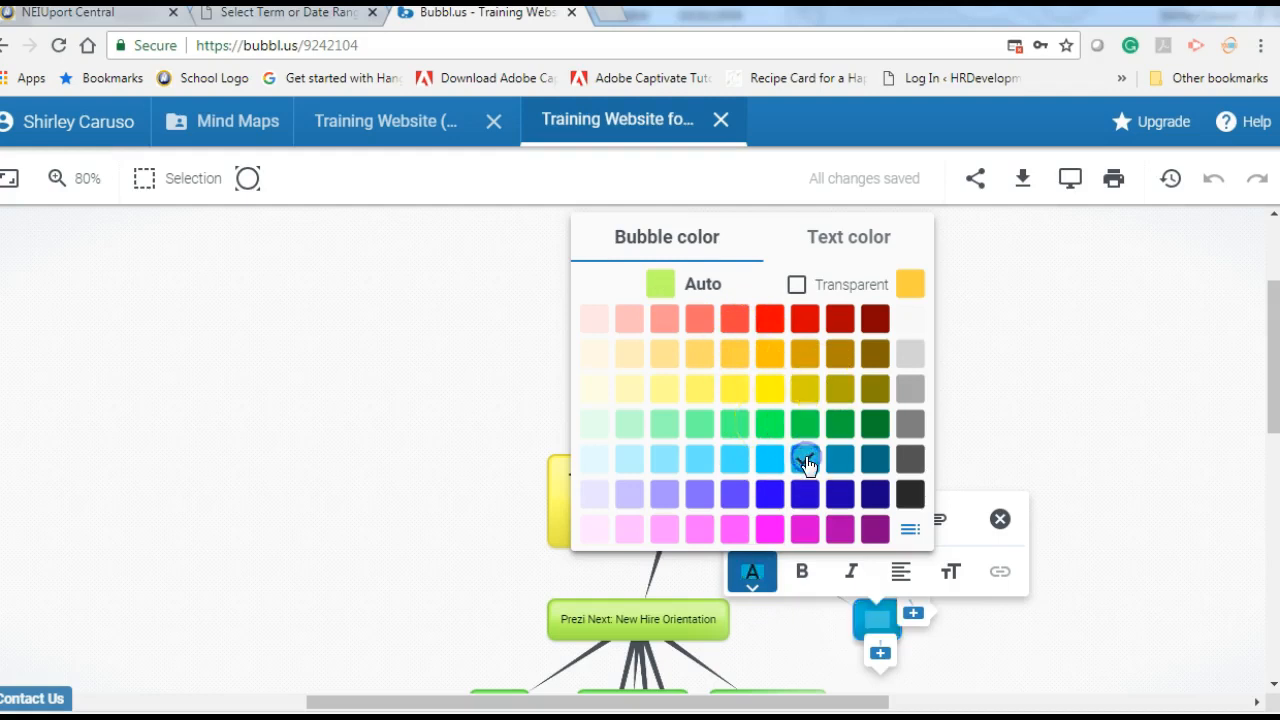
# Fill the blue bubble with two lines, "Interactive Training Tutorial (PowerPoint)" and "Title: How to Properly Walk a Dog".
pyautogui.click(874, 617)
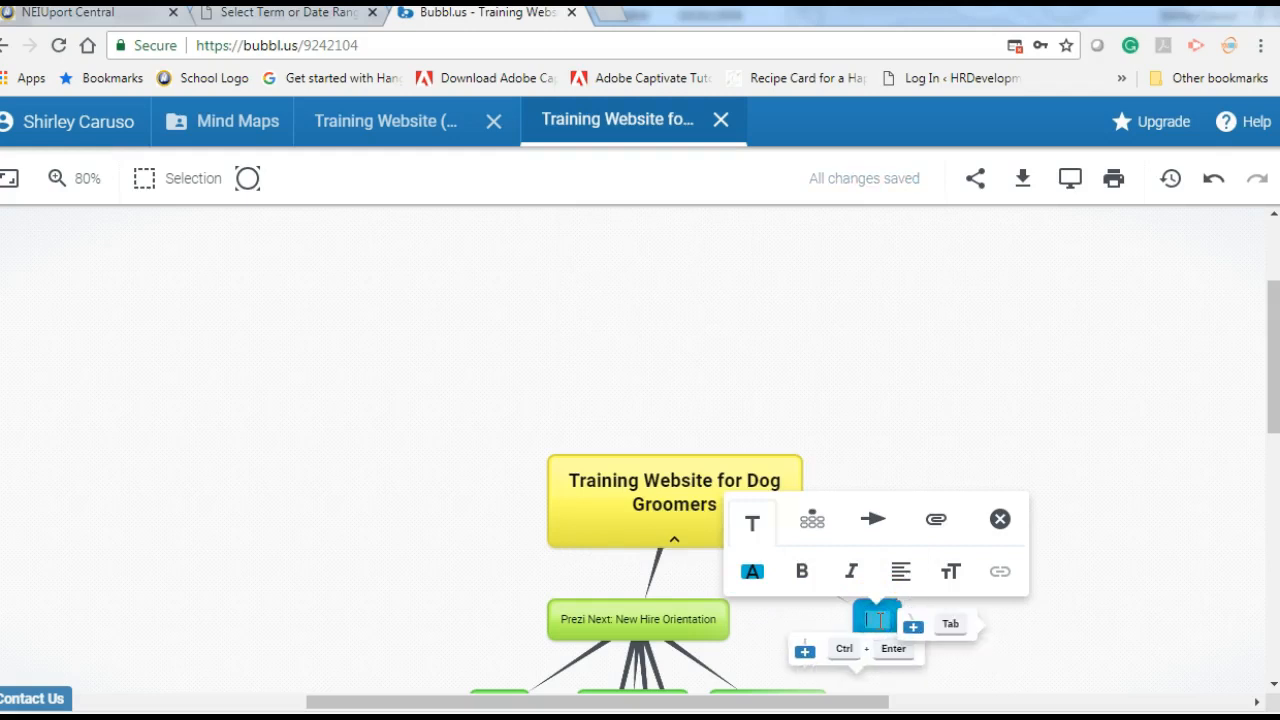
pyautogui.write('Interactiv')
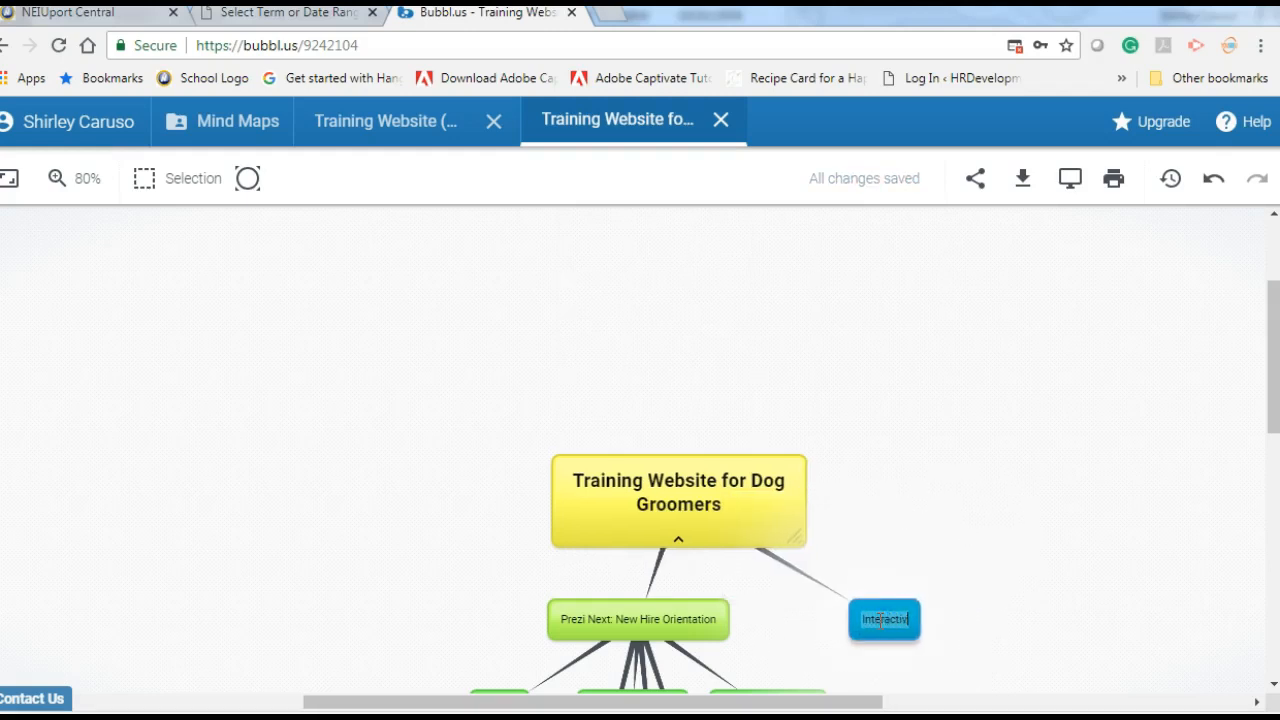
pyautogui.write('e Training Tu')
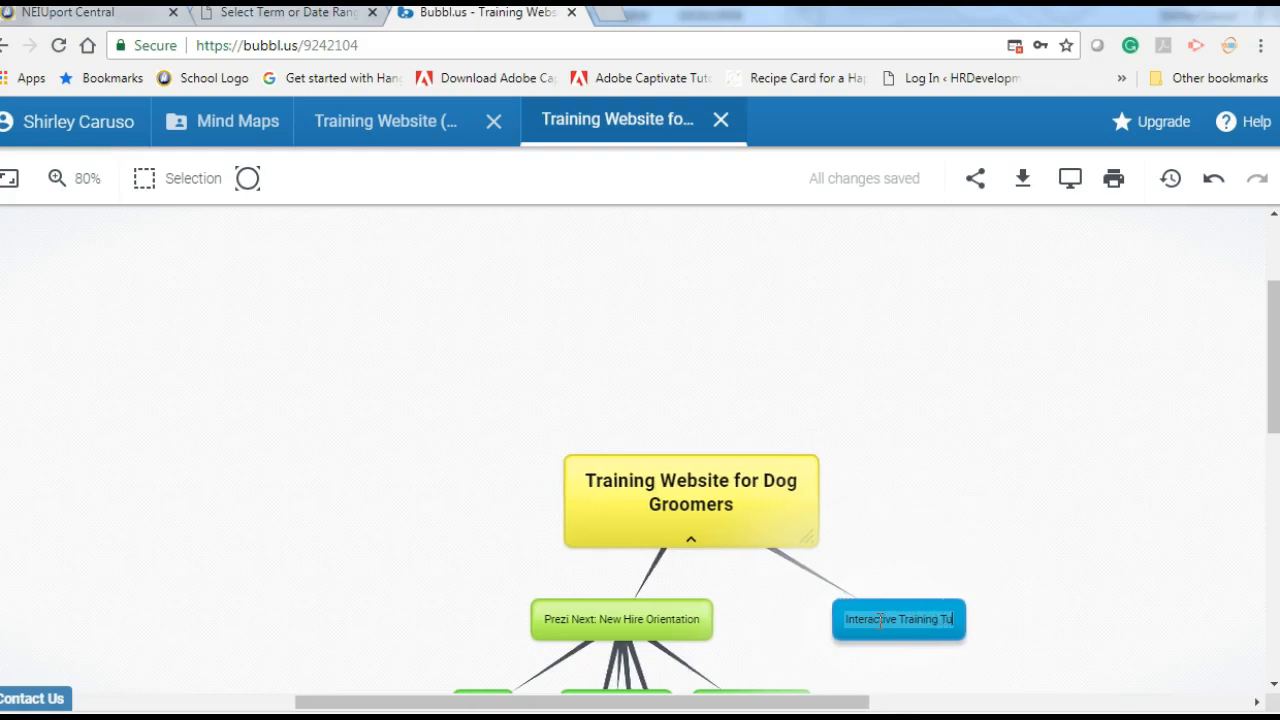
pyautogui.write('toria')
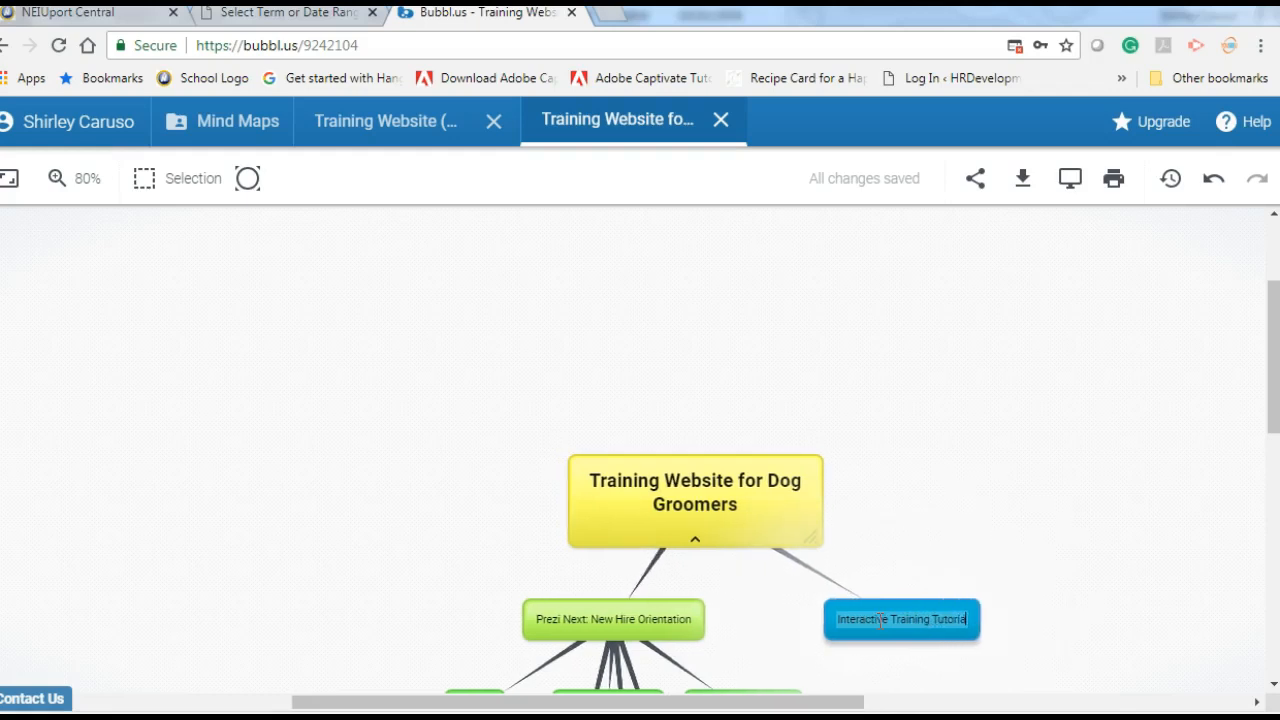
pyautogui.write('l (Po')
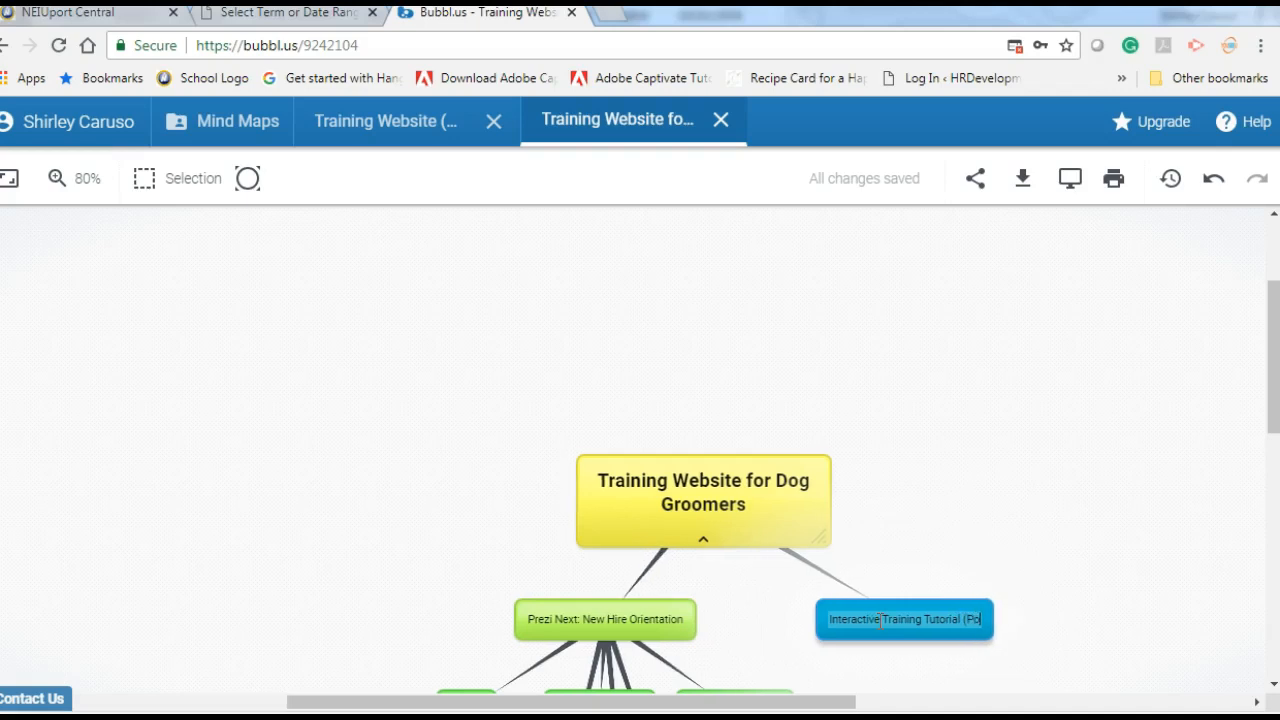
pyautogui.write('werPoint')
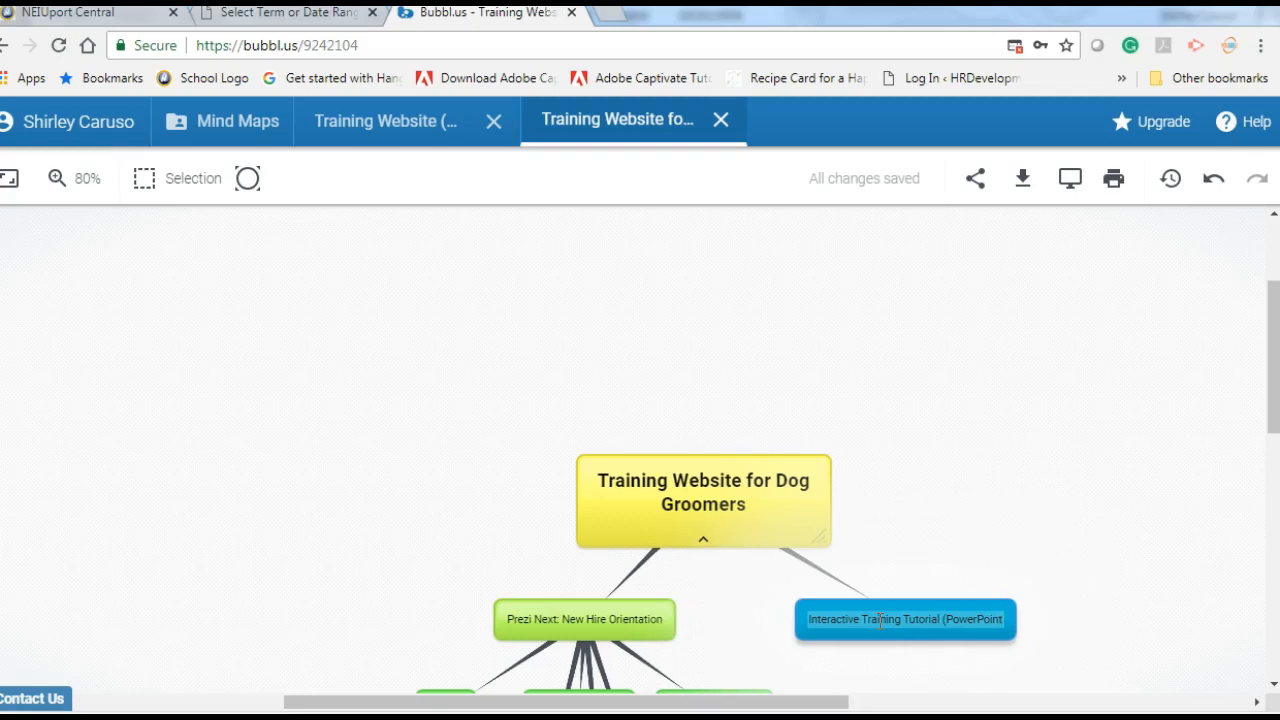
pyautogui.press('Return')
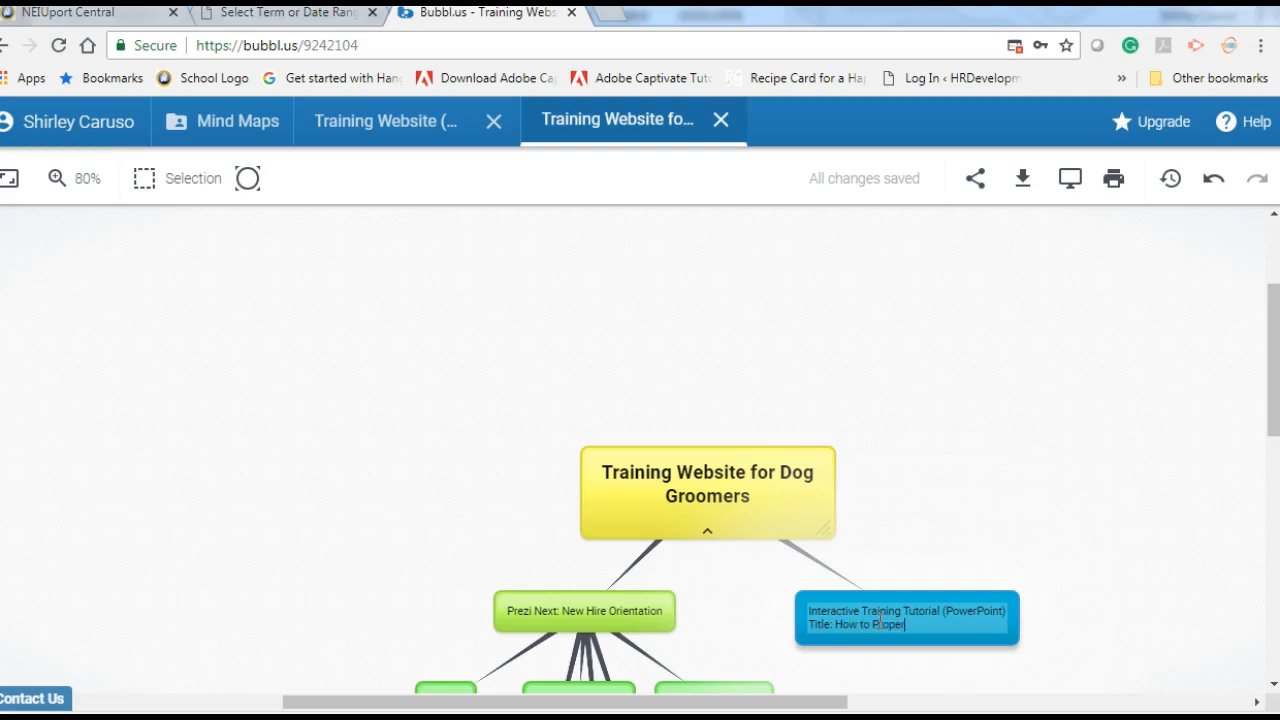
pyautogui.write('Walk a Dog')
pyautogui.click(981, 638)
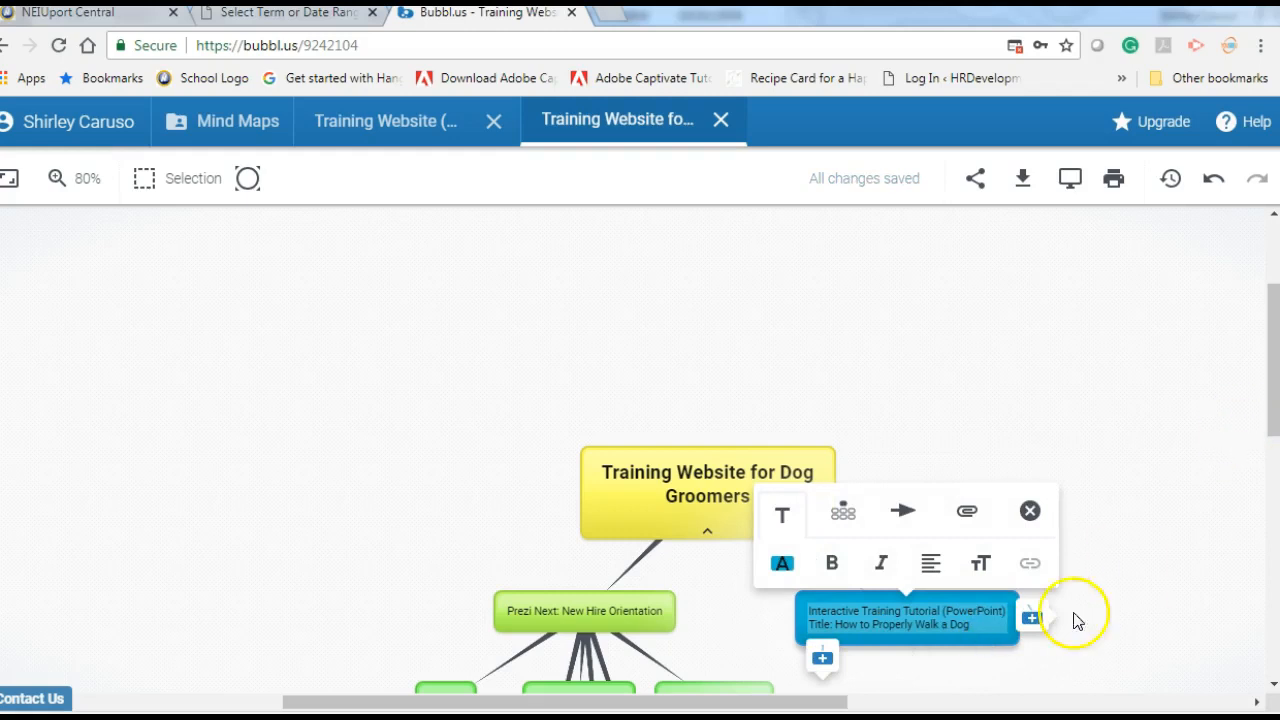
# Add a child bubble beneath the Interactive Training Tutorial bubble with two lines, "Title Slide:" and "How to Properly Walk a Dog".
pyautogui.click(836, 666)
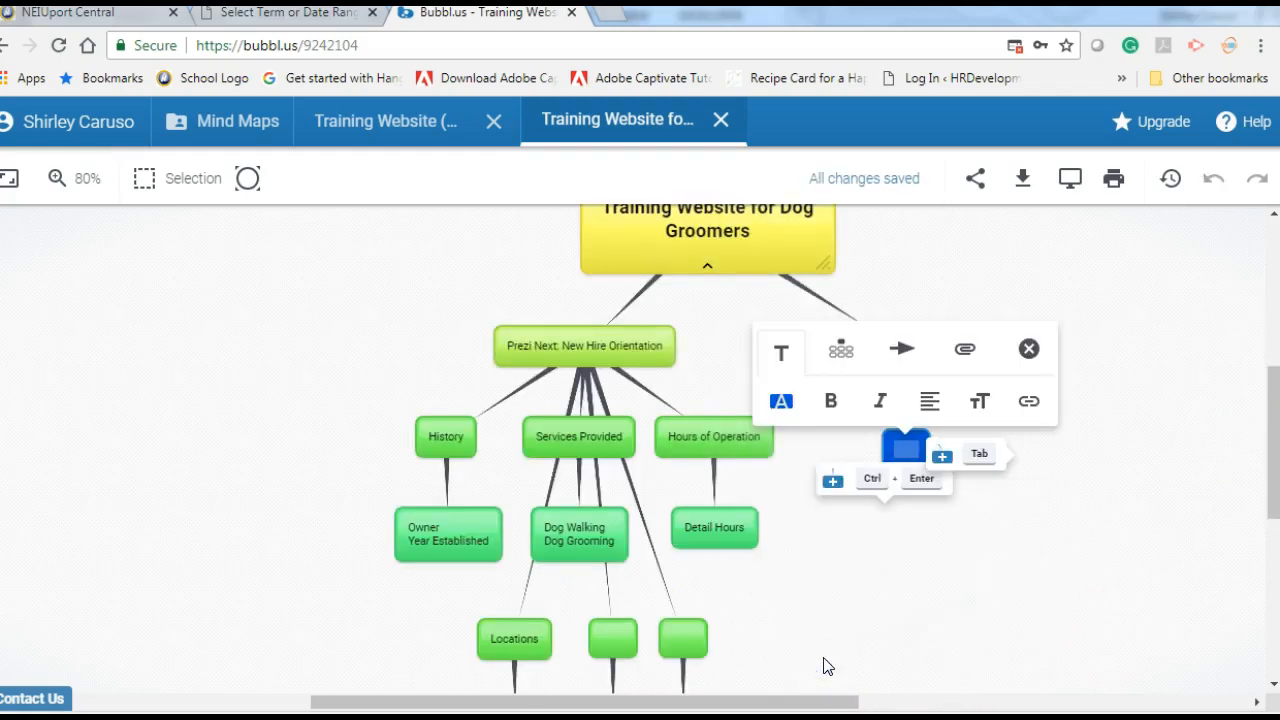
pyautogui.write('Title Slid')
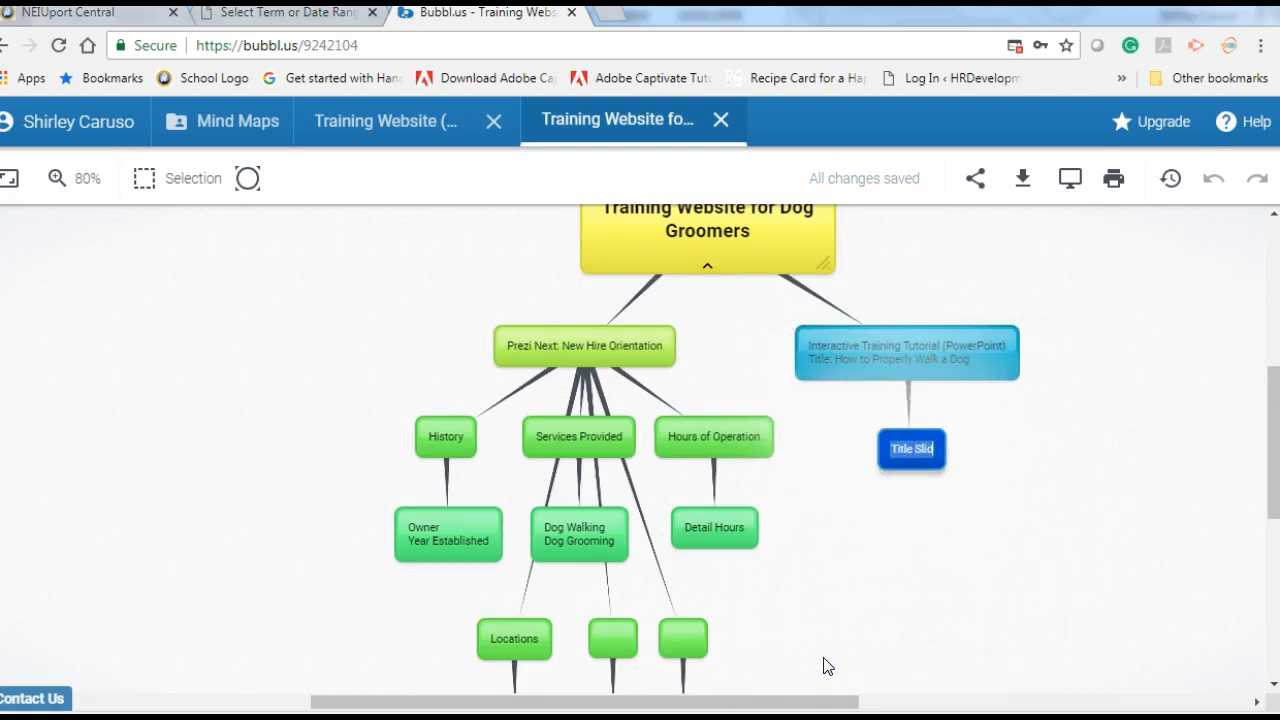
pyautogui.write('e:')
pyautogui.hotkey('shift', 'Return')
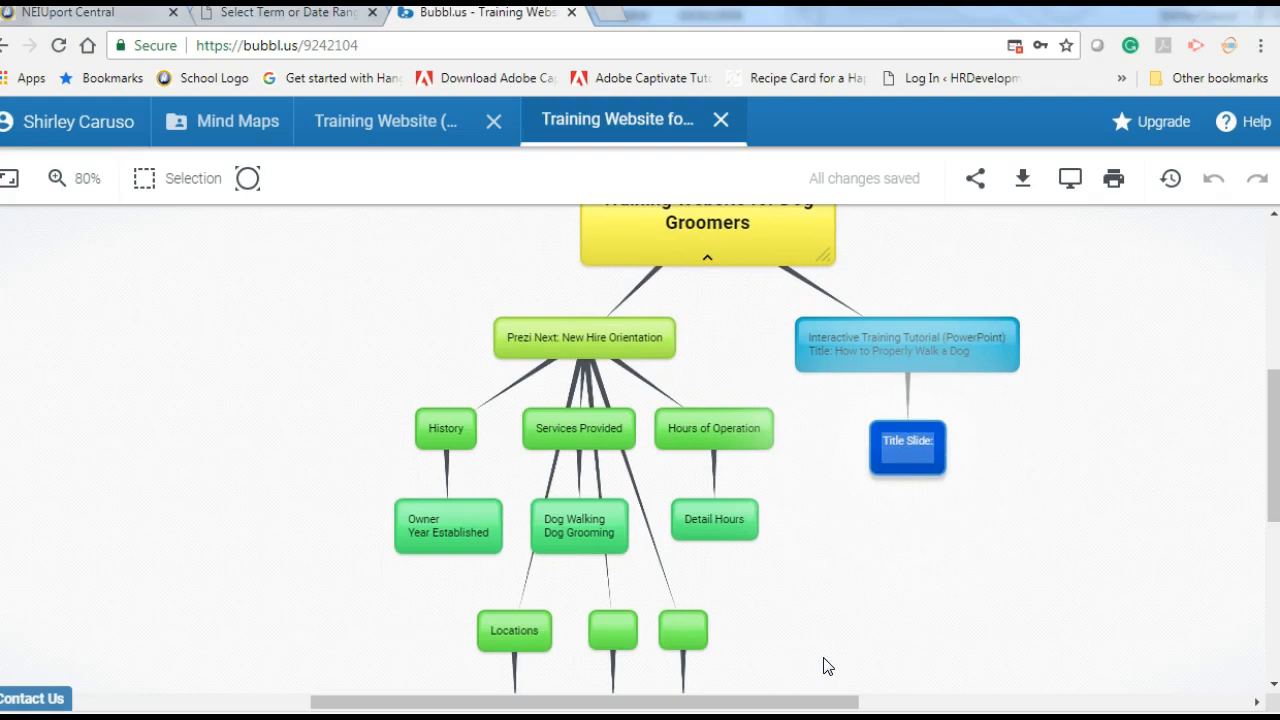
pyautogui.write('How to Properly')
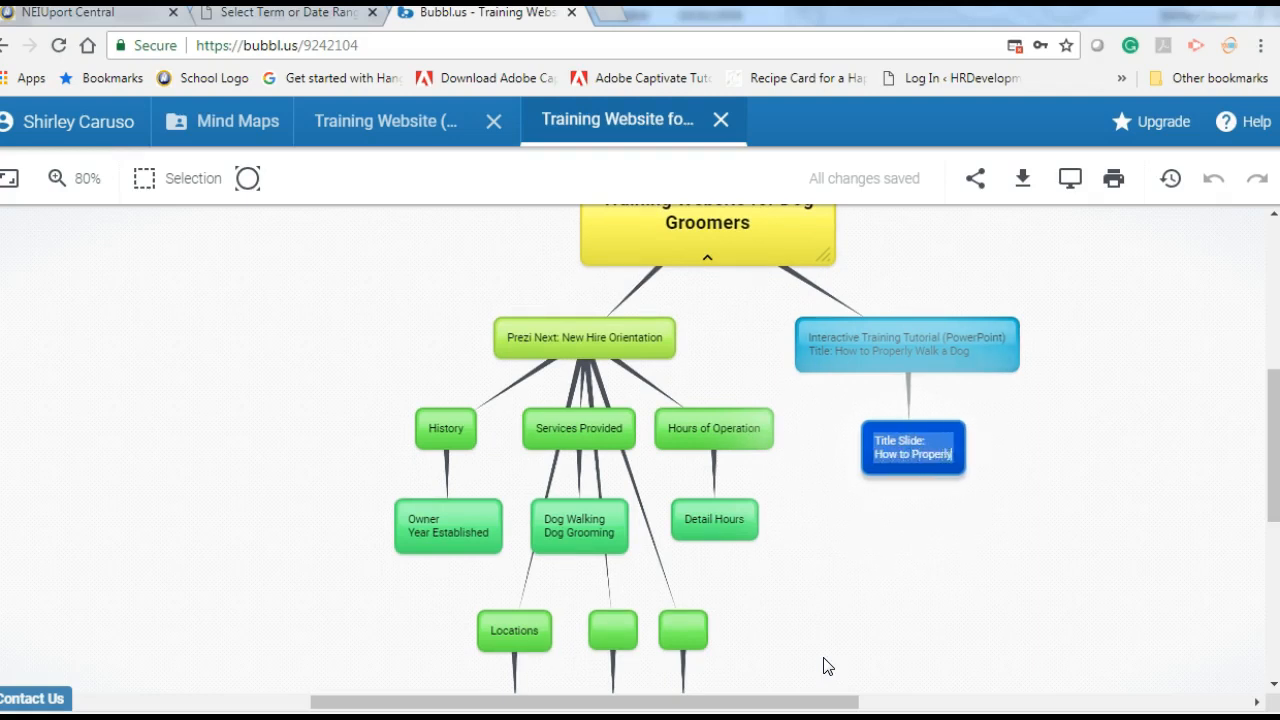
pyautogui.write(' Walk a Dog')
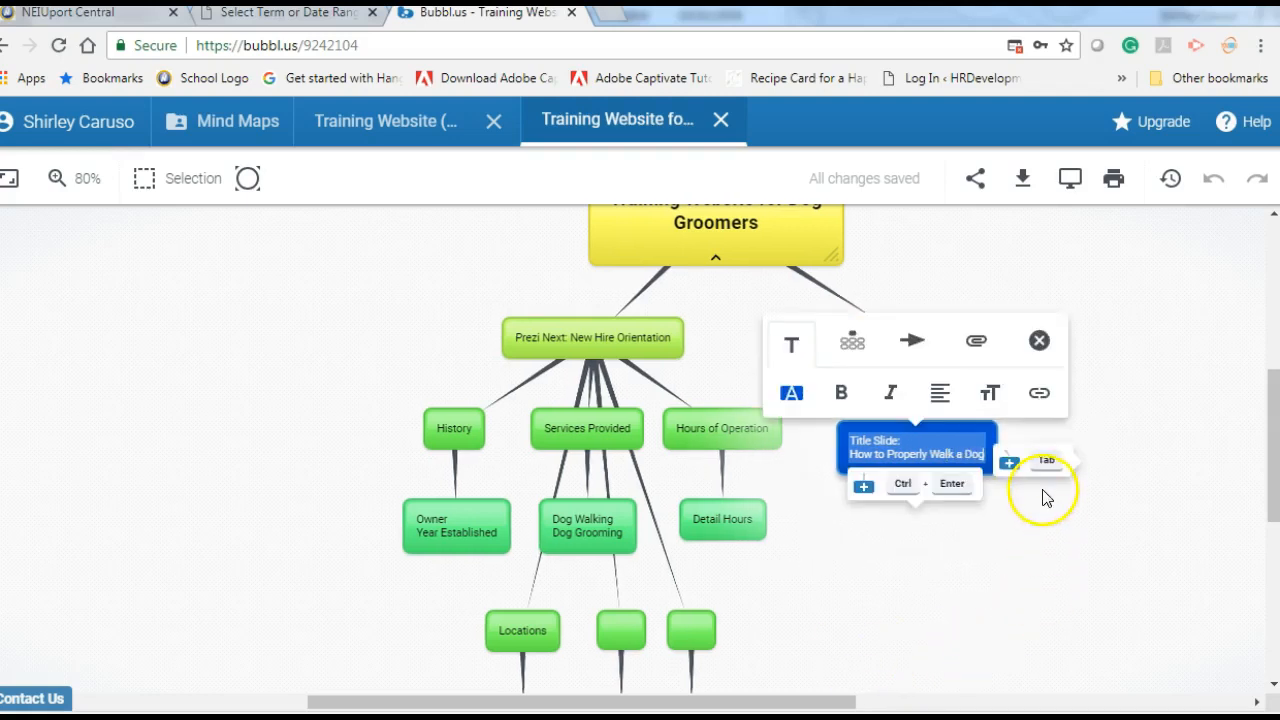
pyautogui.click(1082, 517)
# Add a second child bubble labelled "GUI" beneath the Interactive Training Tutorial bubble.
pyautogui.click(986, 368)
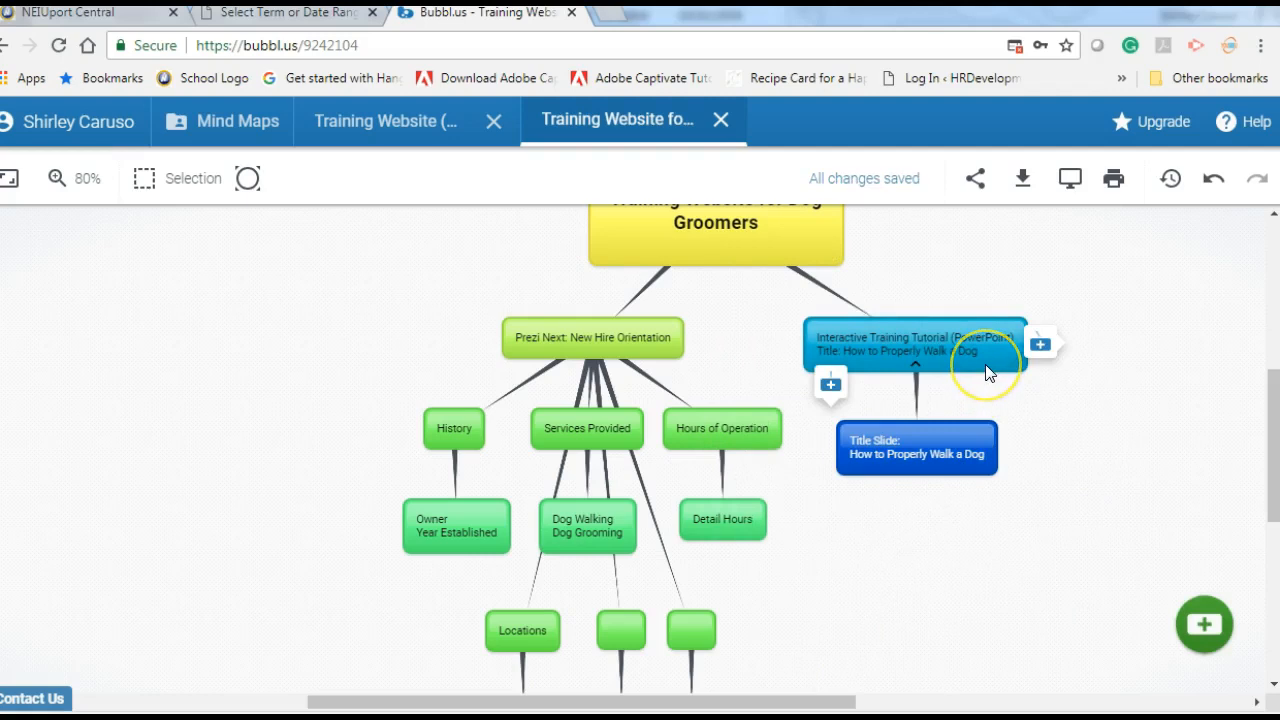
pyautogui.click(858, 388)
pyautogui.click(833, 383)
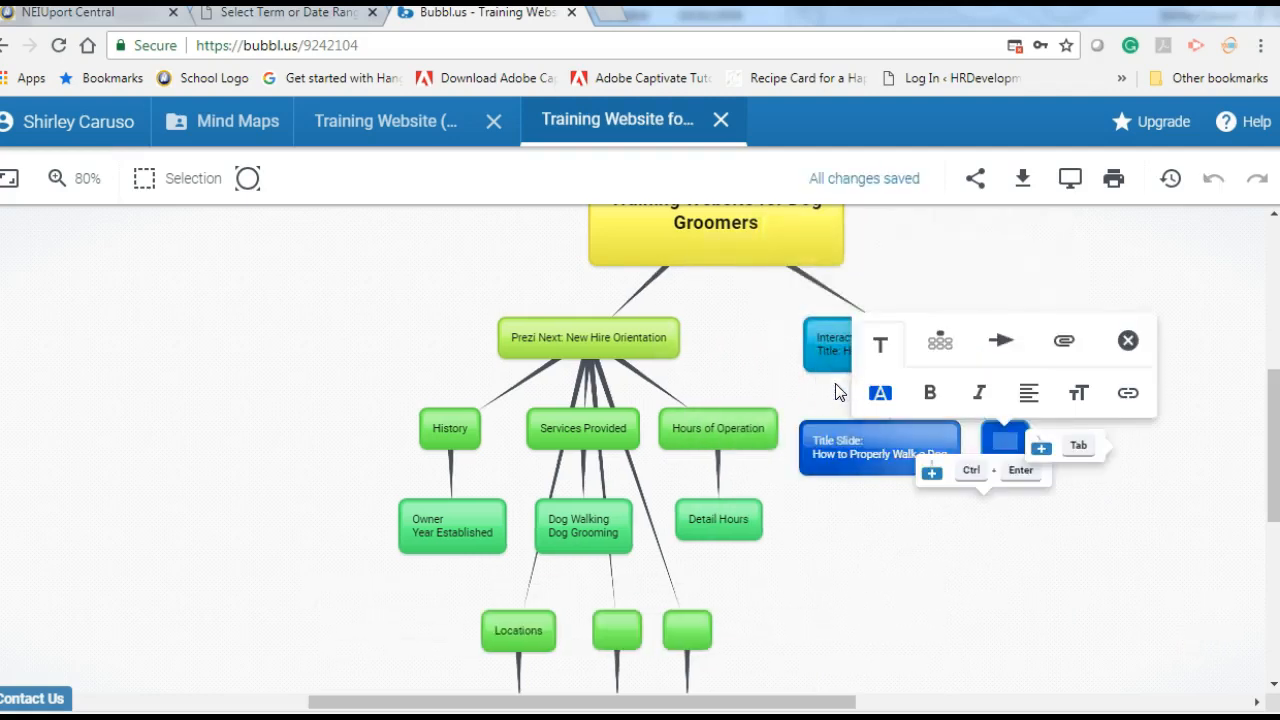
pyautogui.write('G')
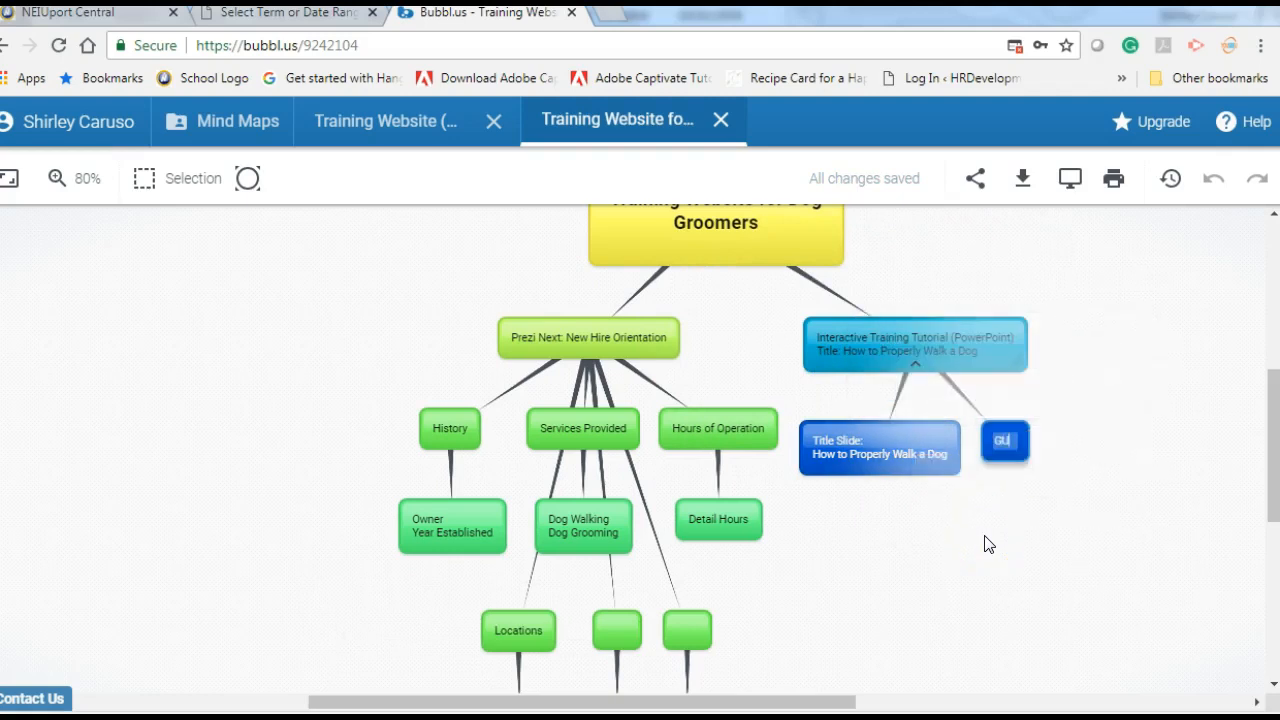
pyautogui.write('UI')
pyautogui.click(1004, 537)
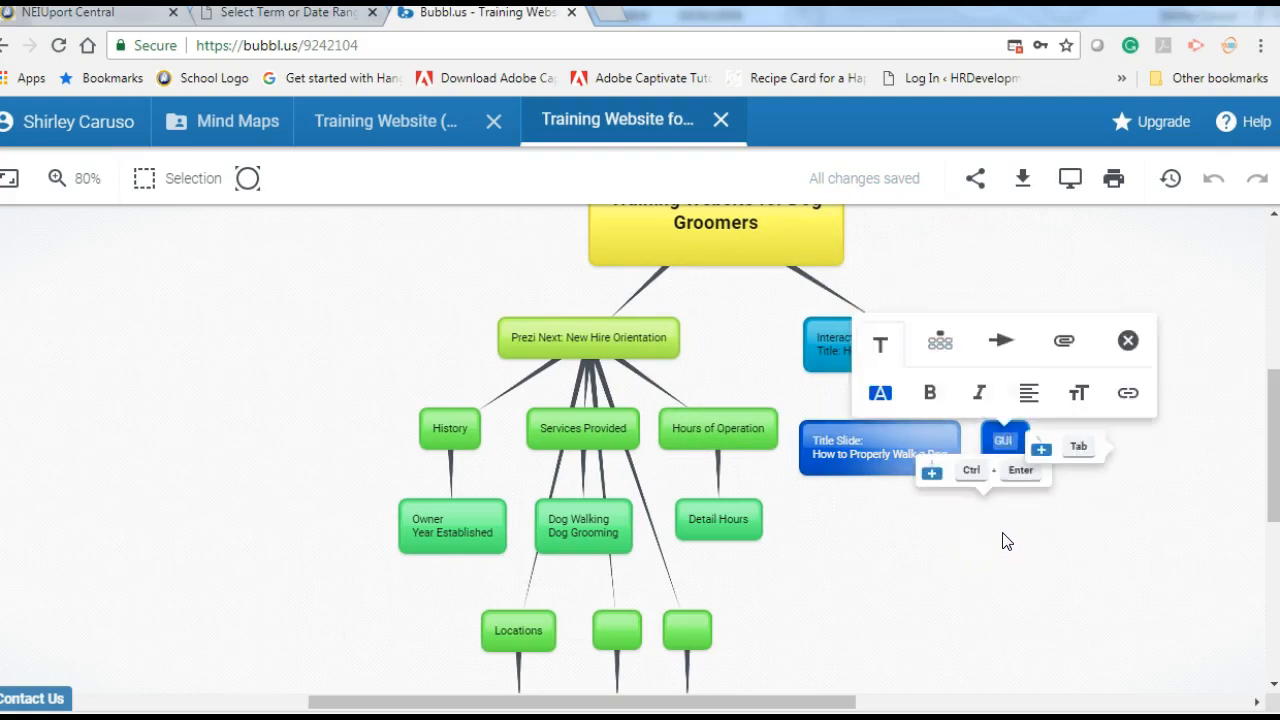
# Add a child bubble beneath the Interactive Training Tutorial bubble with two lines, "Module 1:" and "The Leash".
pyautogui.click(815, 362)
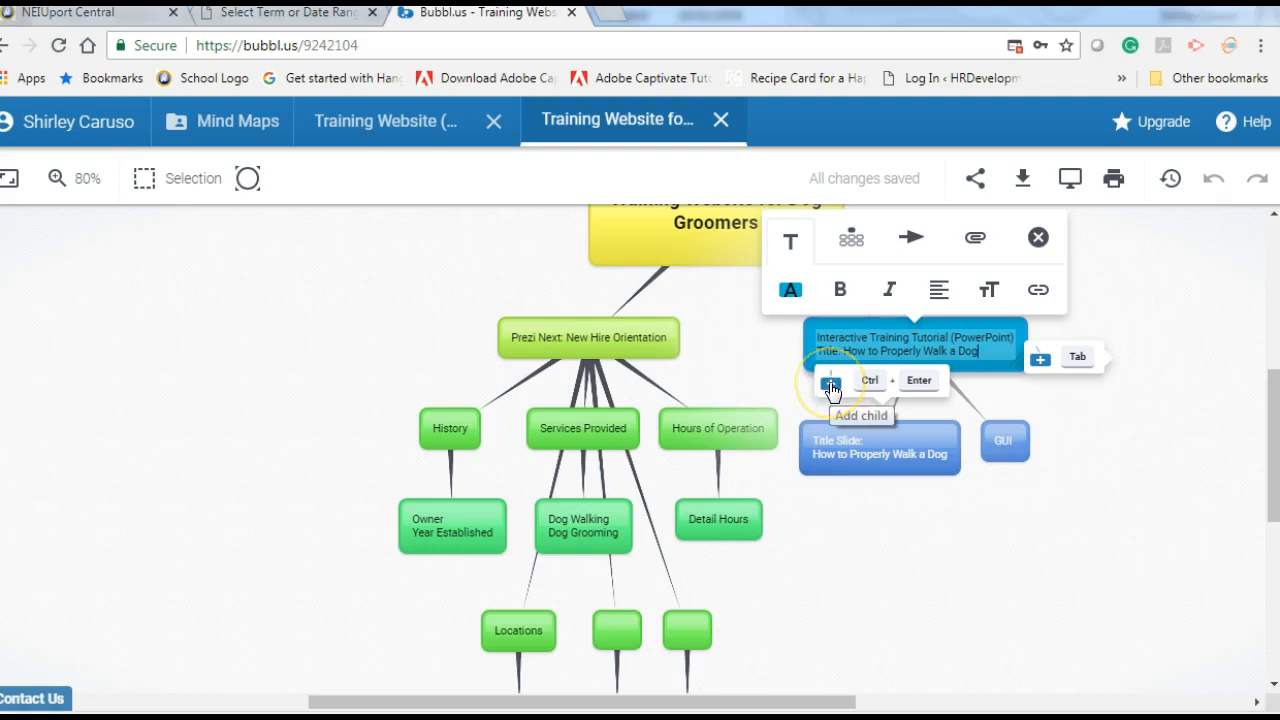
pyautogui.click(830, 384)
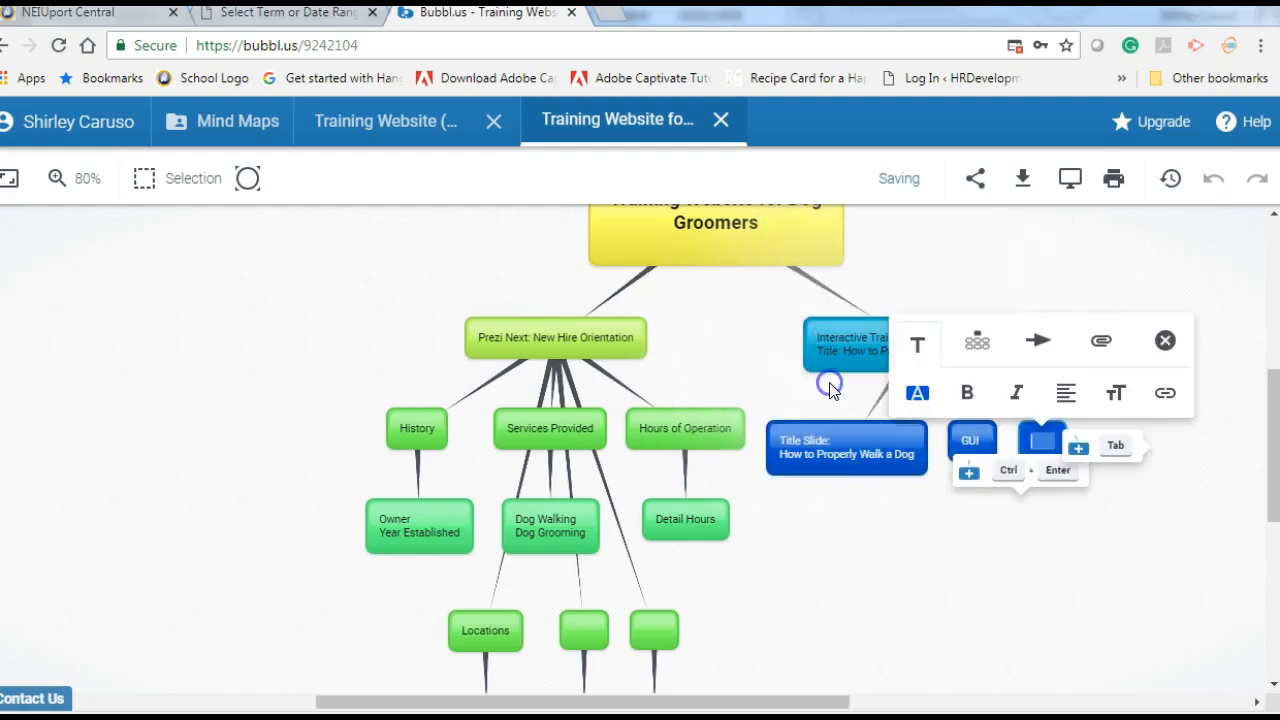
pyautogui.write('Module')
pyautogui.press('Return')
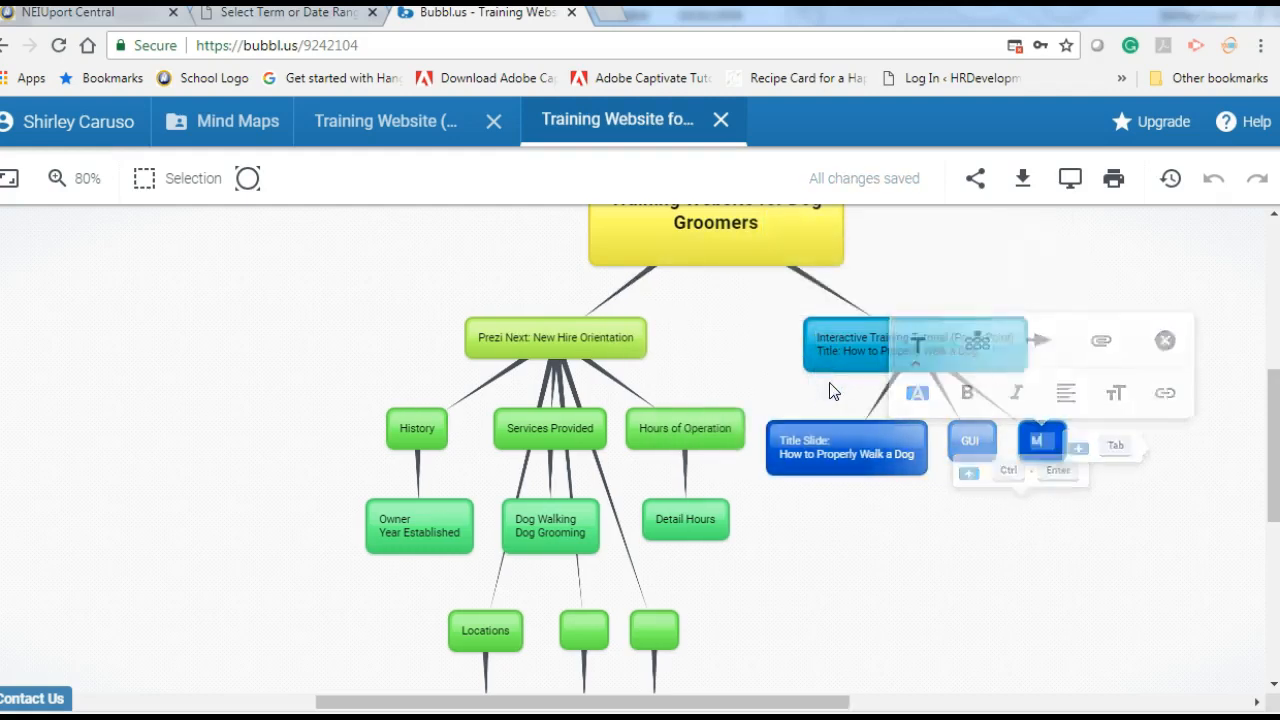
pyautogui.write('1:')
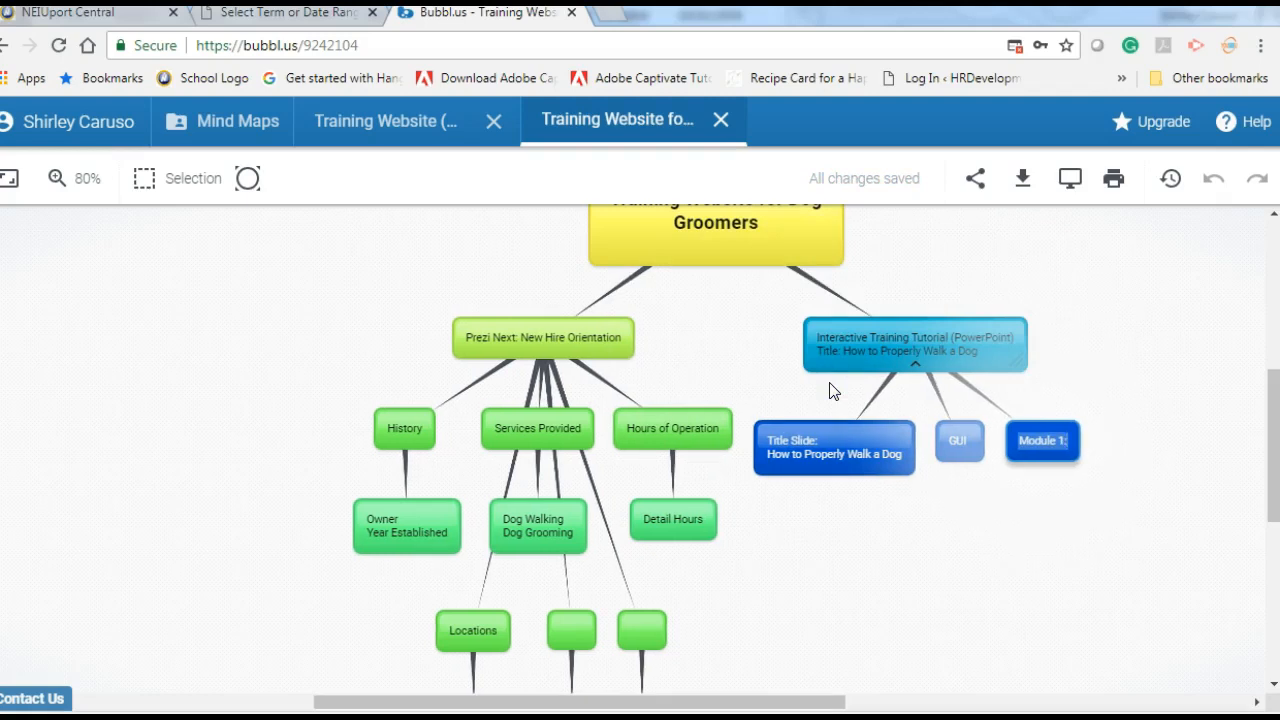
pyautogui.hotkey('shift', 'Return')
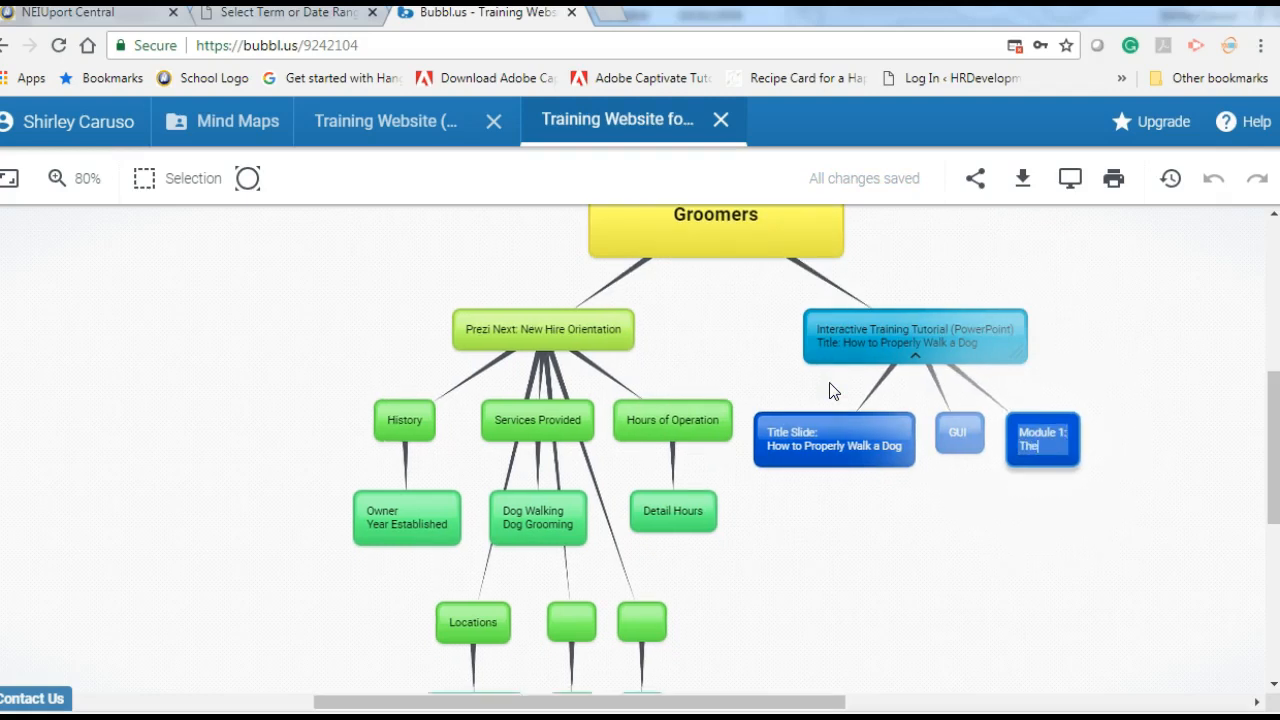
pyautogui.write('The Leash')
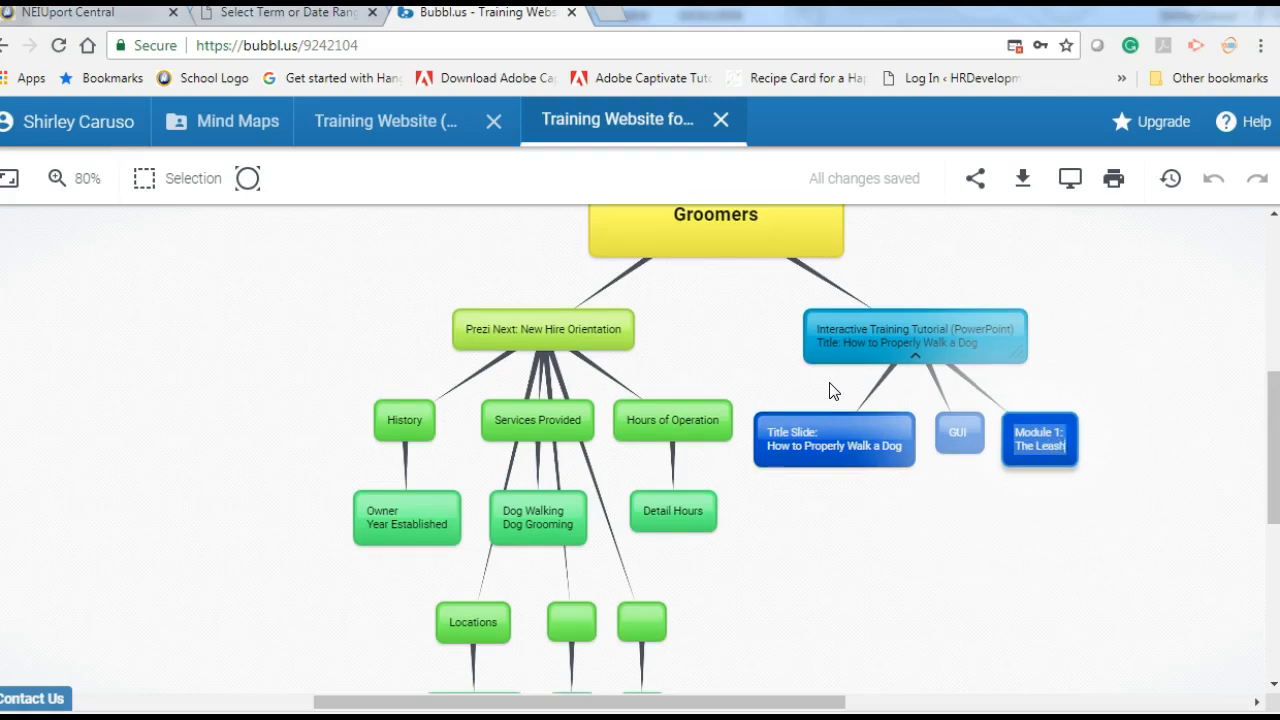
pyautogui.click(830, 335)
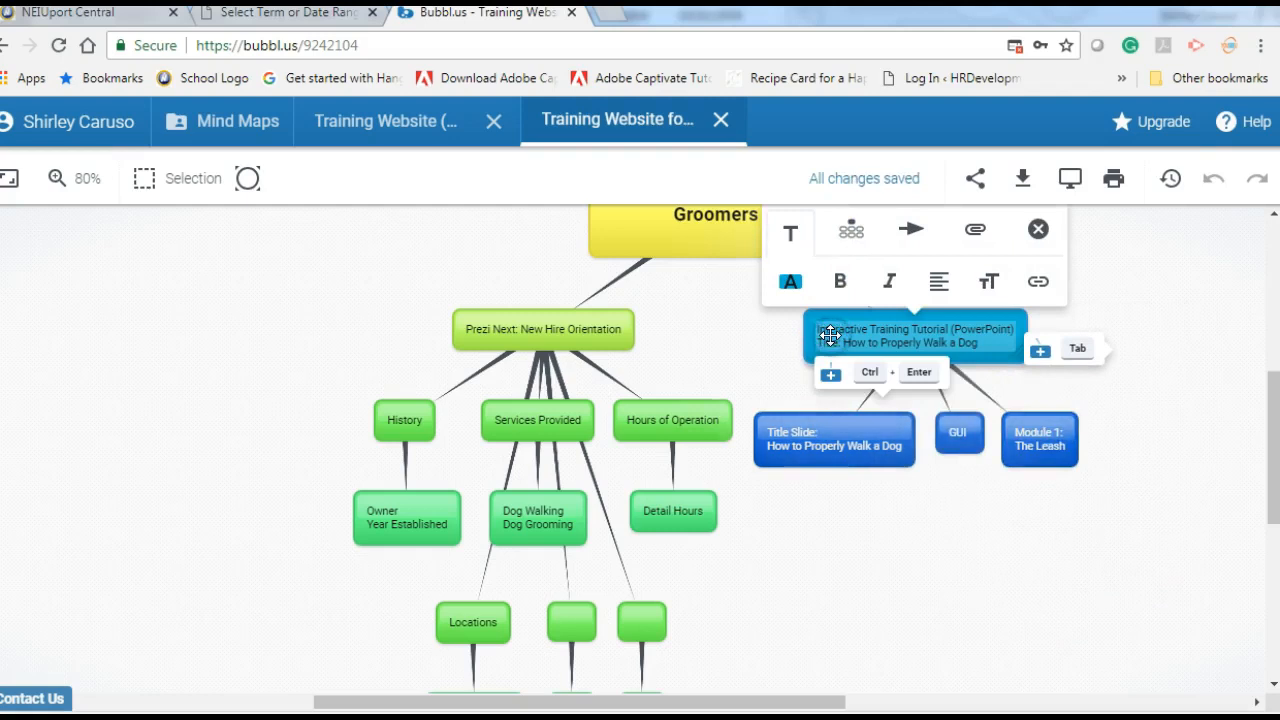
pyautogui.click(1040, 355)
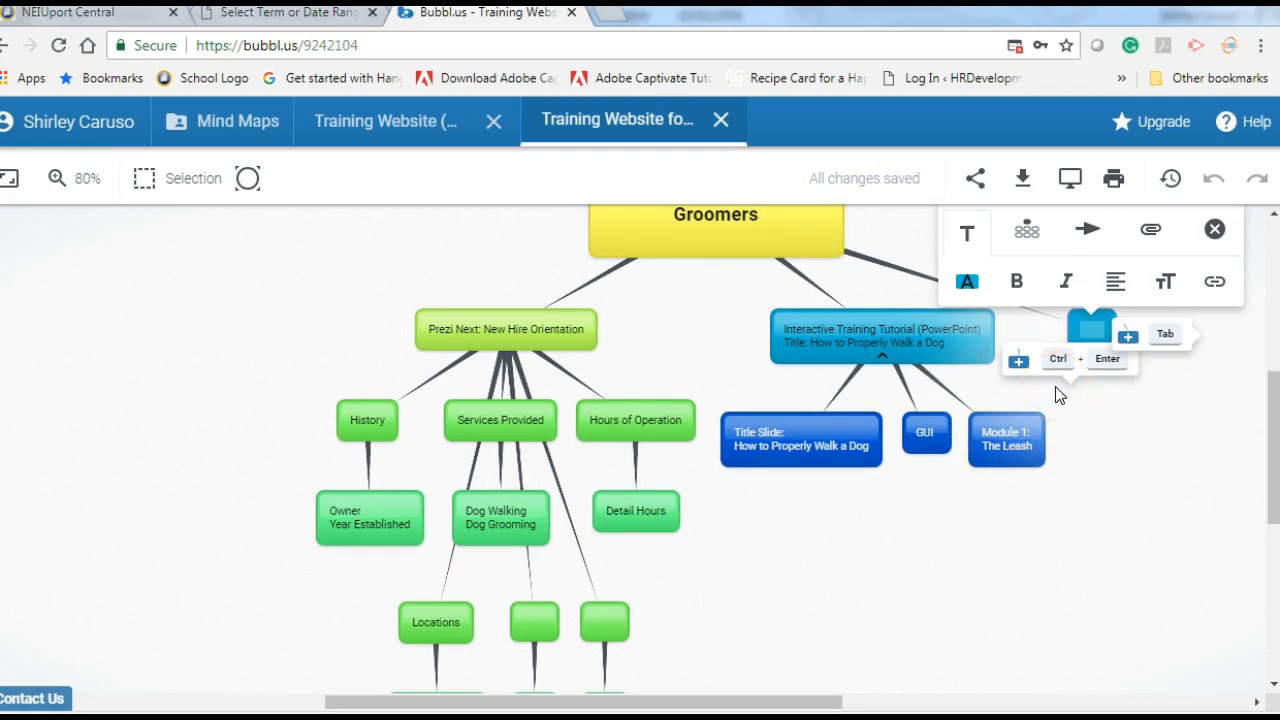
pyautogui.click(1214, 229)
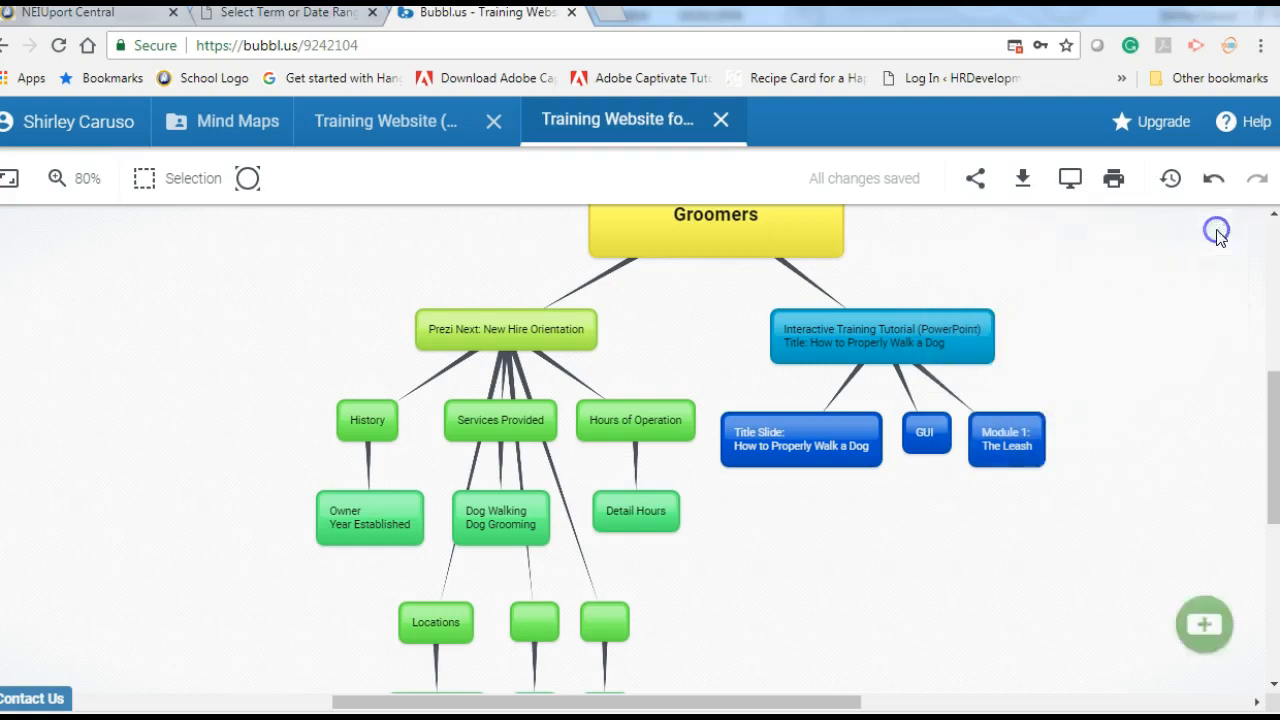
# Add another child bubble beneath the Interactive Training Tutorial bubble with two lines, "Module 2:" and "Dog Behavior".
pyautogui.click(1008, 360)
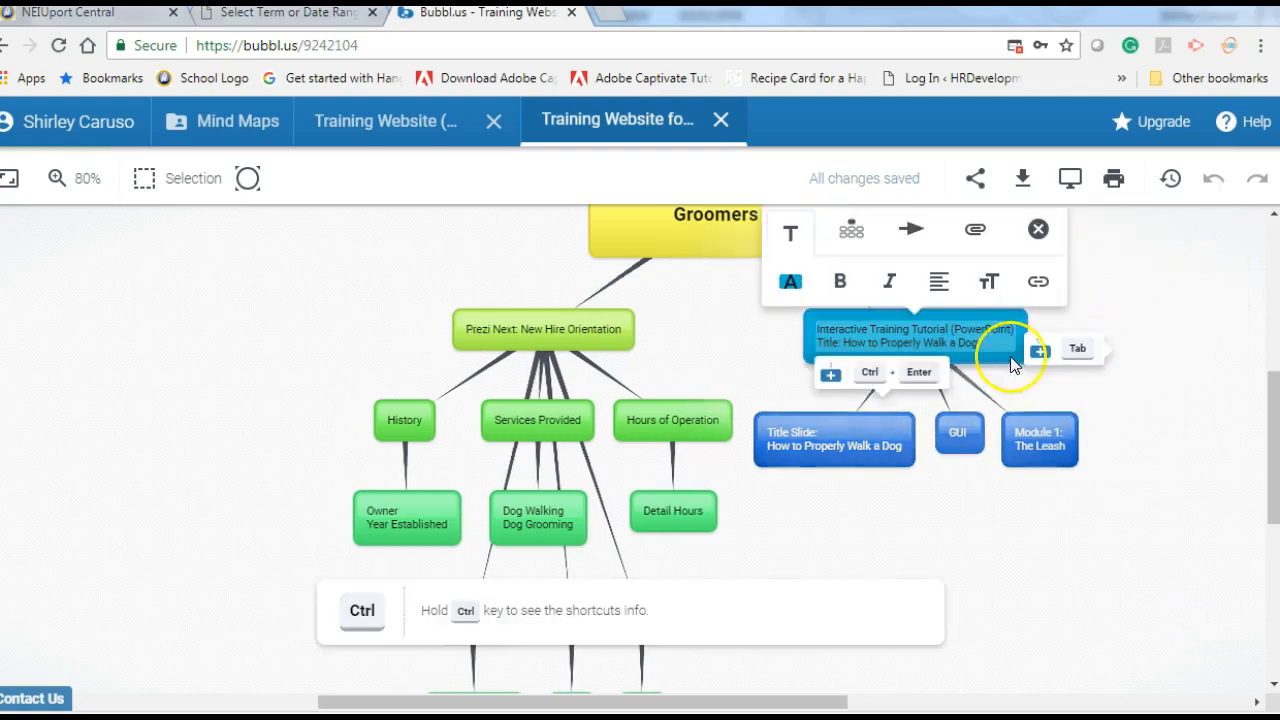
pyautogui.click(831, 375)
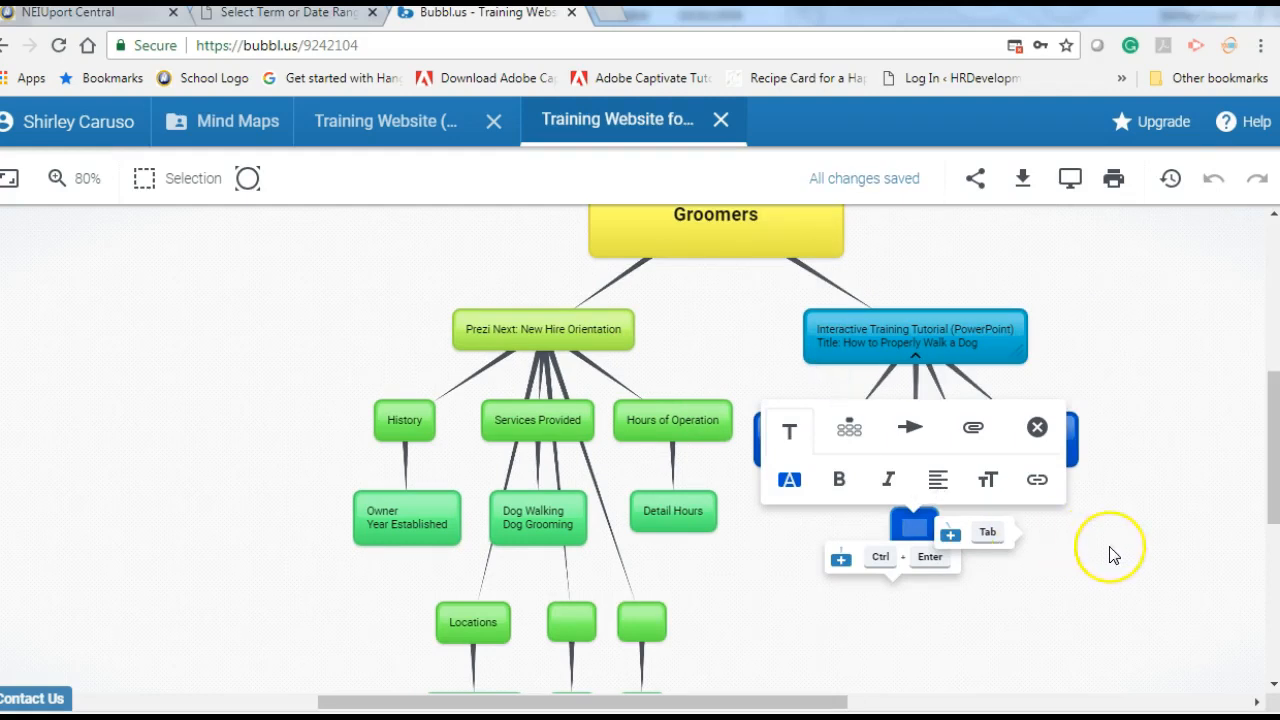
pyautogui.write('Module 2')
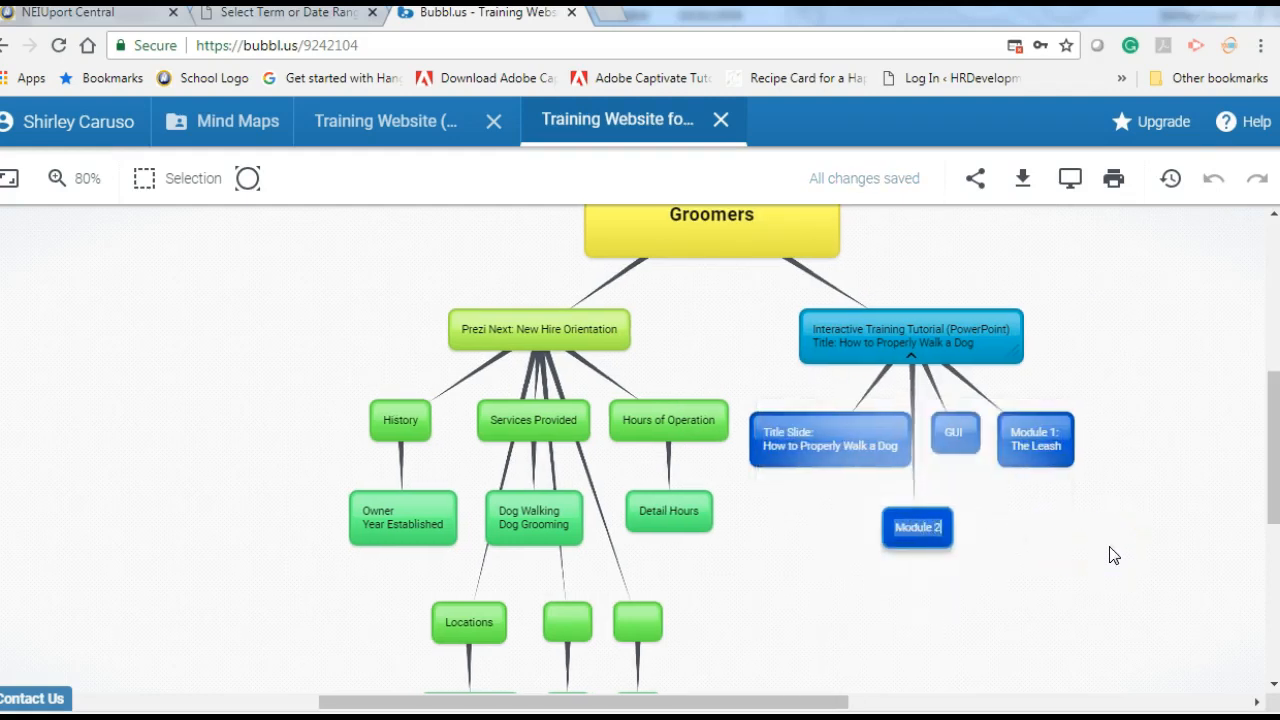
pyautogui.write(':')
pyautogui.press('Return')
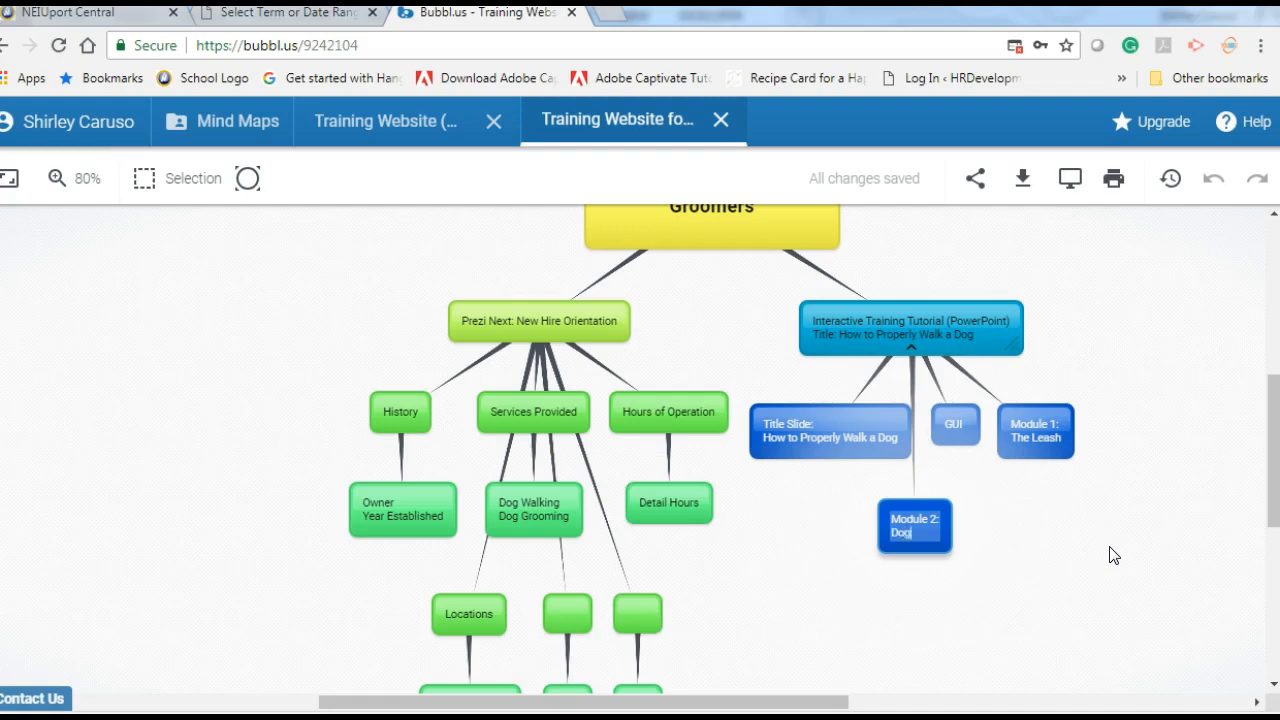
pyautogui.write('Dog Behavior')
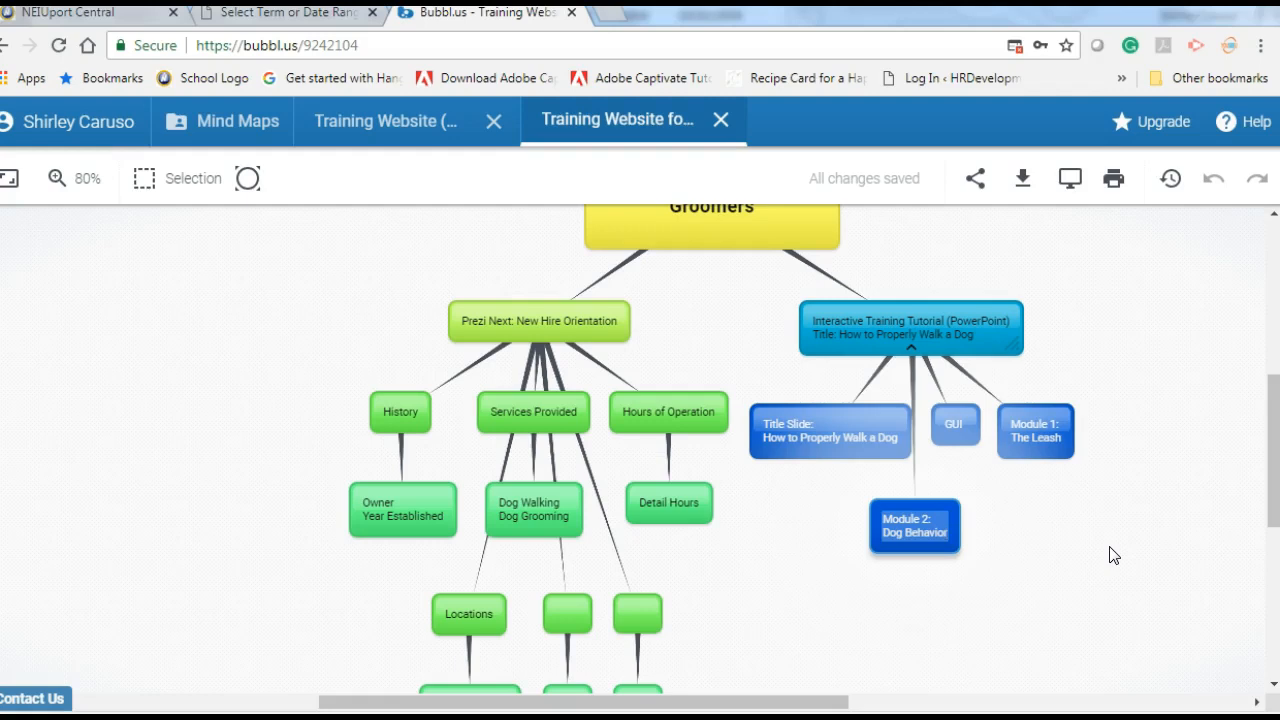
pyautogui.click(1170, 450)
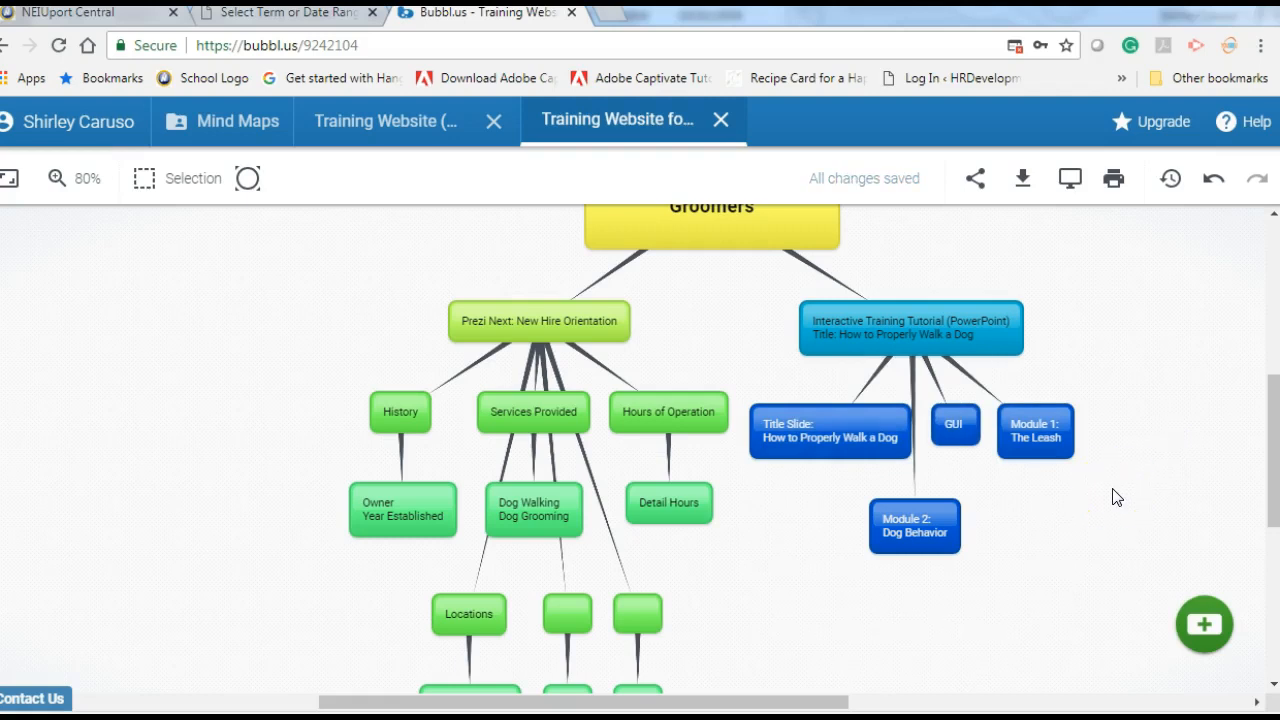
# Add five blank child bubbles beneath the "Module 1: The Leash" bubble.
pyautogui.doubleClick(1031, 429)
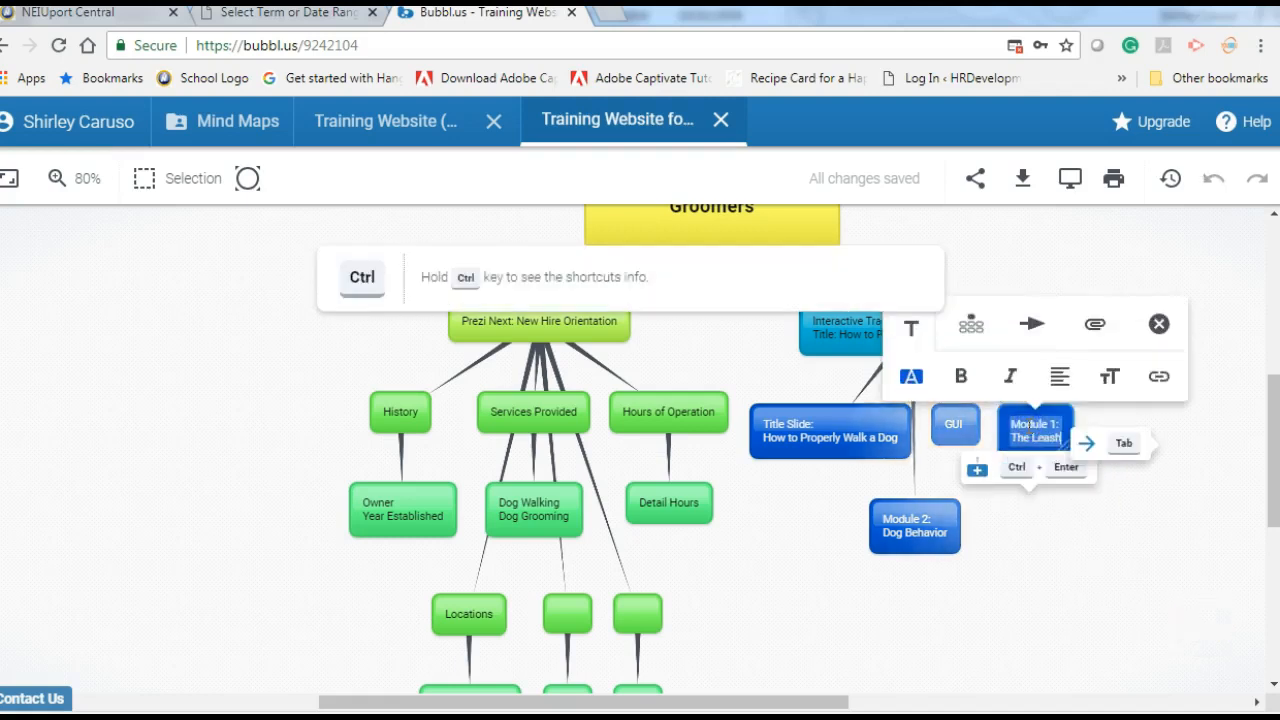
pyautogui.click(1125, 533)
pyautogui.doubleClick(1058, 416)
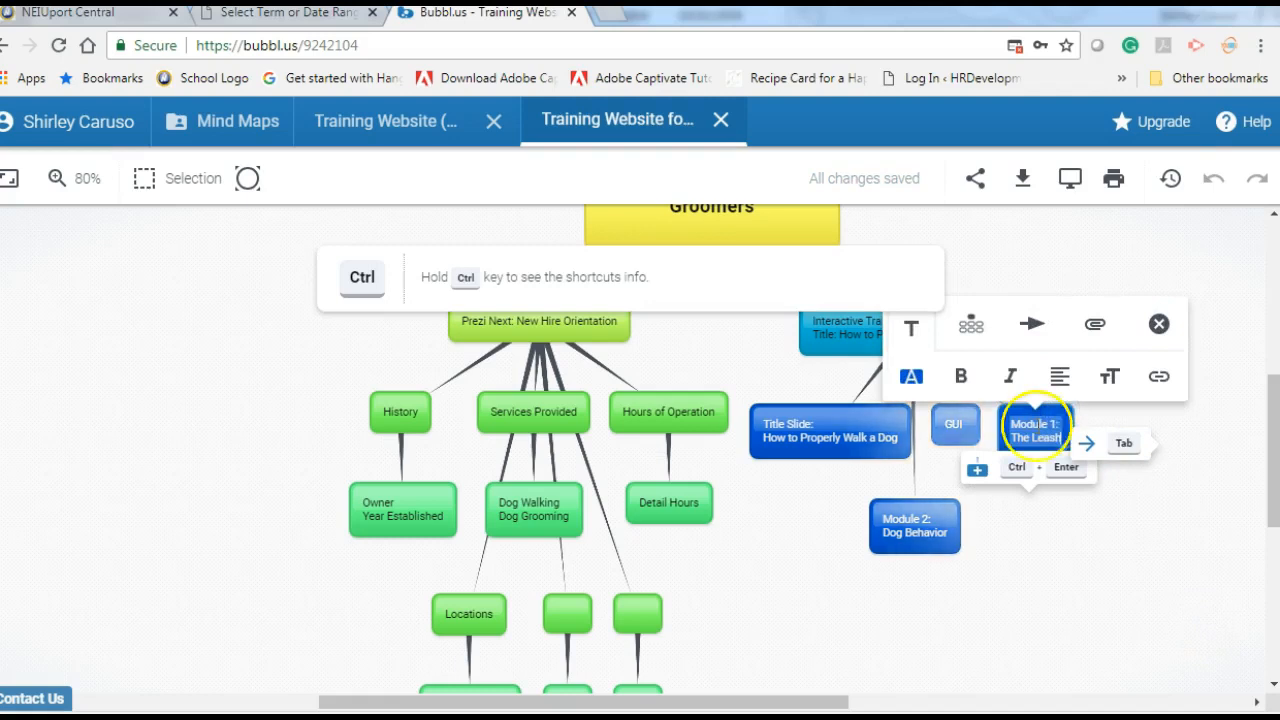
pyautogui.click(1016, 467)
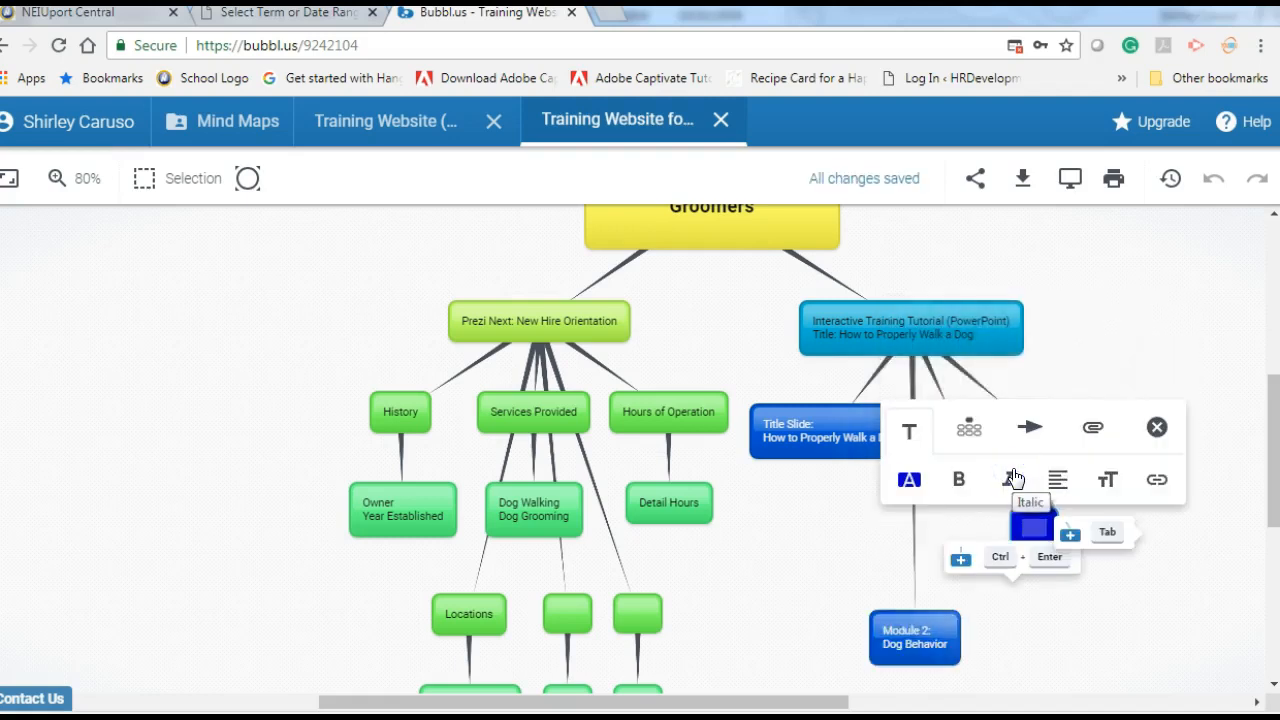
pyautogui.click(1160, 597)
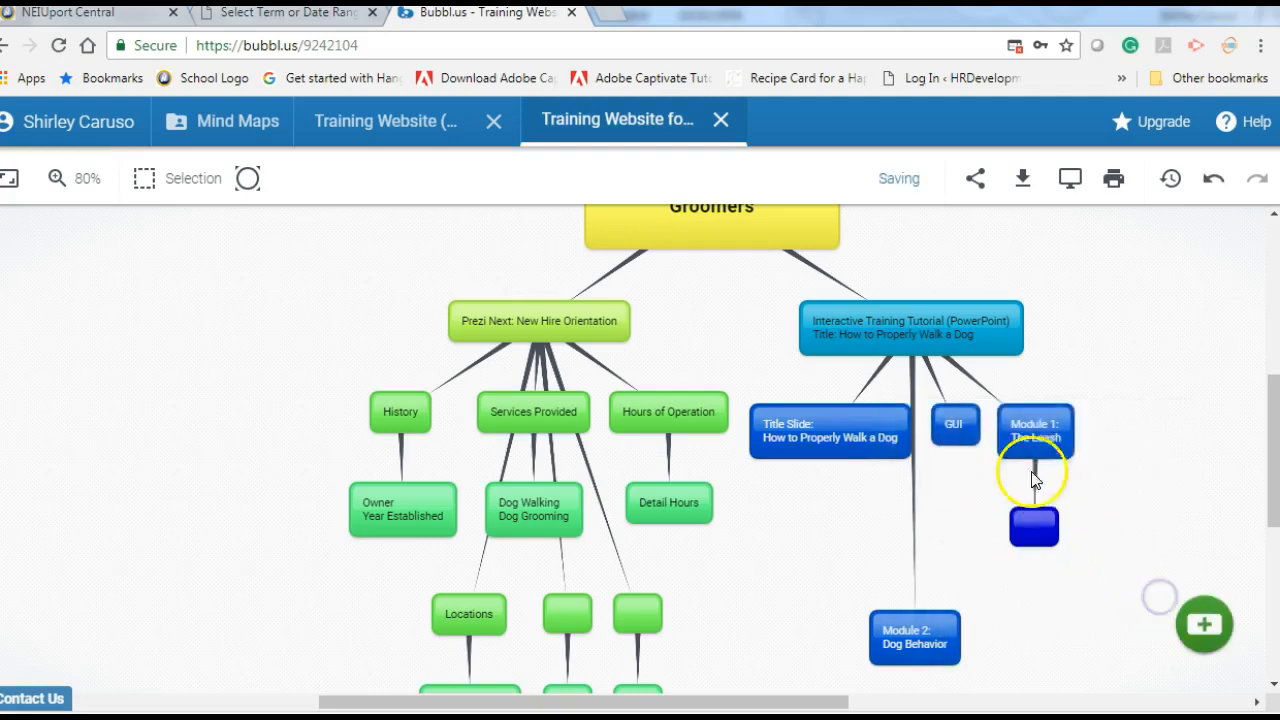
pyautogui.click(1016, 450)
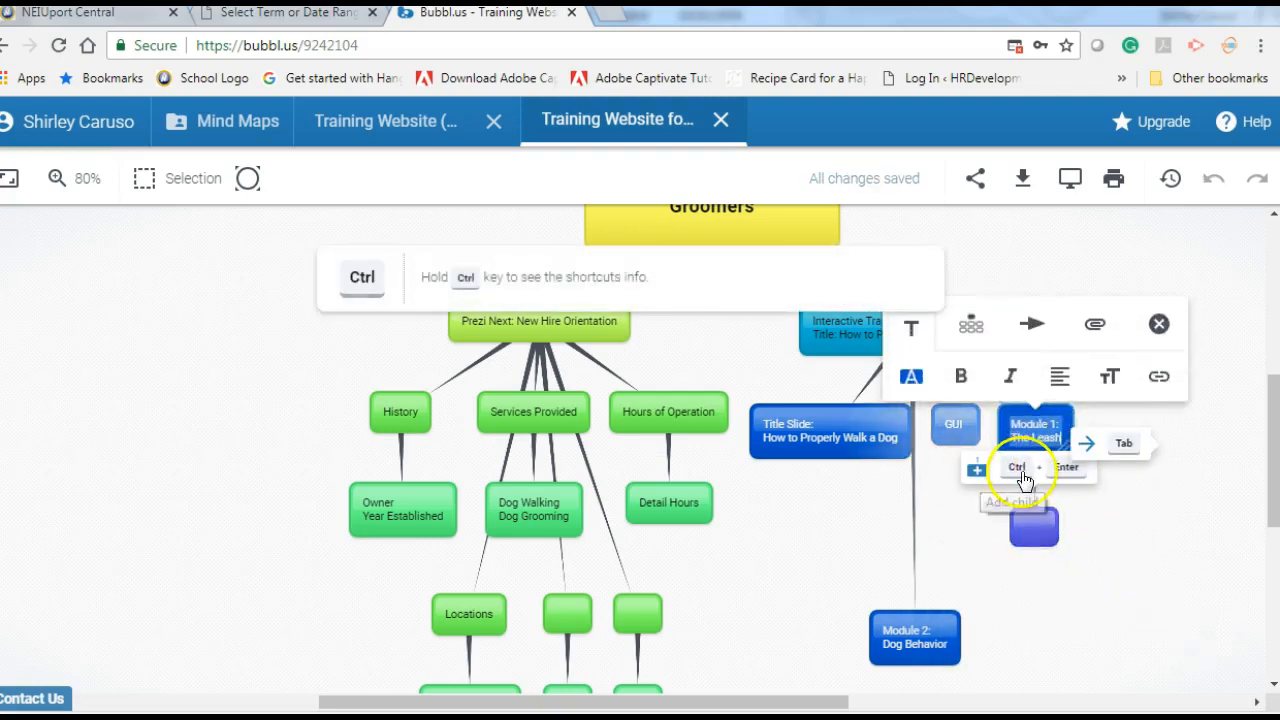
pyautogui.click(1020, 480)
pyautogui.click(1103, 586)
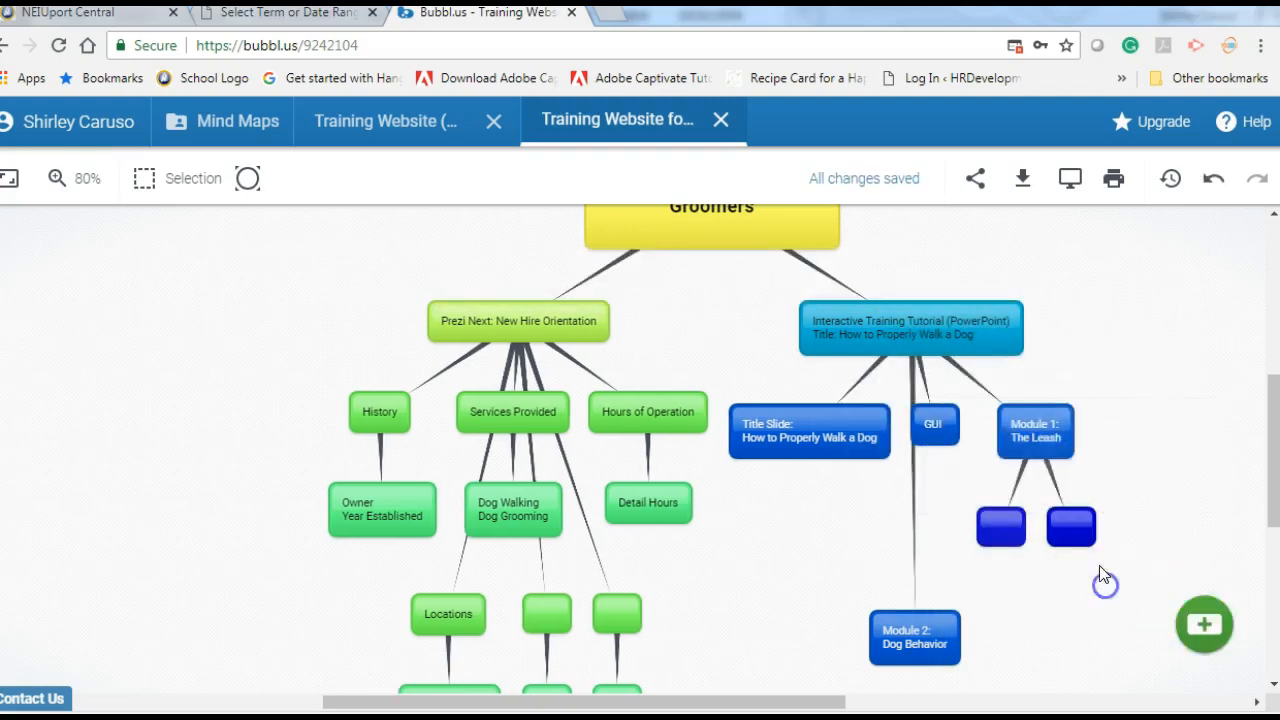
pyautogui.click(1036, 437)
pyautogui.click(1072, 462)
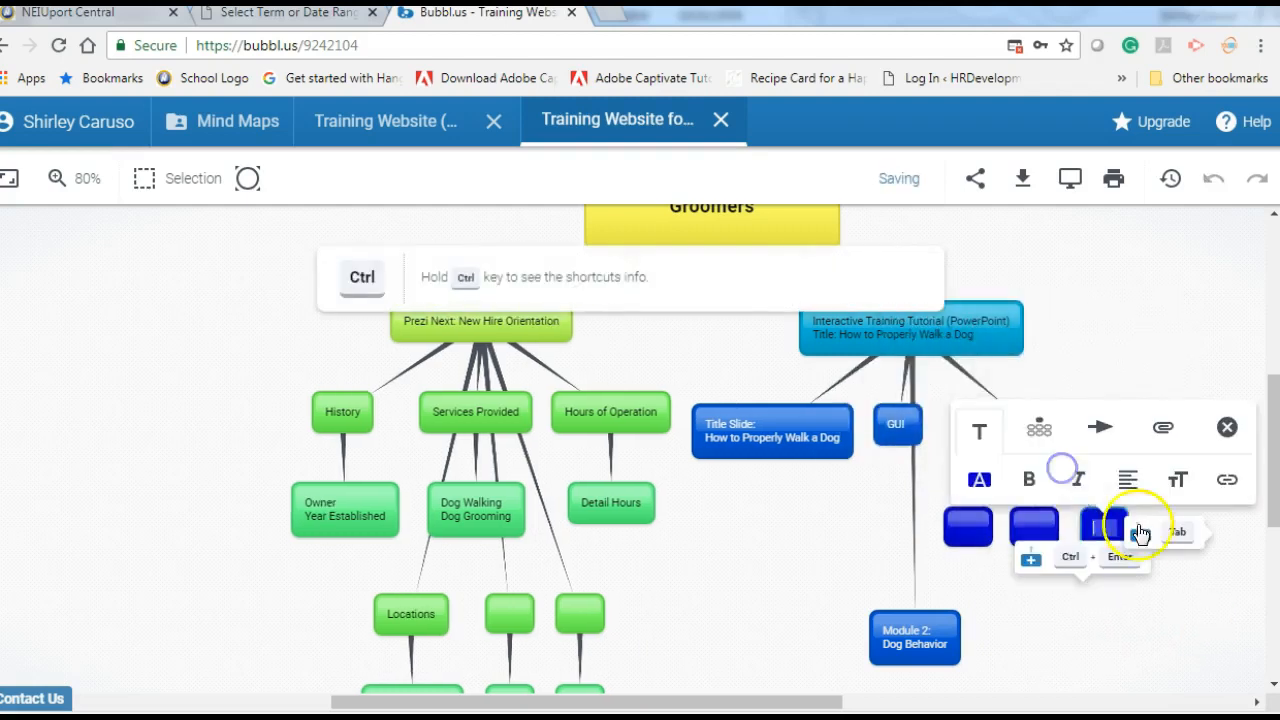
pyautogui.click(1137, 611)
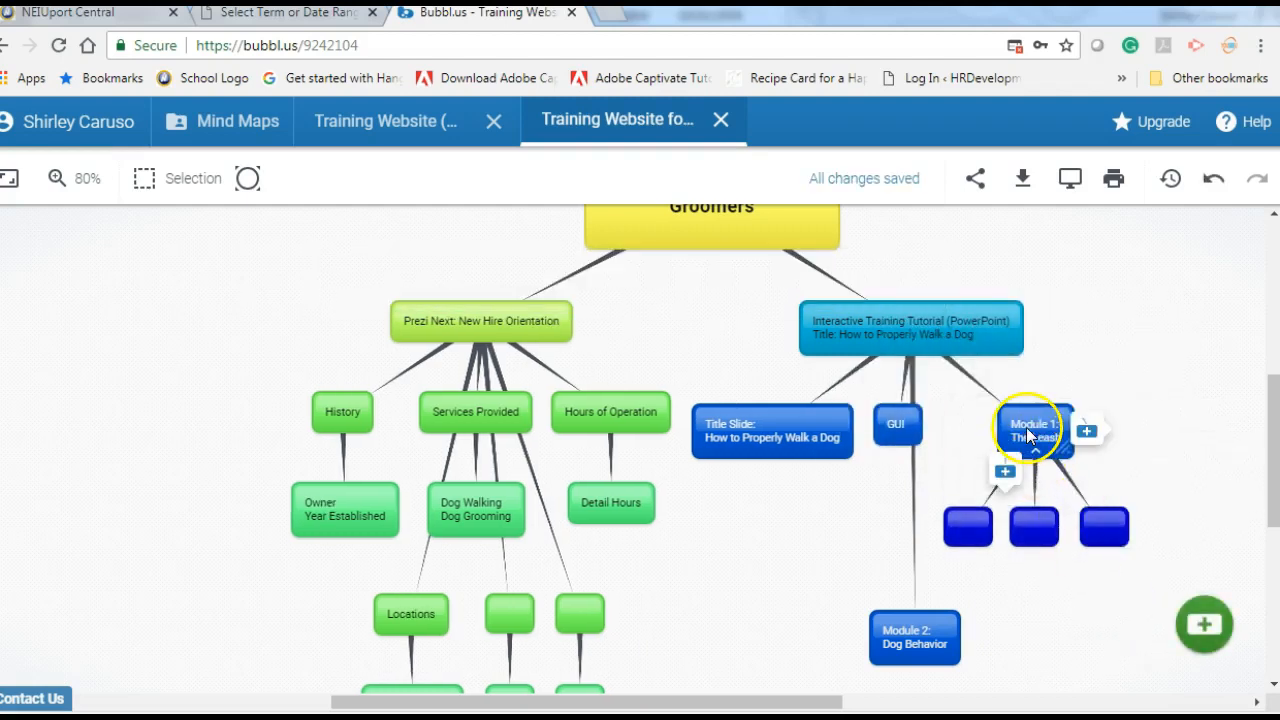
pyautogui.click(1030, 436)
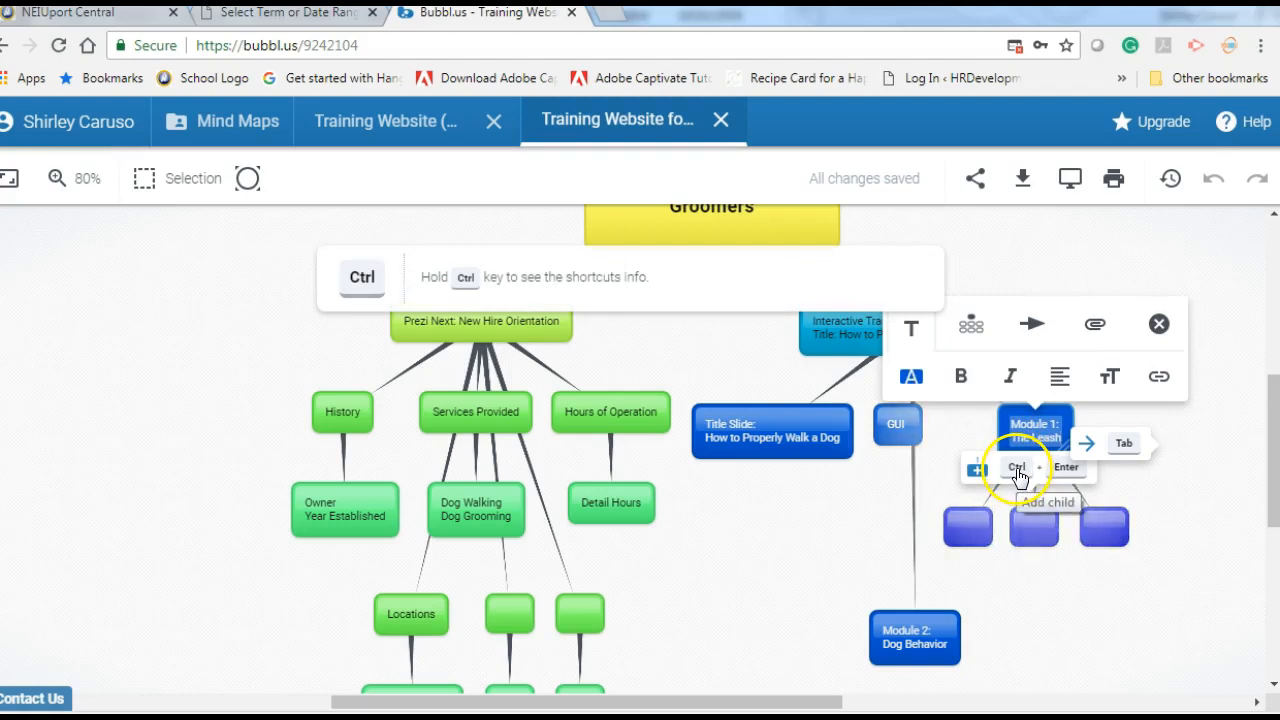
pyautogui.click(1019, 477)
pyautogui.click(1185, 456)
pyautogui.click(1043, 430)
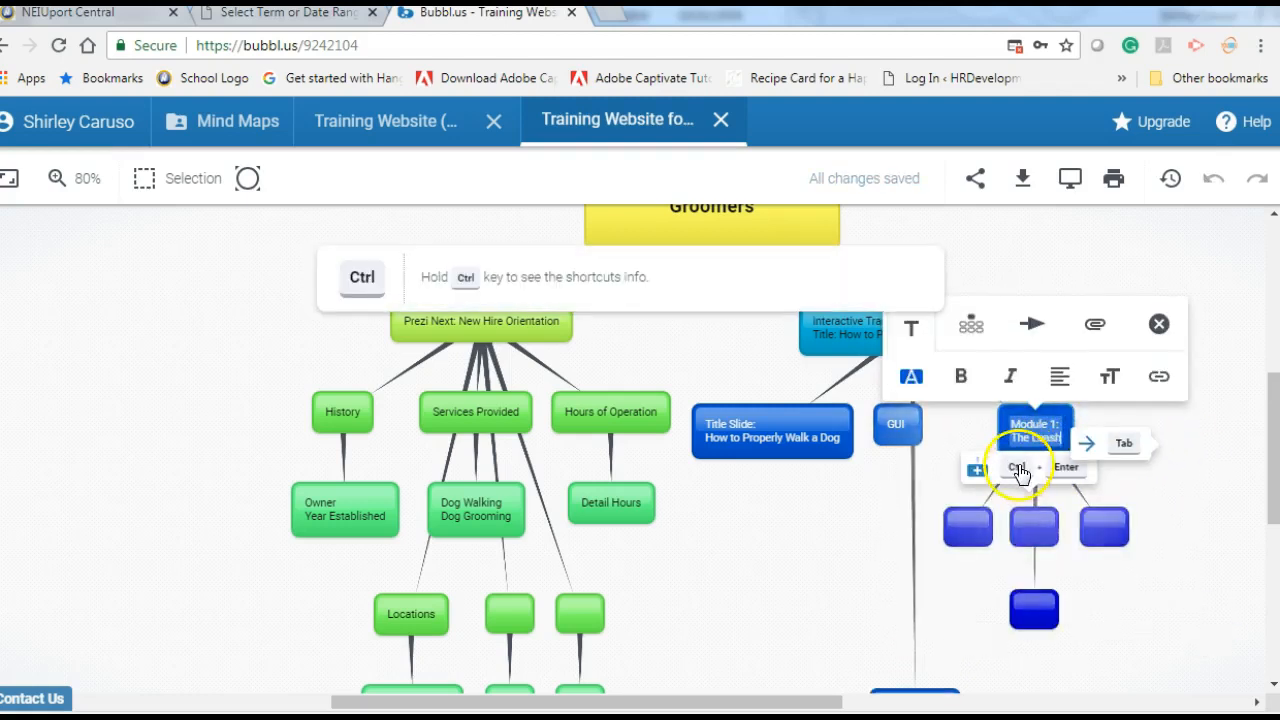
pyautogui.click(1019, 473)
pyautogui.click(1203, 655)
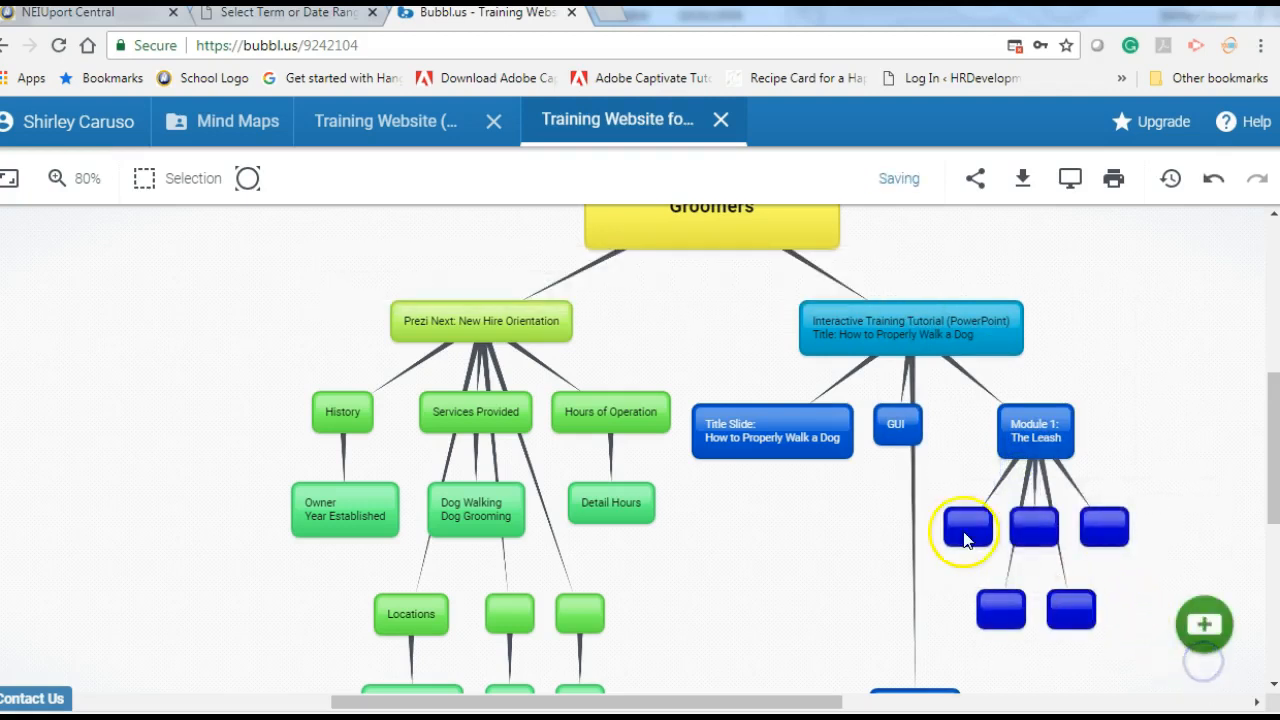
# Label the first two blank bubbles beneath Module 1 "Content Slide 1" and "Content Slide 2".
pyautogui.click(965, 540)
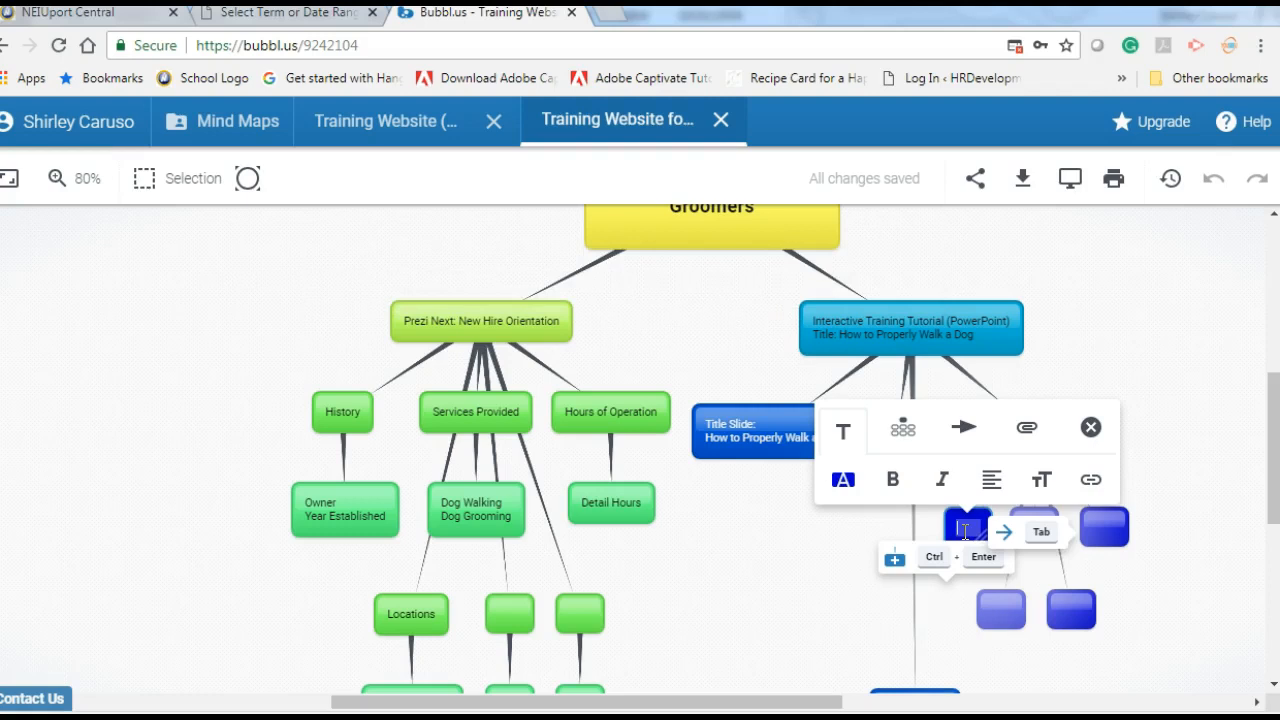
pyautogui.write('Gontent Slid')
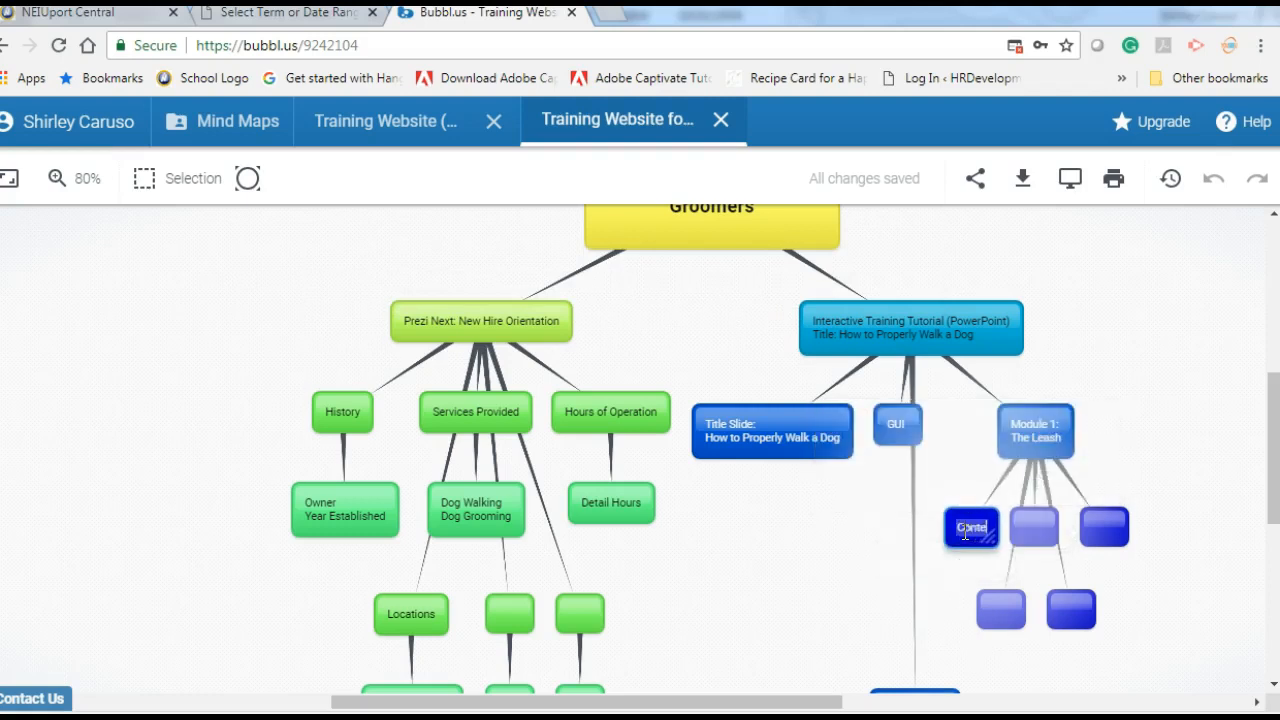
pyautogui.write('e 1')
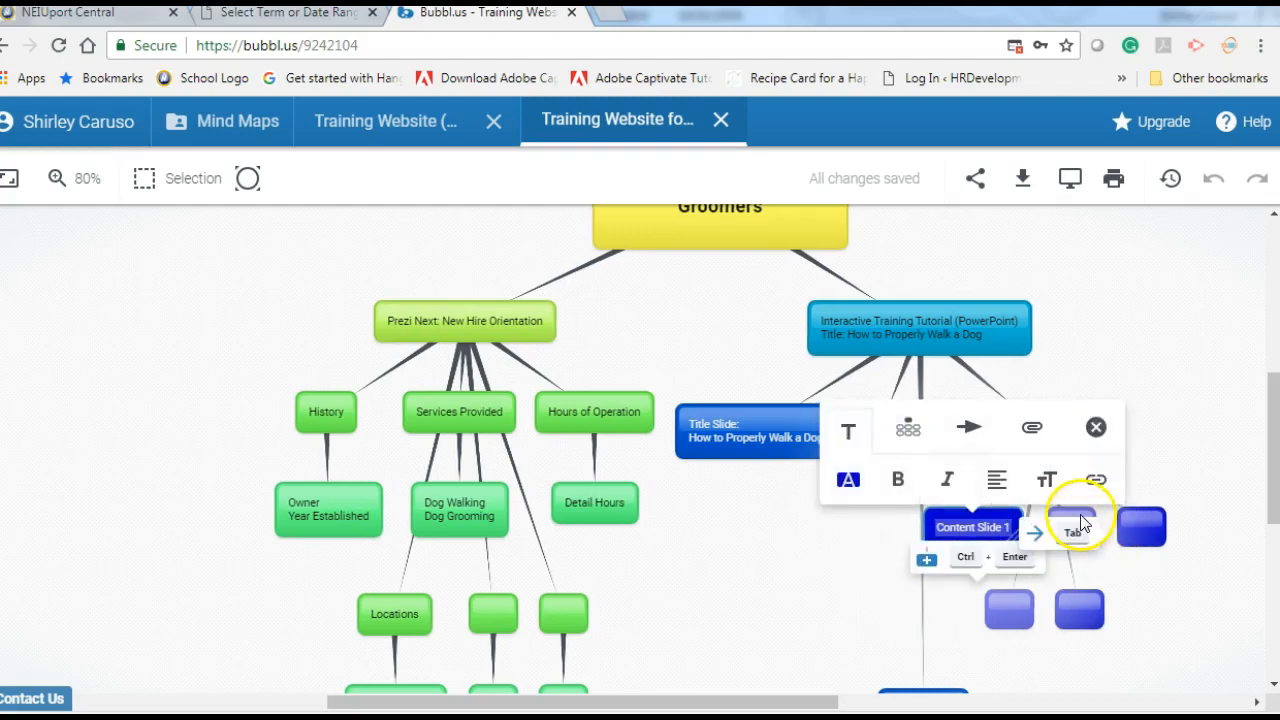
pyautogui.click(1078, 520)
pyautogui.write('Conte')
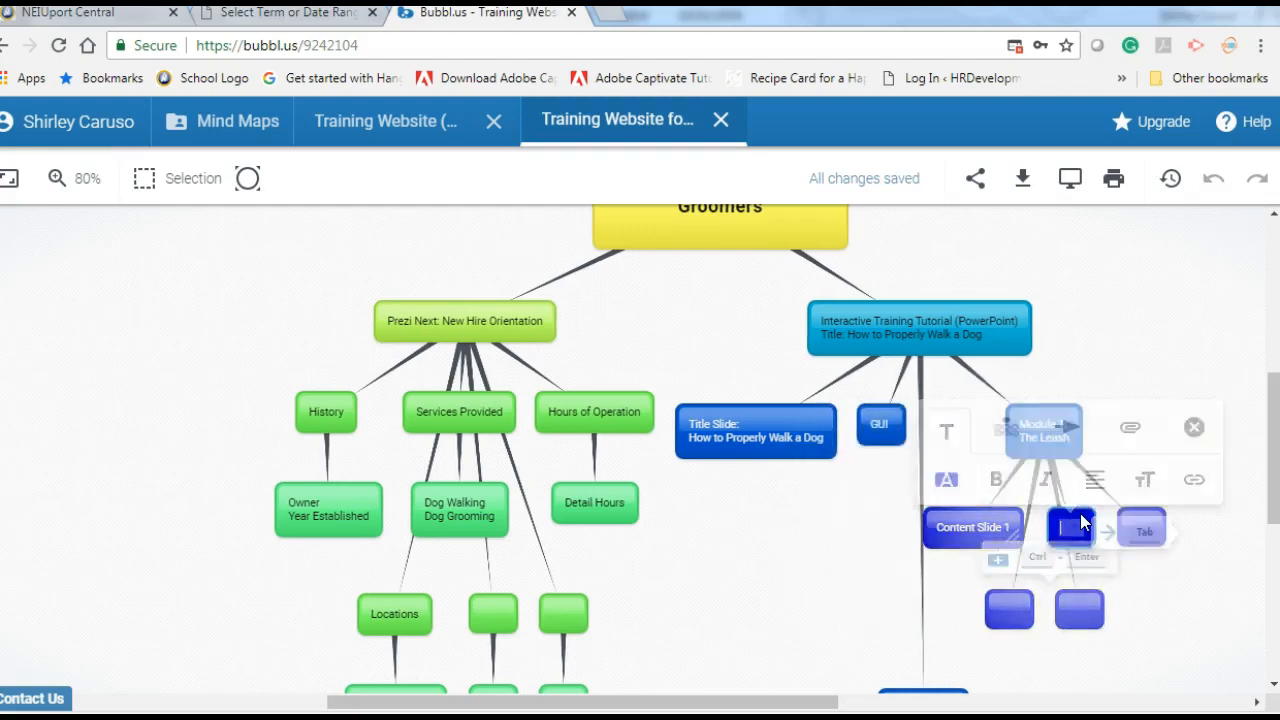
pyautogui.write('nt Slide 2')
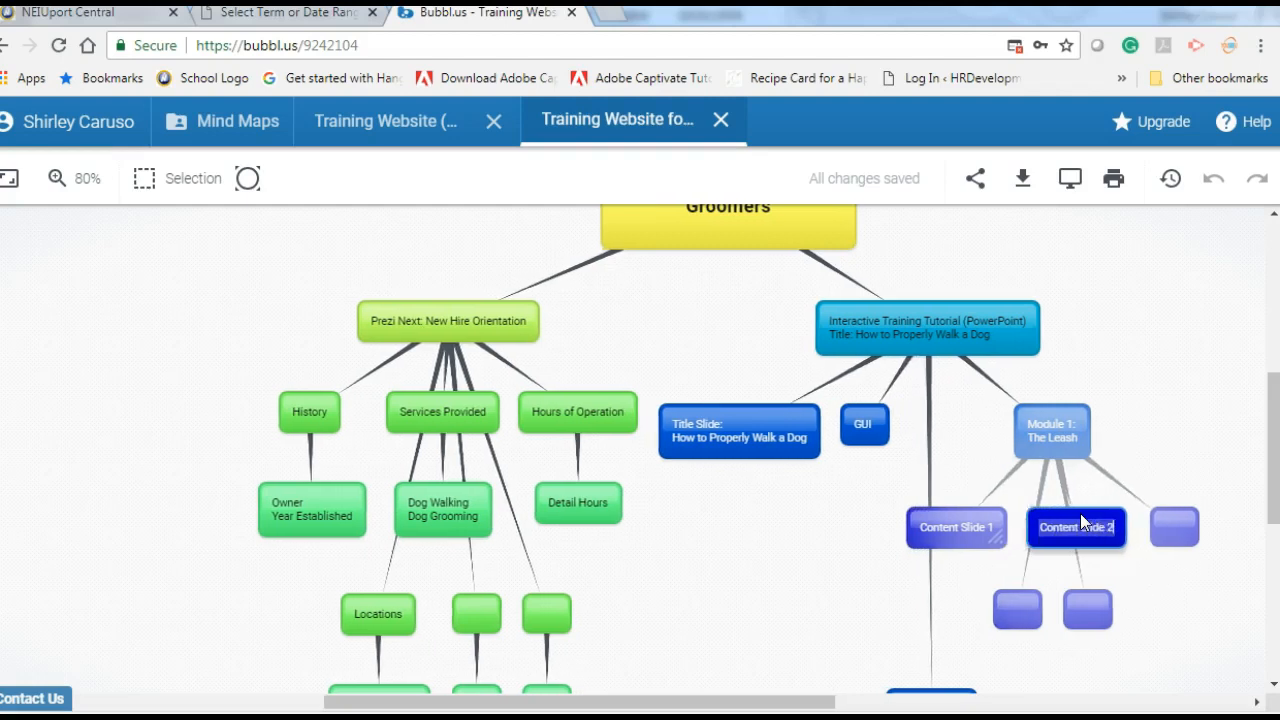
pyautogui.click(962, 540)
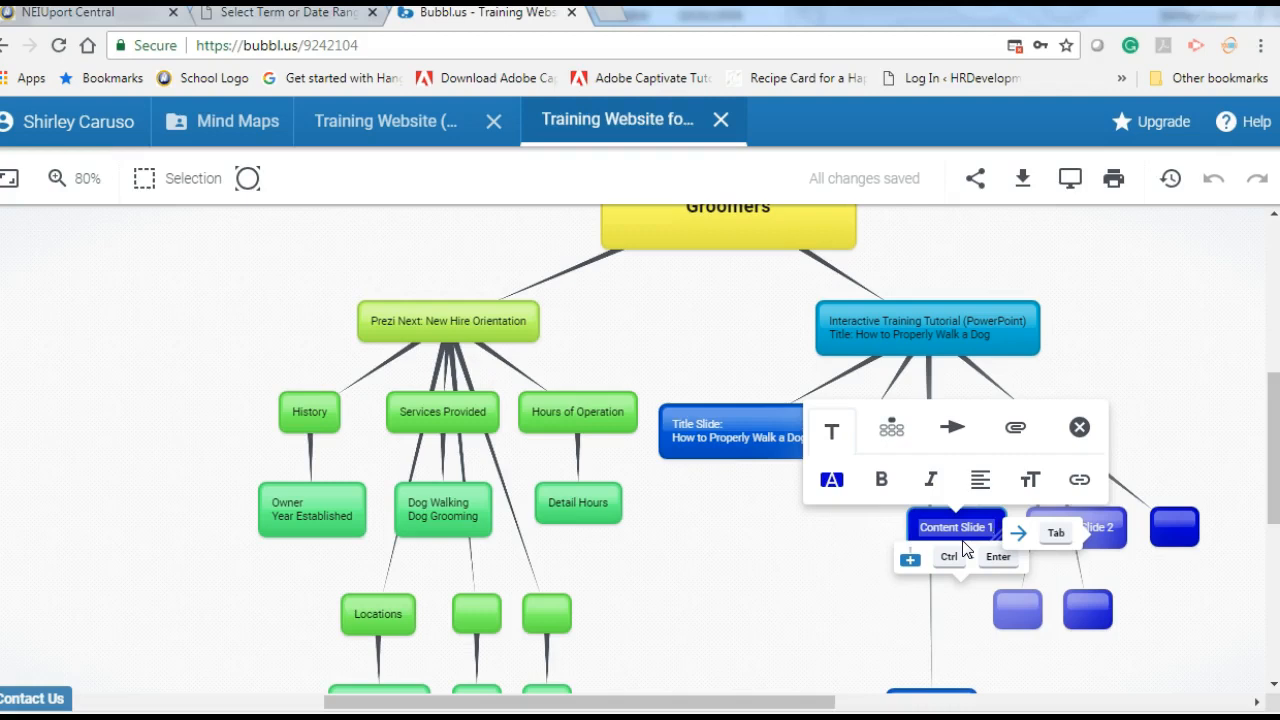
pyautogui.click(1198, 632)
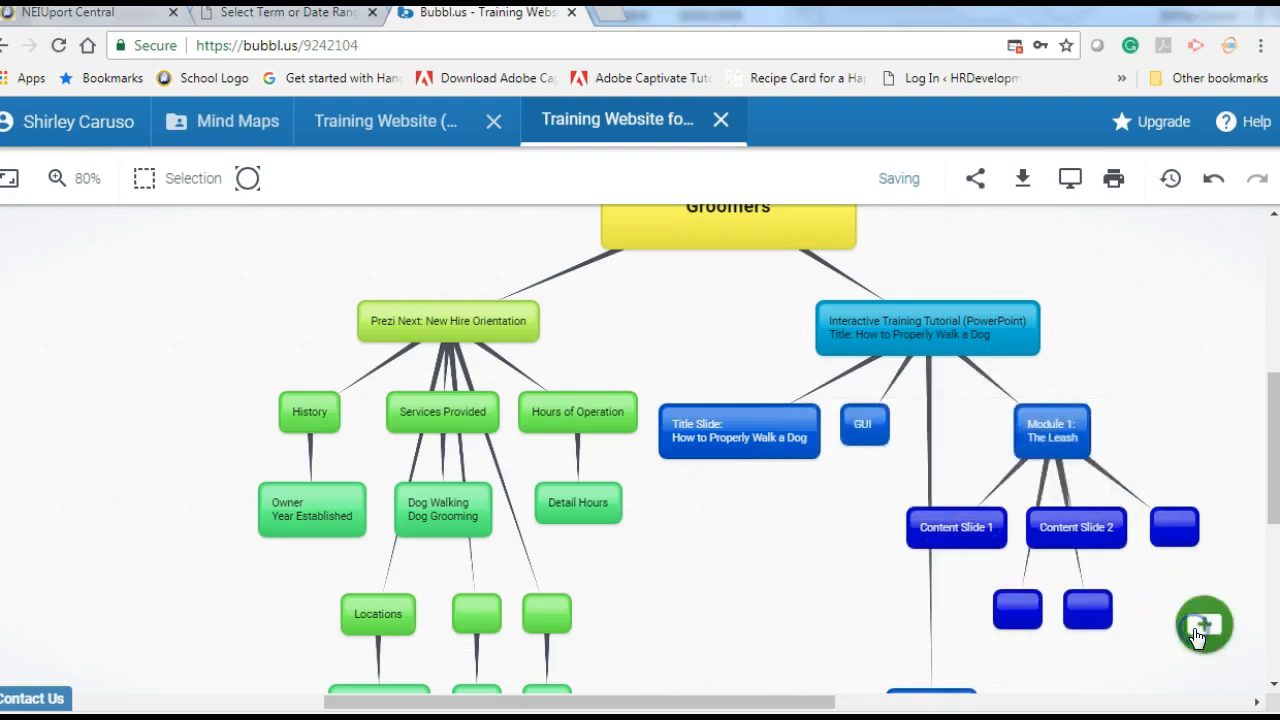
# Add two blank child bubbles beneath the "Module 2: Dog Behavior" bubble.
pyautogui.scroll(-2, 1108, 655)
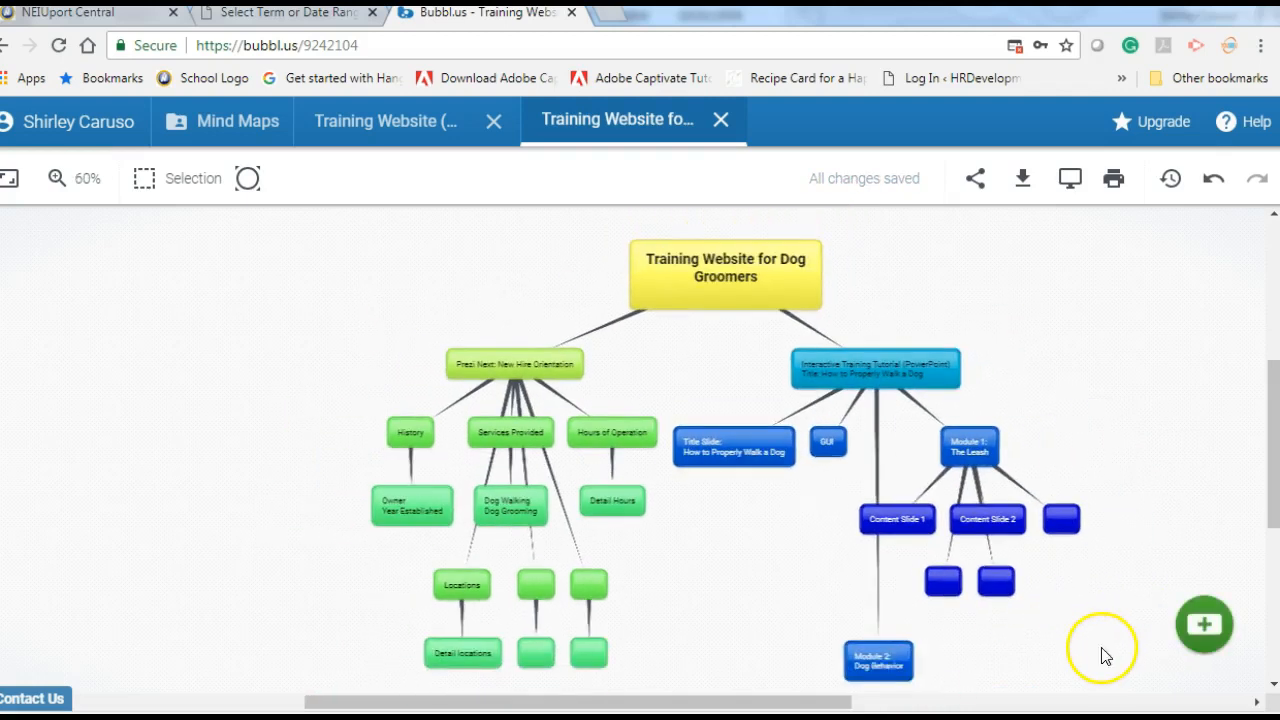
pyautogui.doubleClick(855, 672)
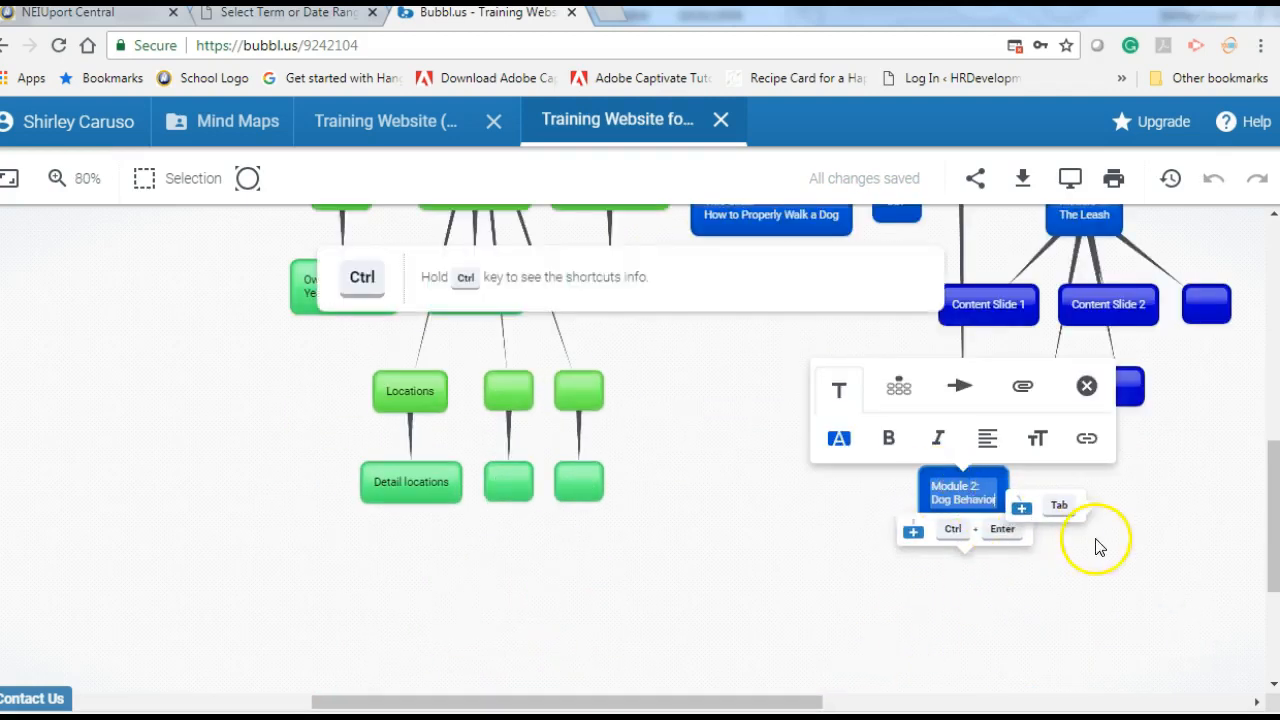
pyautogui.click(910, 532)
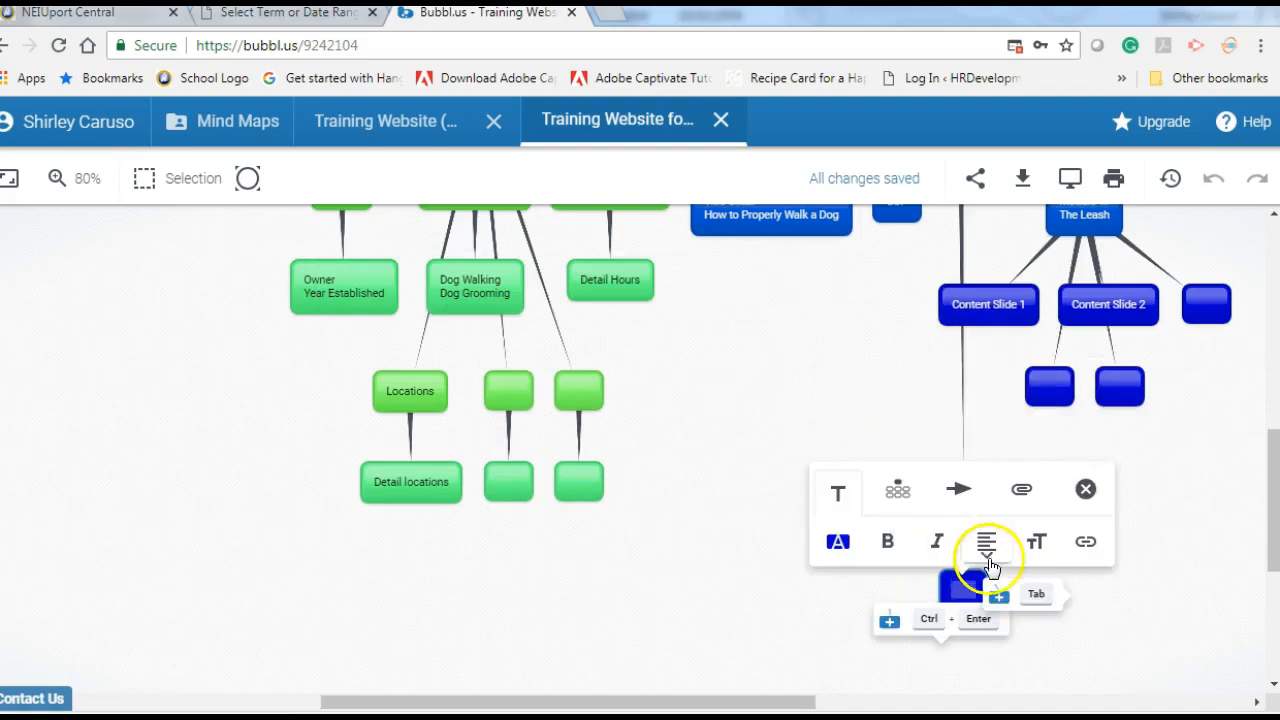
pyautogui.click(1137, 617)
pyautogui.doubleClick(960, 495)
pyautogui.click(951, 528)
pyautogui.click(1163, 635)
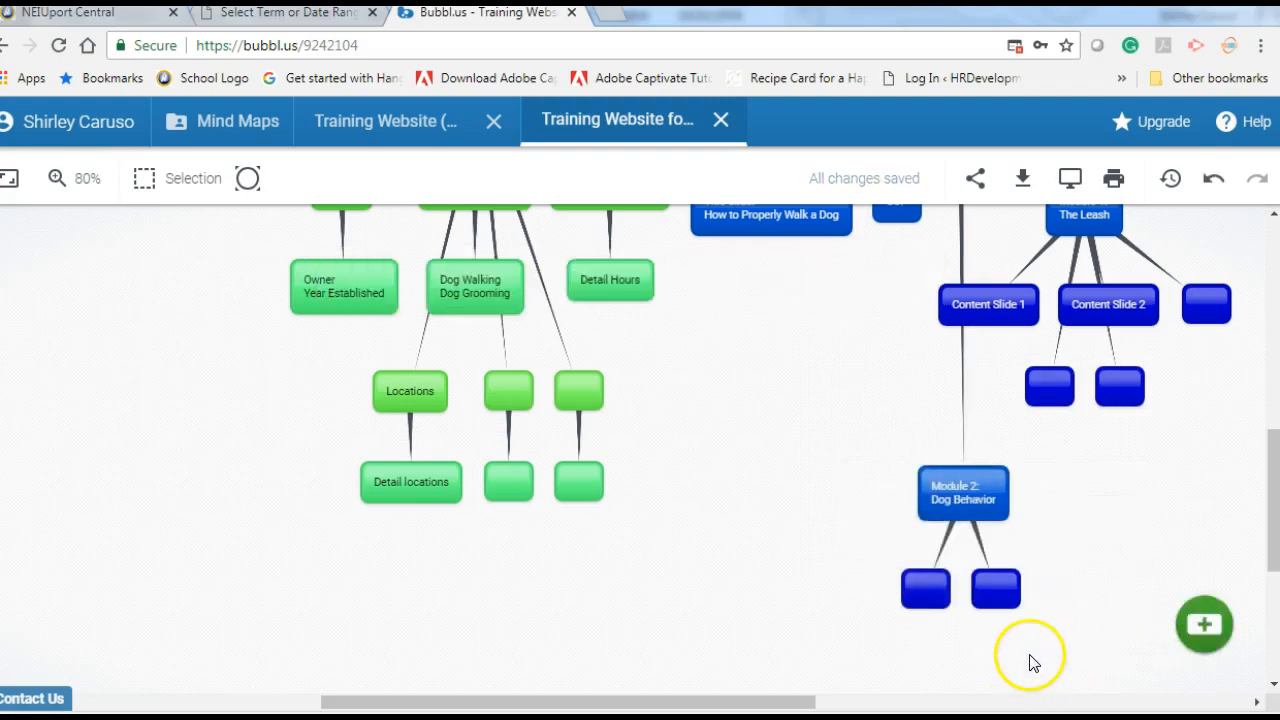
# Add a child bubble labelled "Assessment: Quiz (MC)" beneath the Interactive Training Tutorial bubble.
pyautogui.scroll(-2, 1031, 655)
pyautogui.scroll(2, 1031, 655)
pyautogui.scroll(-3, 1031, 655)
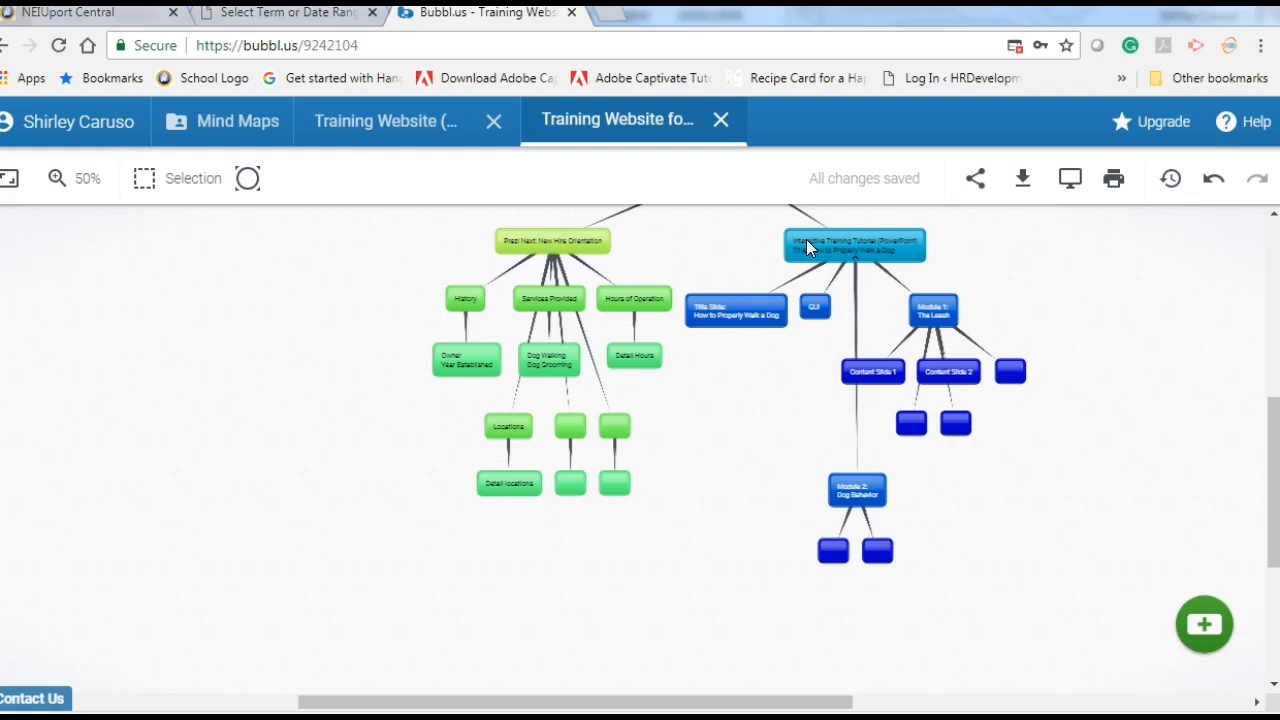
pyautogui.click(808, 248)
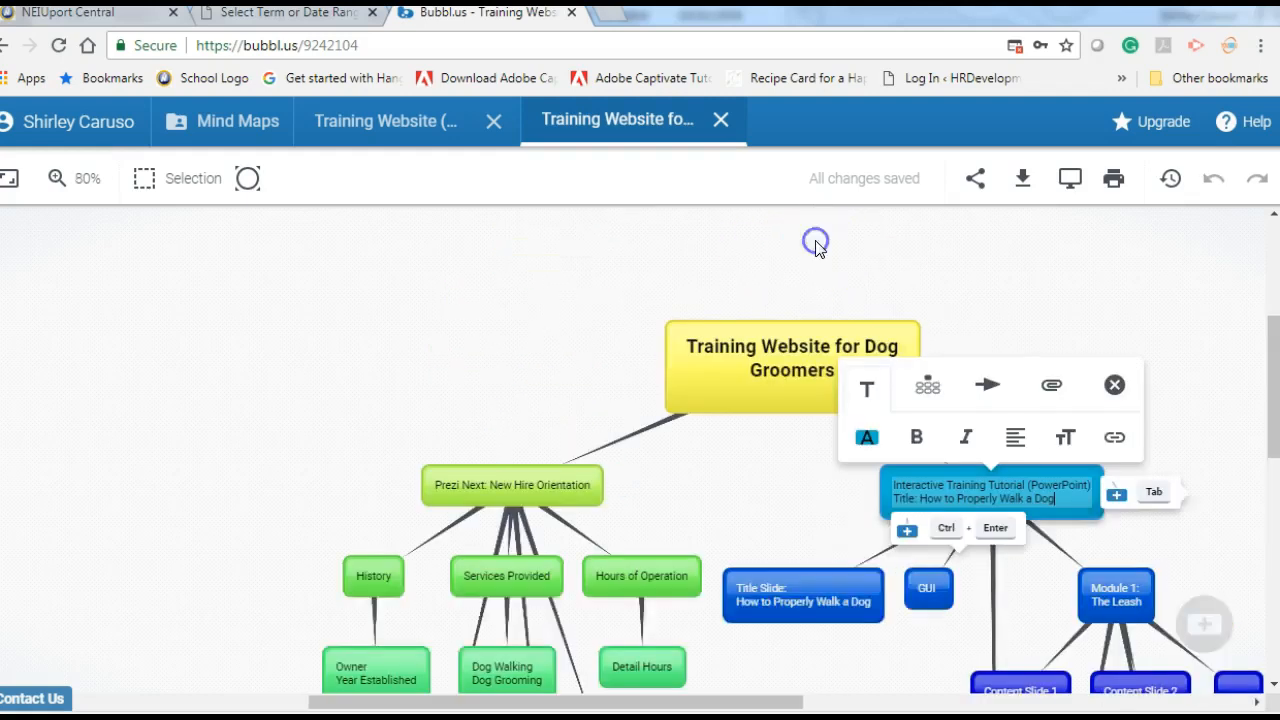
pyautogui.click(897, 475)
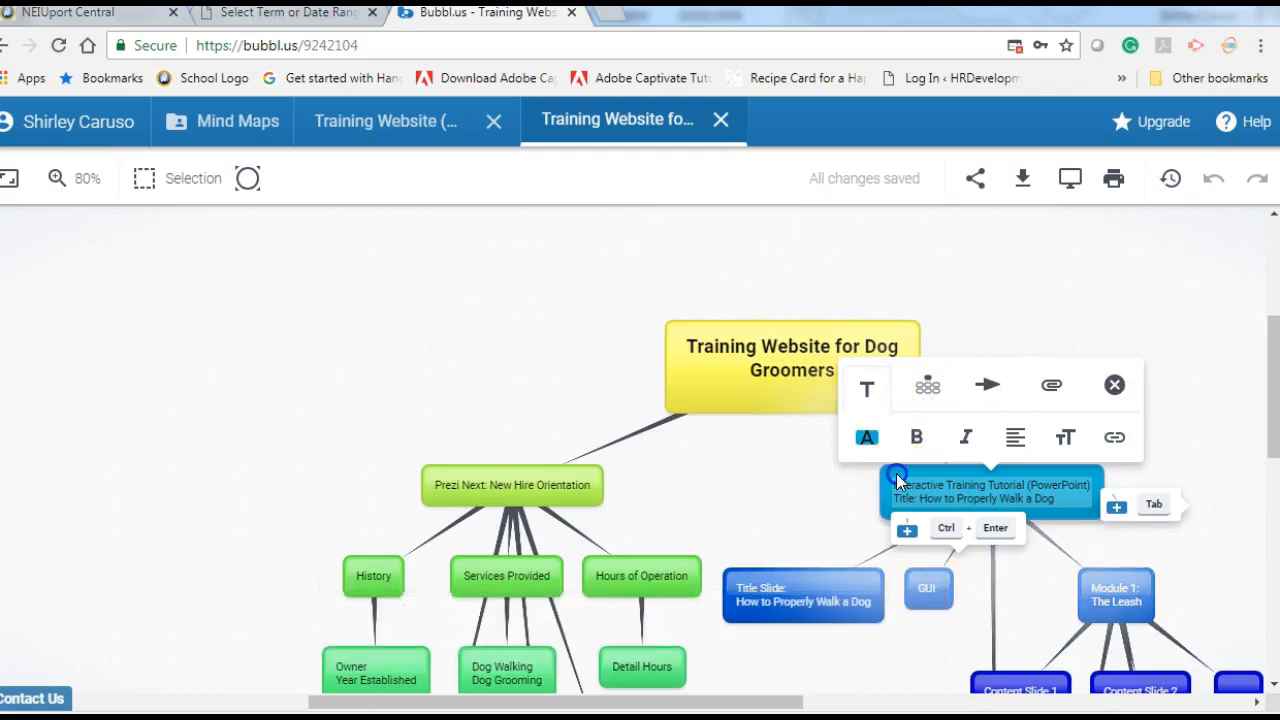
pyautogui.click(907, 534)
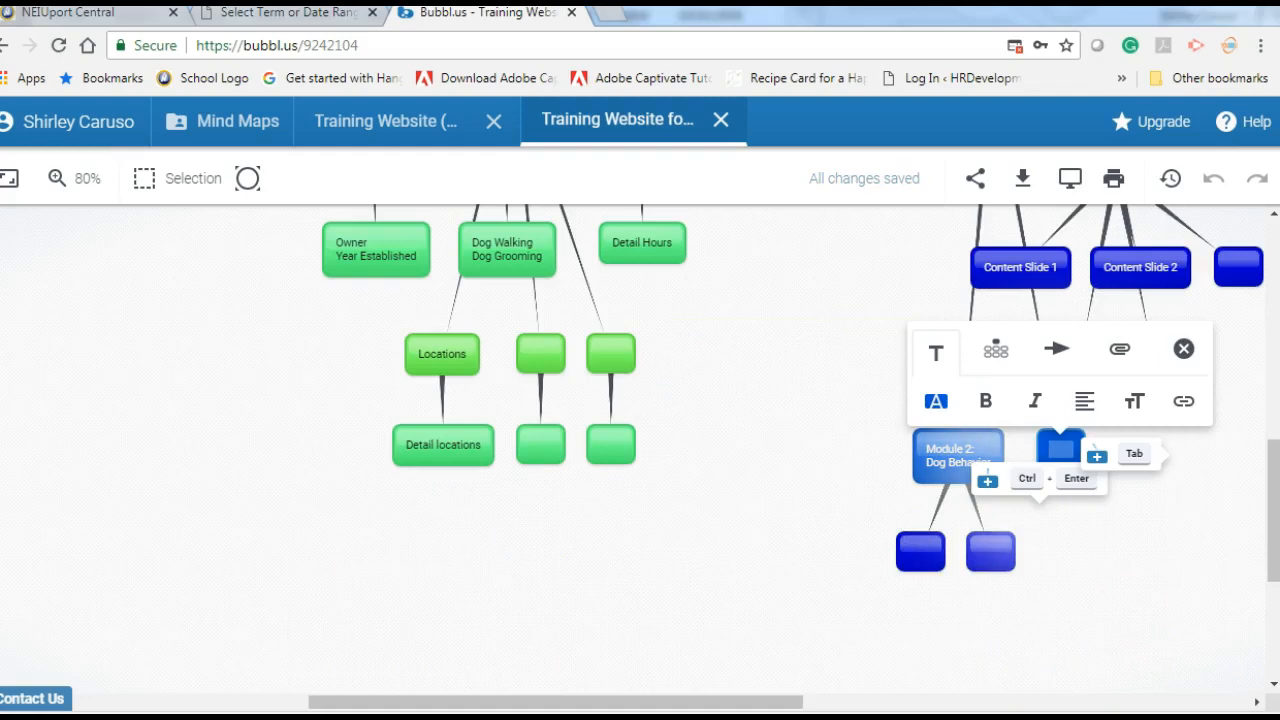
pyautogui.write('Assess')
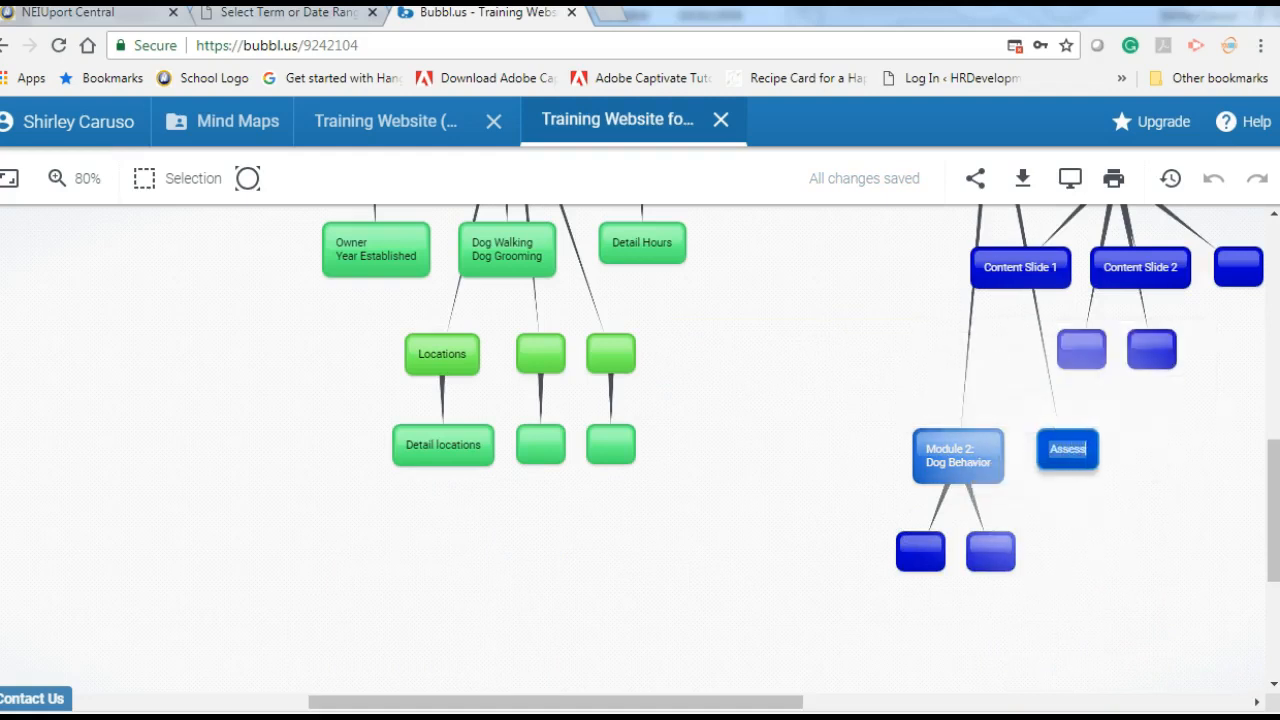
pyautogui.write('ment: Qui')
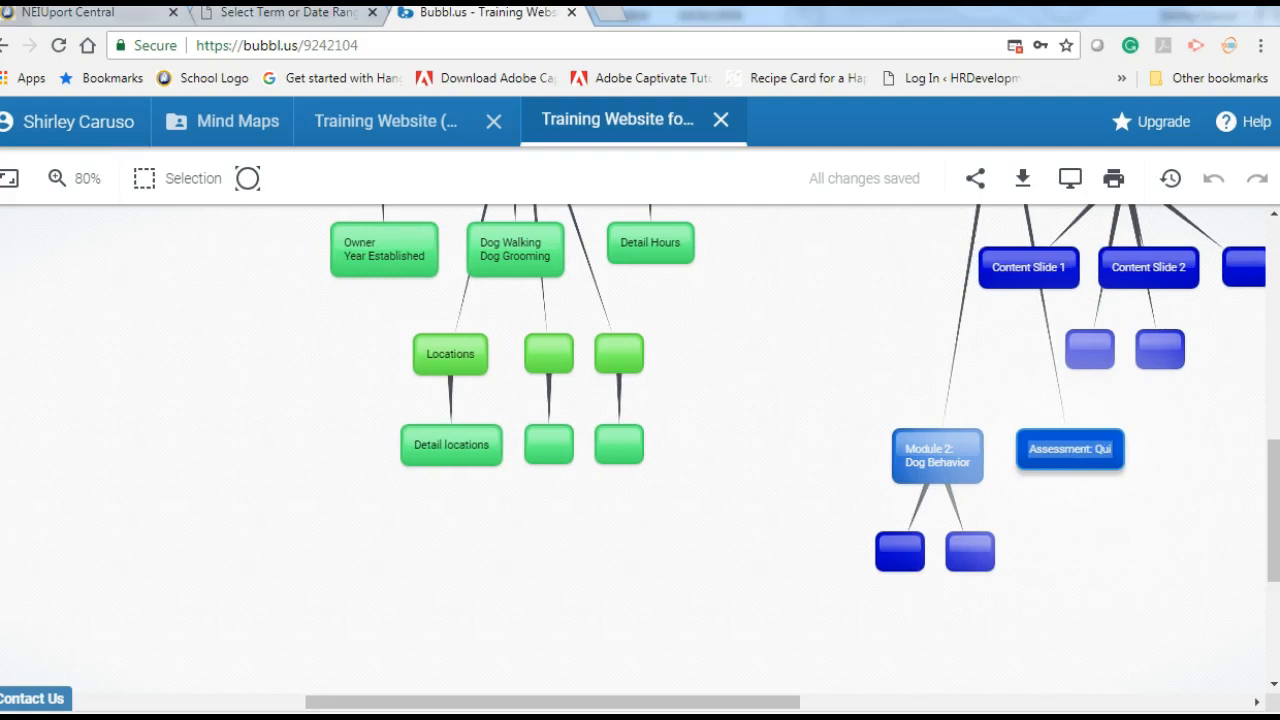
pyautogui.write('z')
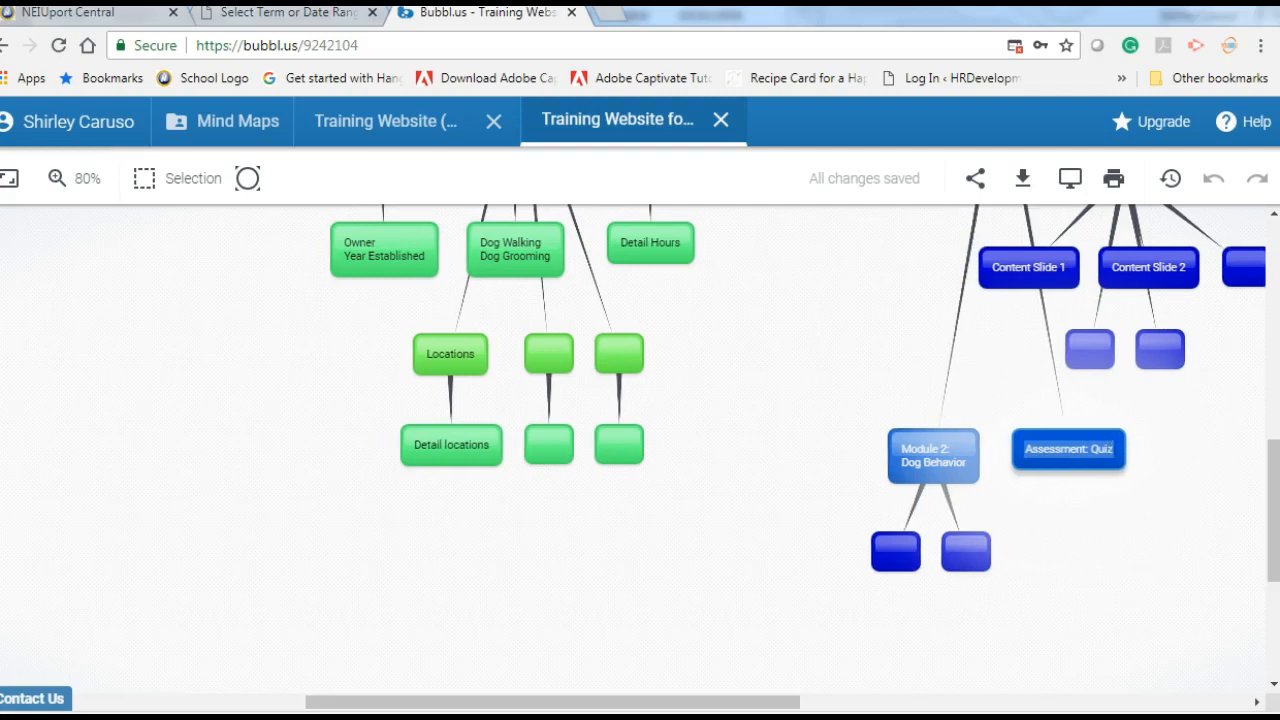
pyautogui.write(' (MC)')
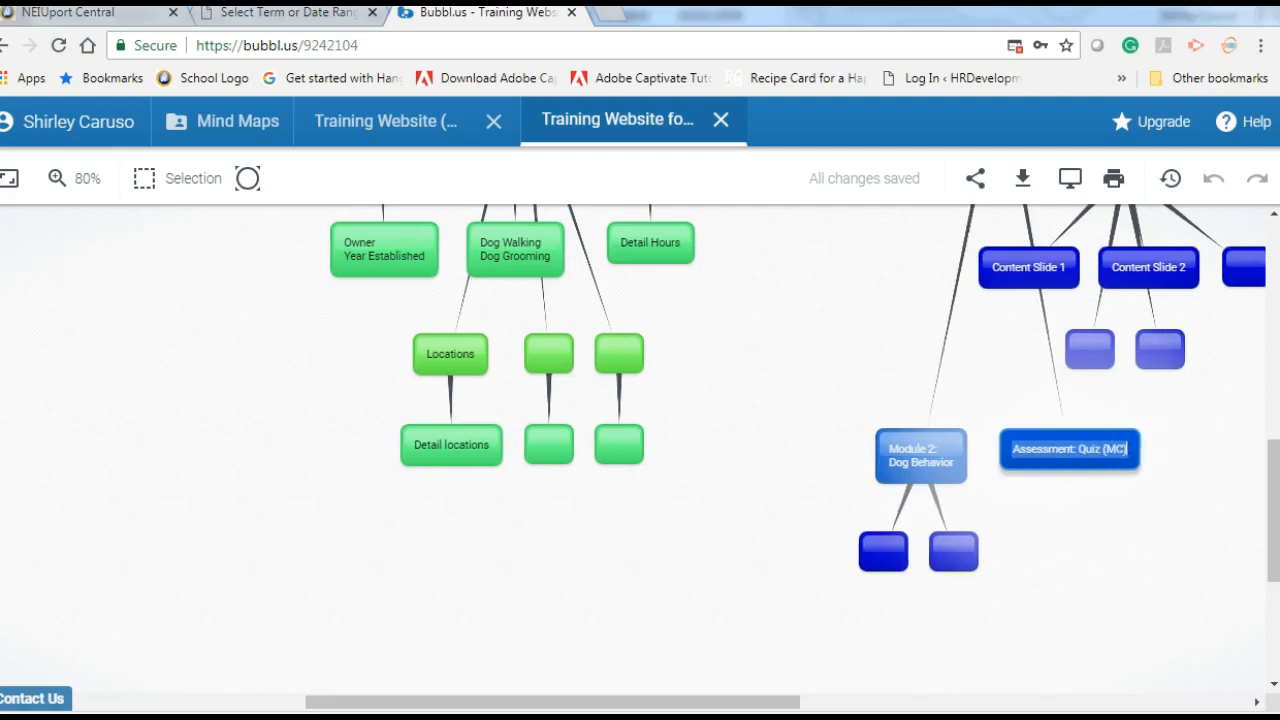
pyautogui.click(1124, 534)
# Add two child bubbles beneath the "Assessment: Quiz (MC)" bubble, labelling each one "Q2".
pyautogui.click(1017, 438)
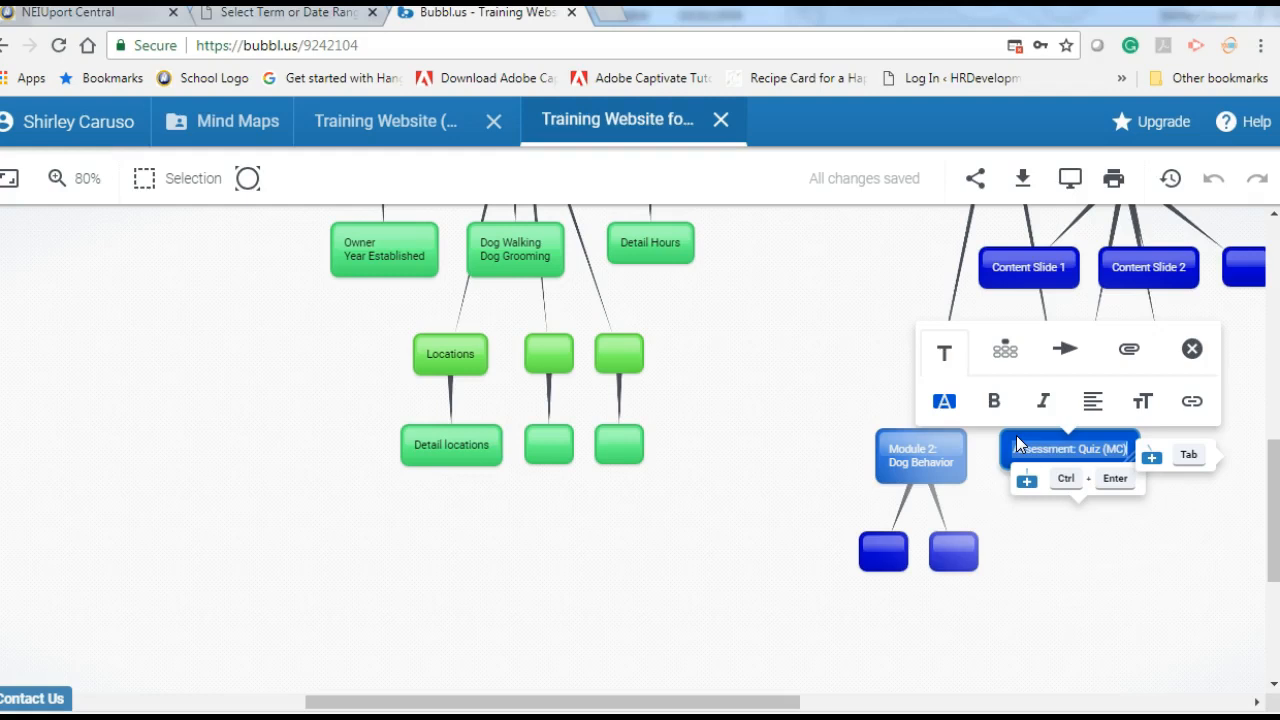
pyautogui.click(1027, 481)
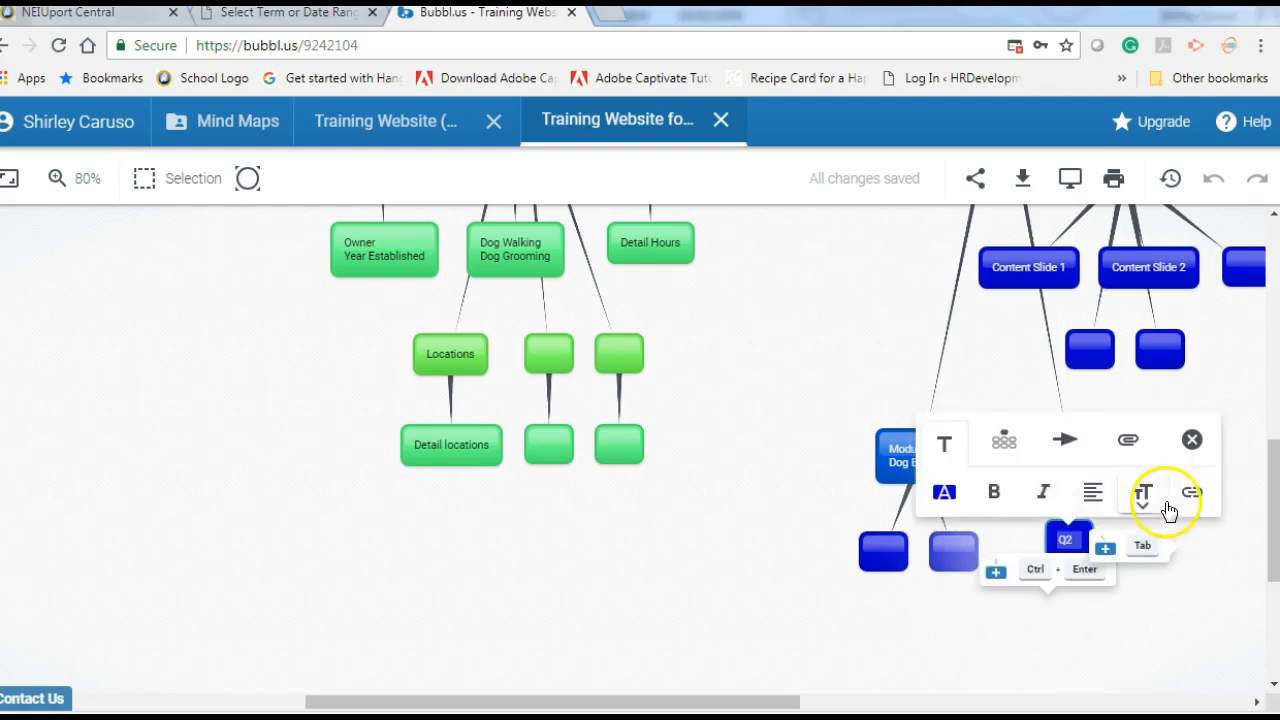
pyautogui.click(1120, 514)
pyautogui.click(1080, 447)
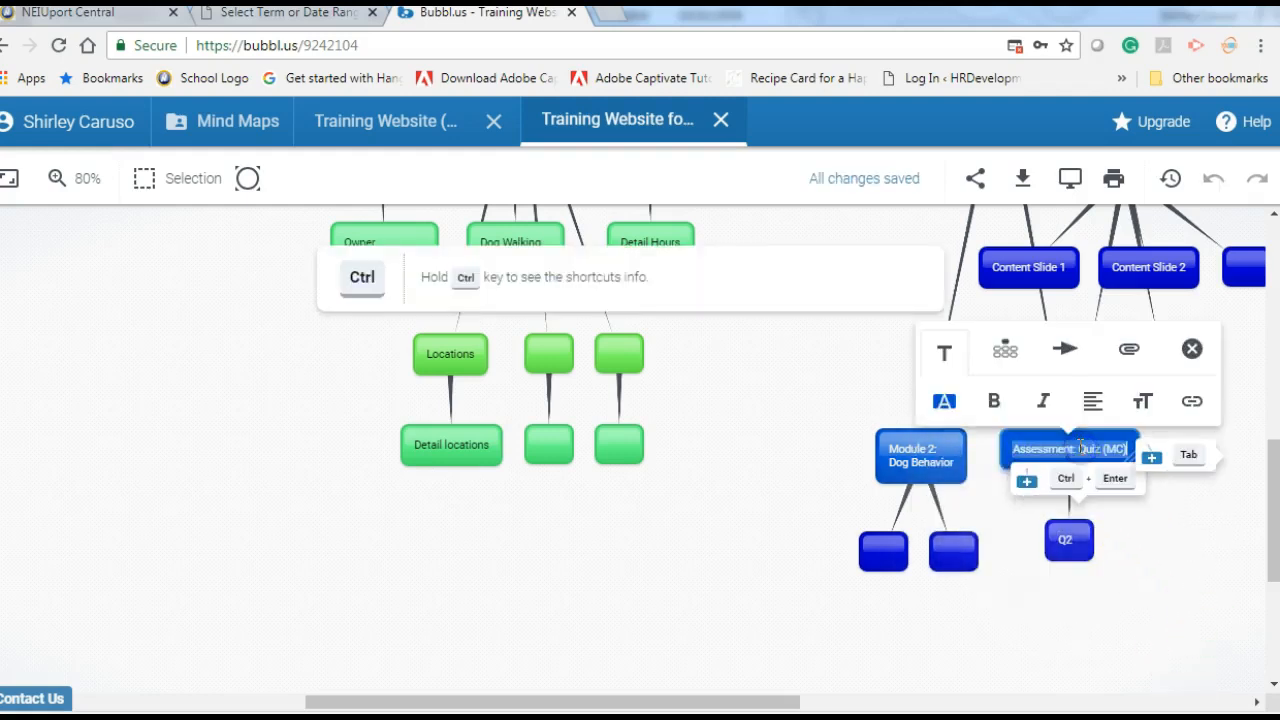
pyautogui.click(1027, 482)
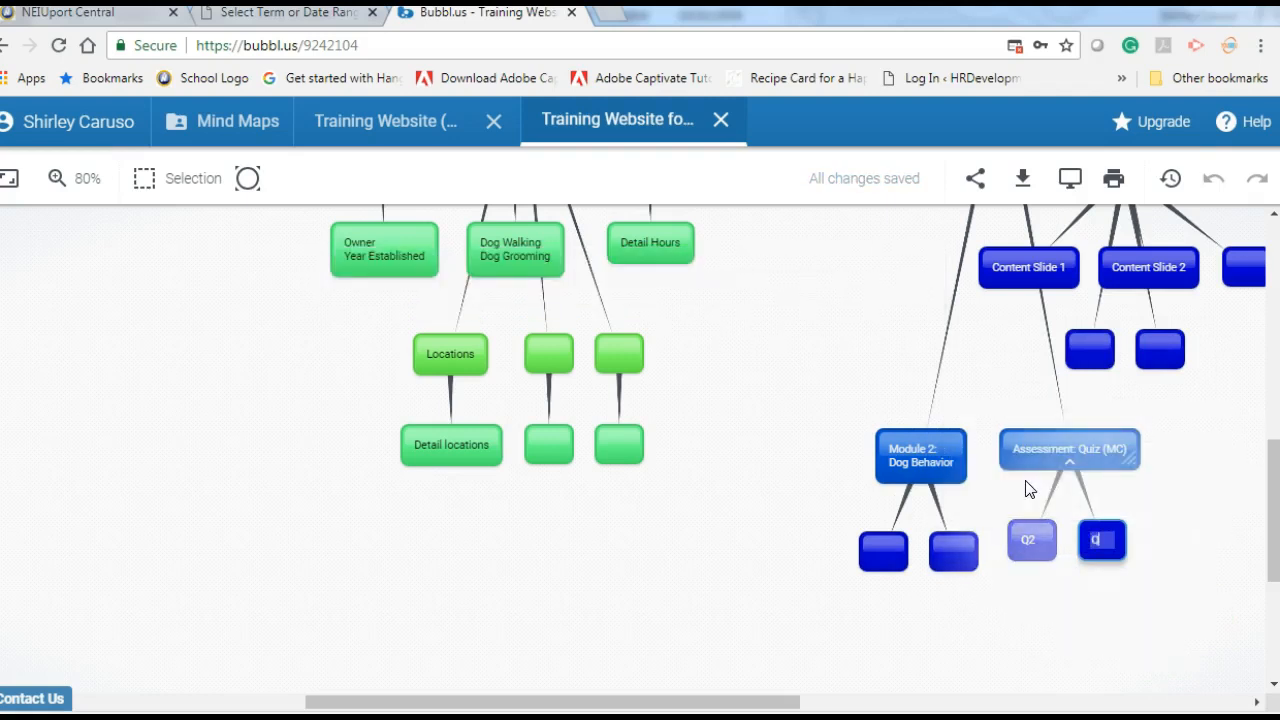
pyautogui.click(1102, 533)
# Add a third question bubble beside the two existing ones under the quiz assessment and label it "Q3".
pyautogui.click(1190, 540)
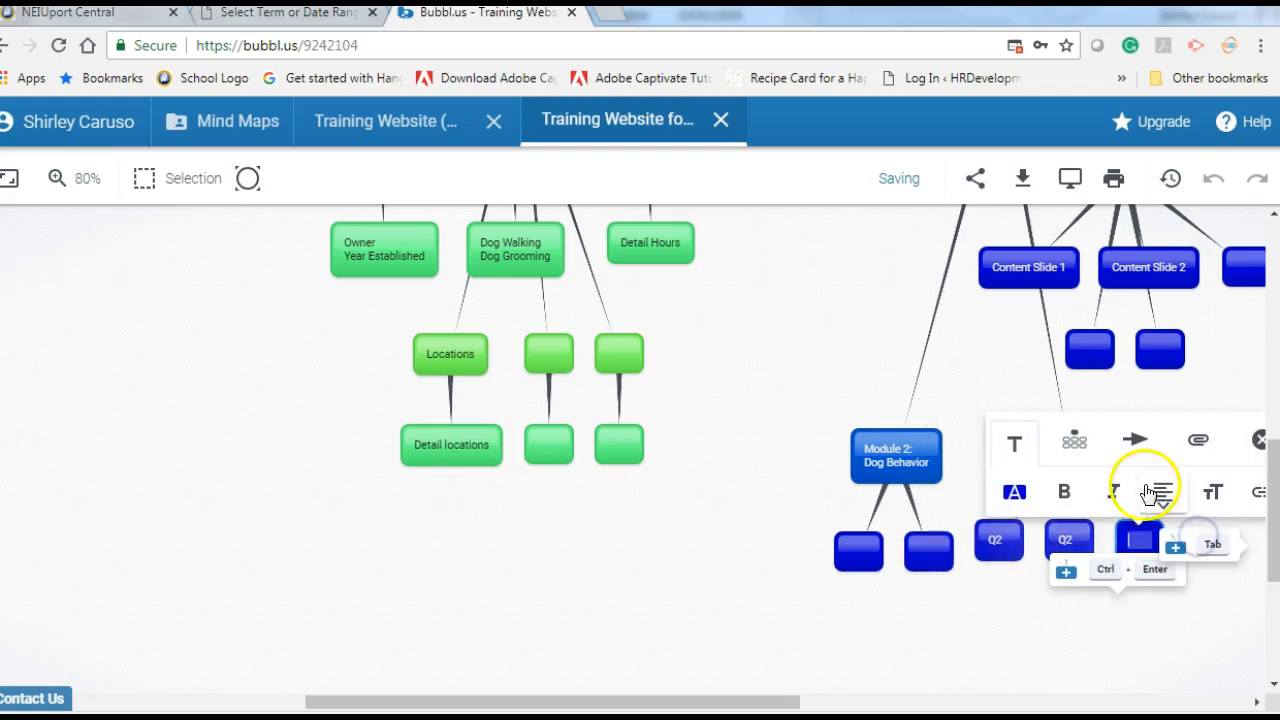
pyautogui.click(1138, 539)
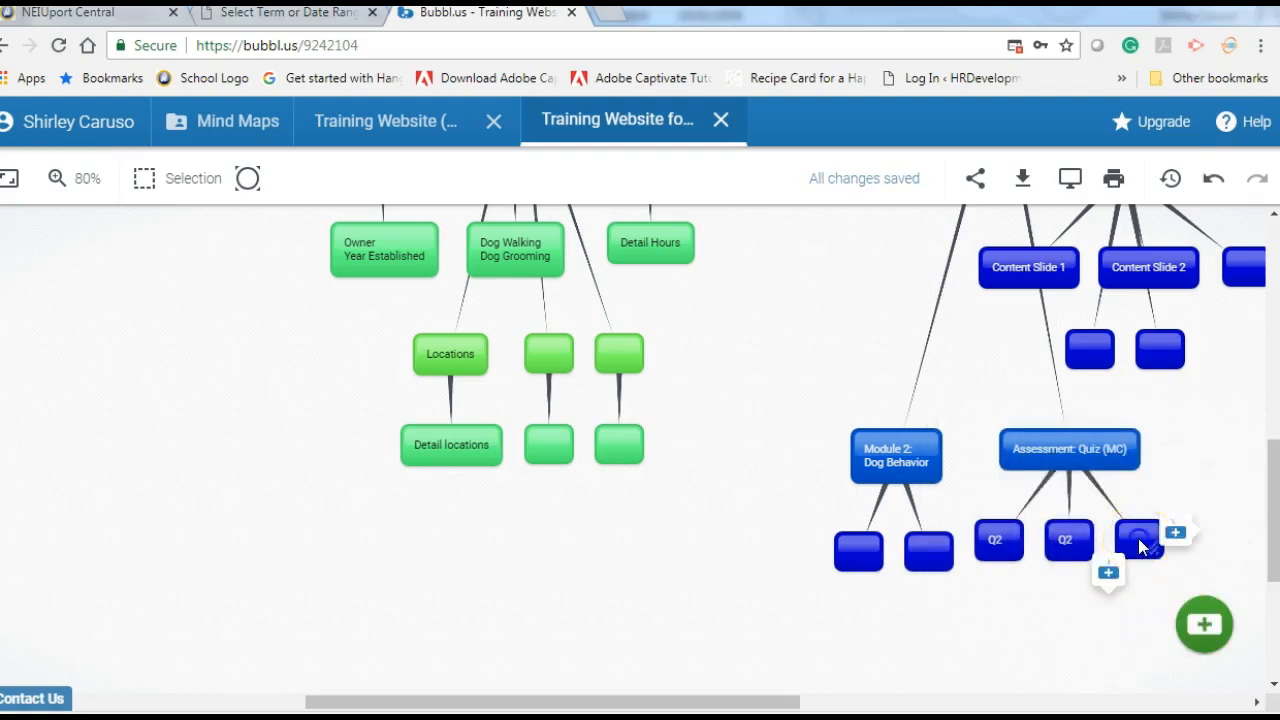
pyautogui.write('Q3')
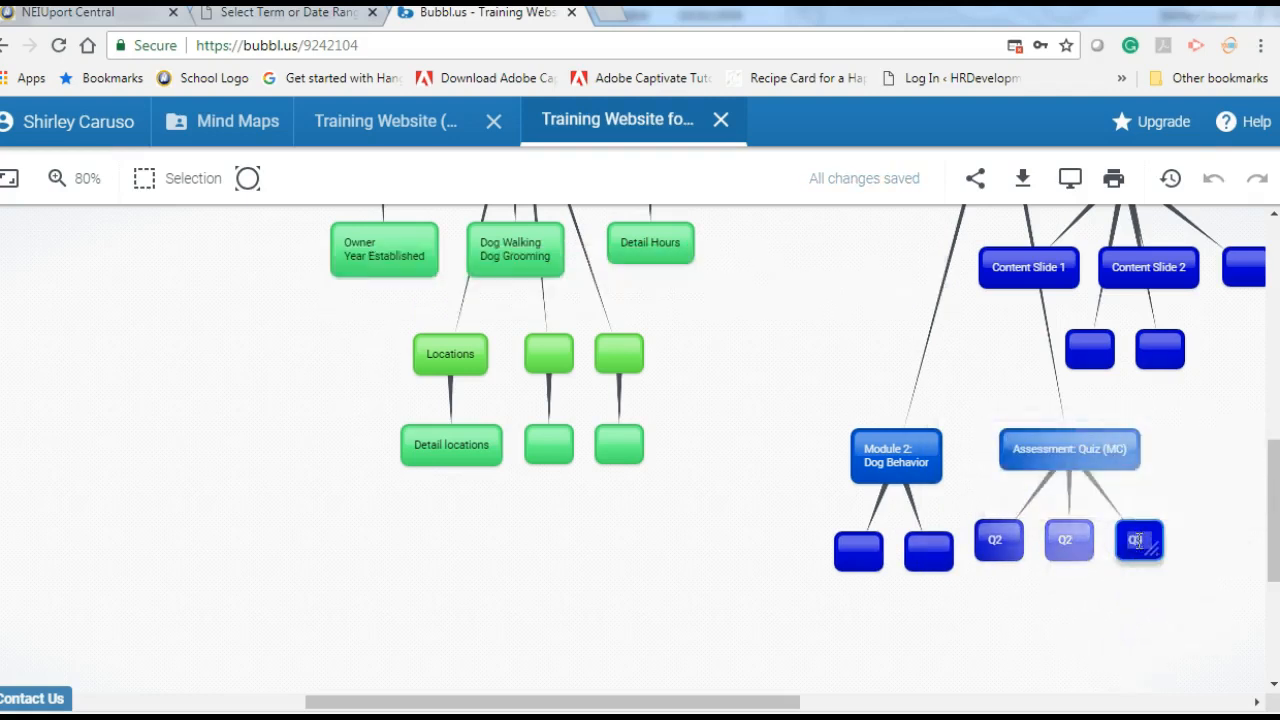
pyautogui.click(1126, 637)
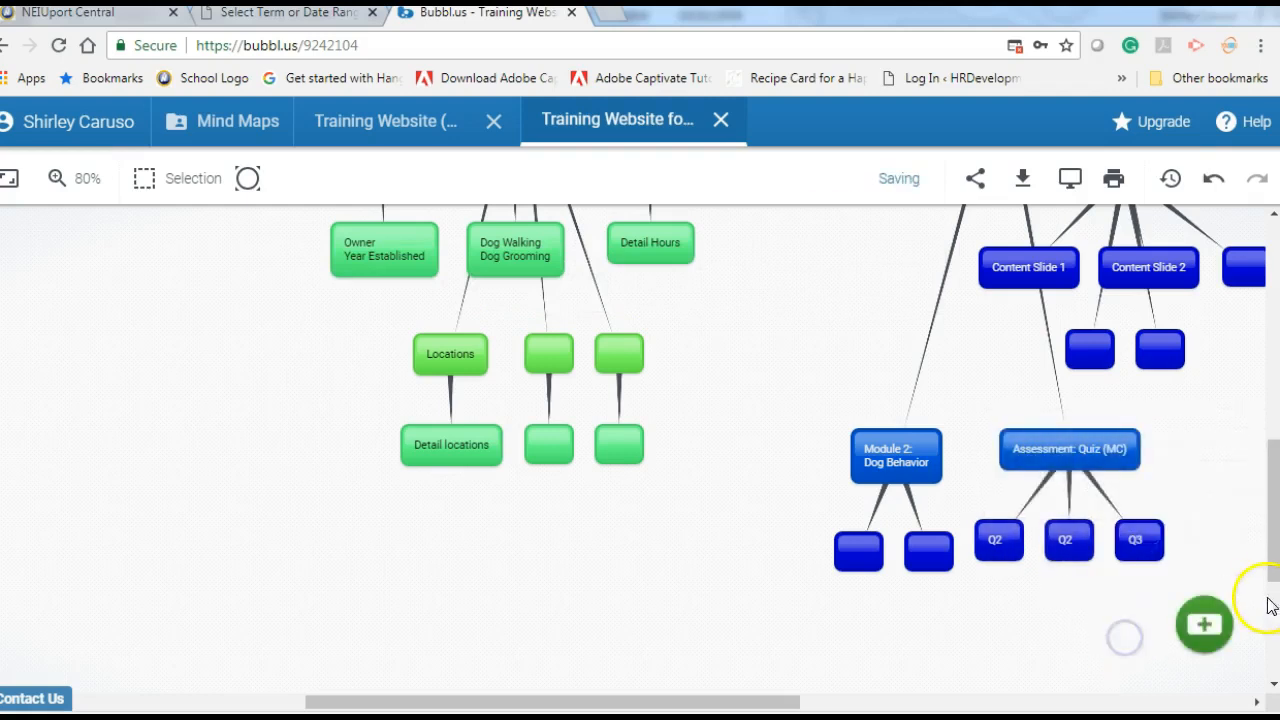
# Add a new child bubble beneath the main "Training Website for Dog Groomers" bubble and color it dark blue.
pyautogui.moveTo(1277, 566); pyautogui.dragTo(1273, 437)
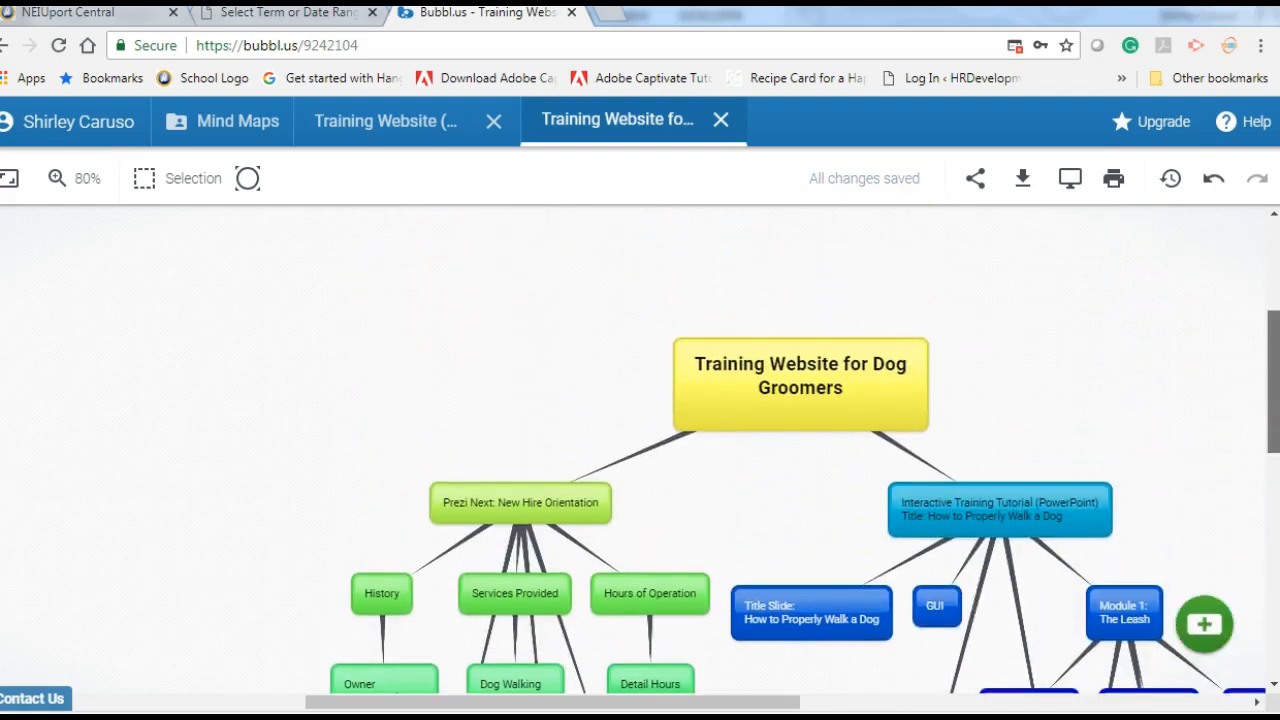
pyautogui.click(896, 395)
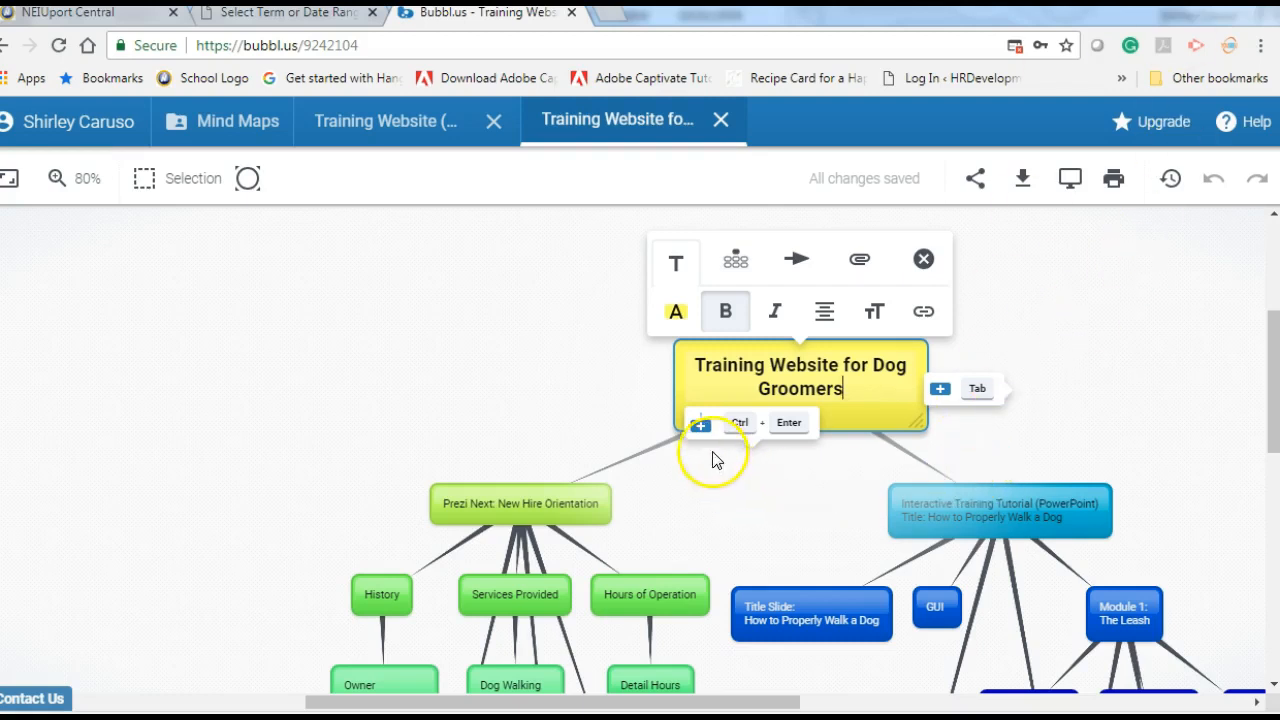
pyautogui.click(700, 424)
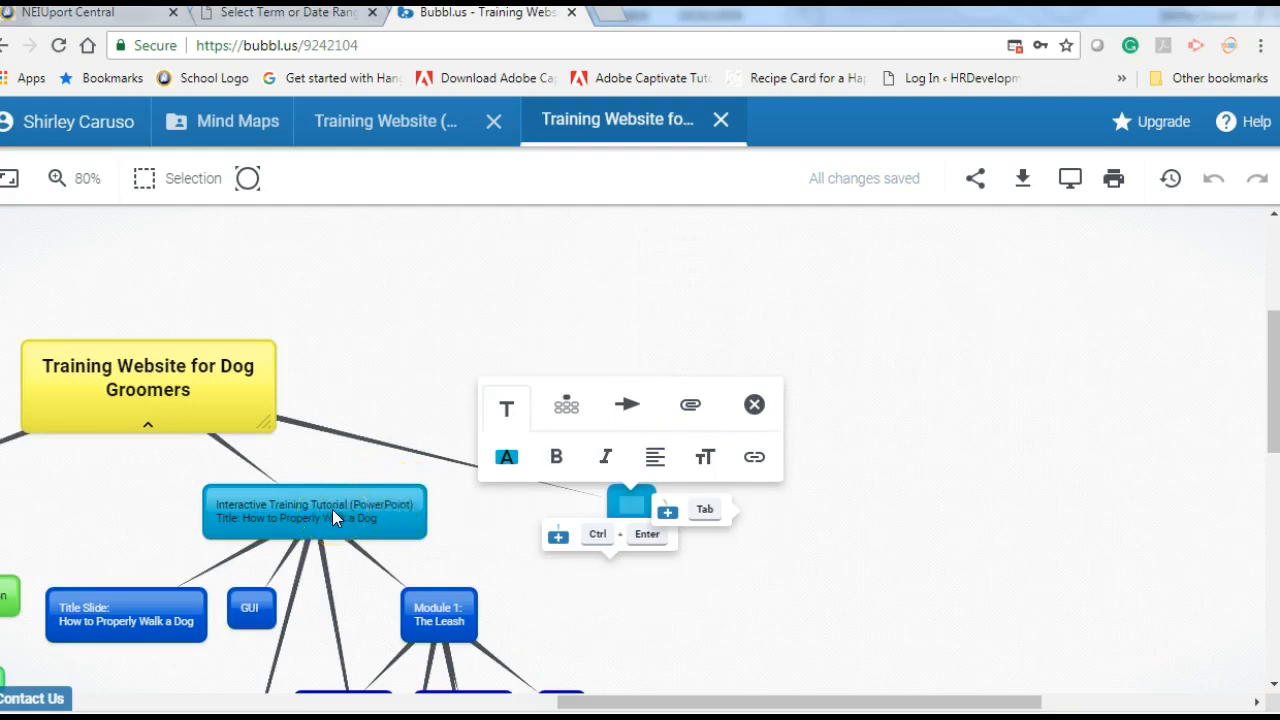
pyautogui.click(506, 470)
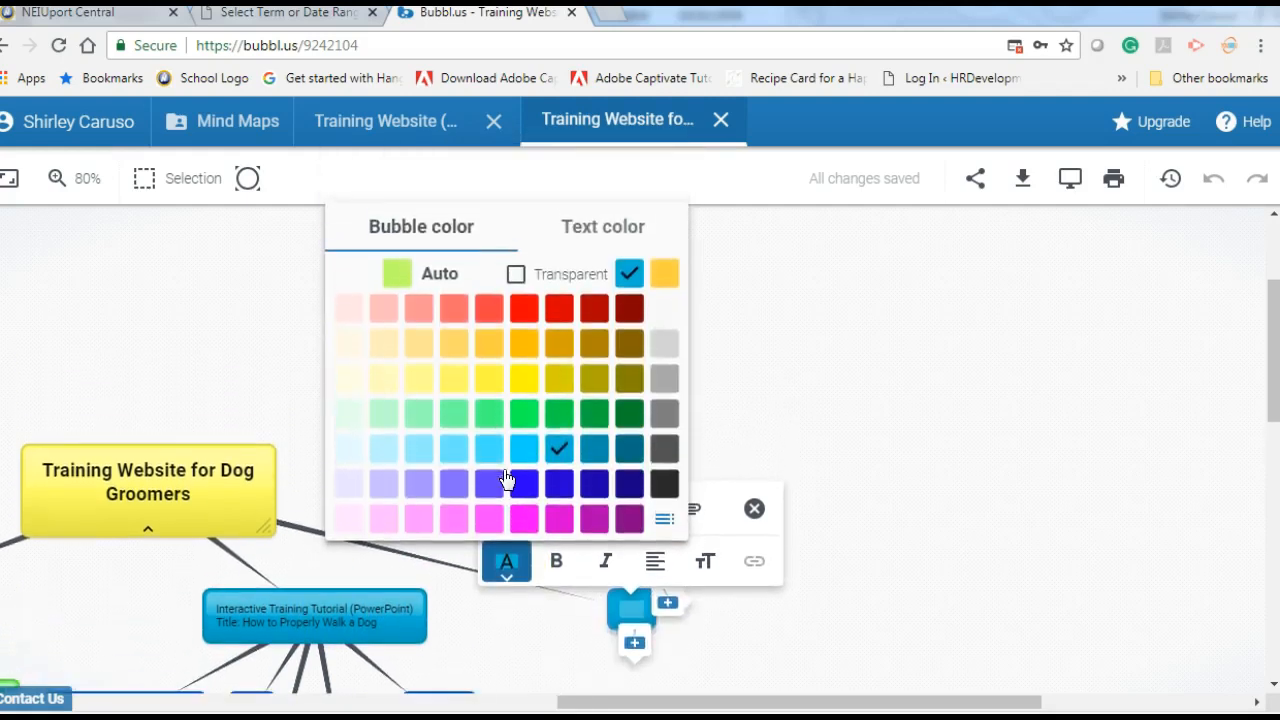
pyautogui.click(557, 486)
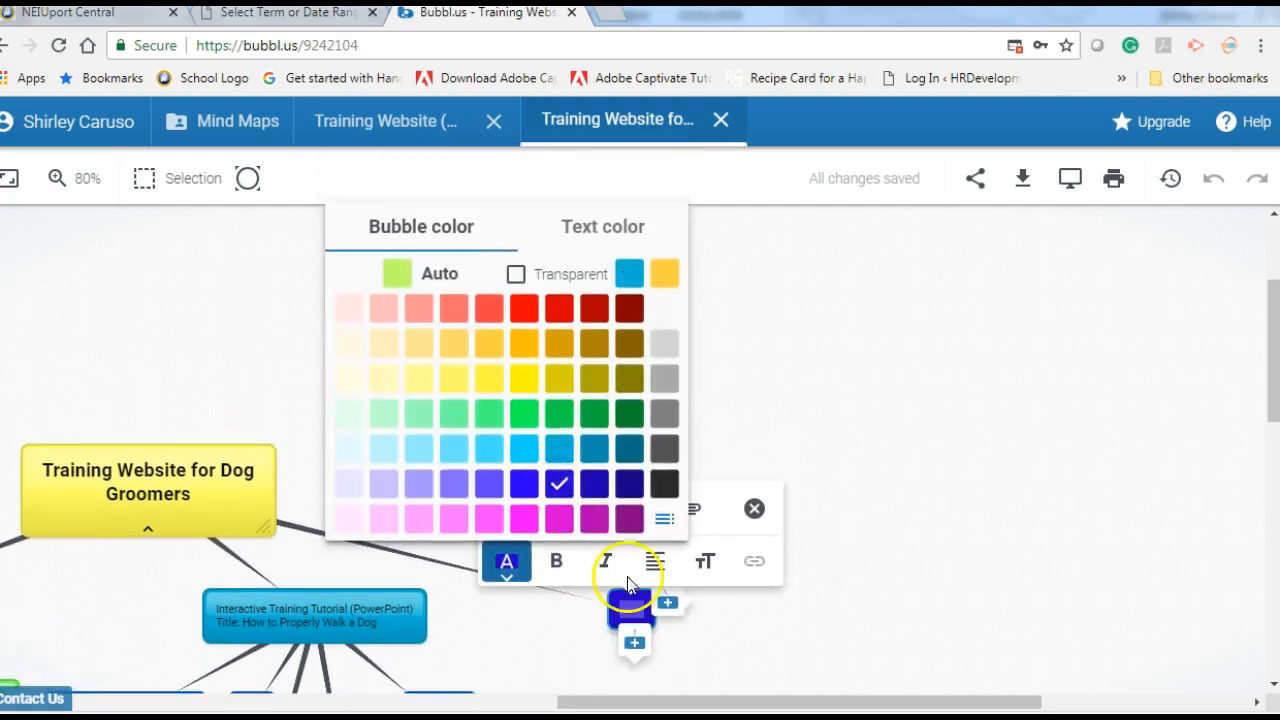
# Label the new dark blue bubble "Knovio: Food and Water".
pyautogui.click(634, 610)
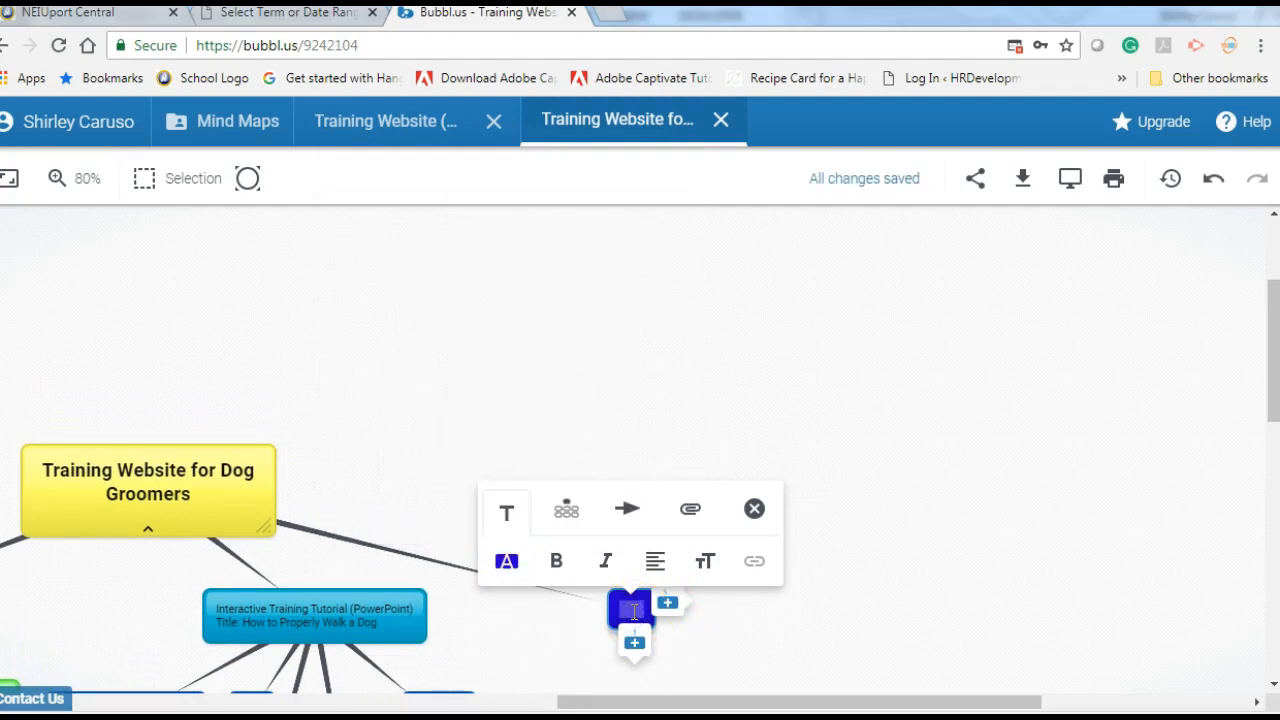
pyautogui.write('K')
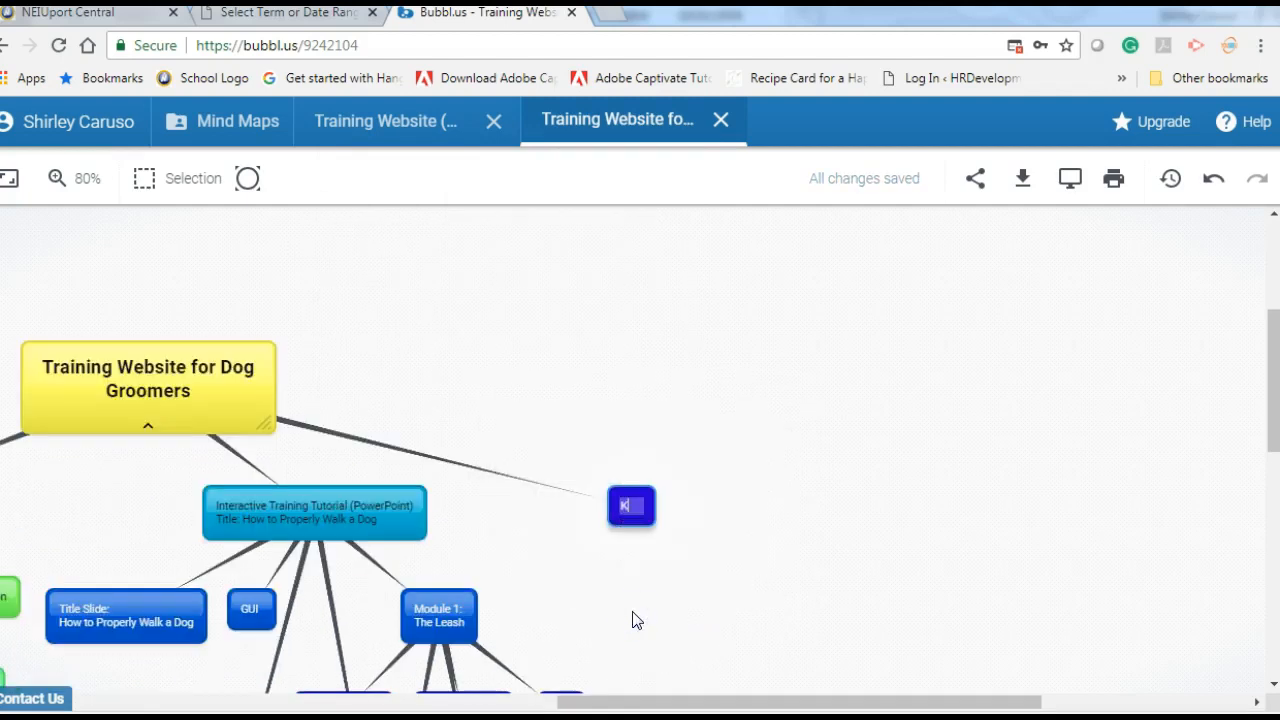
pyautogui.write('nowle')
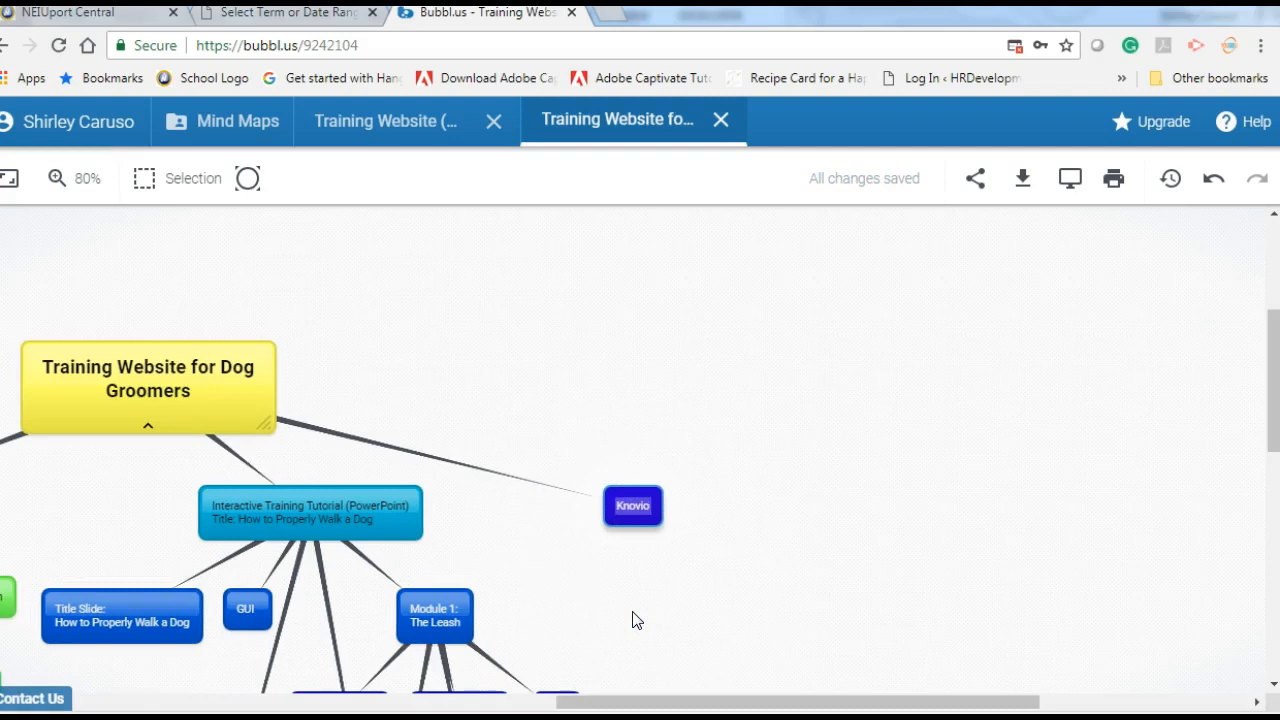
pyautogui.write(':')
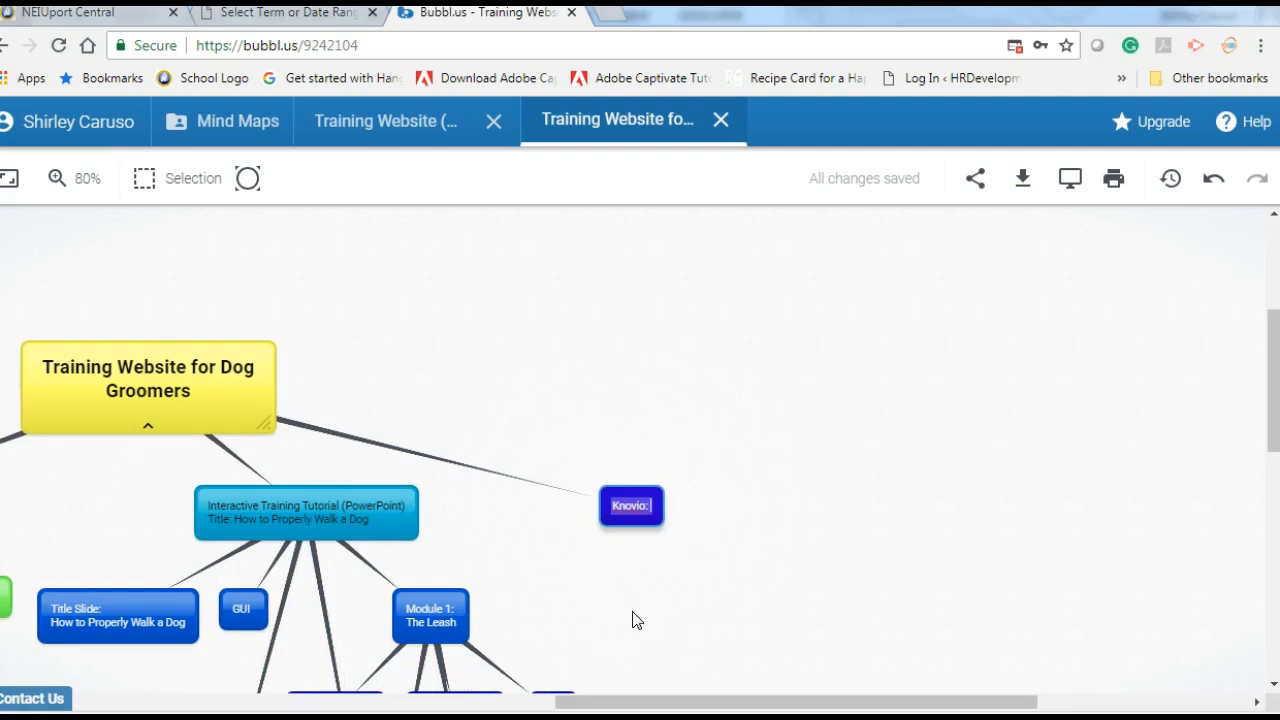
pyautogui.write('Food and Water')
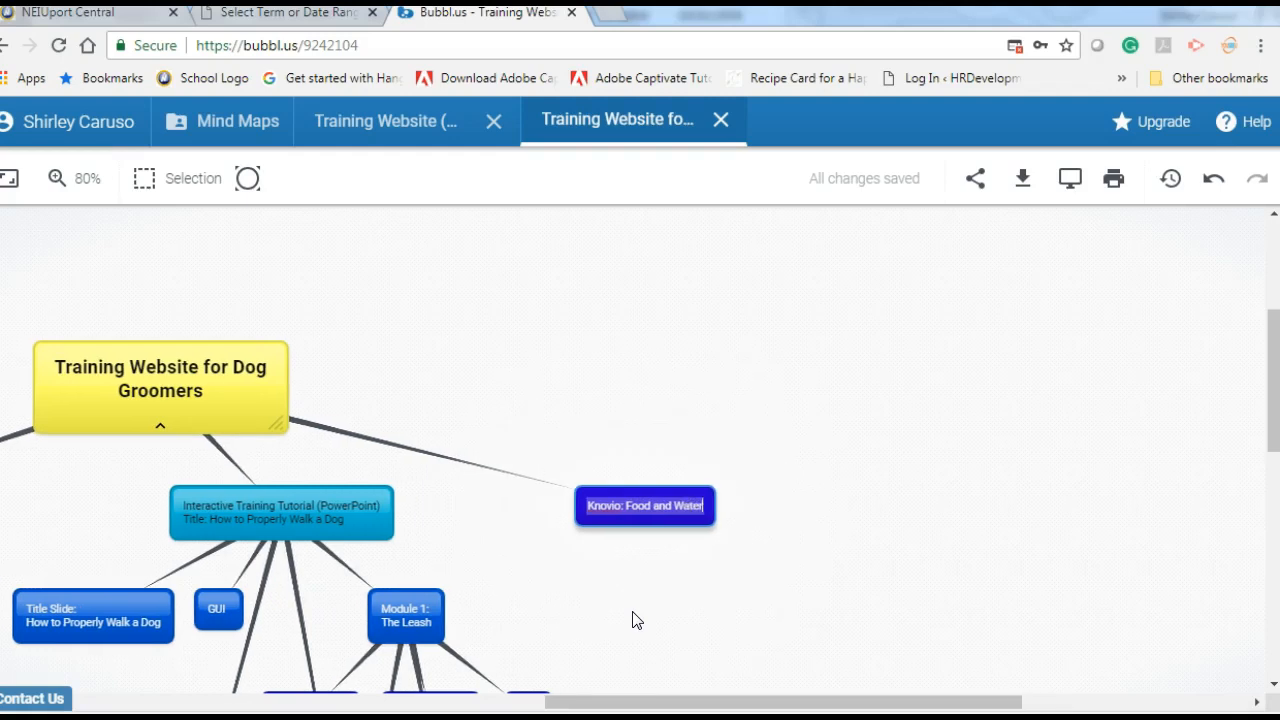
# Add a child bubble labelled "Title Slide" beneath the "Knovio: Food and Water" bubble.
pyautogui.click(666, 506)
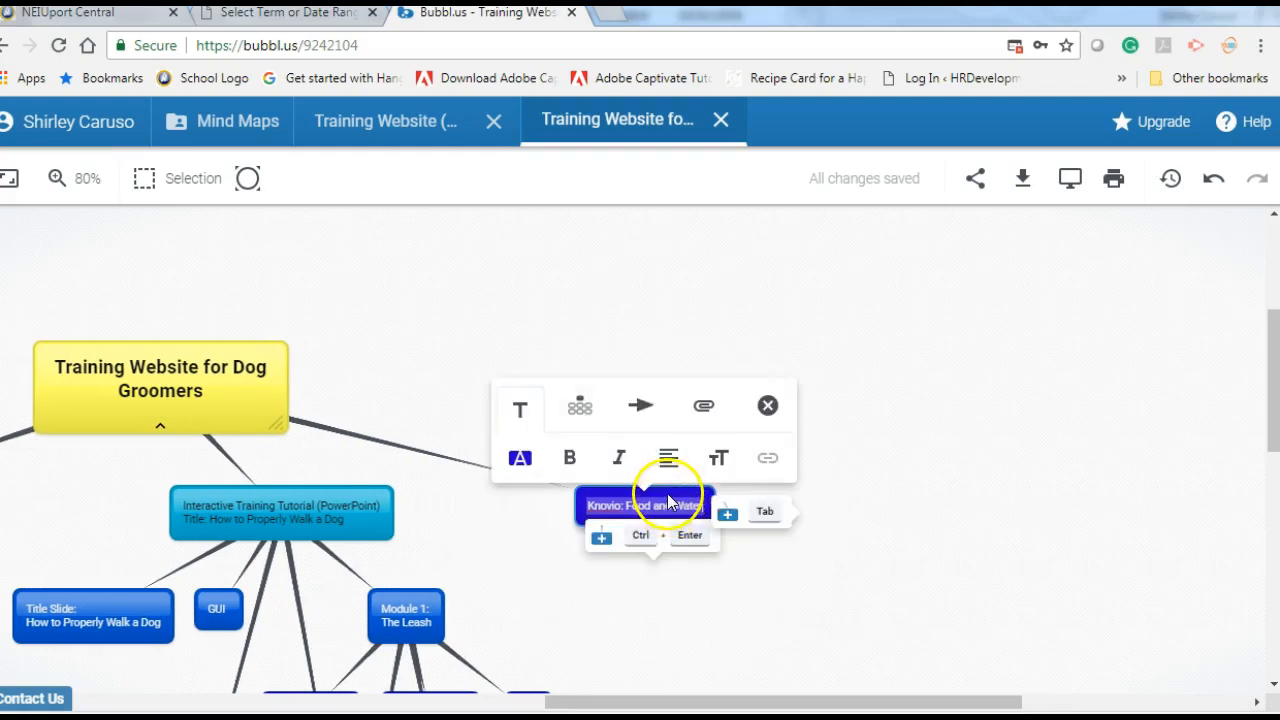
pyautogui.click(601, 543)
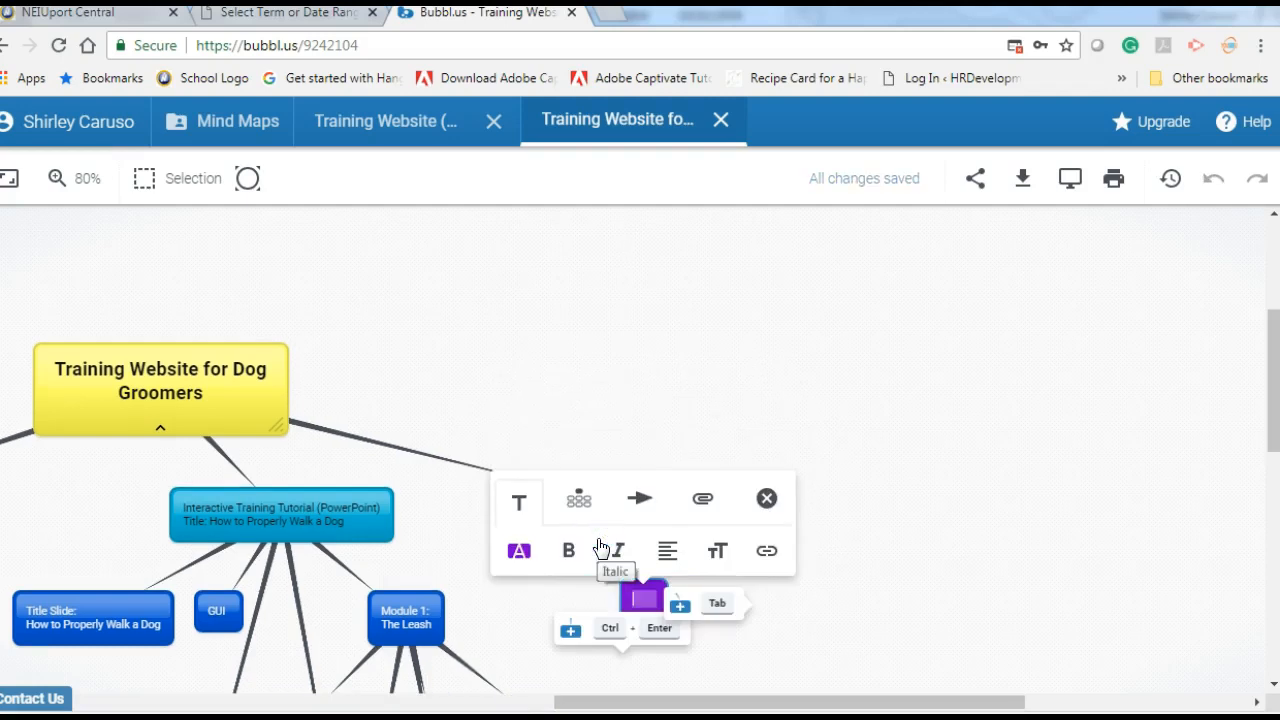
pyautogui.write('Title Slide')
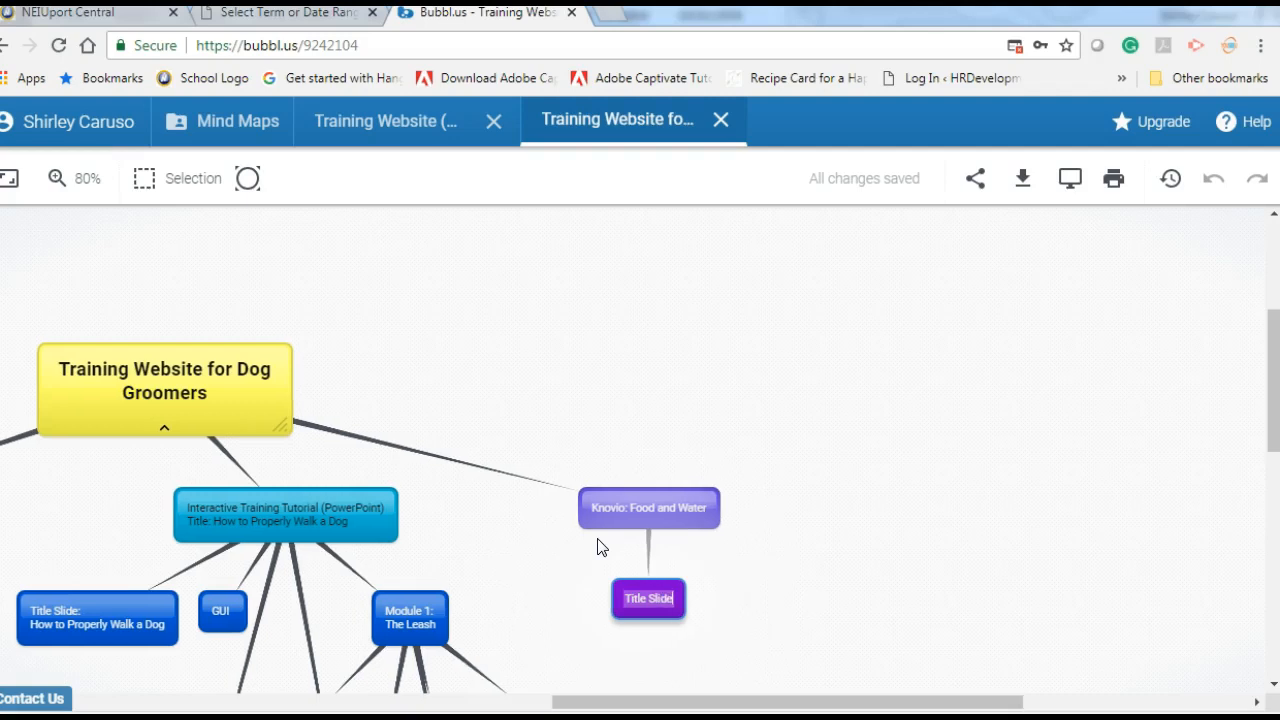
# Add a child bubble labelled "Content Slide 1" beneath the "Title Slide" bubble of the Knovio branch.
pyautogui.click(648, 595)
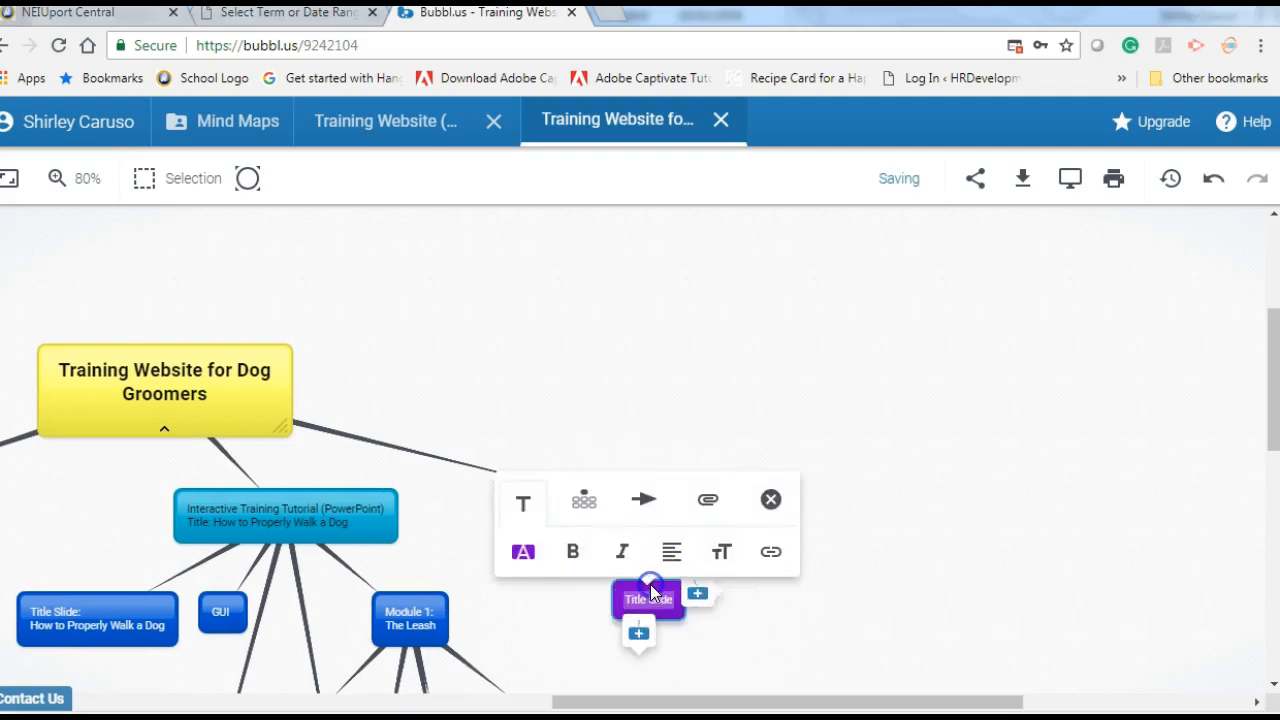
pyautogui.click(638, 634)
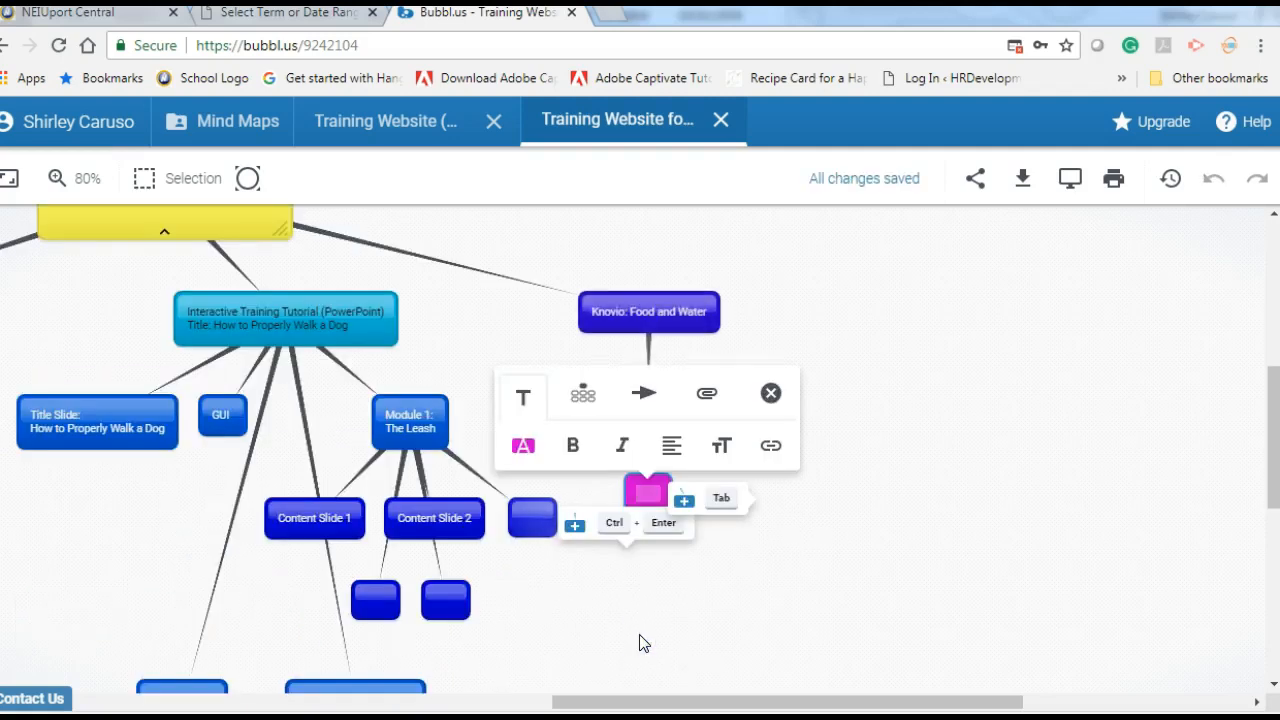
pyautogui.write('Content Slide 1')
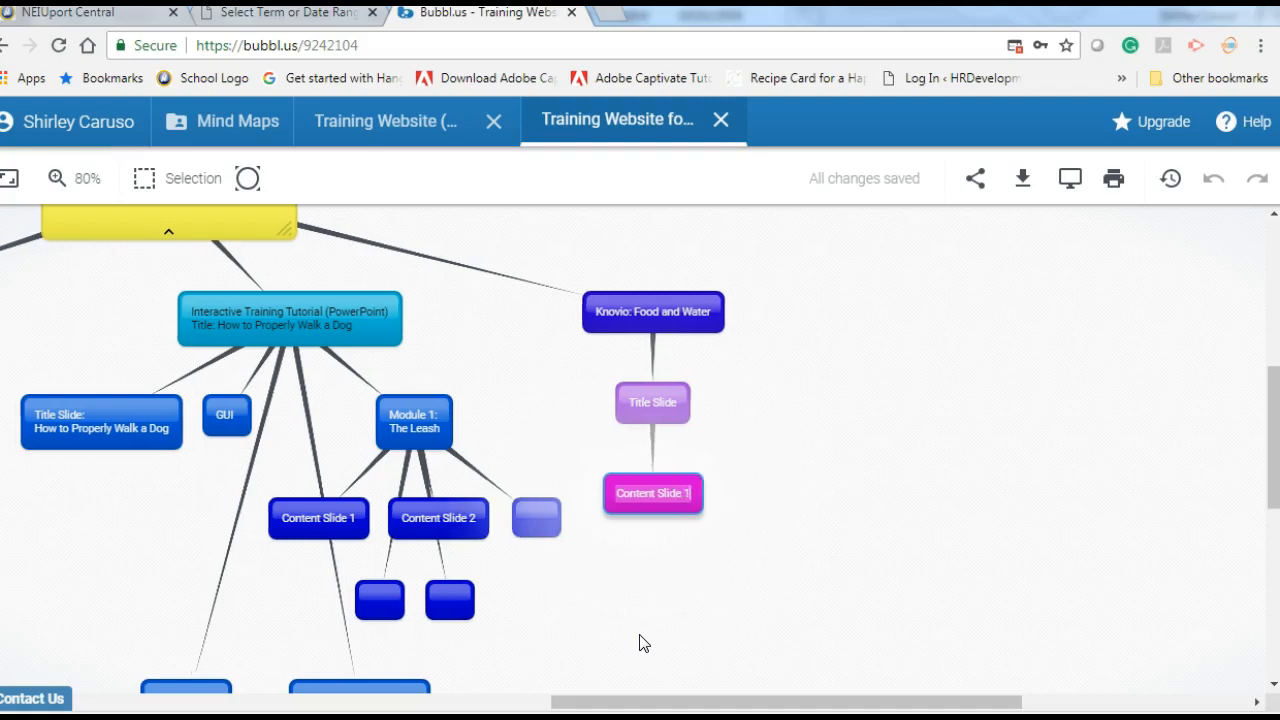
pyautogui.press('Return')
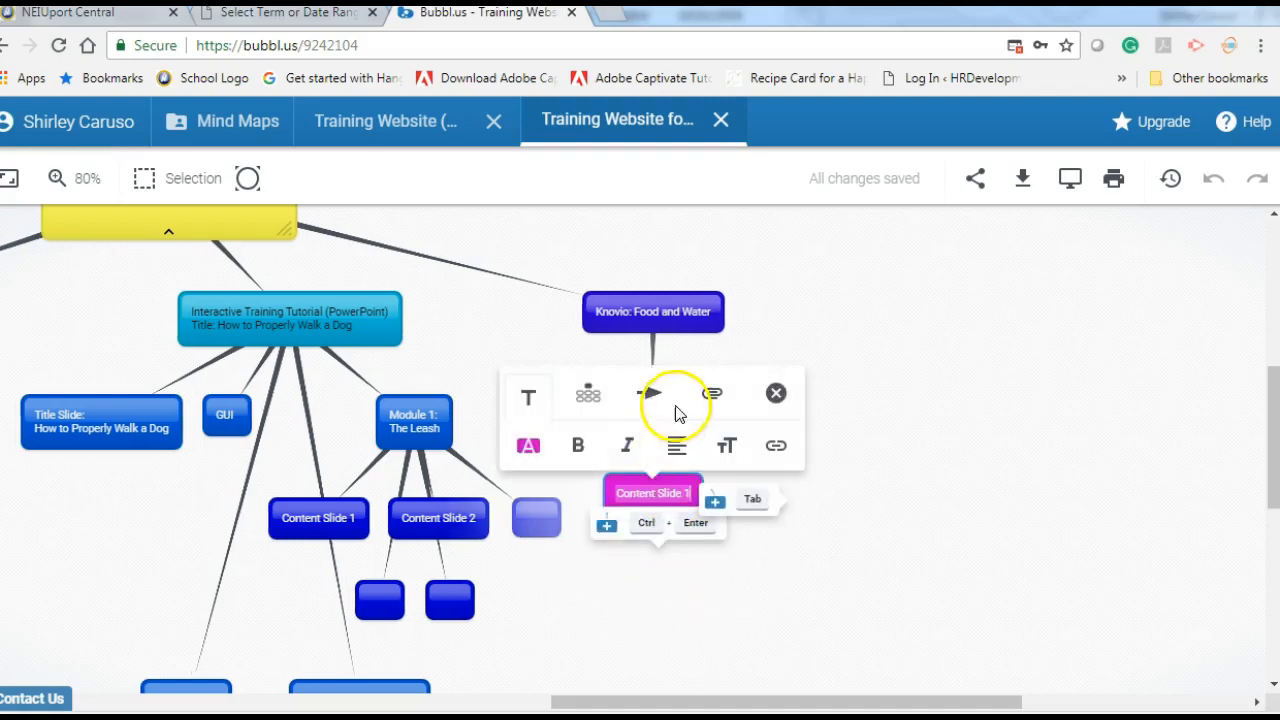
pyautogui.click(976, 404)
# Add a second child bubble beneath the Knovio branch's "Title Slide" and label it "Content Slide 2".
pyautogui.click(667, 402)
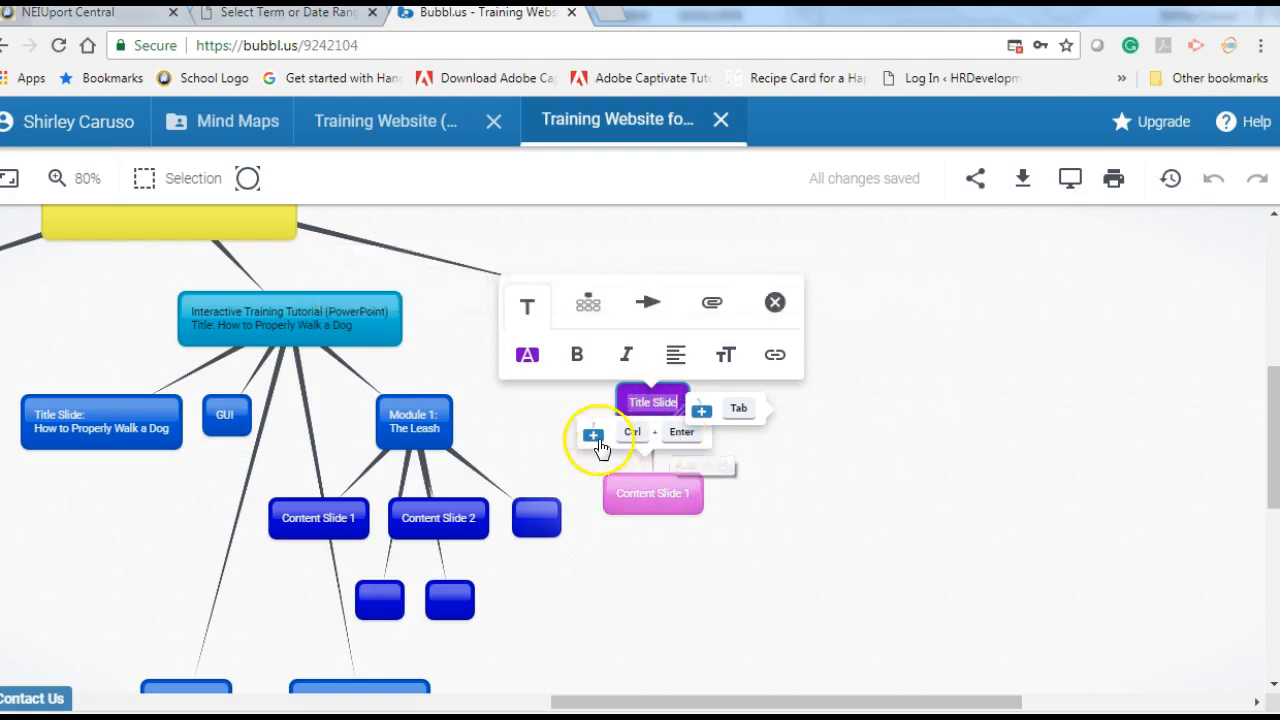
pyautogui.click(594, 436)
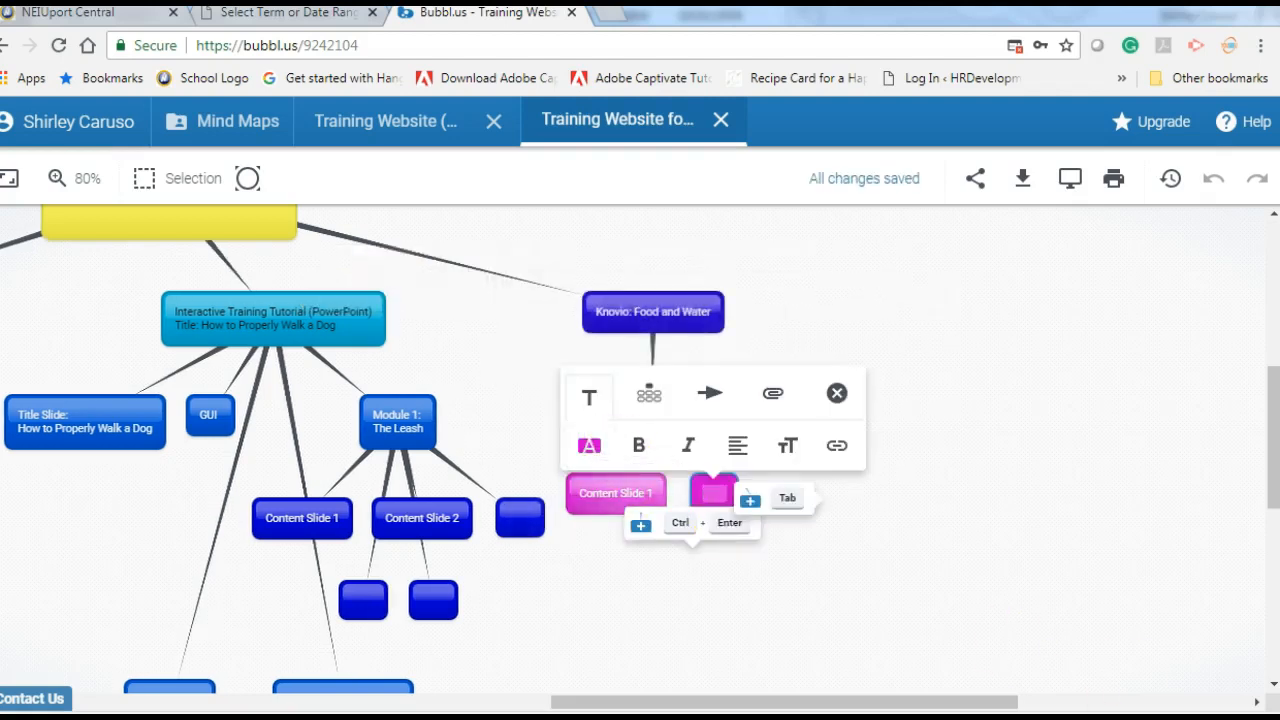
pyautogui.write('Content')
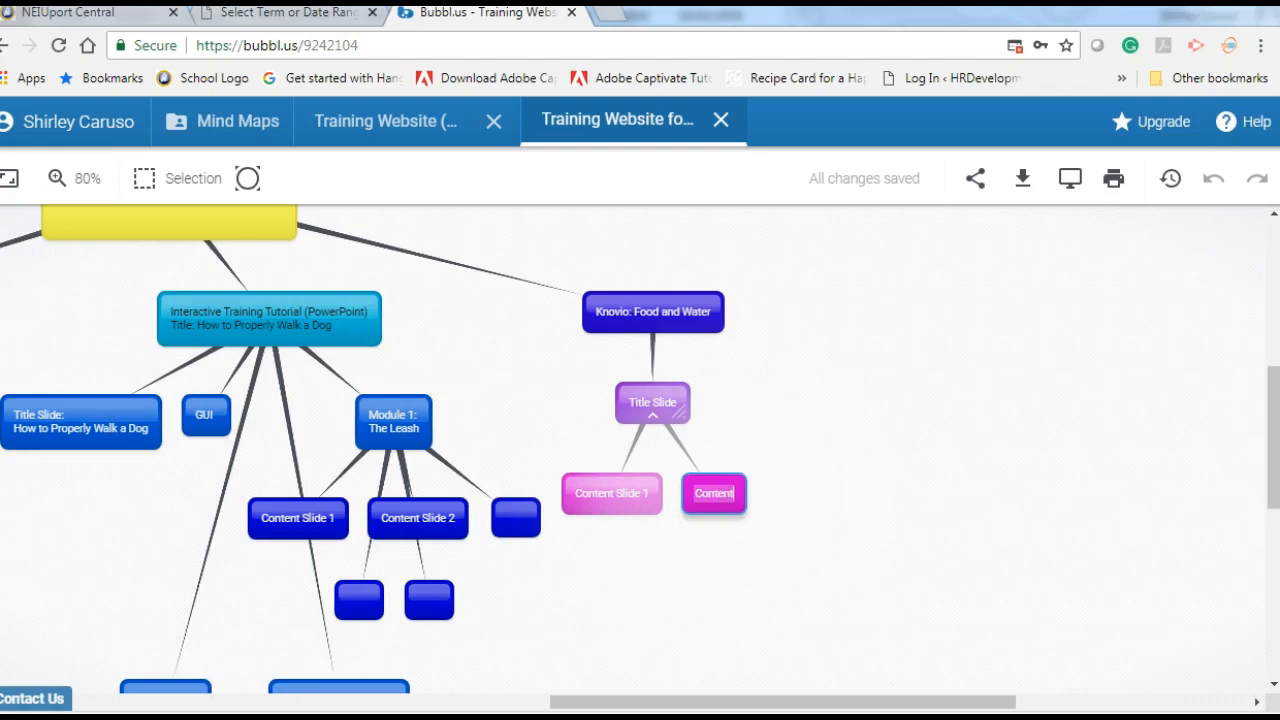
pyautogui.write(' Slide 2')
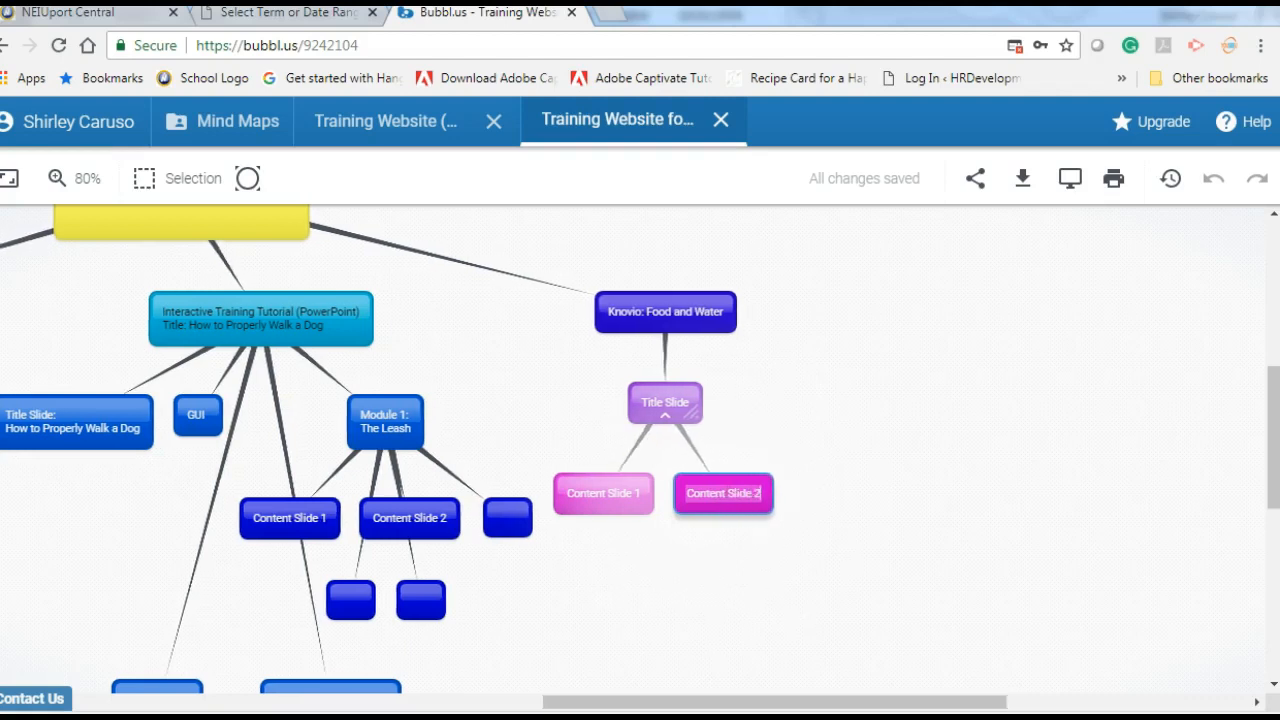
pyautogui.click(1077, 600)
pyautogui.click(1006, 470)
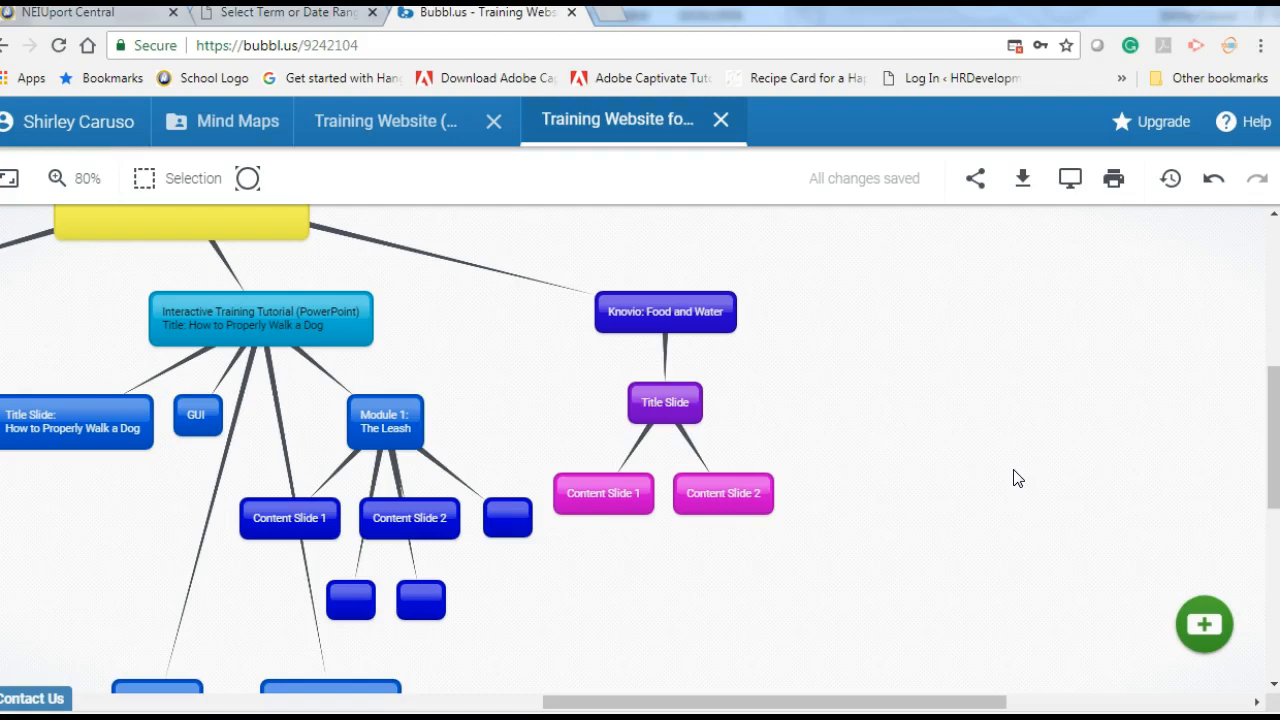
# Add a new child bubble to the main "Training Website for Dog Groomers" bubble and move it to the right of the Knovio branch.
pyautogui.scroll(-2, 1010, 524)
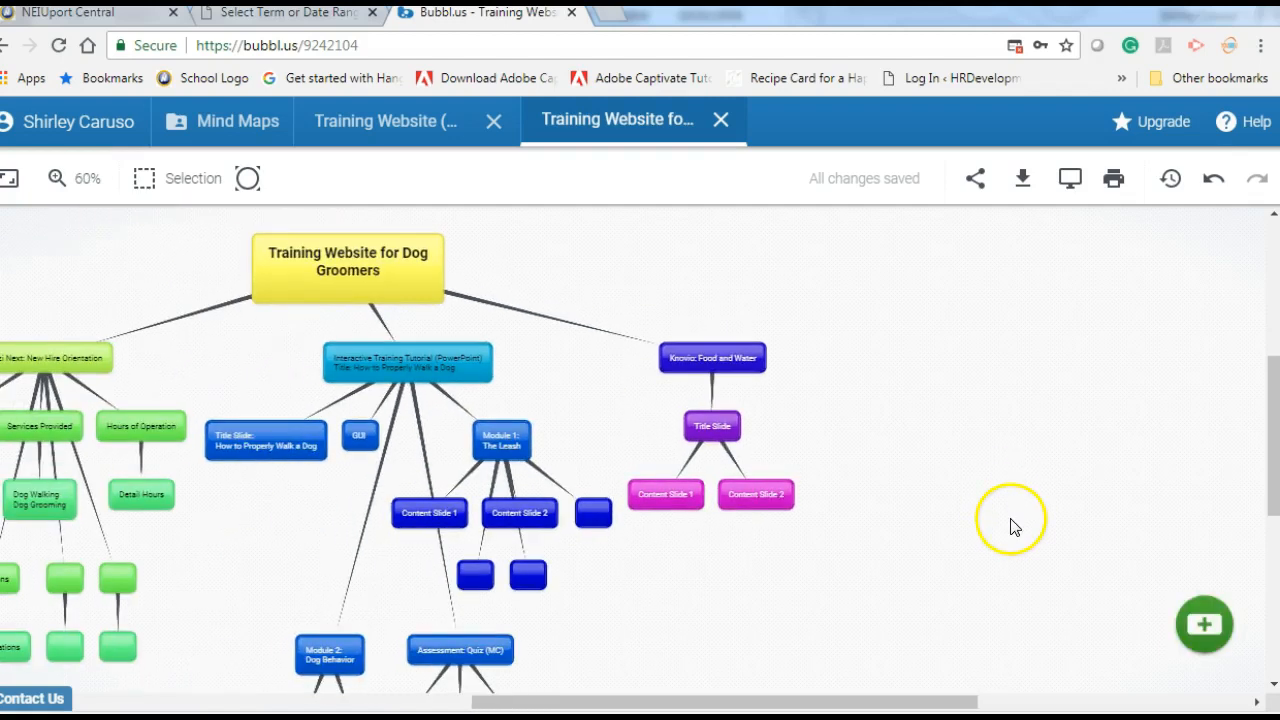
pyautogui.doubleClick(407, 287)
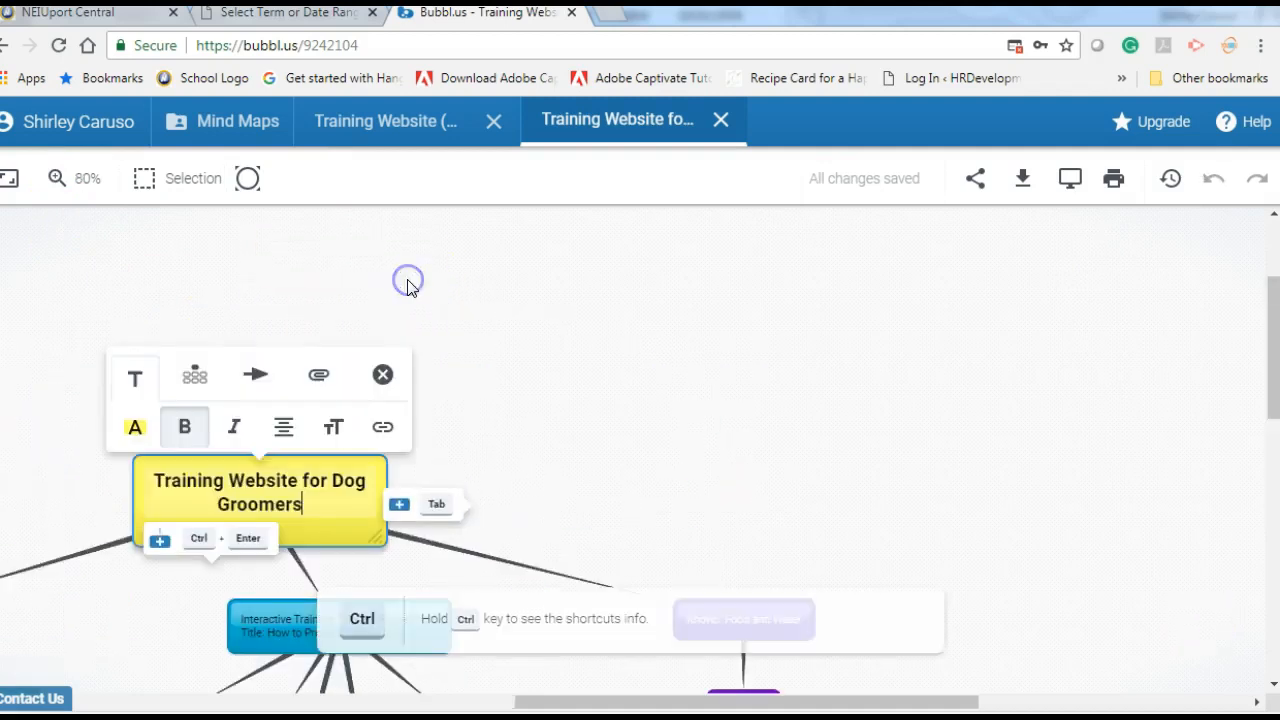
pyautogui.click(161, 541)
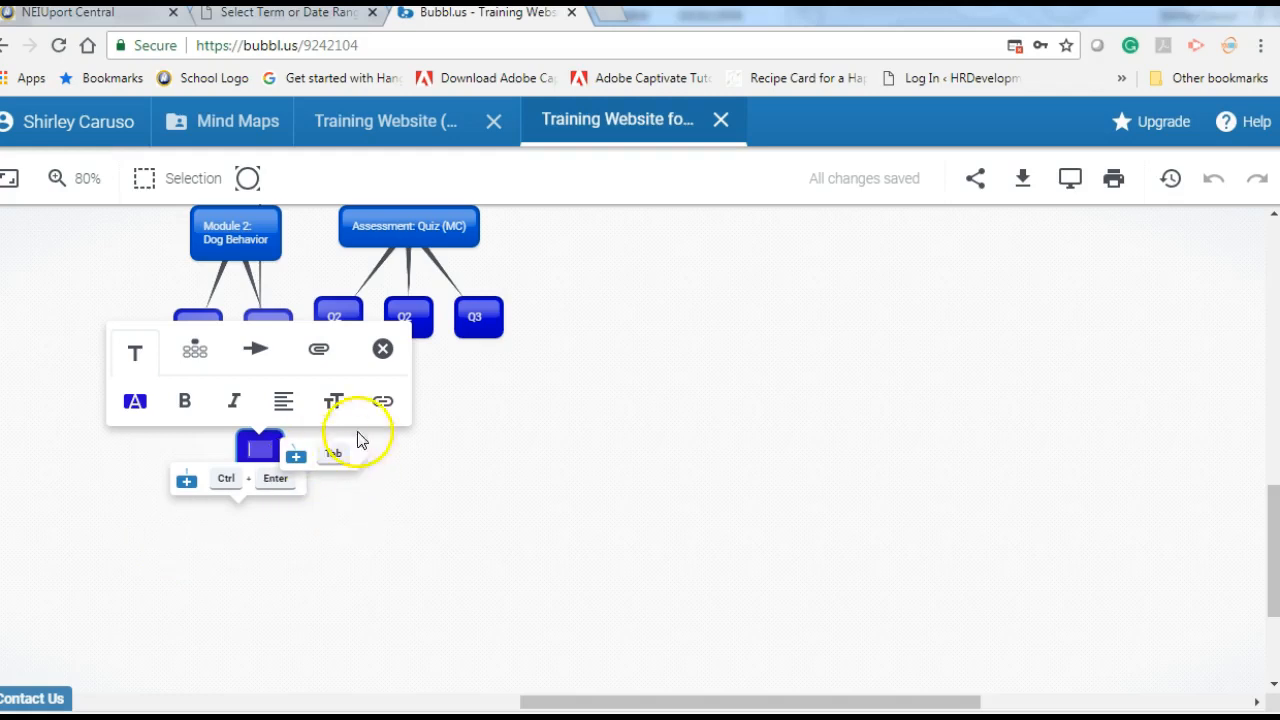
pyautogui.click(597, 499)
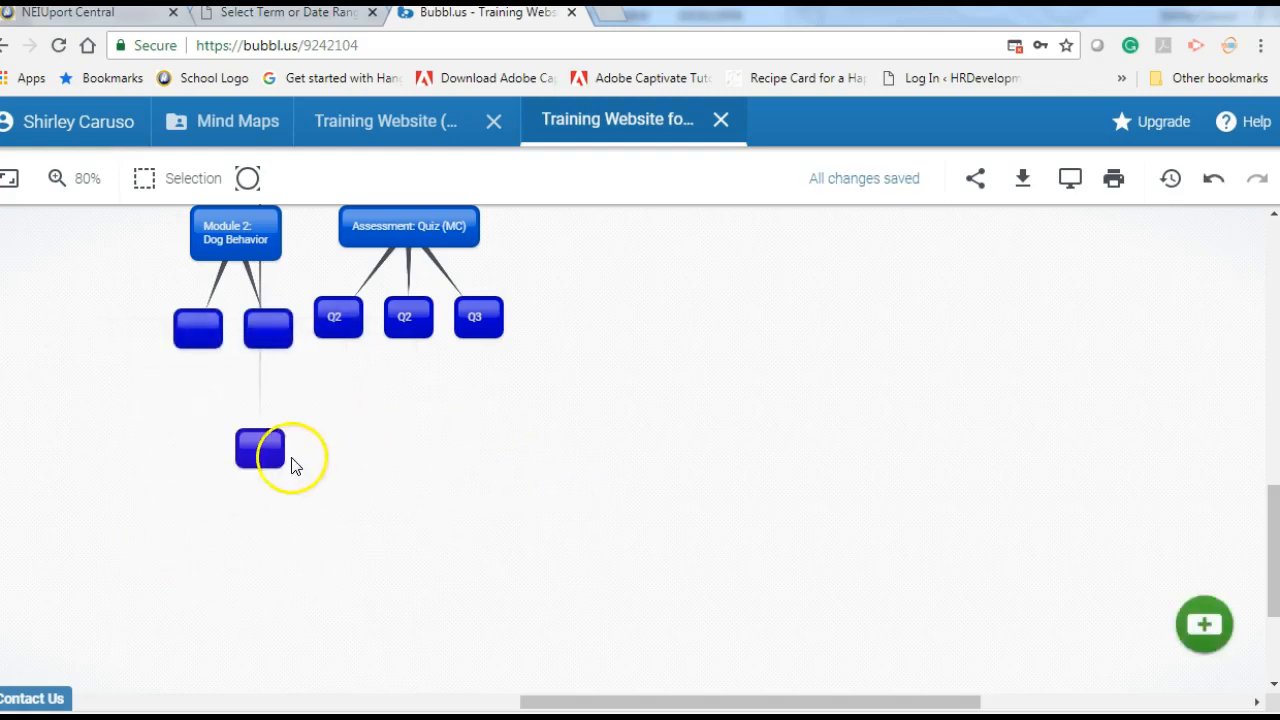
pyautogui.moveTo(266, 451); pyautogui.dragTo(829, 337)
pyautogui.scroll(4, 1019, 528)
pyautogui.scroll(-6, 1019, 528)
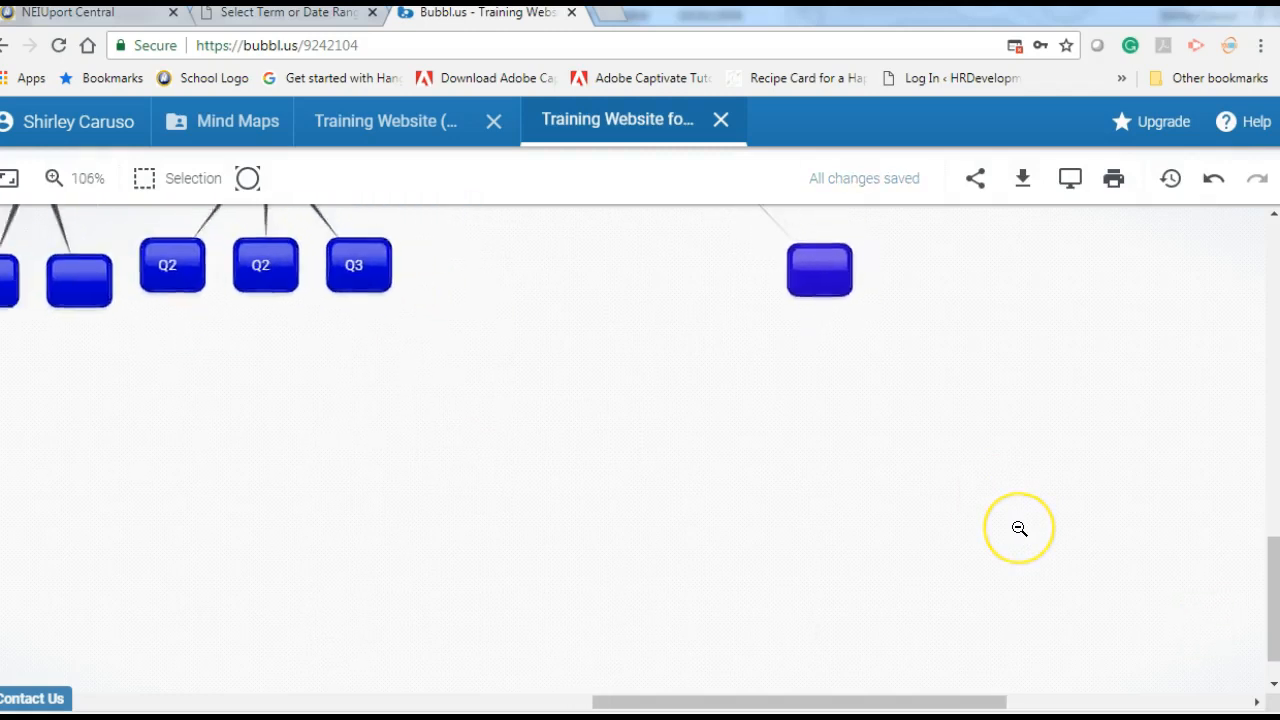
pyautogui.scroll(-2, 1021, 532)
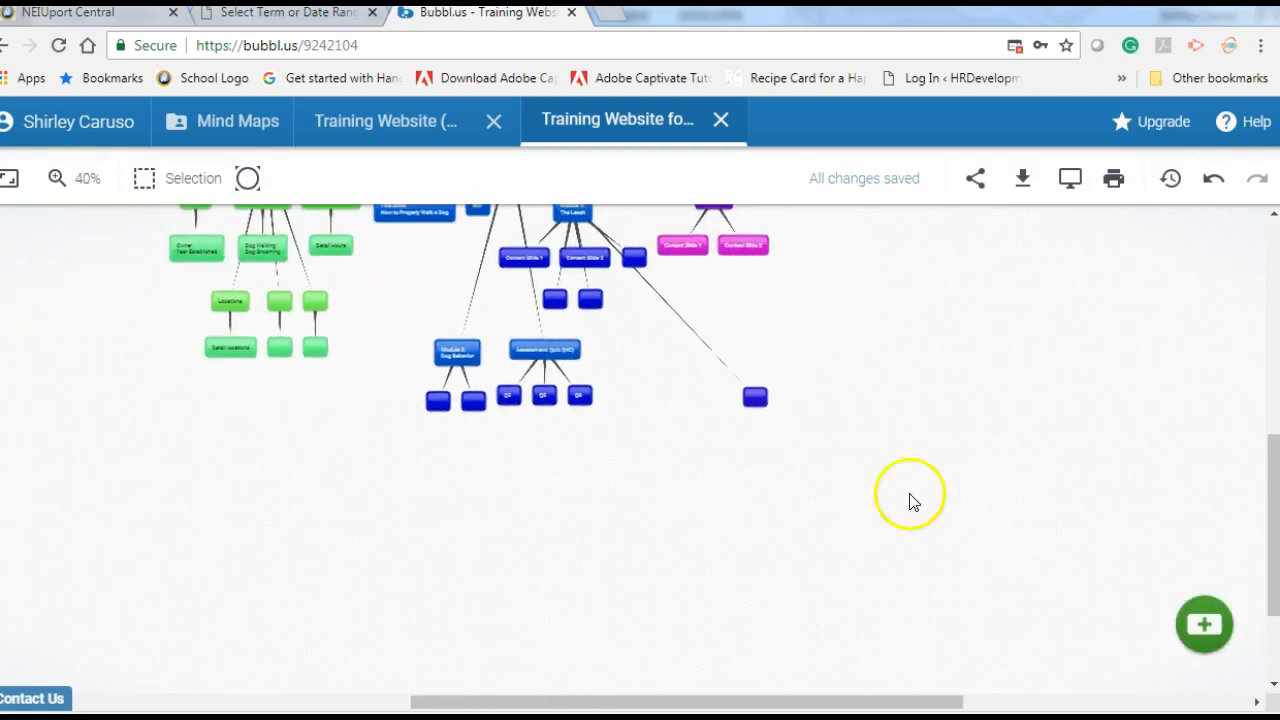
pyautogui.moveTo(754, 398); pyautogui.dragTo(989, 286)
# Change the color of the new empty bubble beyond the Knovio branch to light blue.
pyautogui.scroll(2, 940, 488)
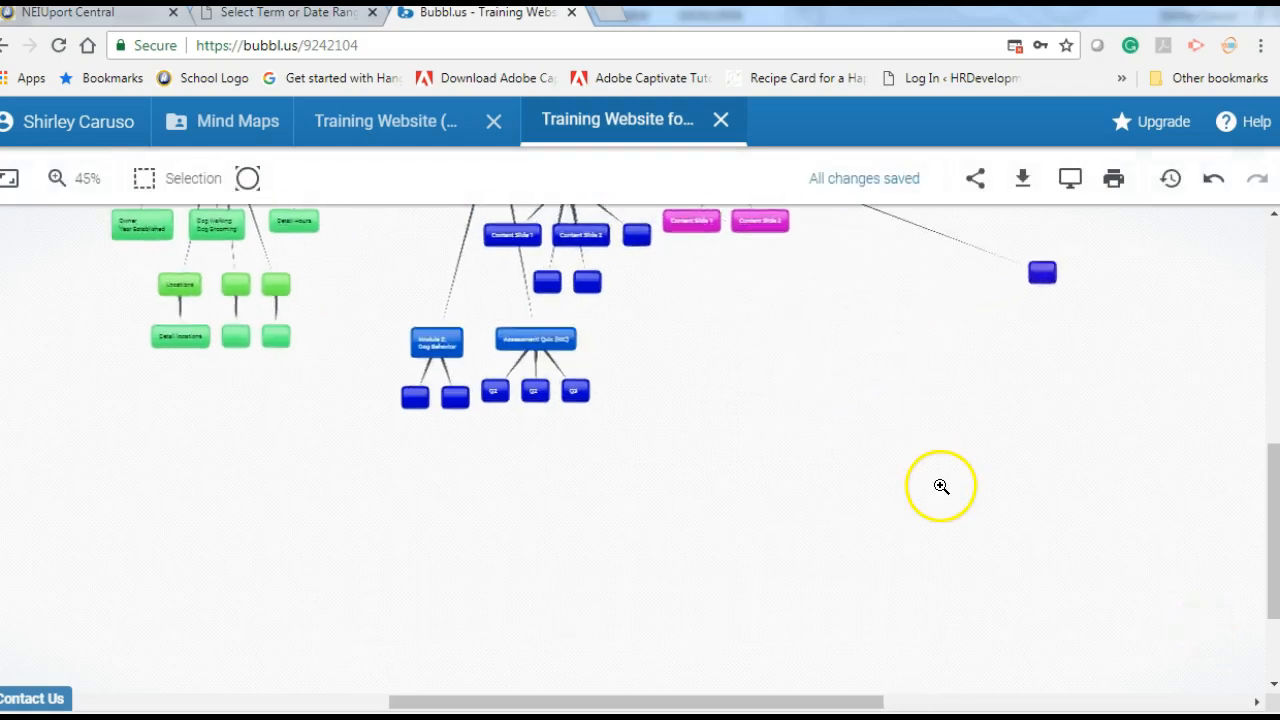
pyautogui.scroll(-3, 941, 486)
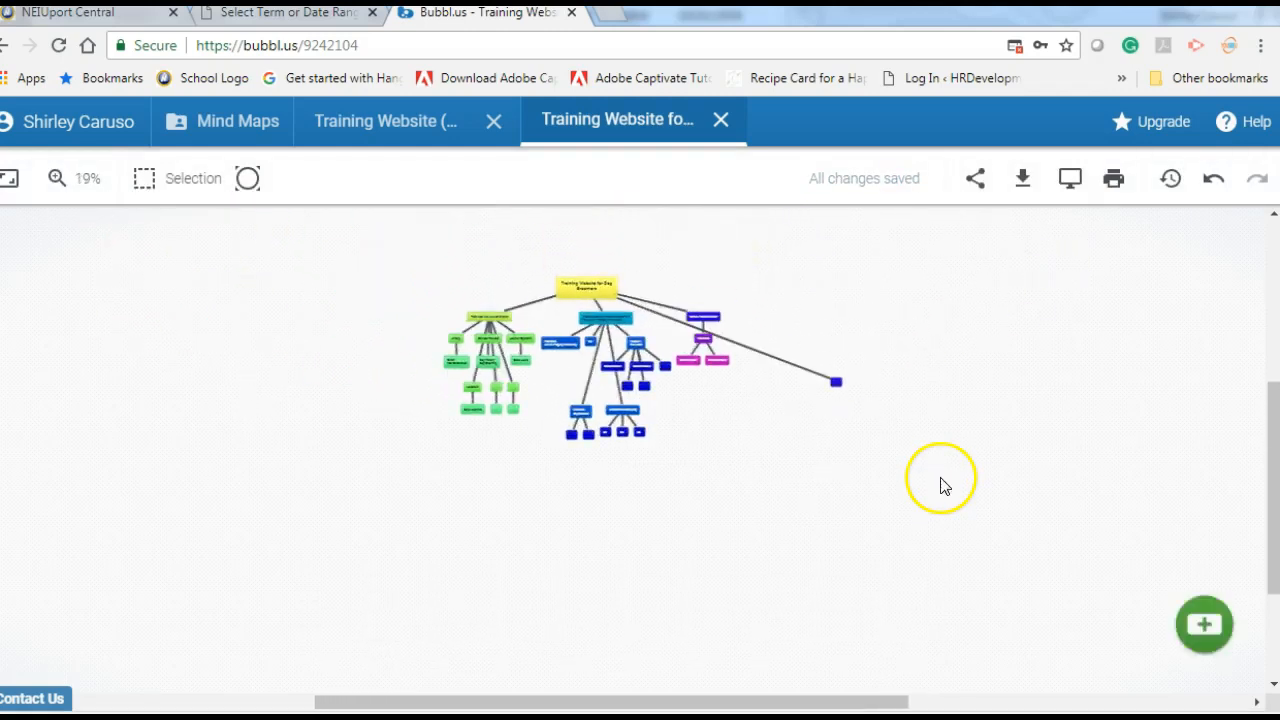
pyautogui.click(576, 288)
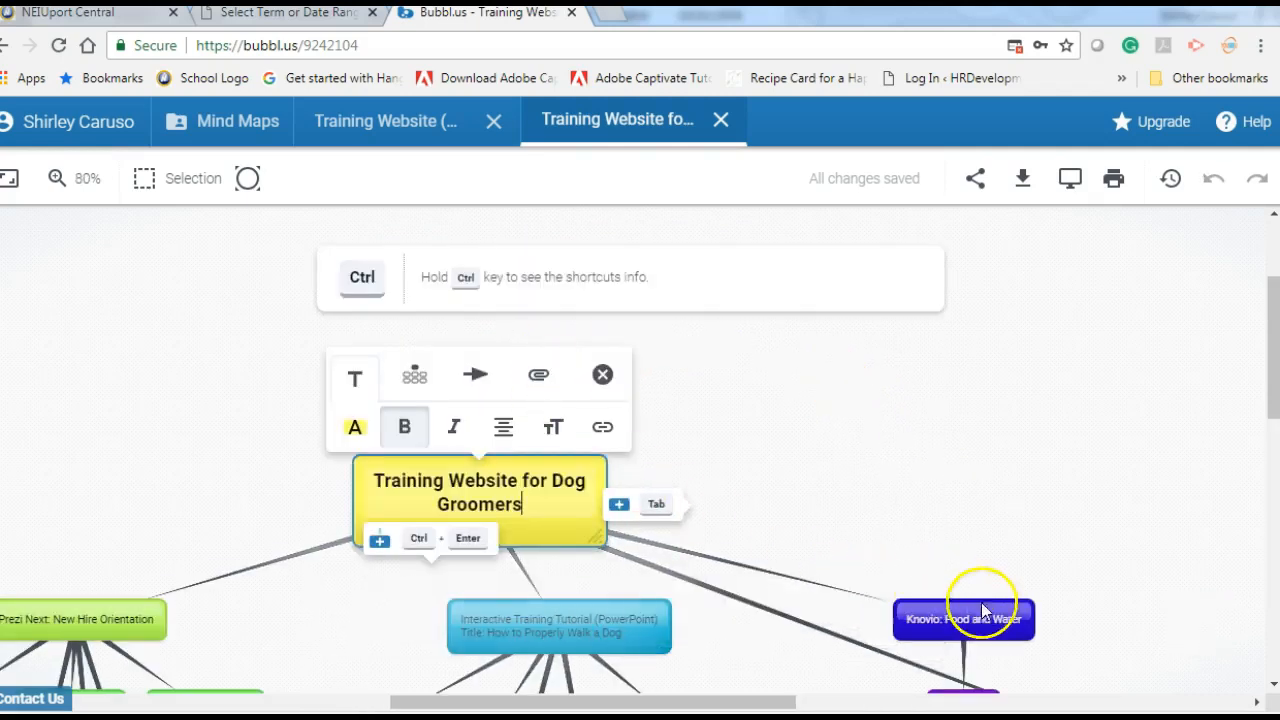
pyautogui.scroll(-2, 1076, 611)
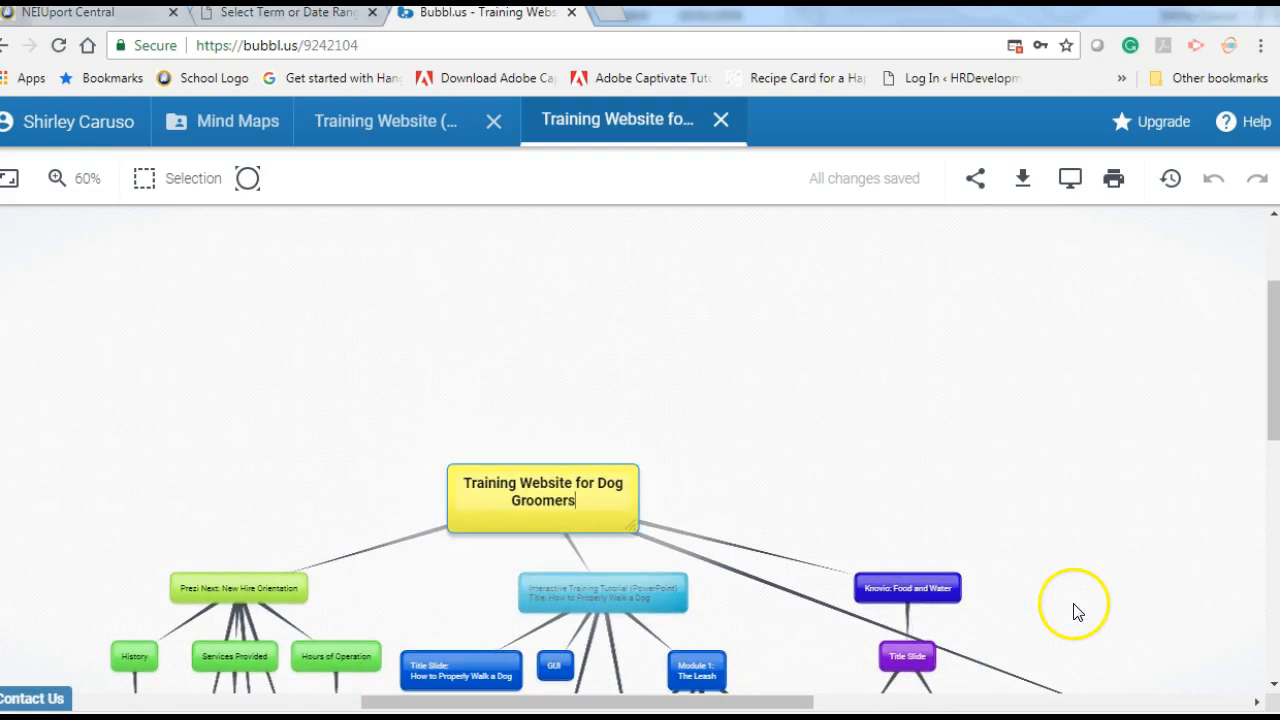
pyautogui.scroll(-6, 1074, 604)
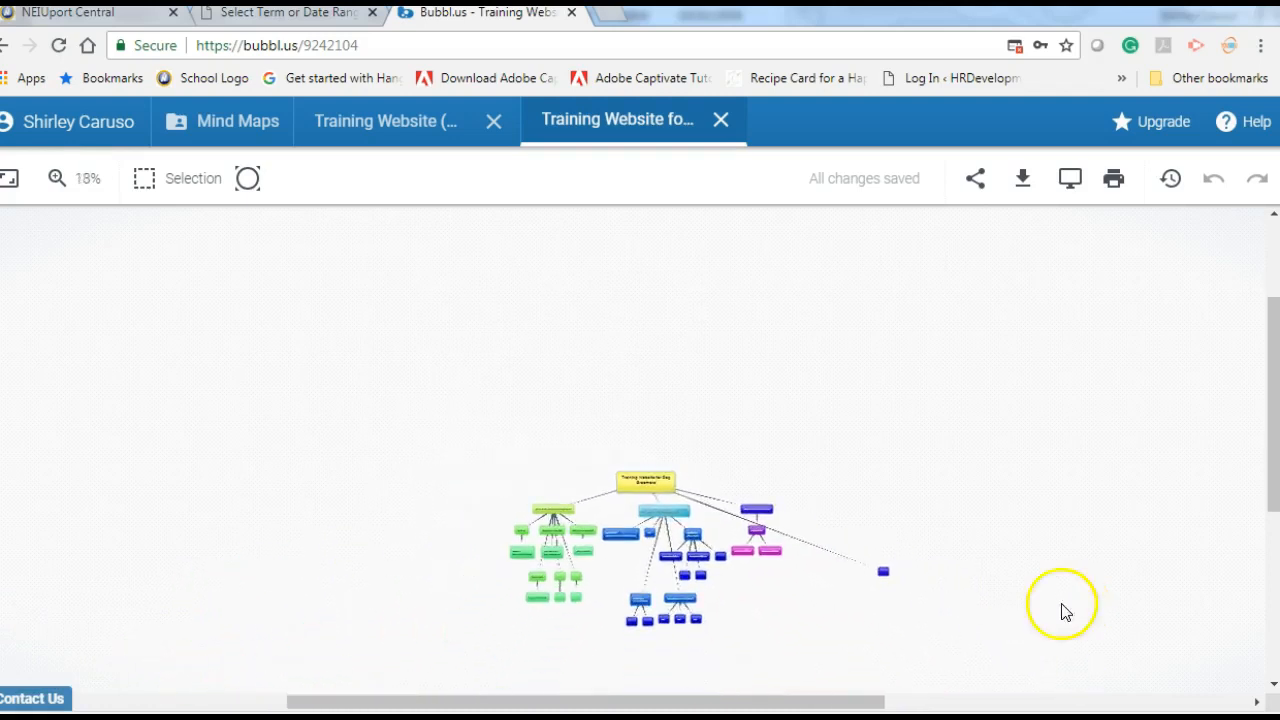
pyautogui.scroll(3, 920, 592)
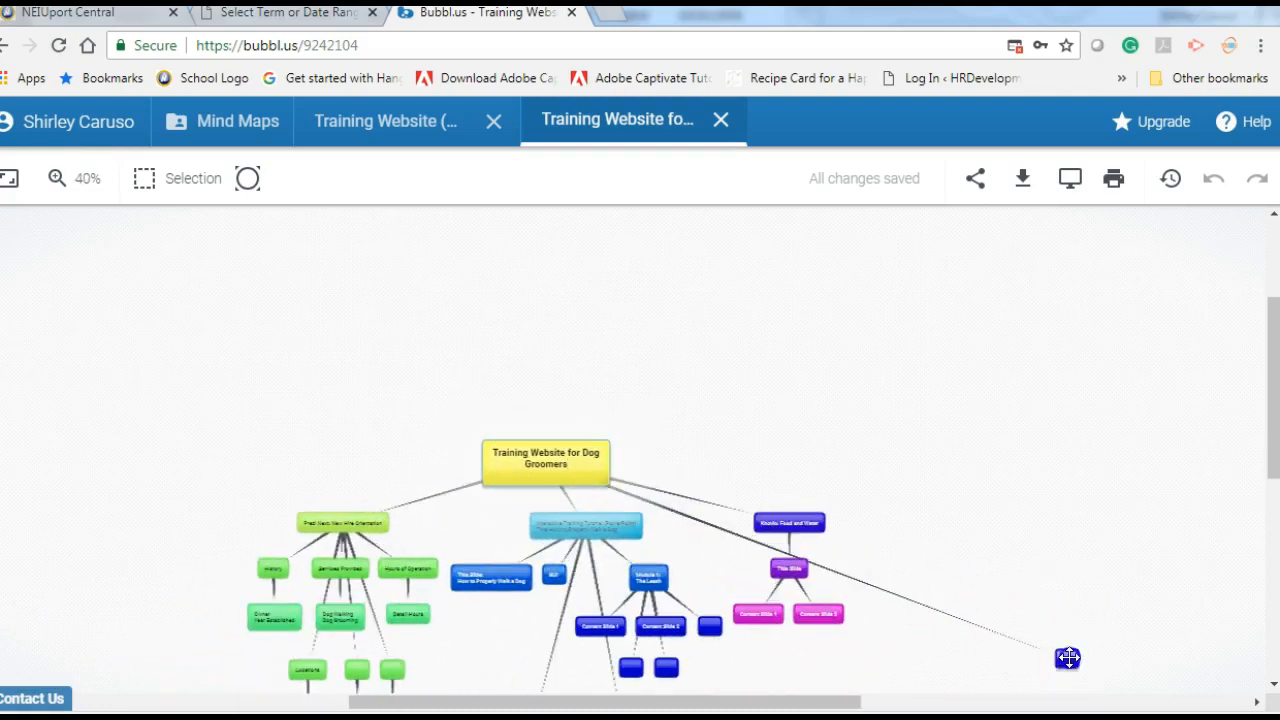
pyautogui.click(1063, 658)
pyautogui.click(502, 445)
pyautogui.click(503, 448)
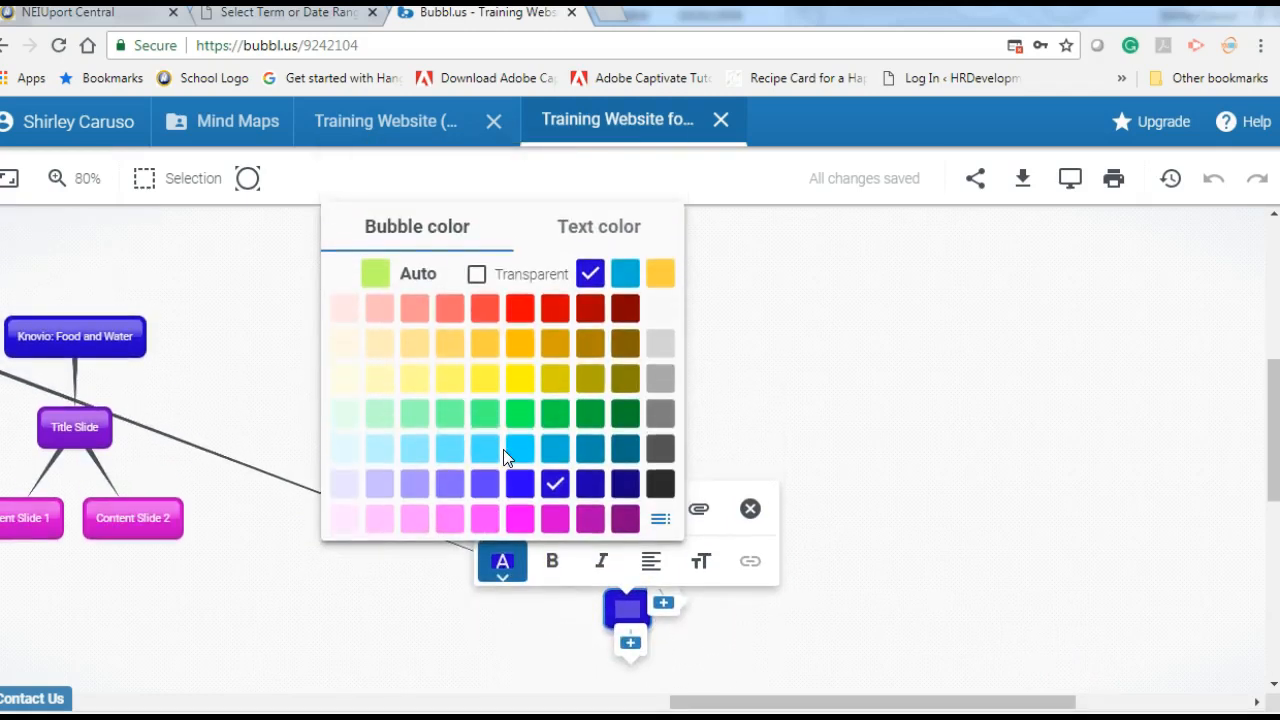
pyautogui.click(627, 274)
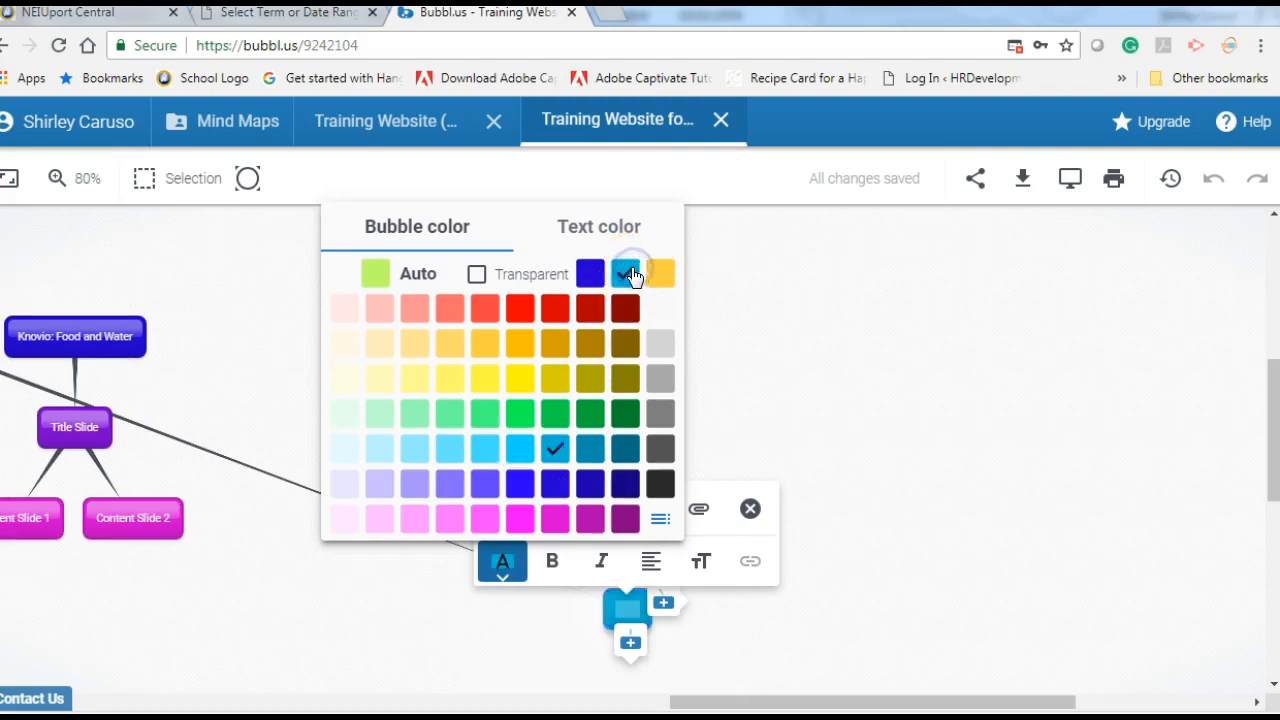
# Label the light blue bubble "Instructional Video (Kizoa)" with "Title:" on a second line.
pyautogui.click(627, 615)
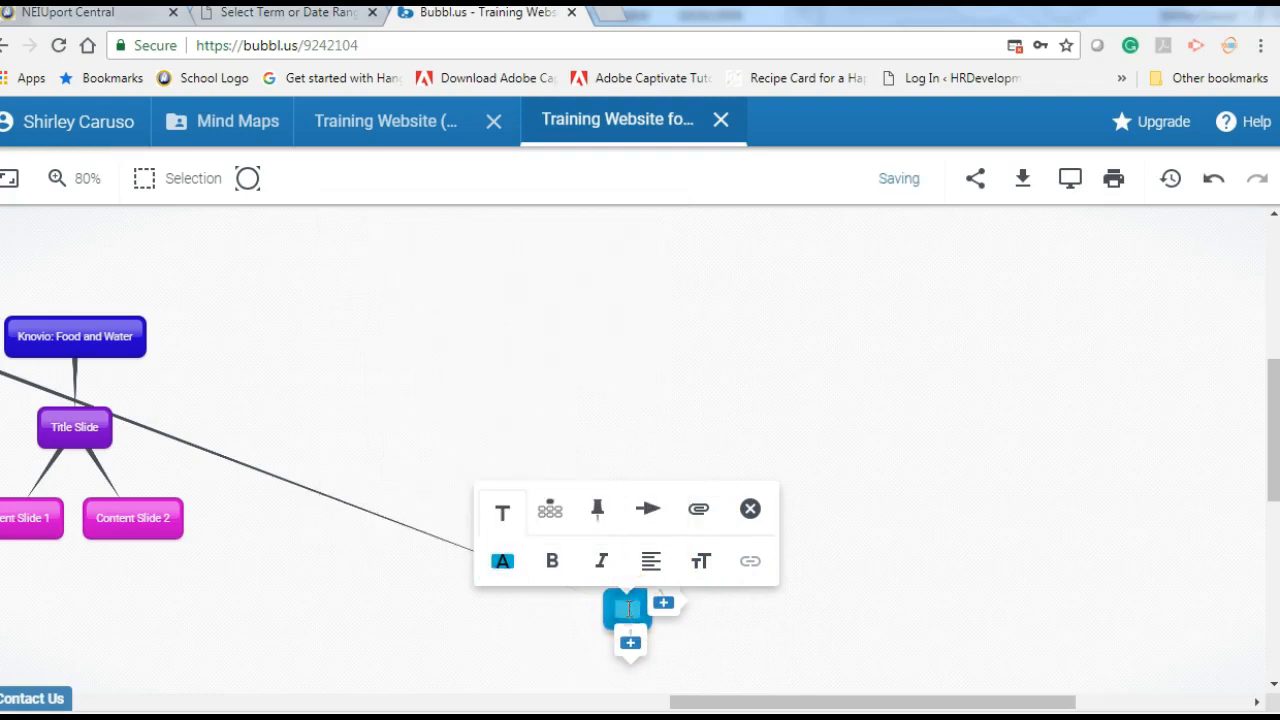
pyautogui.scroll(-2, 627, 608)
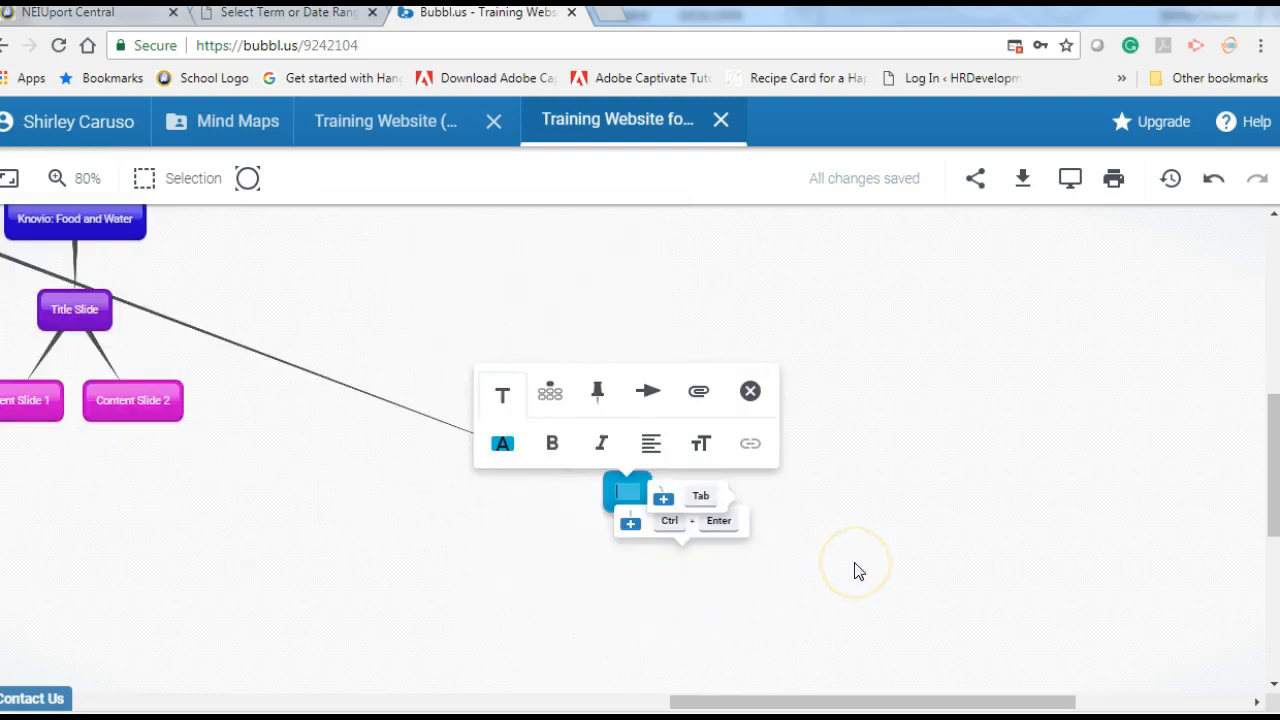
pyautogui.write('Instructional Vi')
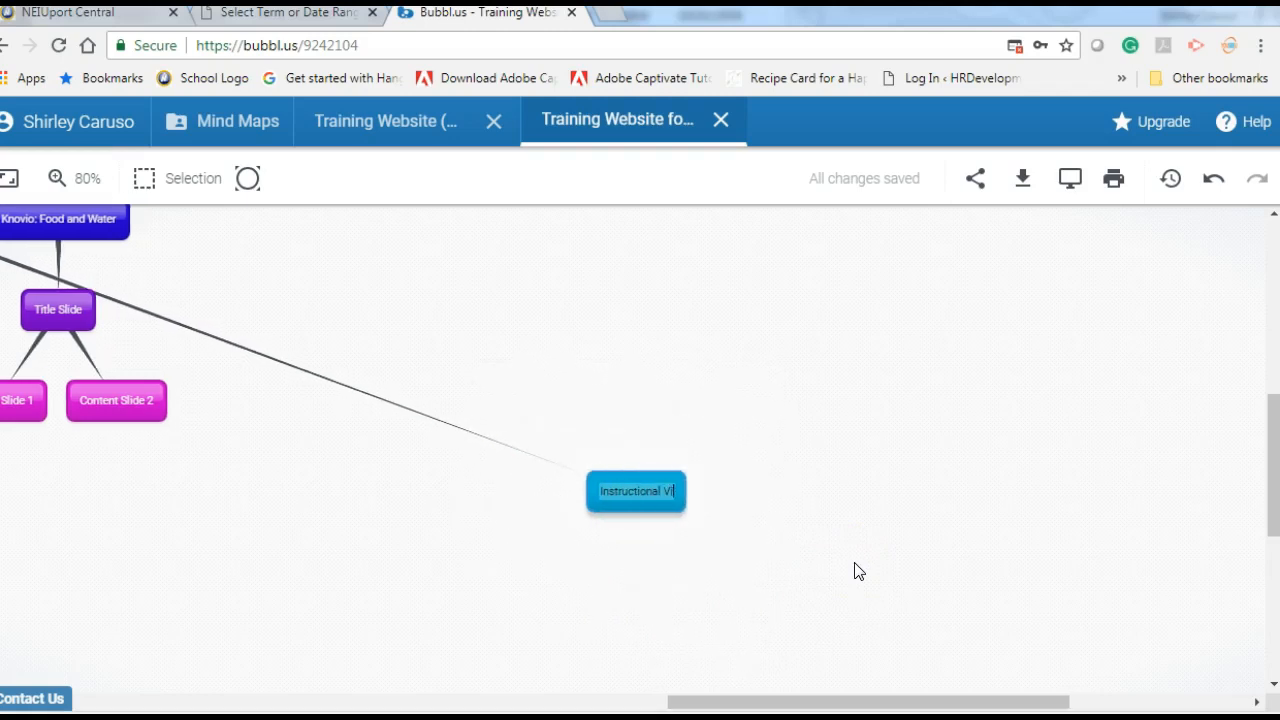
pyautogui.write('deo (K')
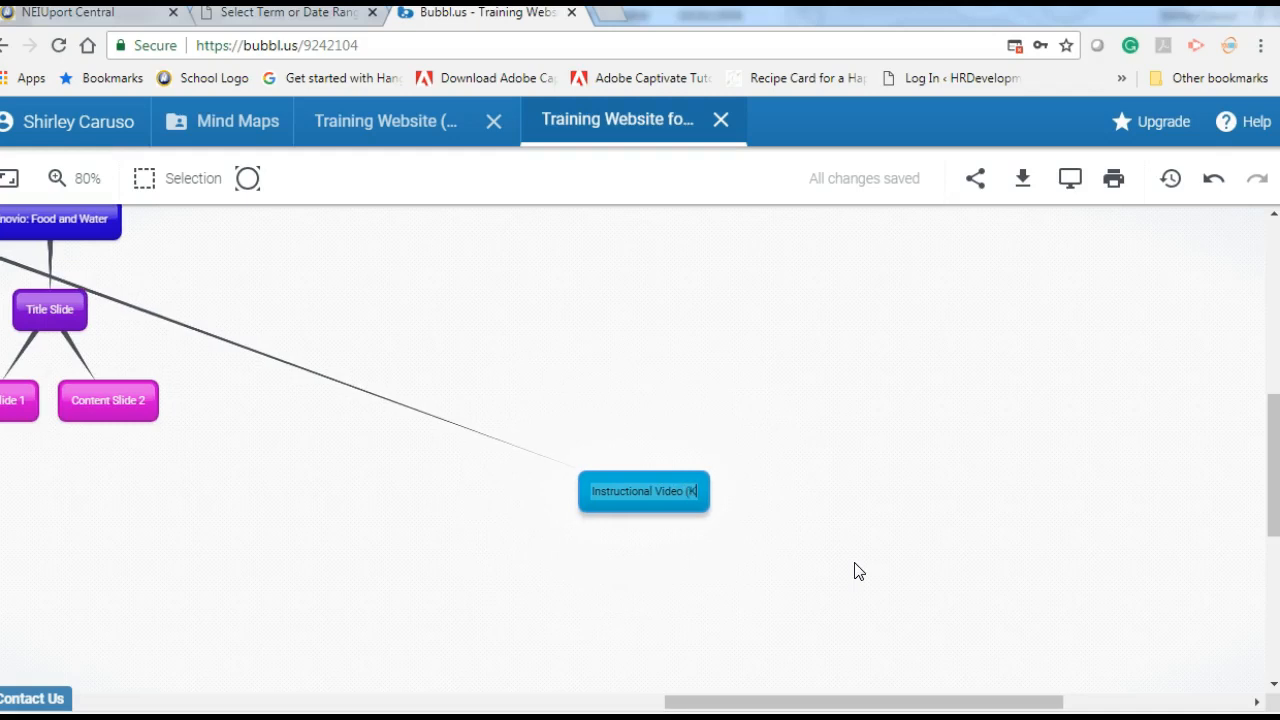
pyautogui.write('izoa')
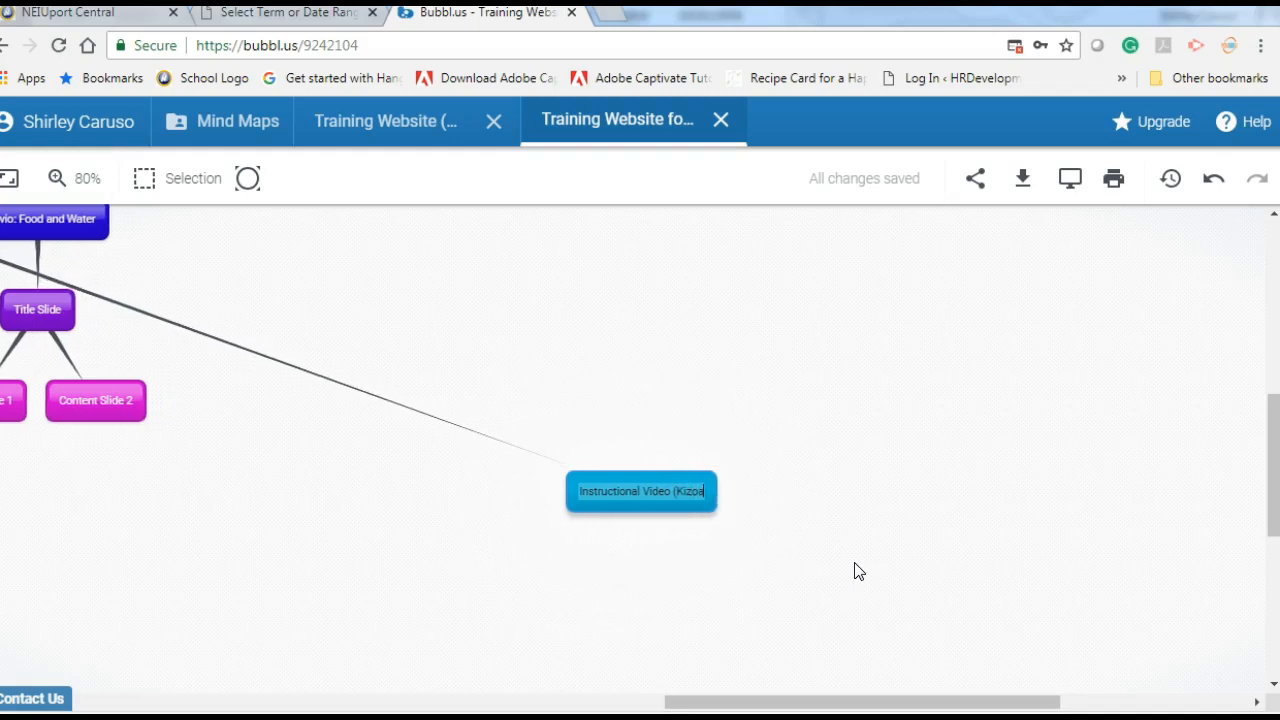
pyautogui.write(')')
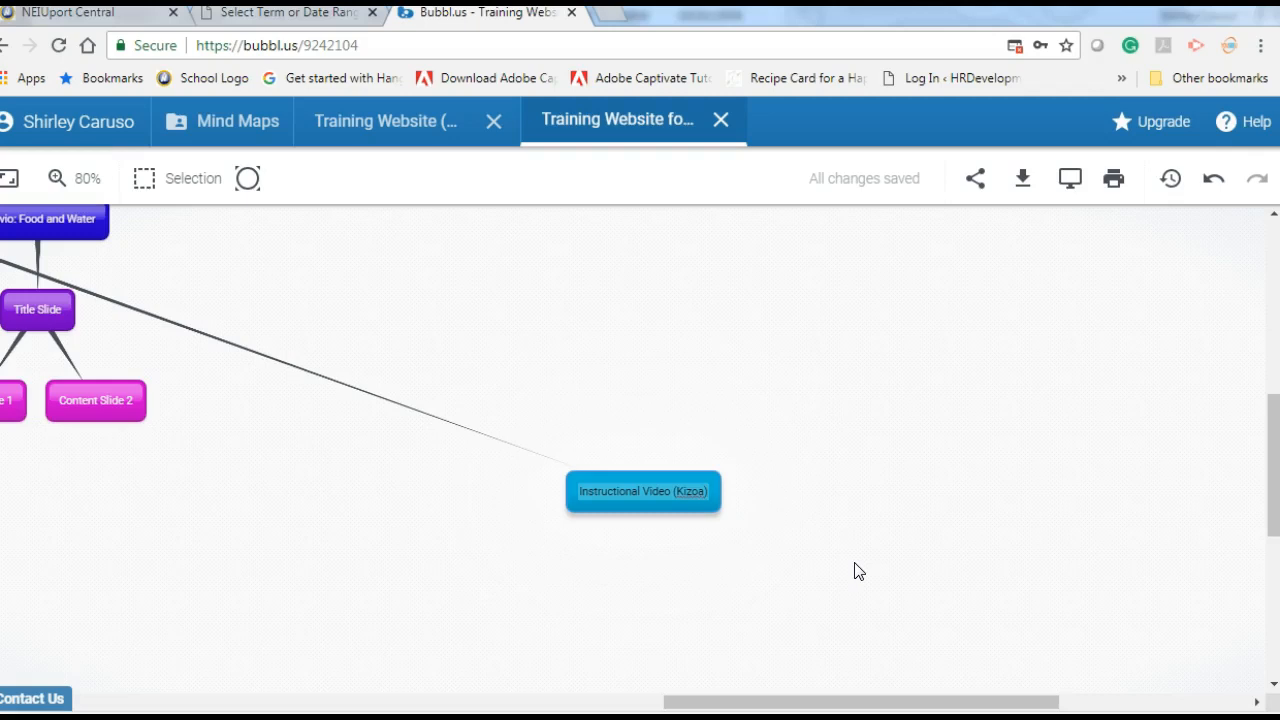
pyautogui.hotkey('shift', 'Return')
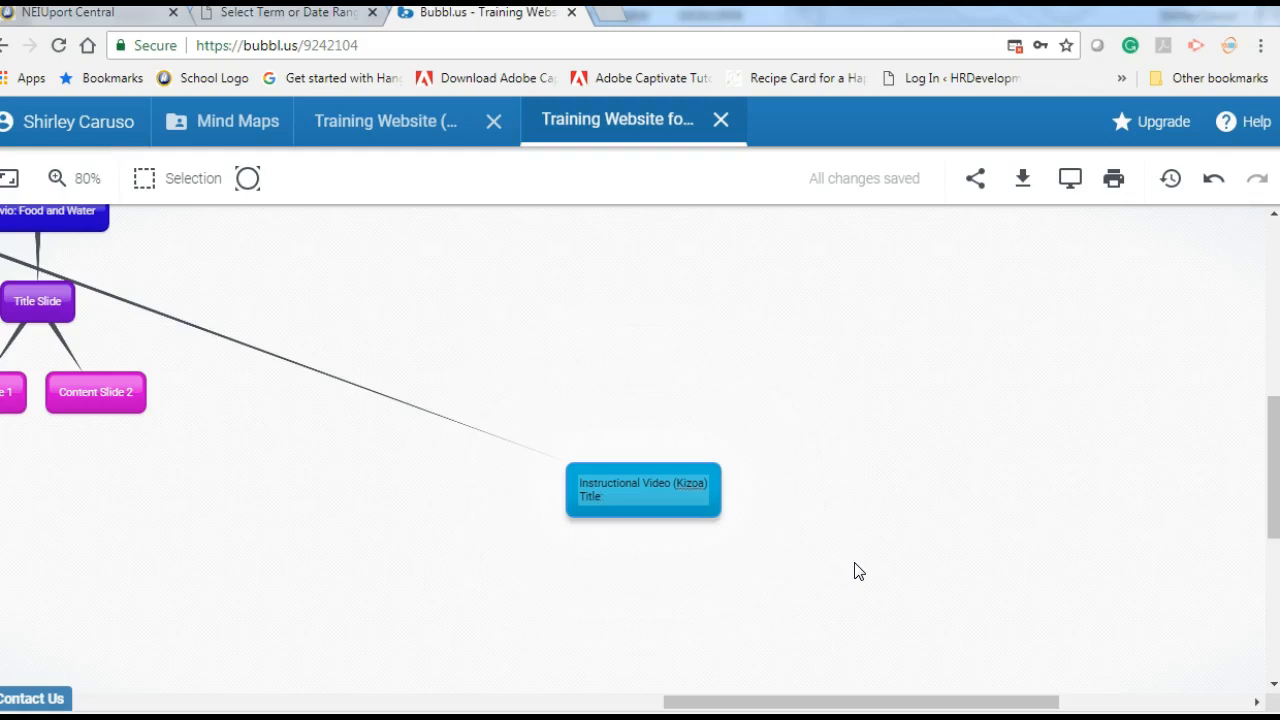
# Move the "Instructional Video (Kizoa)" bubble up and closer to the "Knovio: Food and Water" bubble.
pyautogui.click(615, 493)
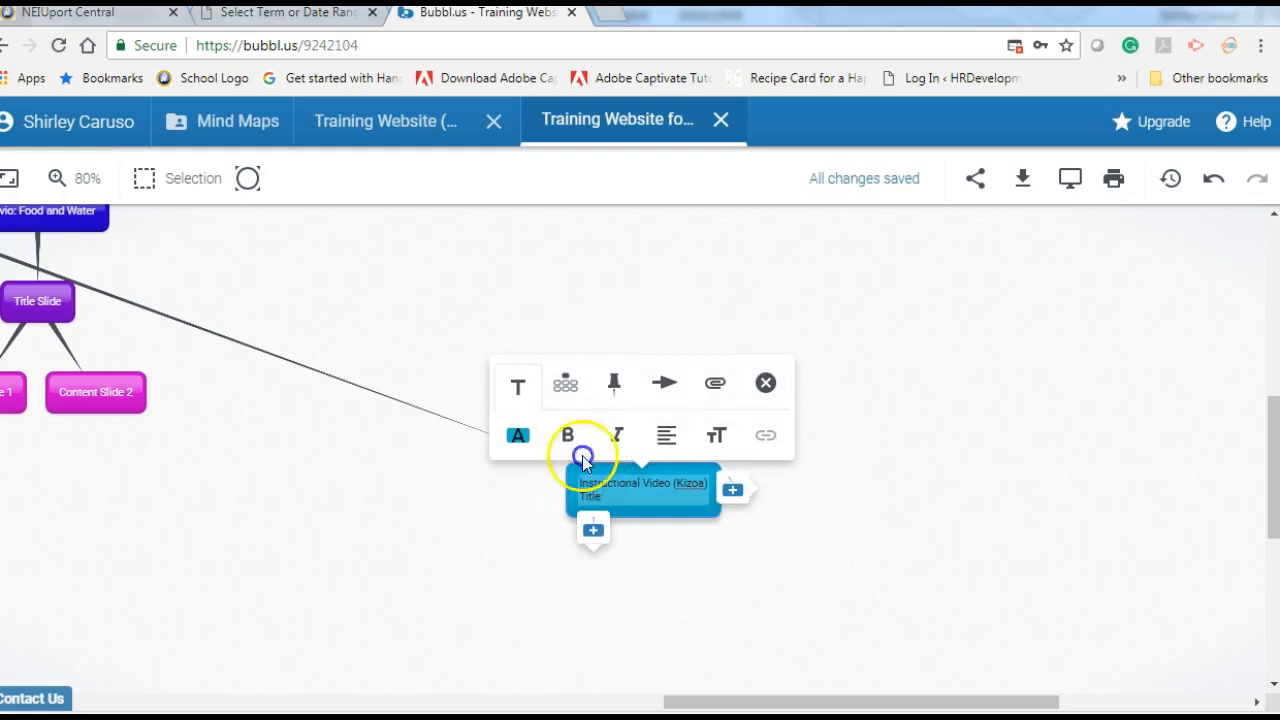
pyautogui.click(863, 569)
pyautogui.click(660, 472)
pyautogui.moveTo(660, 472); pyautogui.dragTo(480, 257)
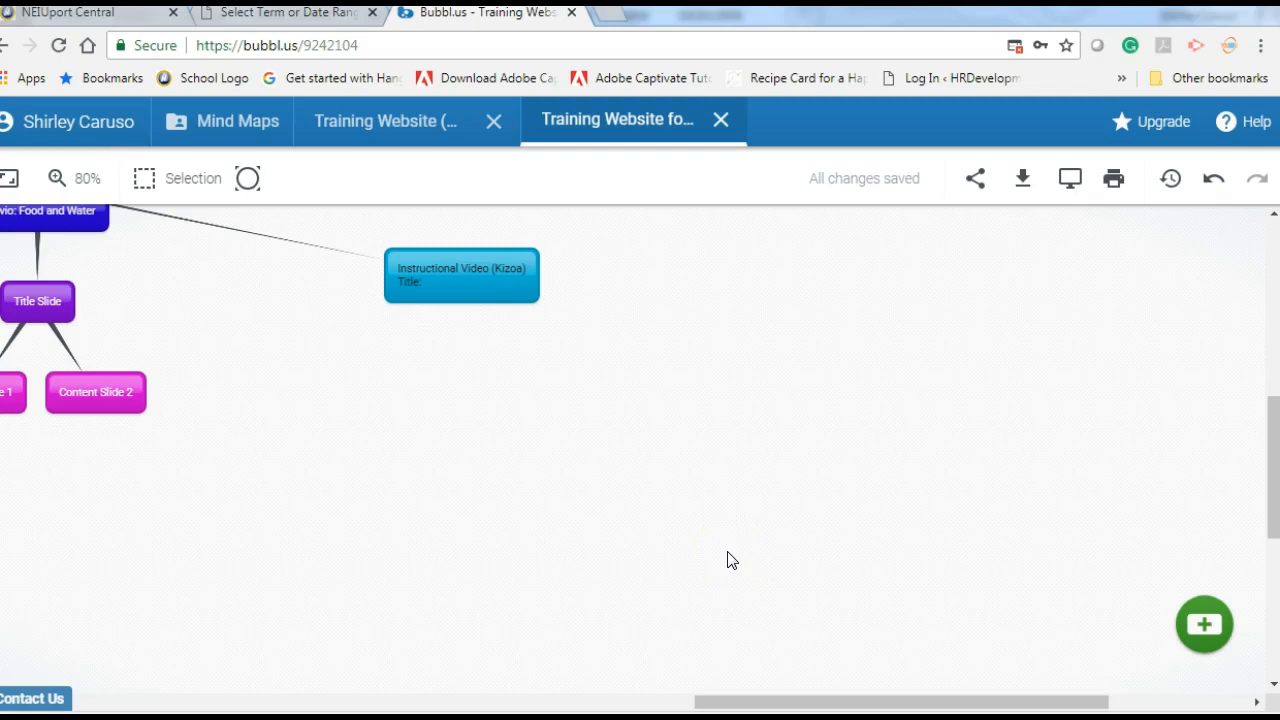
# Add a child bubble labeled "Content" under the "Instructional Video (Kizoa)" bubble and move that branch up and closer to the Knovio branch.
pyautogui.click(459, 292)
pyautogui.click(461, 295)
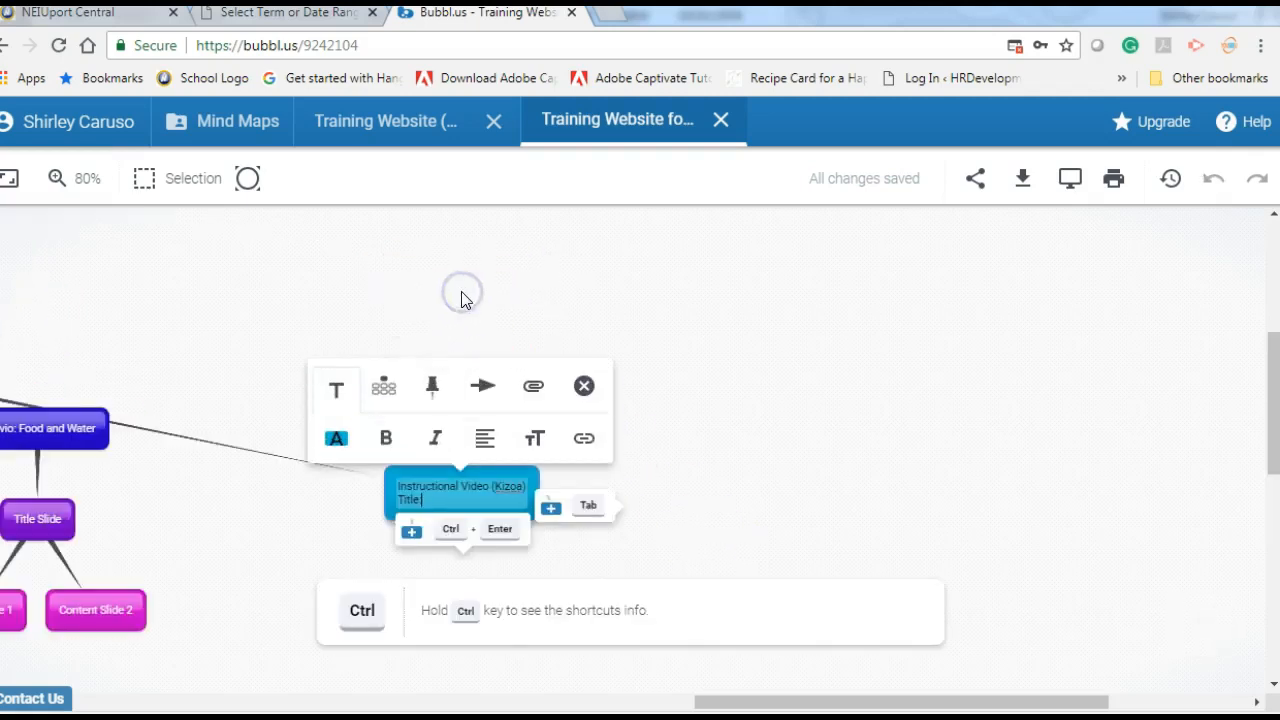
pyautogui.click(411, 531)
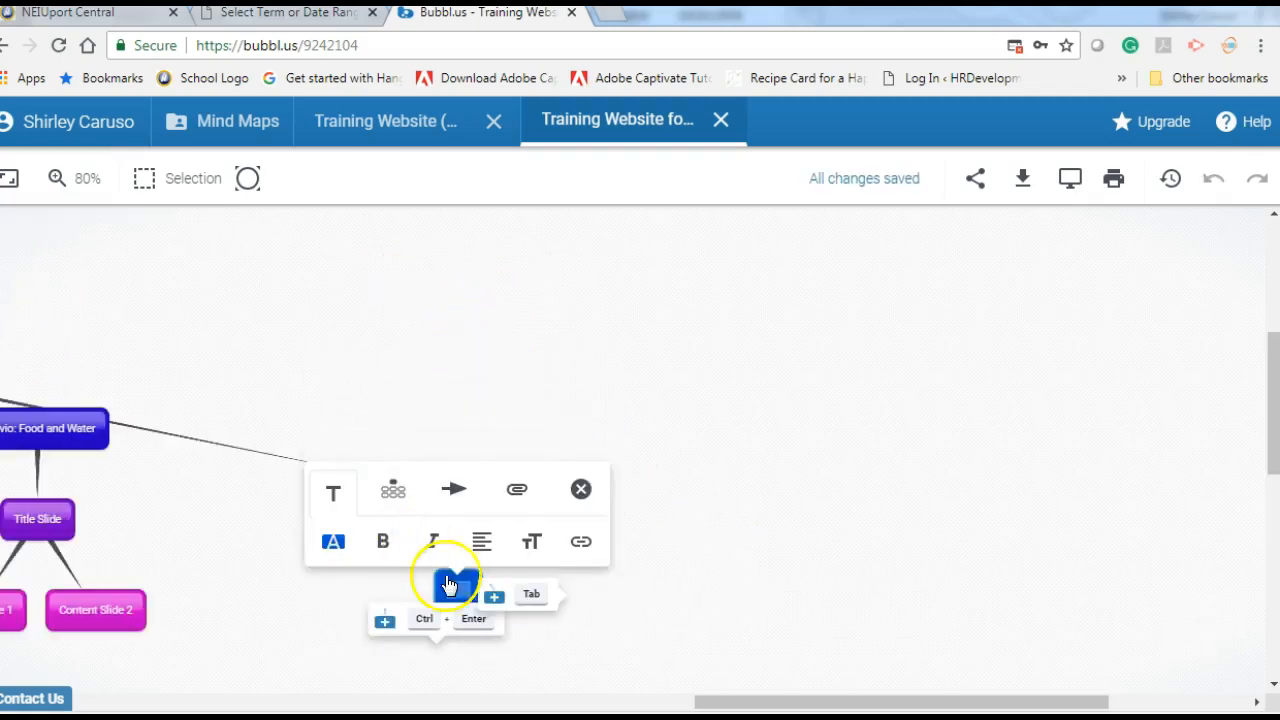
pyautogui.write('Comtent')
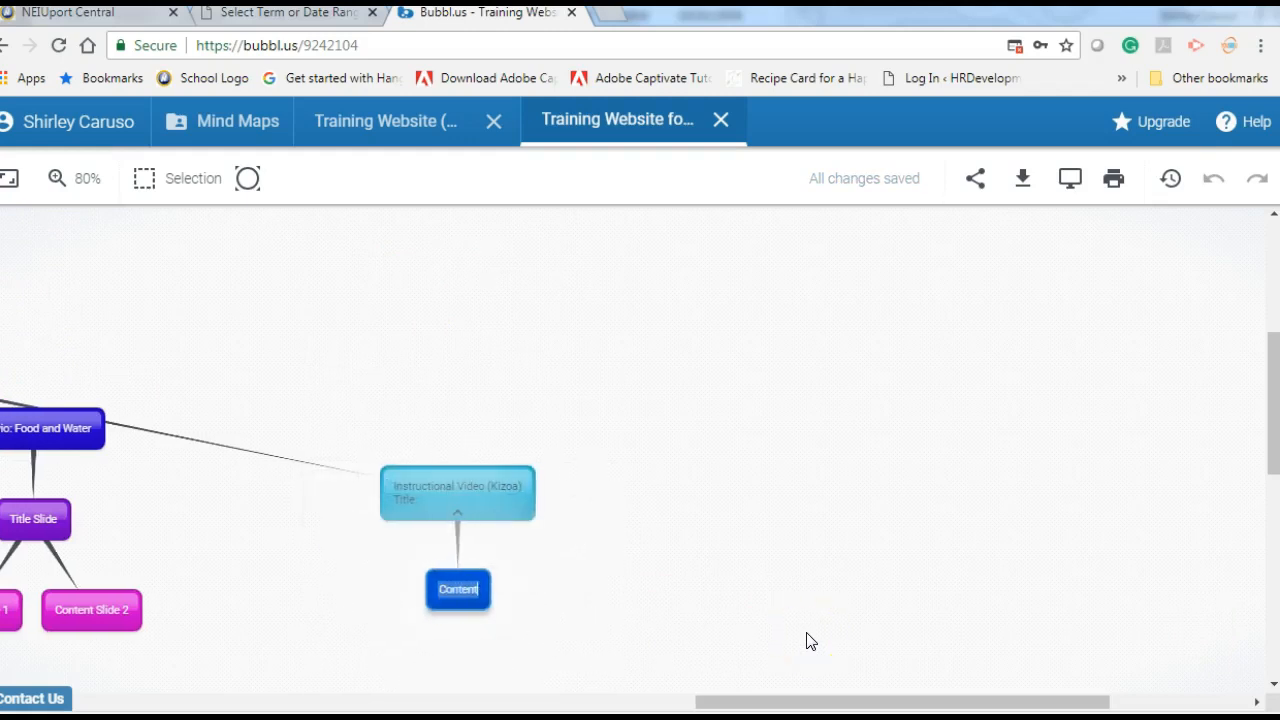
pyautogui.click(706, 620)
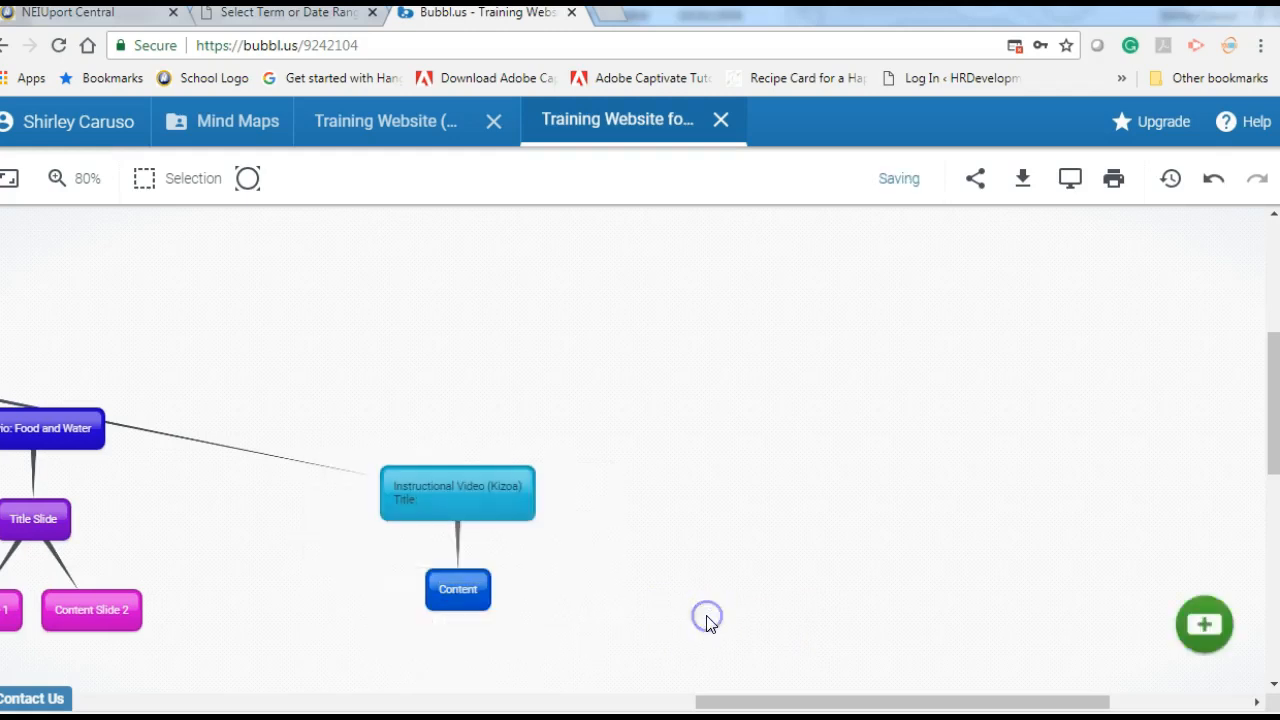
pyautogui.moveTo(954, 700); pyautogui.dragTo(734, 697)
pyautogui.moveTo(1043, 480); pyautogui.dragTo(878, 360)
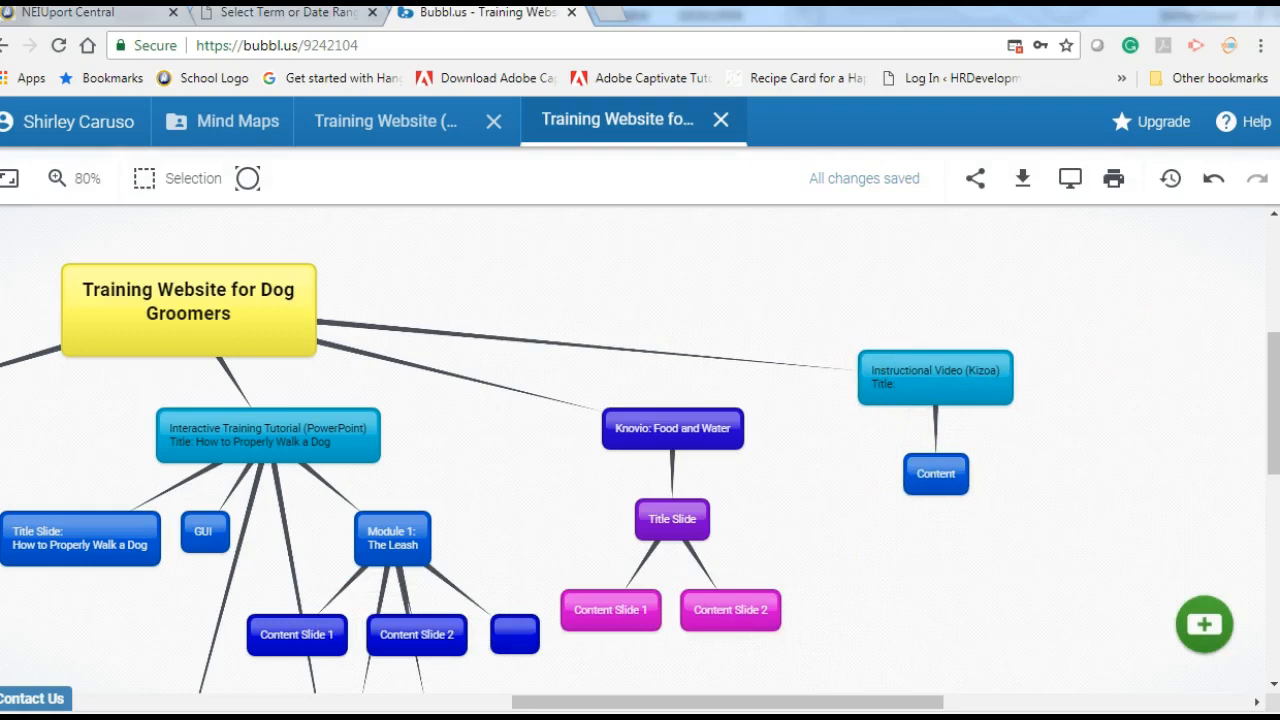
# Add a new child bubble to the main "Training Website for Dog Groomers" bubble and change its color to dark gray.
pyautogui.click(278, 333)
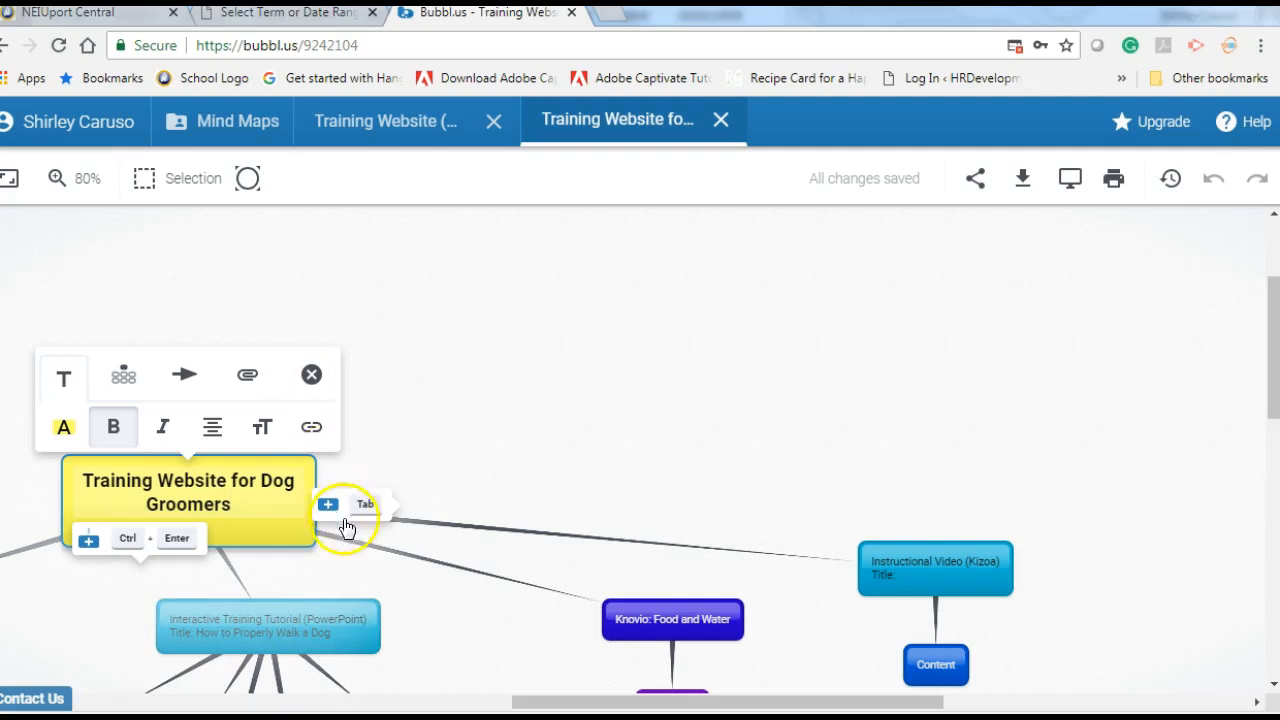
pyautogui.click(89, 543)
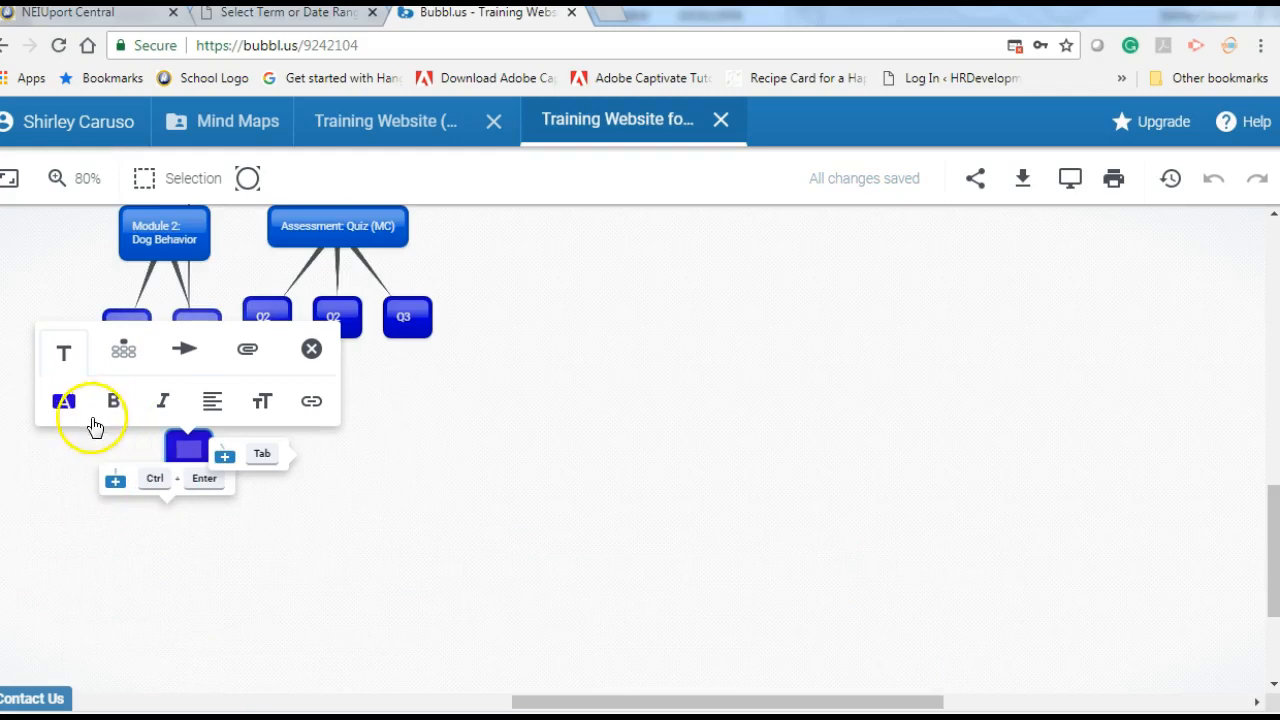
pyautogui.click(64, 402)
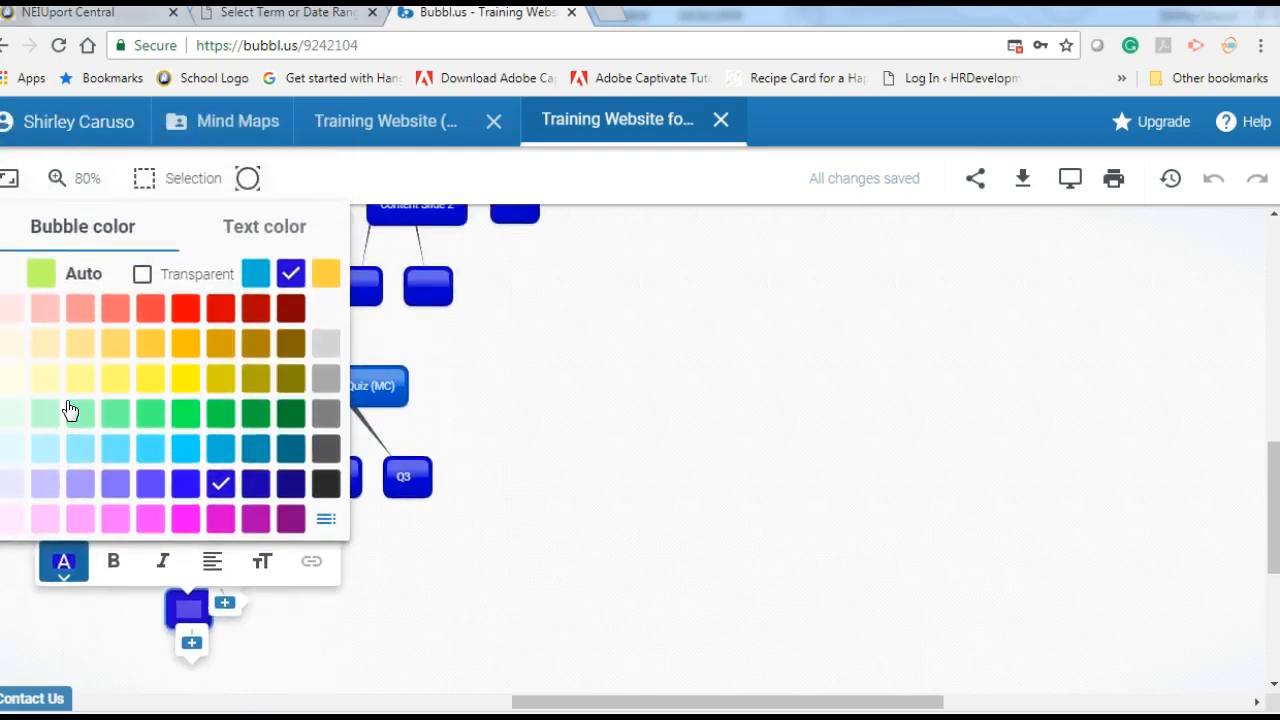
pyautogui.click(326, 519)
pyautogui.click(326, 524)
pyautogui.click(326, 449)
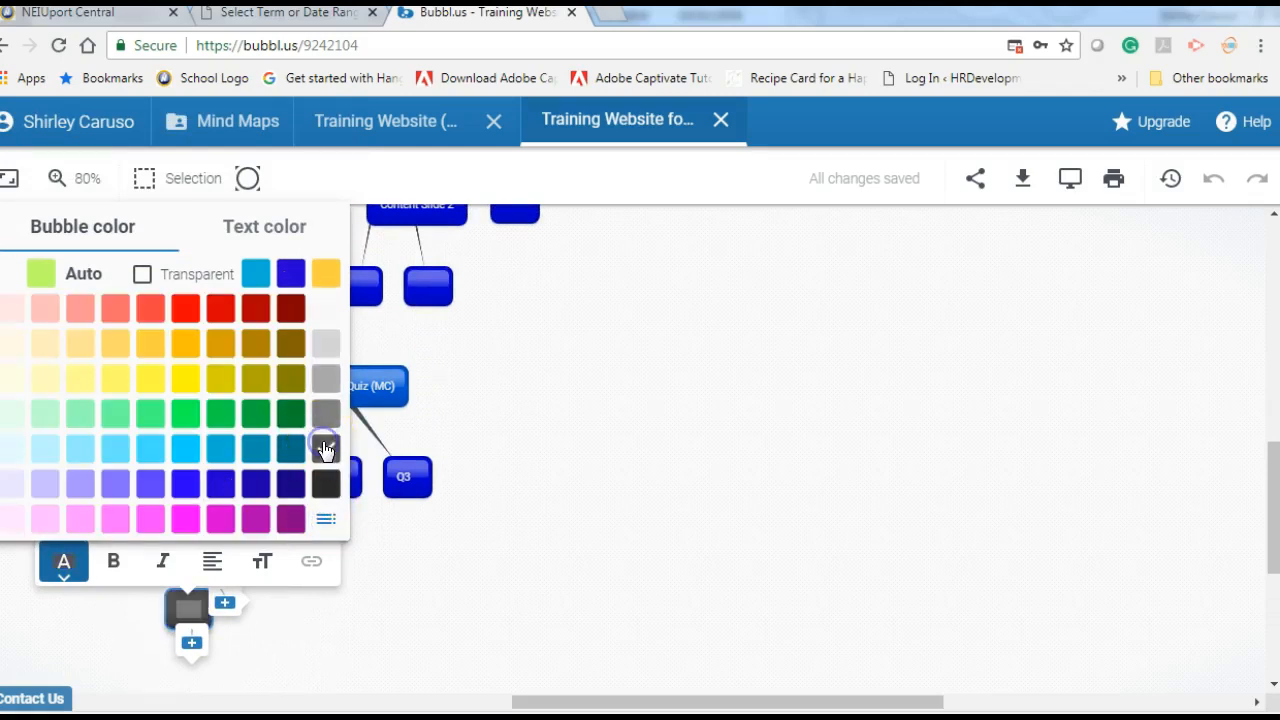
pyautogui.click(190, 607)
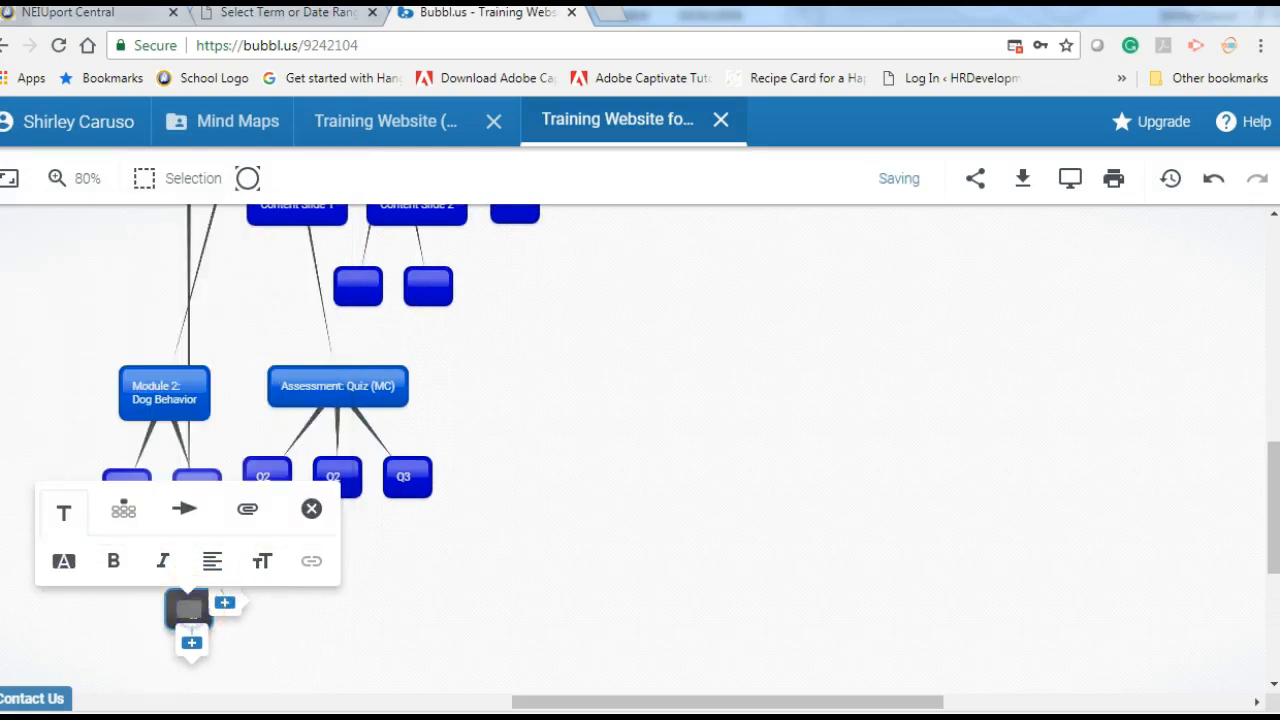
pyautogui.click(254, 623)
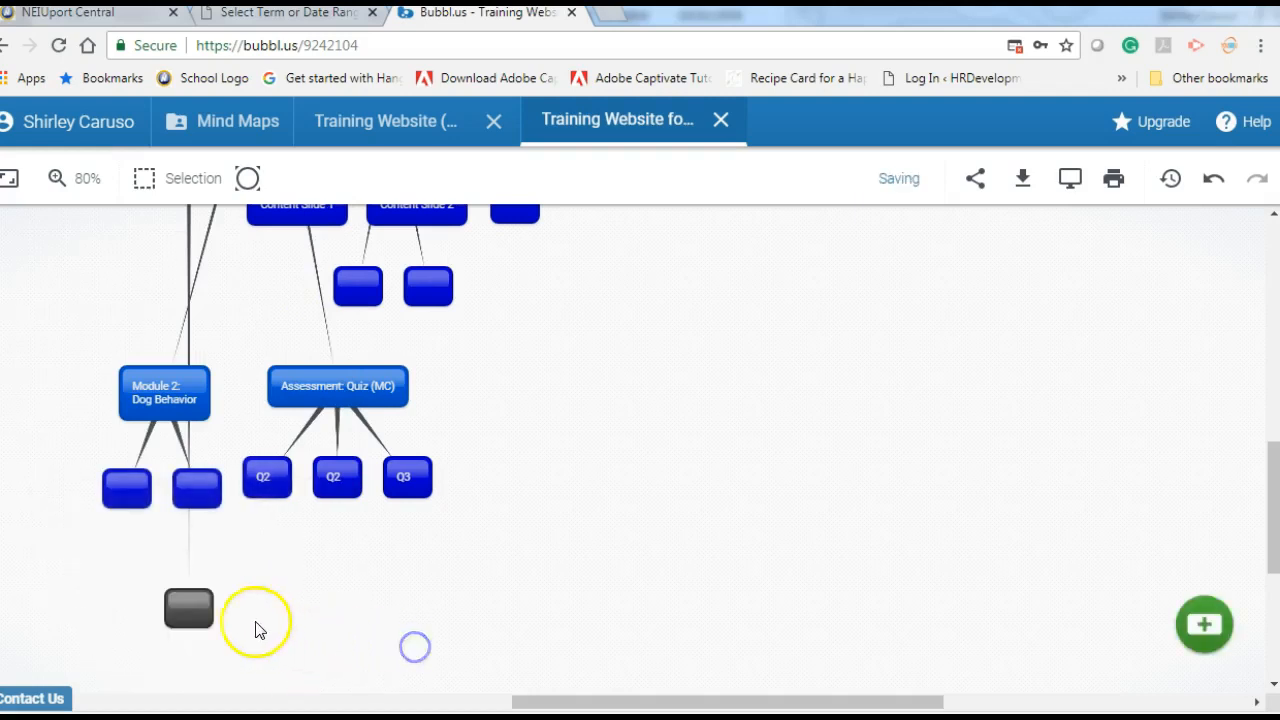
# Move the dark gray bubble below and beyond the Knovio content slides and label it "Screencast (Screencastomatic)".
pyautogui.moveTo(342, 607); pyautogui.dragTo(808, 305)
pyautogui.click(802, 295)
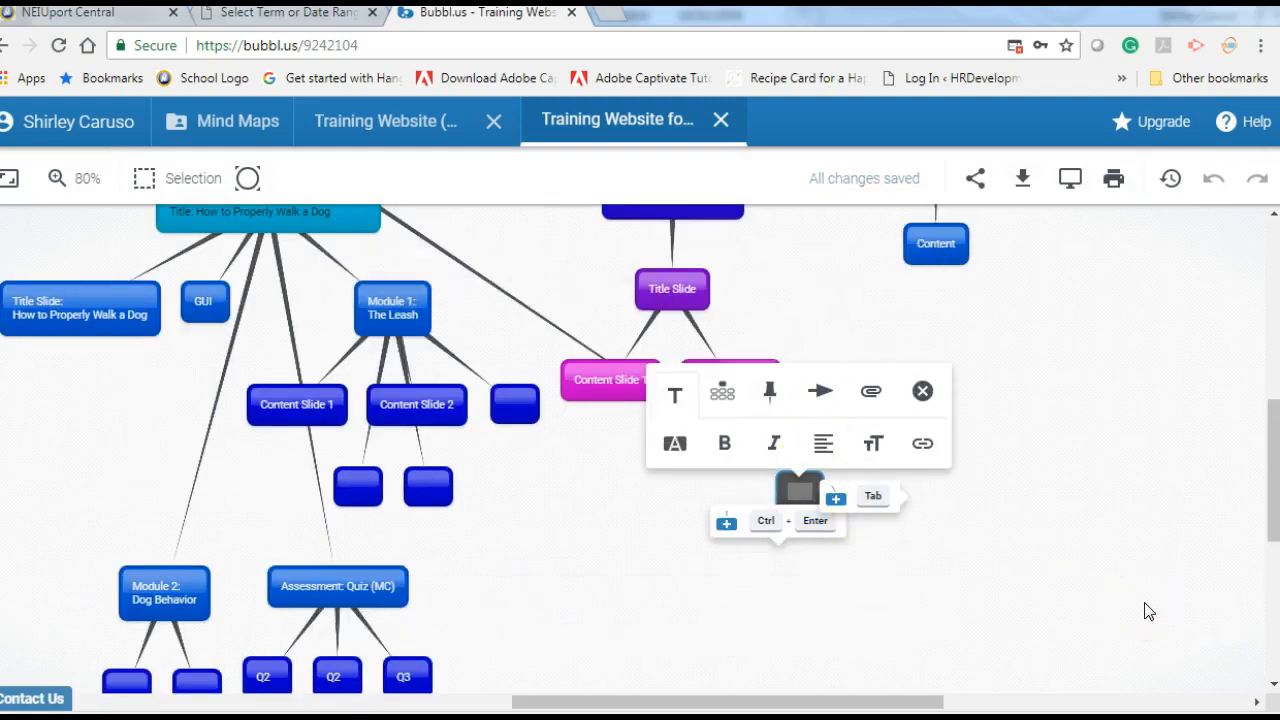
pyautogui.write('Scre')
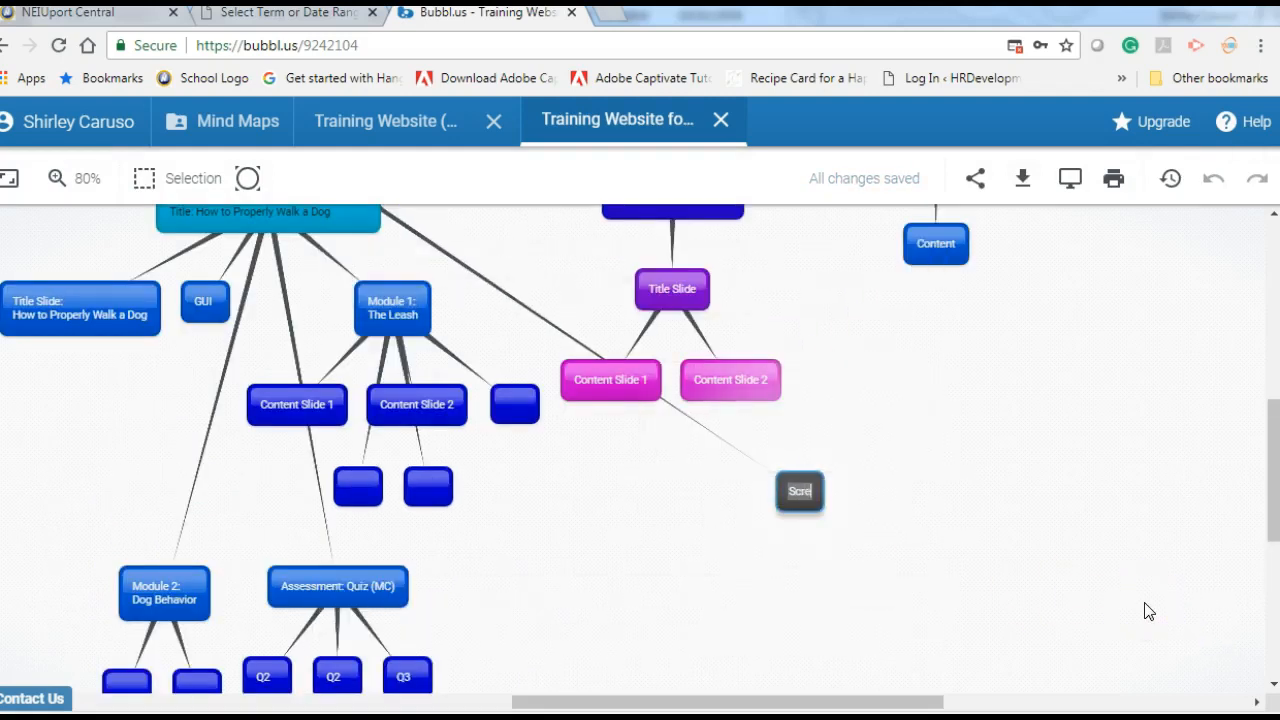
pyautogui.write('encast (Screencastomatic)')
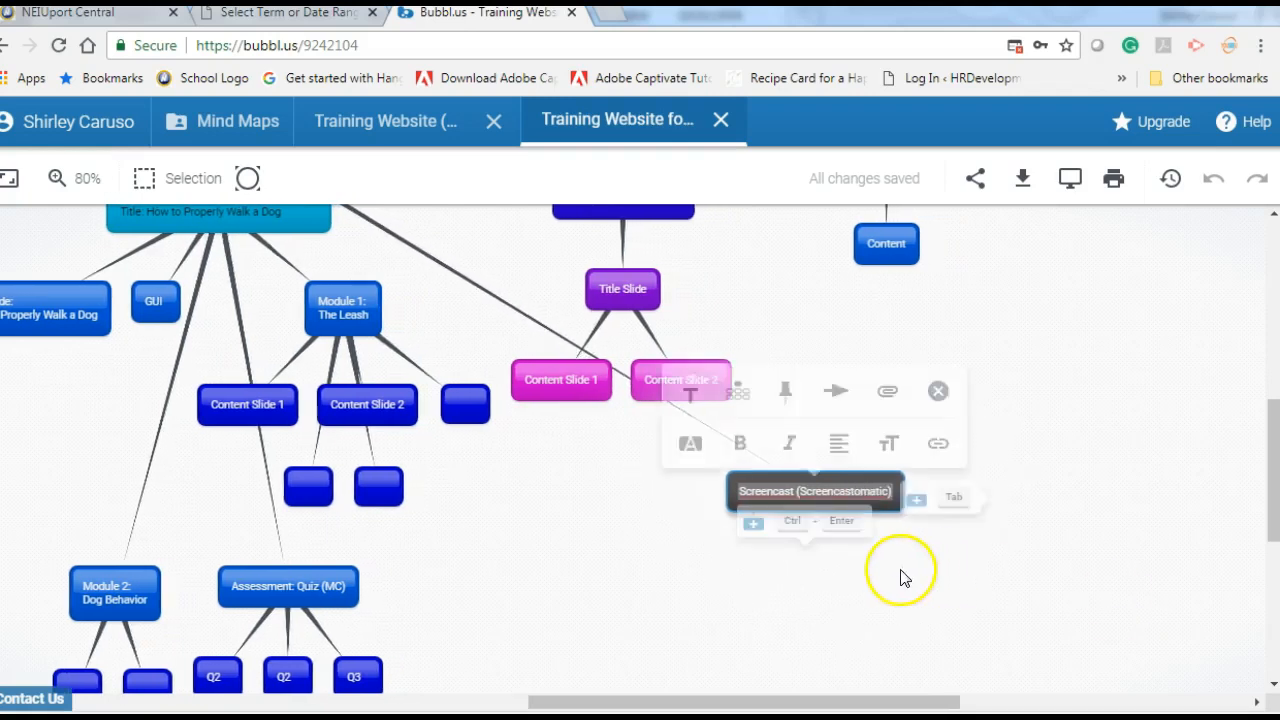
pyautogui.click(902, 570)
# Add a child bubble labeled "How to navigate the training website" under the "Screencast (Screencastomatic)" bubble.
pyautogui.click(761, 484)
pyautogui.click(753, 523)
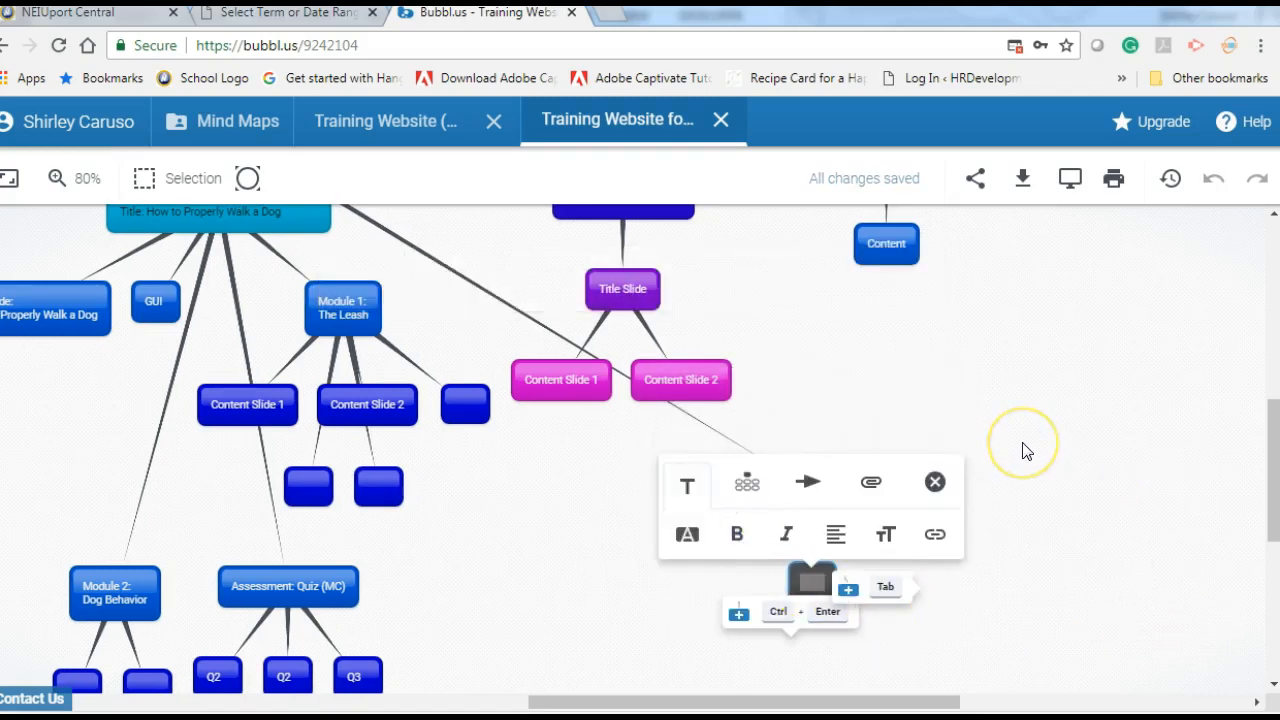
pyautogui.write('How t')
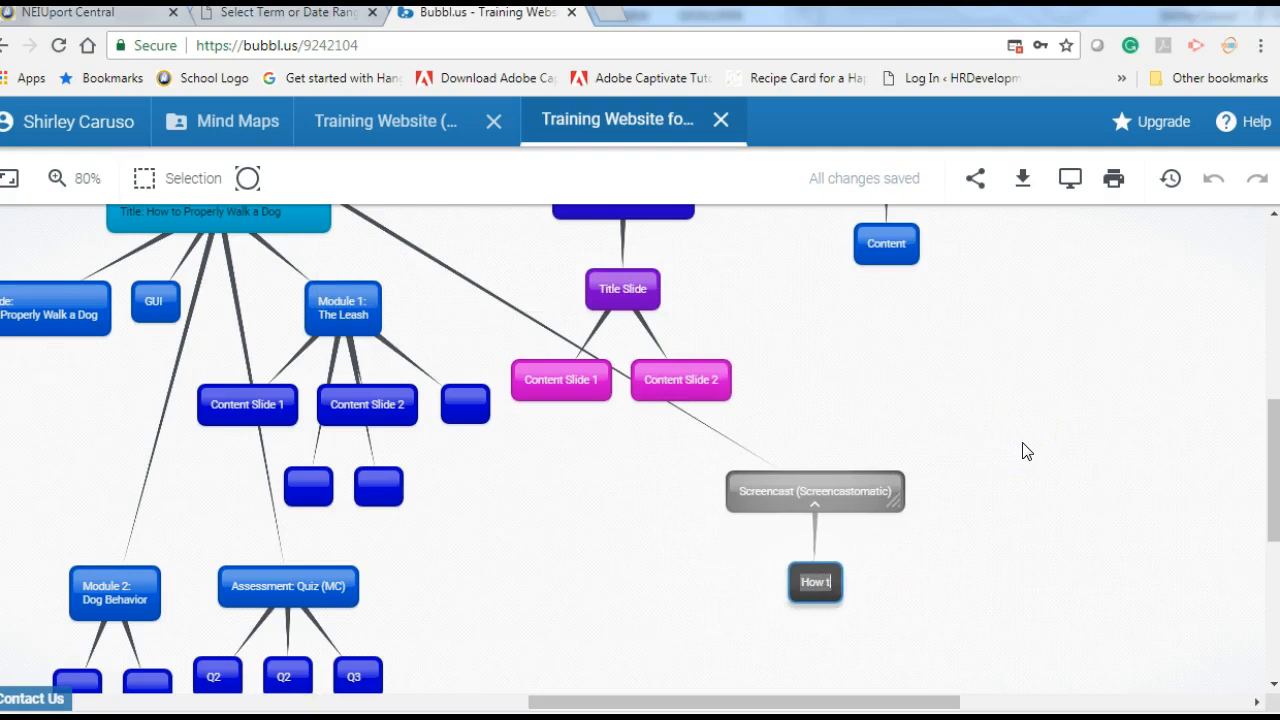
pyautogui.write('o navigate')
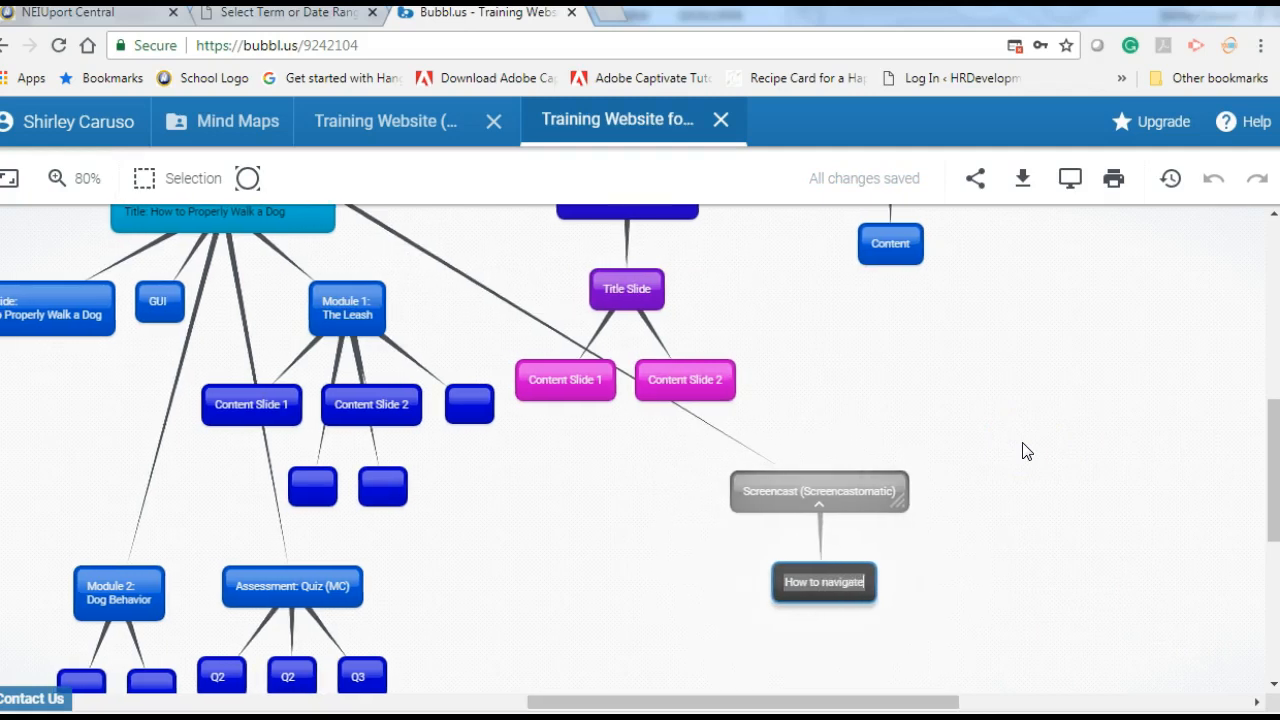
pyautogui.write(' the trainin')
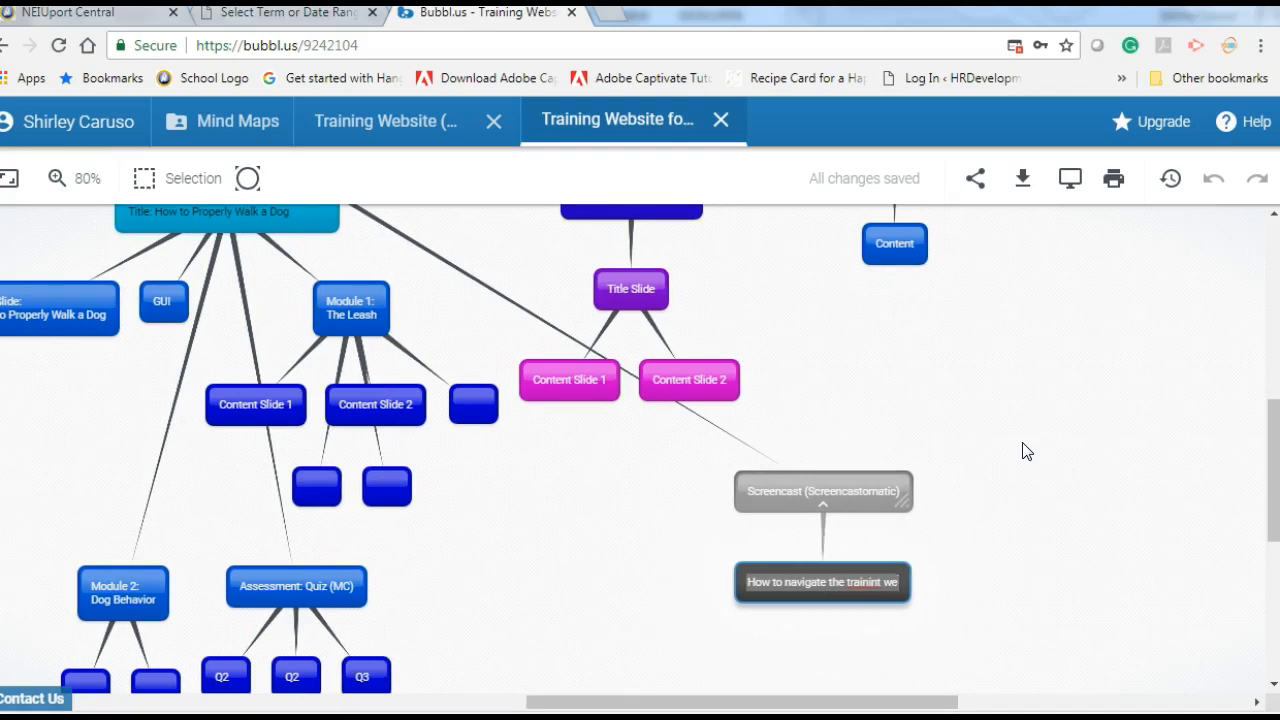
pyautogui.write('g')
pyautogui.write(' webs')
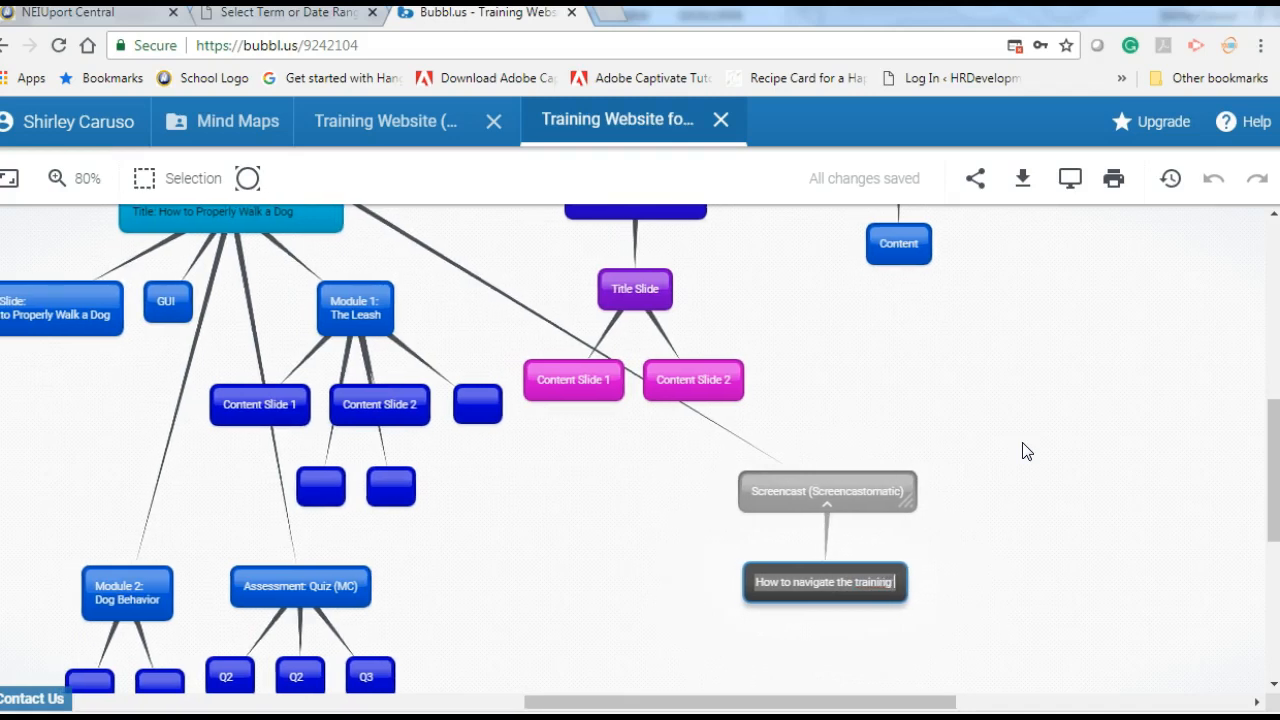
pyautogui.write('id')
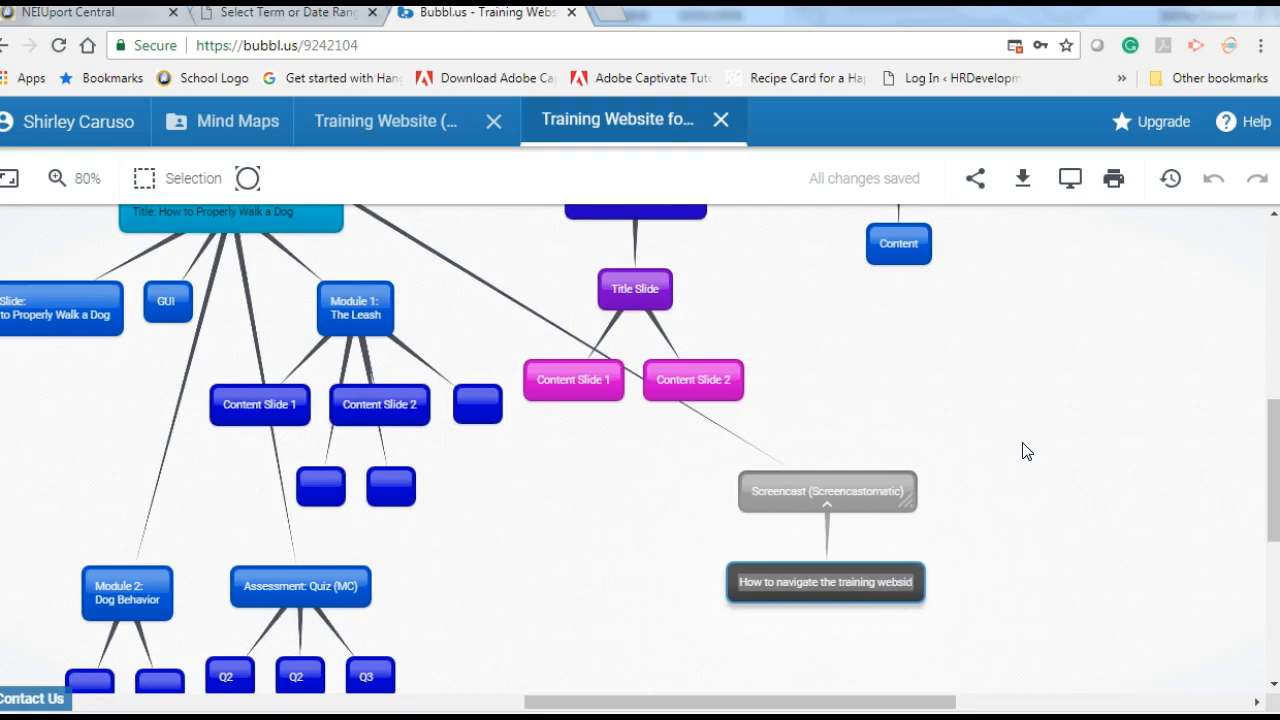
pyautogui.write('e')
pyautogui.press('Return')
pyautogui.click(1068, 450)
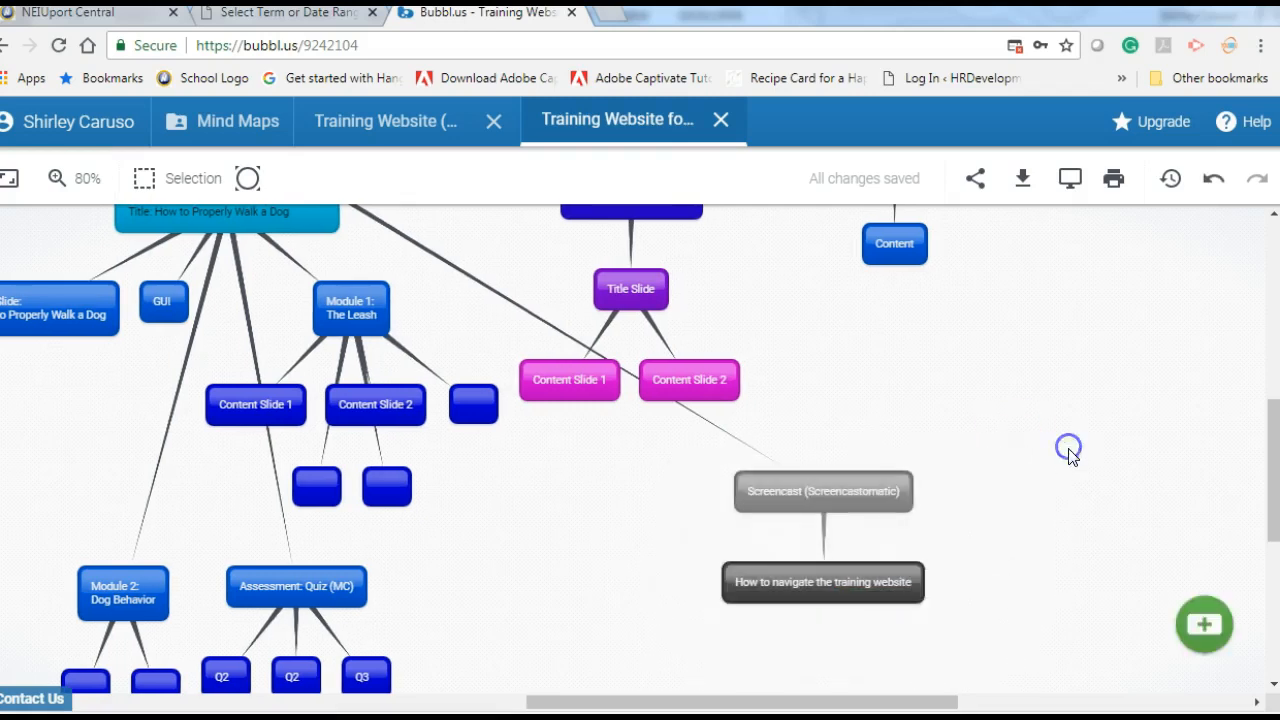
# Zoom out to 70% and examine the main bubble, the Prezi Next orientation branch and the PowerPoint tutorial branch with its assessment quiz.
pyautogui.moveTo(934, 700); pyautogui.dragTo(649, 703)
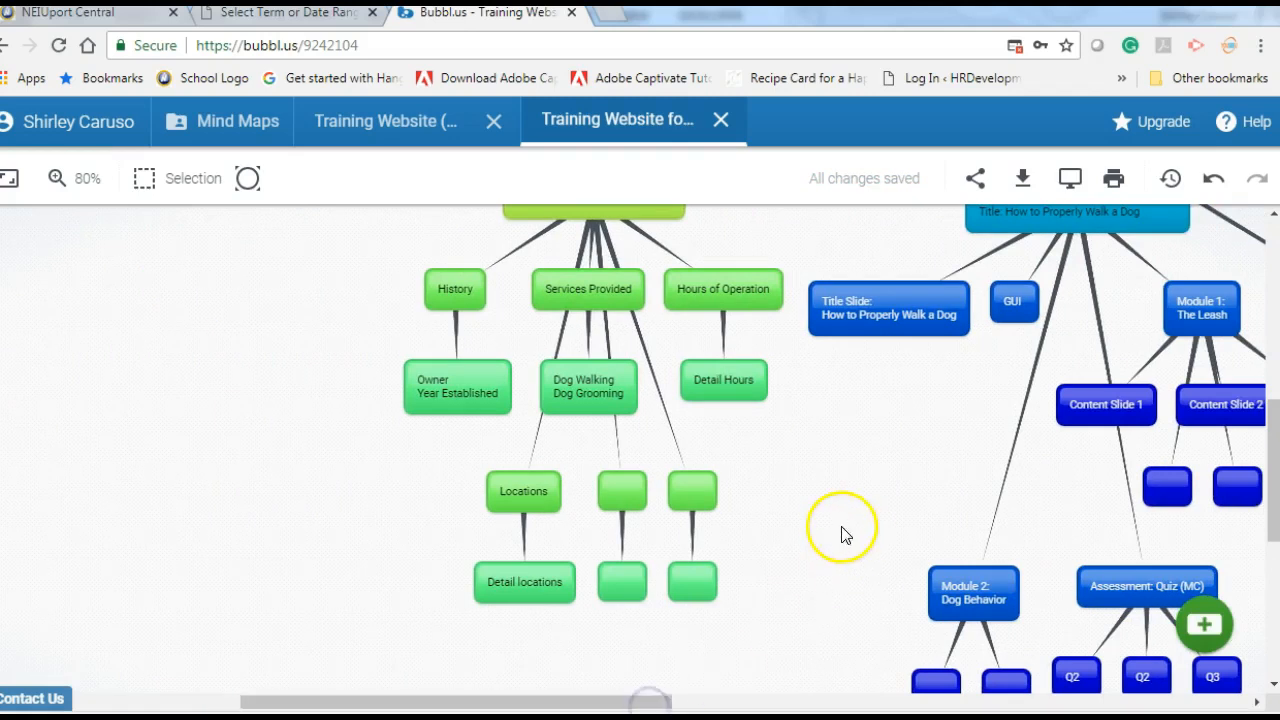
pyautogui.scroll(-2, 826, 528)
pyautogui.moveTo(880, 453); pyautogui.dragTo(589, 589)
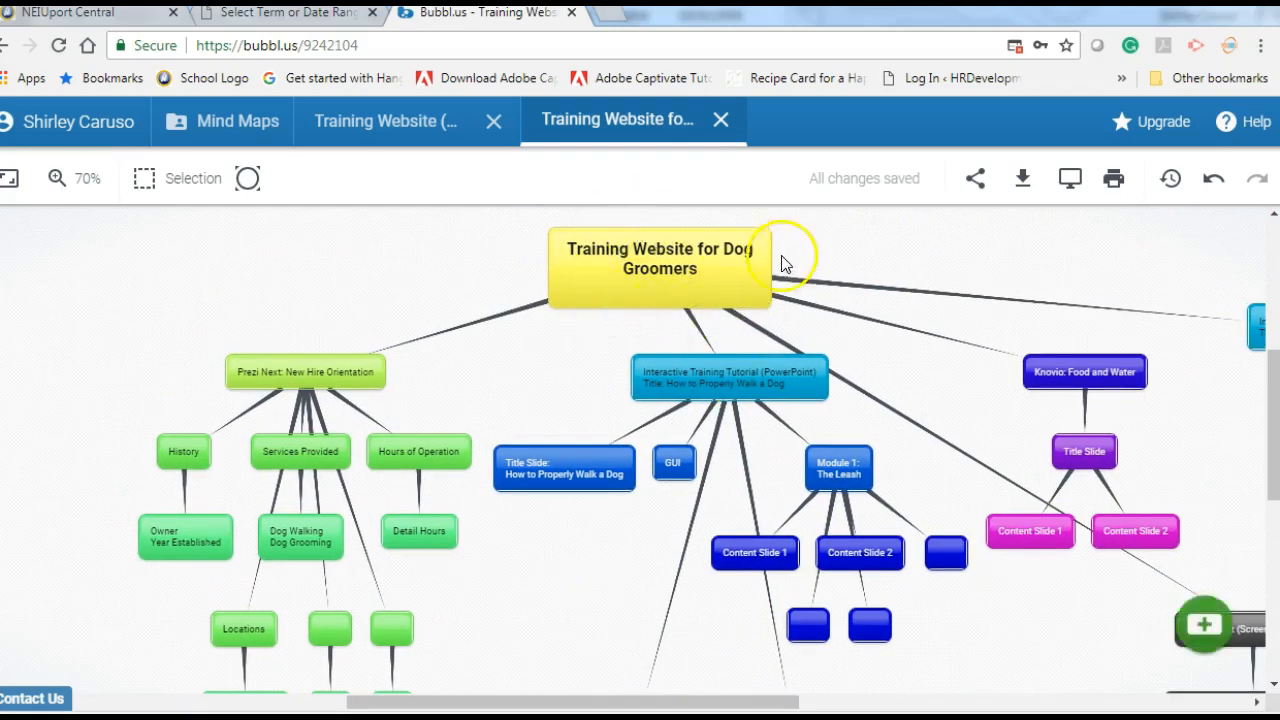
pyautogui.click(640, 290)
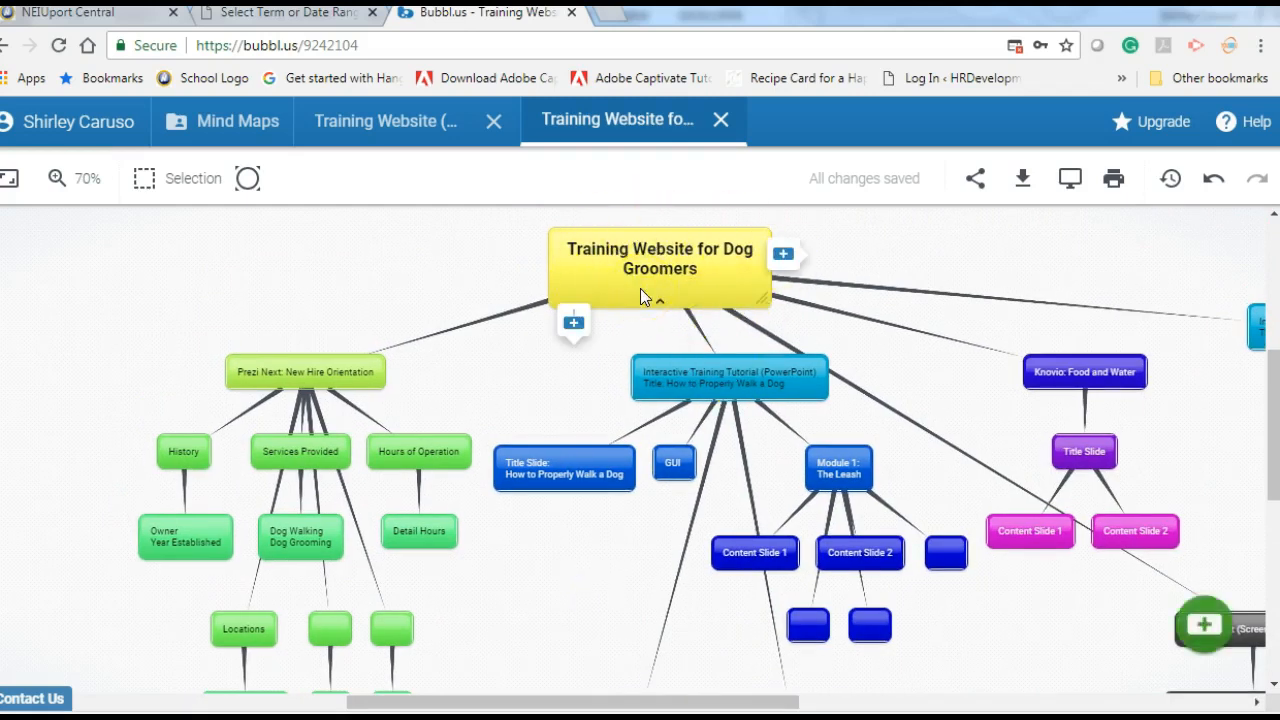
pyautogui.click(338, 368)
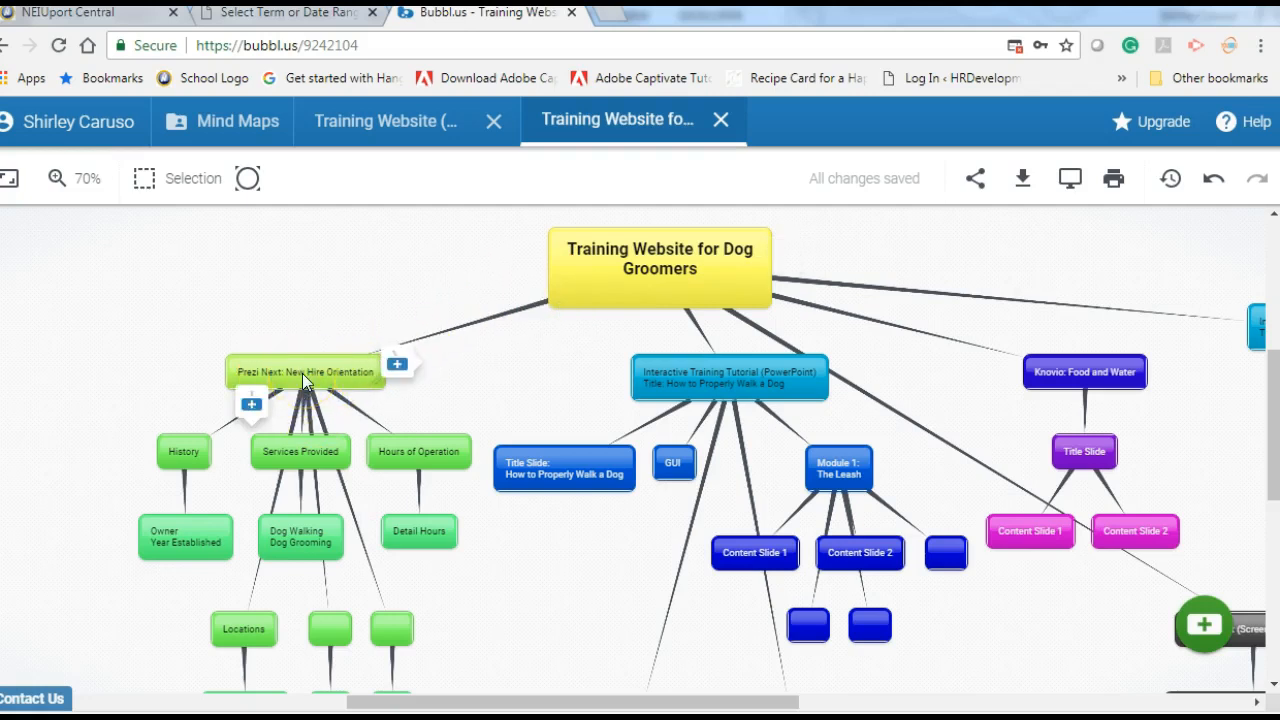
pyautogui.click(563, 374)
pyautogui.click(731, 382)
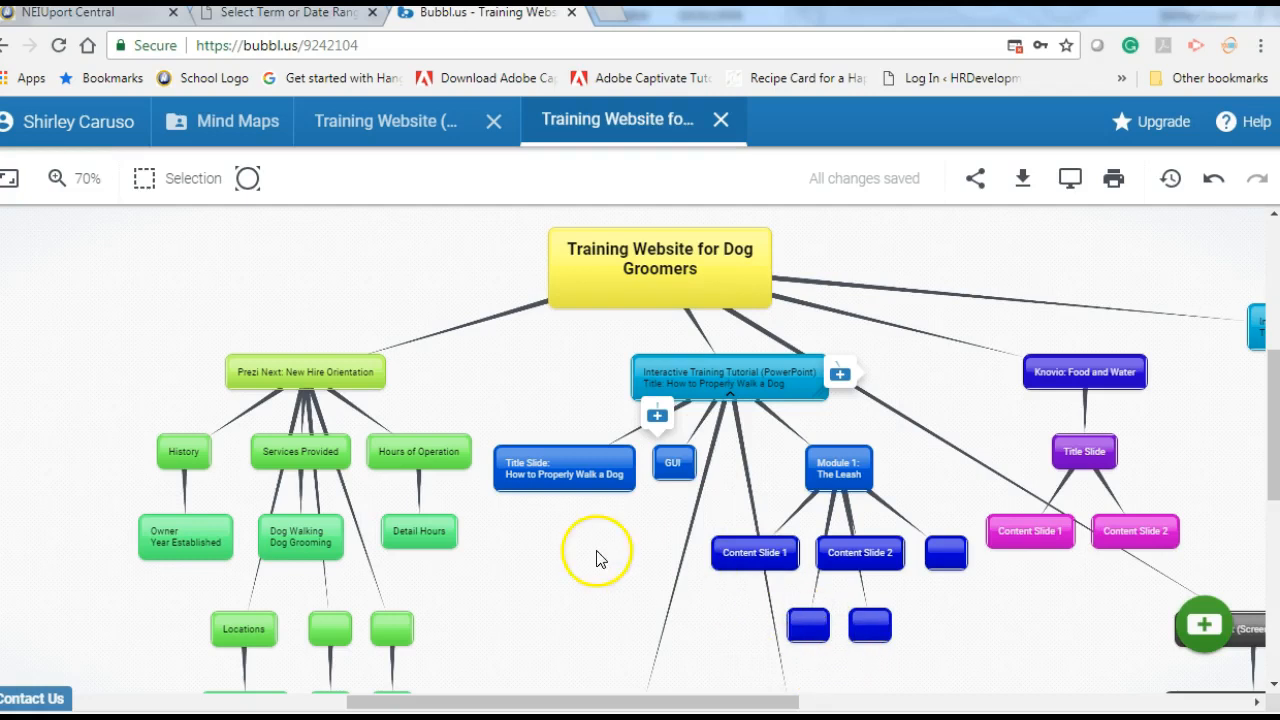
pyautogui.moveTo(1272, 392); pyautogui.dragTo(1274, 465)
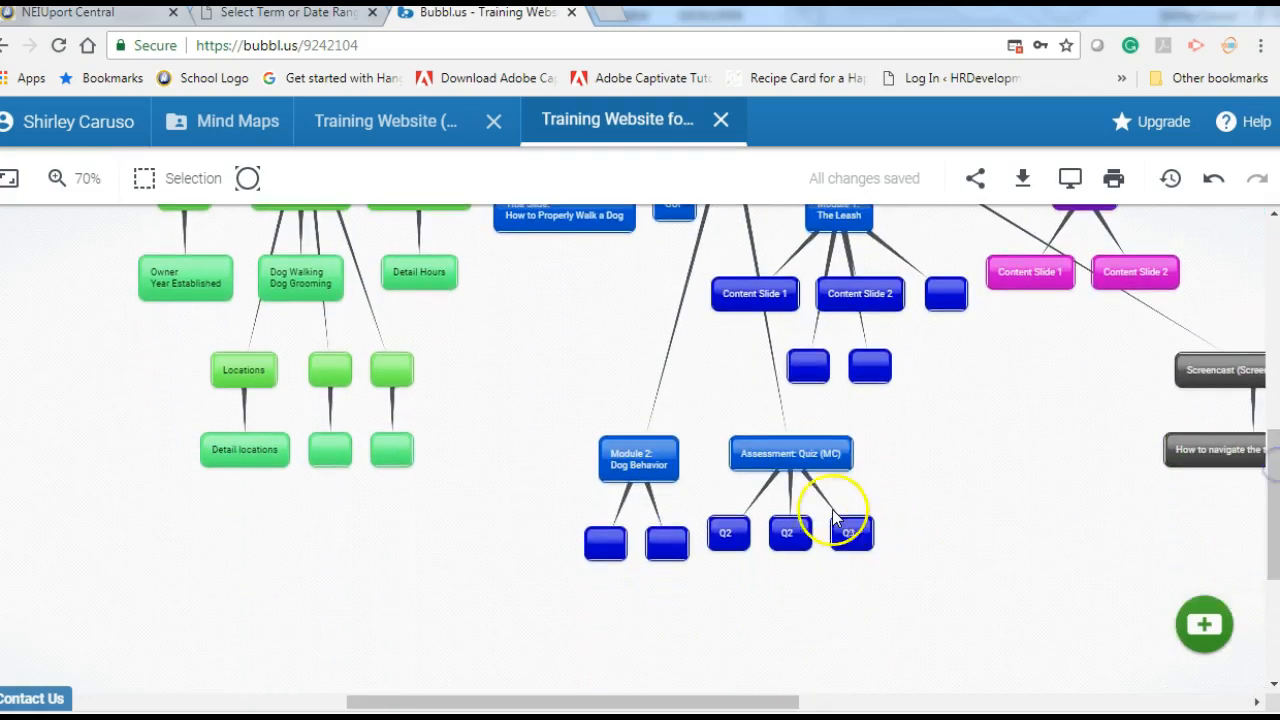
pyautogui.click(779, 452)
pyautogui.moveTo(1271, 486); pyautogui.dragTo(1273, 375)
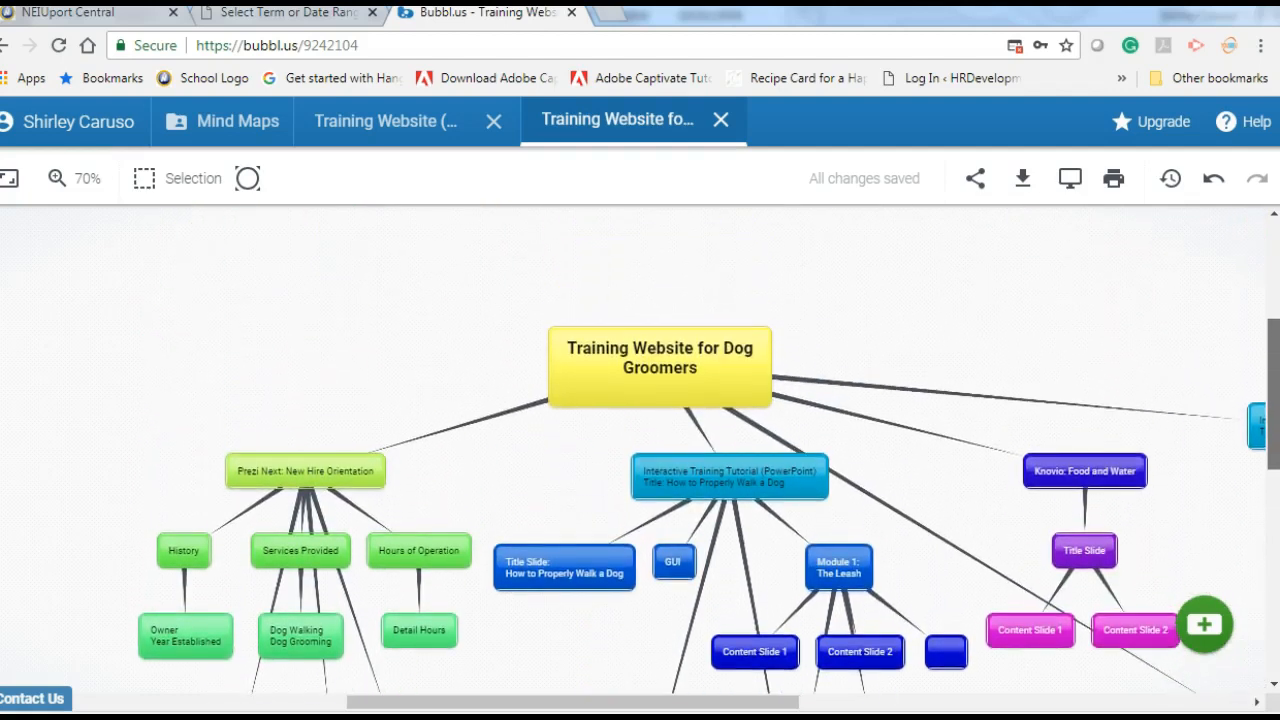
# Examine the Knovio, Kizoa instructional video and Screencast branches, then return to the main bubble's overview.
pyautogui.click(1100, 466)
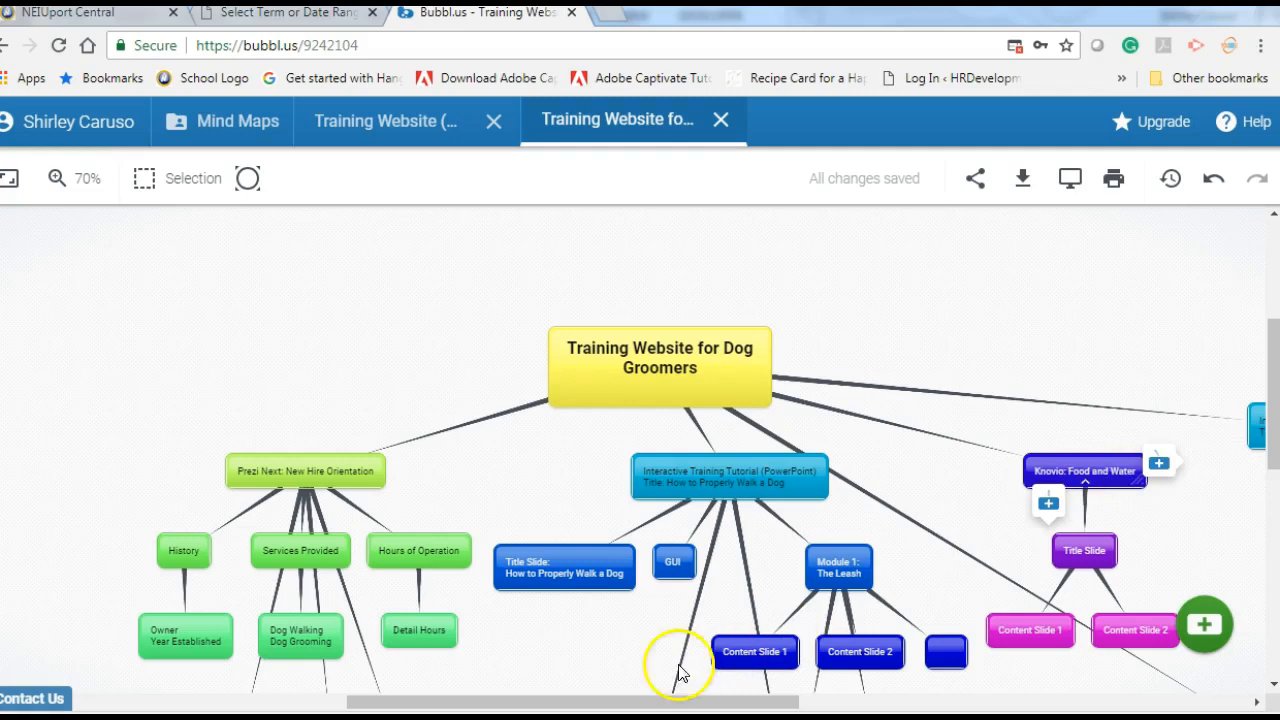
pyautogui.moveTo(595, 703); pyautogui.dragTo(728, 708)
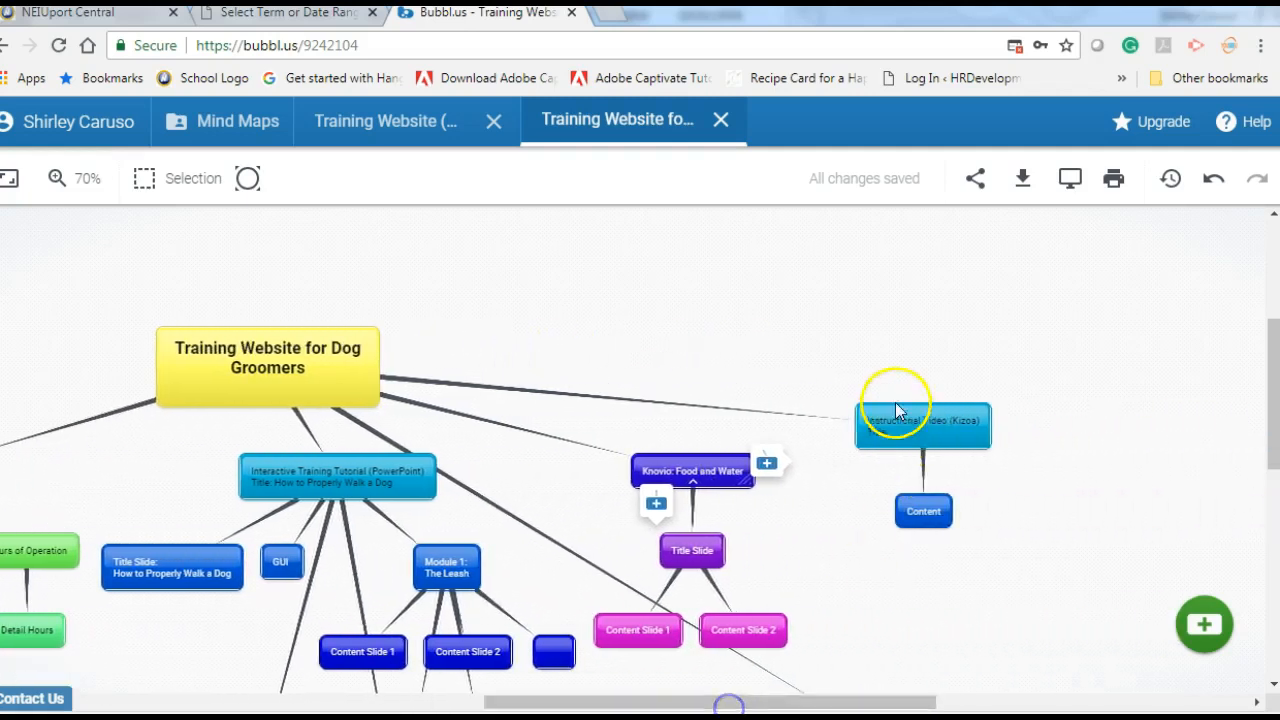
pyautogui.click(929, 425)
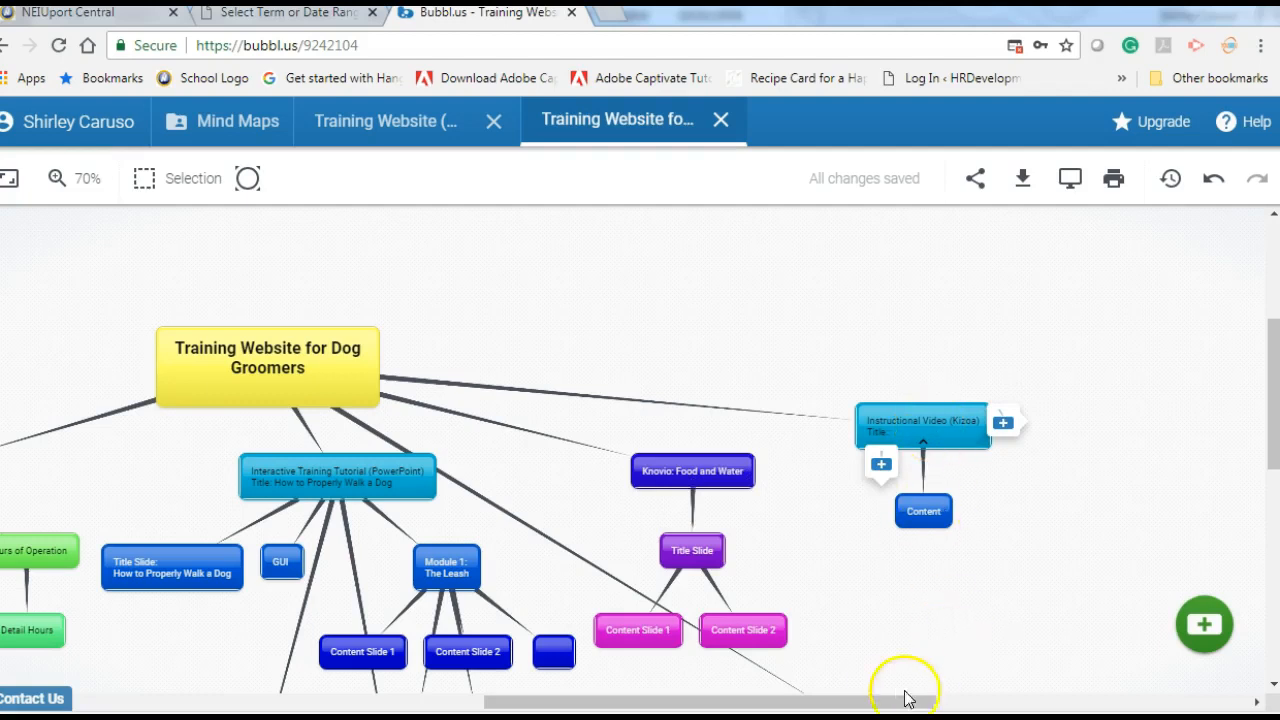
pyautogui.moveTo(1266, 337); pyautogui.dragTo(1268, 418)
pyautogui.click(837, 491)
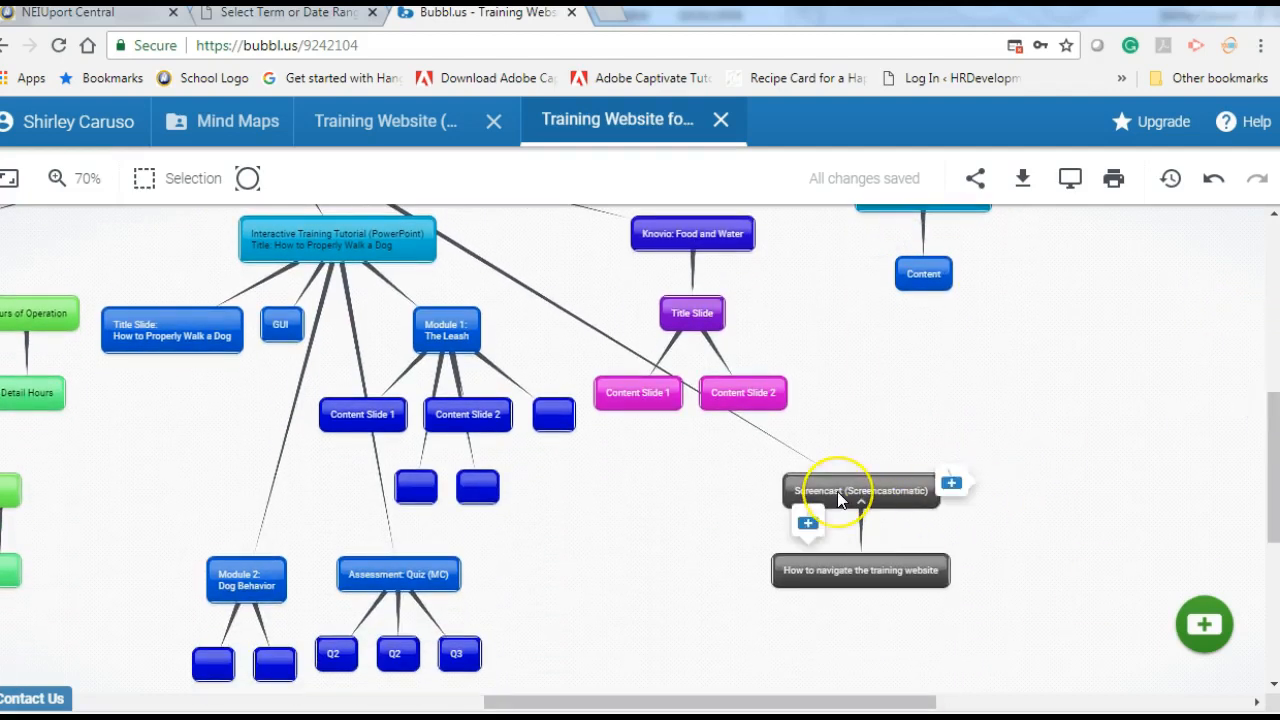
pyautogui.moveTo(886, 700); pyautogui.dragTo(729, 705)
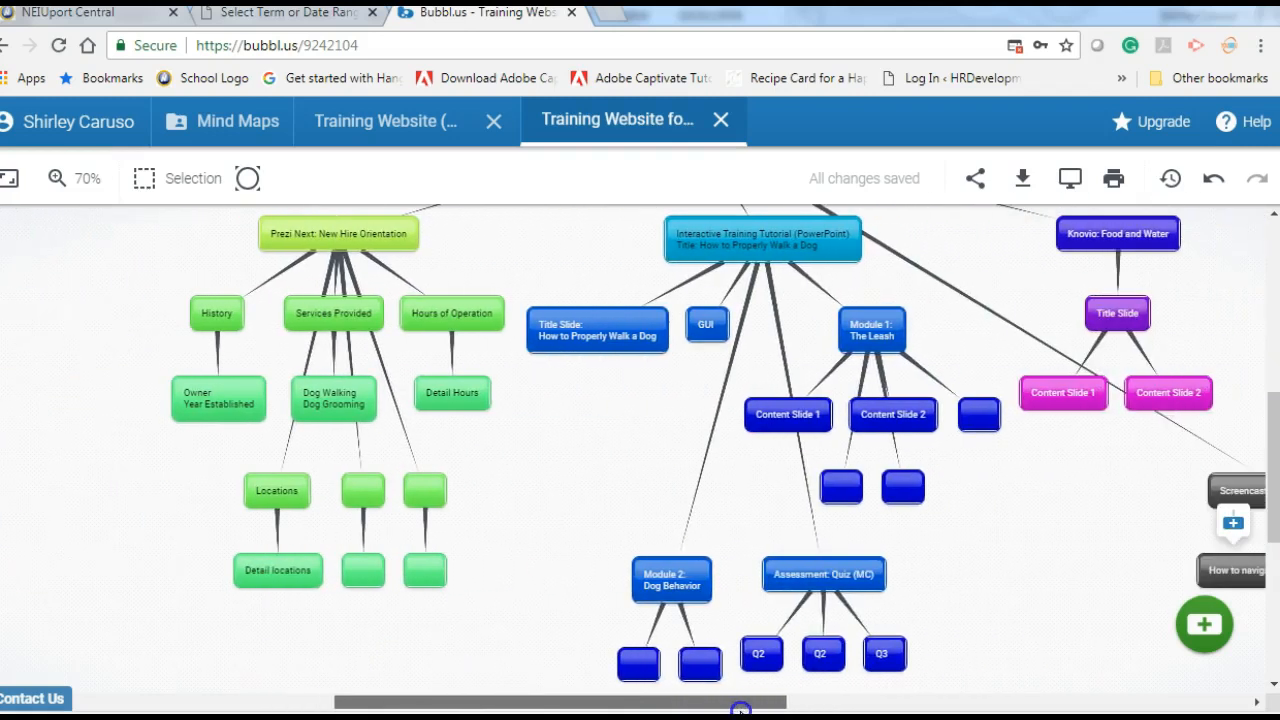
pyautogui.moveTo(1268, 490); pyautogui.dragTo(1272, 448)
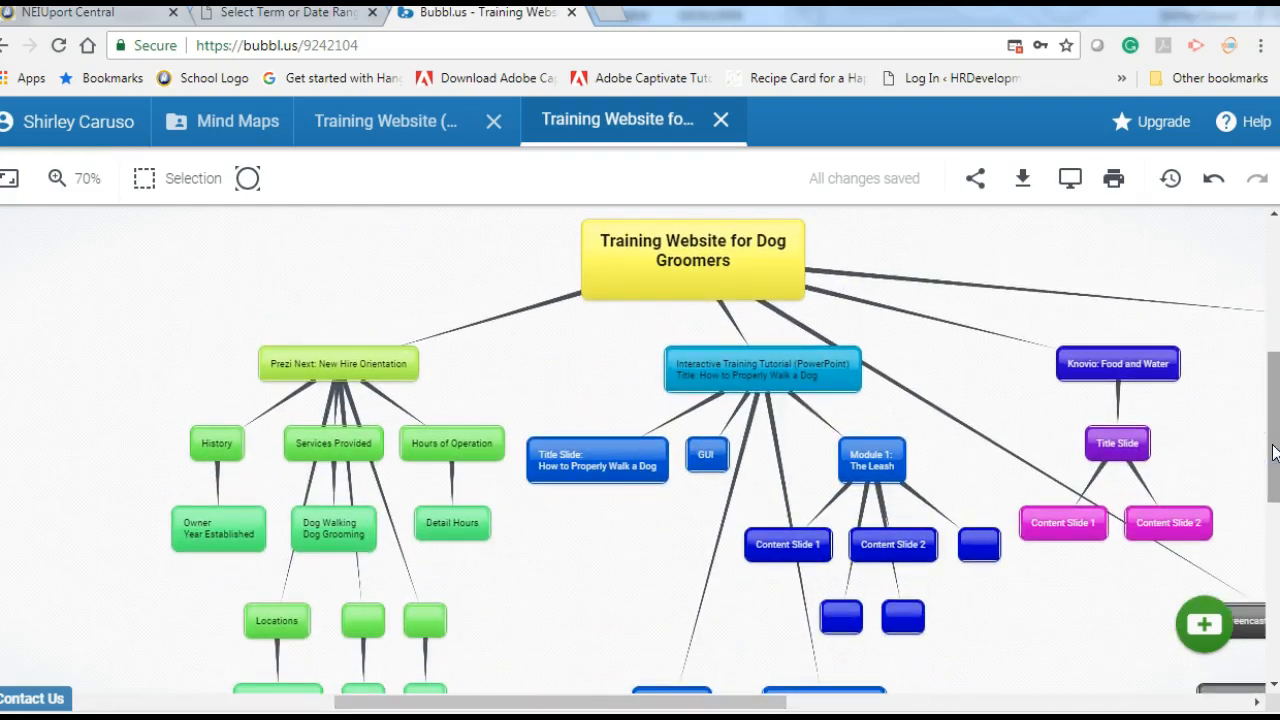